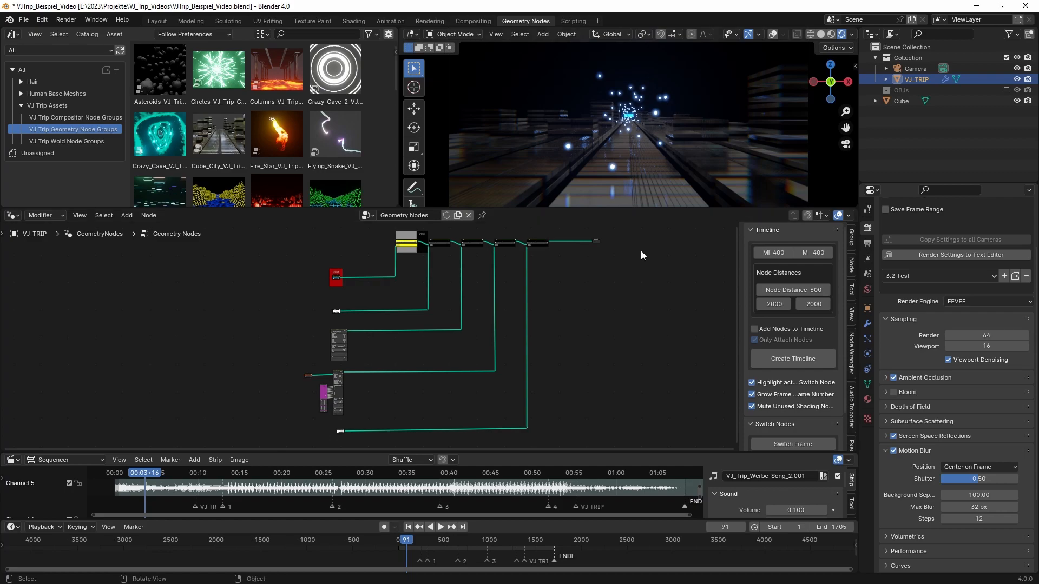
Step: Play the animation up to frame 304, where the VJ TRIP text flies through the cube city
{"action": "scroll", "coordinate": [626, 324], "scroll_direction": "up", "scroll_amount": 1}
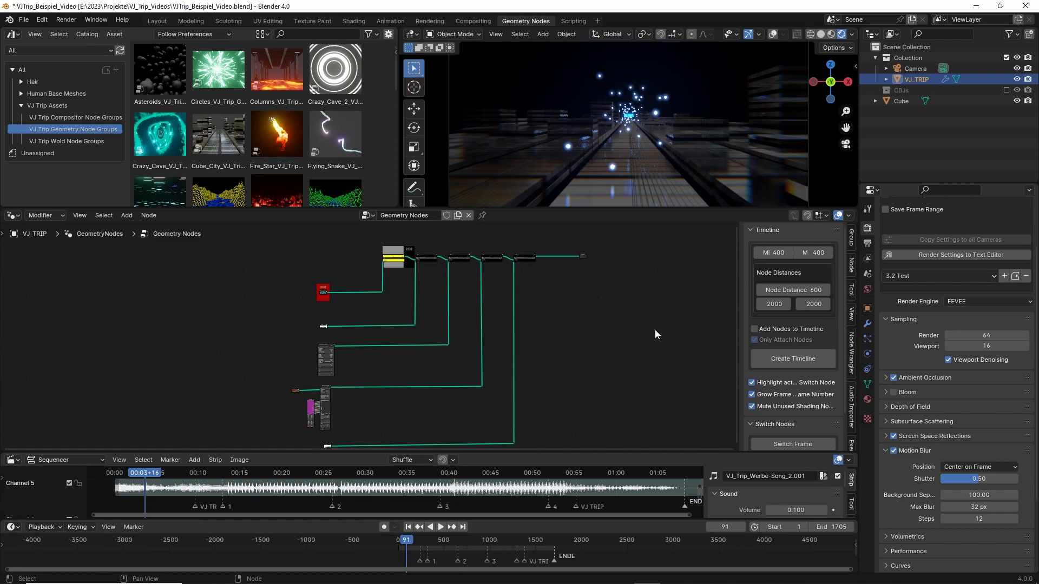
{"action": "key", "text": "space"}
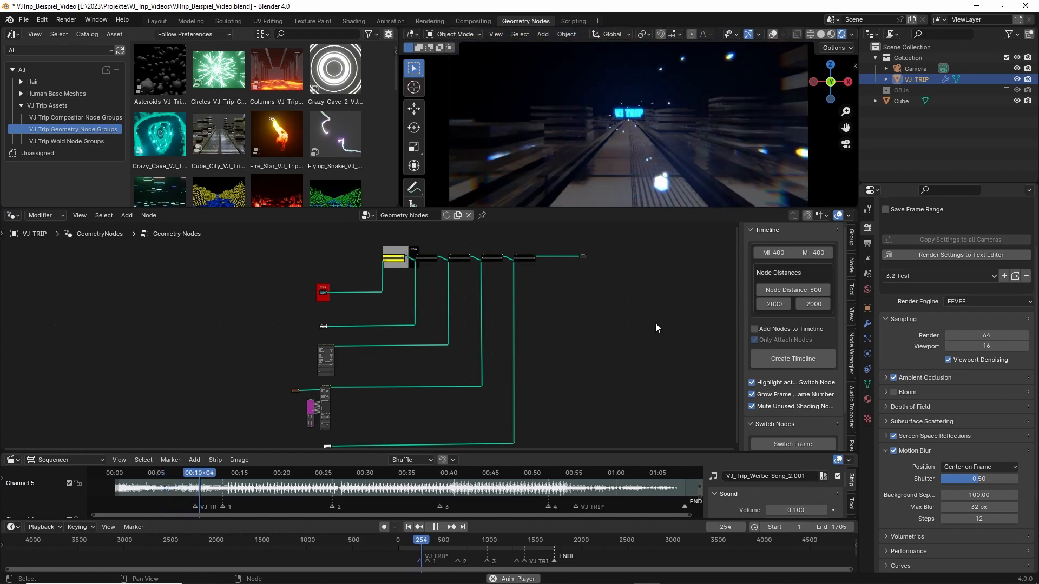
{"action": "key", "text": "space"}
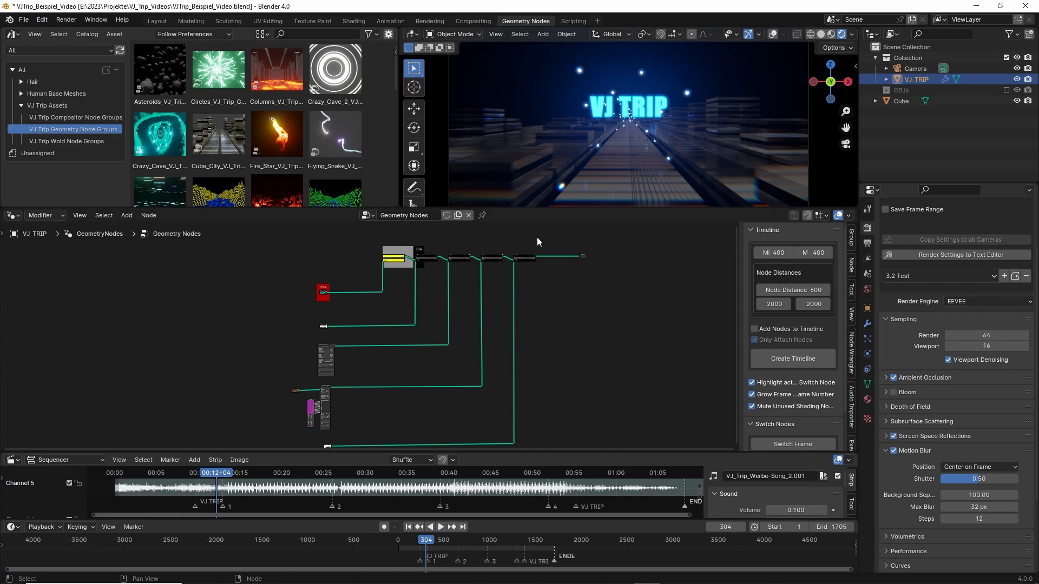
Step: Examine the highlighted first-scene node group and its link to the first switch node in the geometry node tree
{"action": "middle_click_drag", "start_coordinate": [346, 293], "coordinate": [527, 320]}
{"action": "scroll", "coordinate": [547, 325], "scroll_direction": "up", "scroll_amount": 10}
{"action": "middle_click_drag", "start_coordinate": [713, 310], "coordinate": [489, 362]}
{"action": "scroll", "coordinate": [546, 368], "scroll_direction": "up", "scroll_amount": 8}
{"action": "middle_click_drag", "start_coordinate": [614, 370], "coordinate": [401, 359]}
{"action": "left_click", "coordinate": [407, 330]}
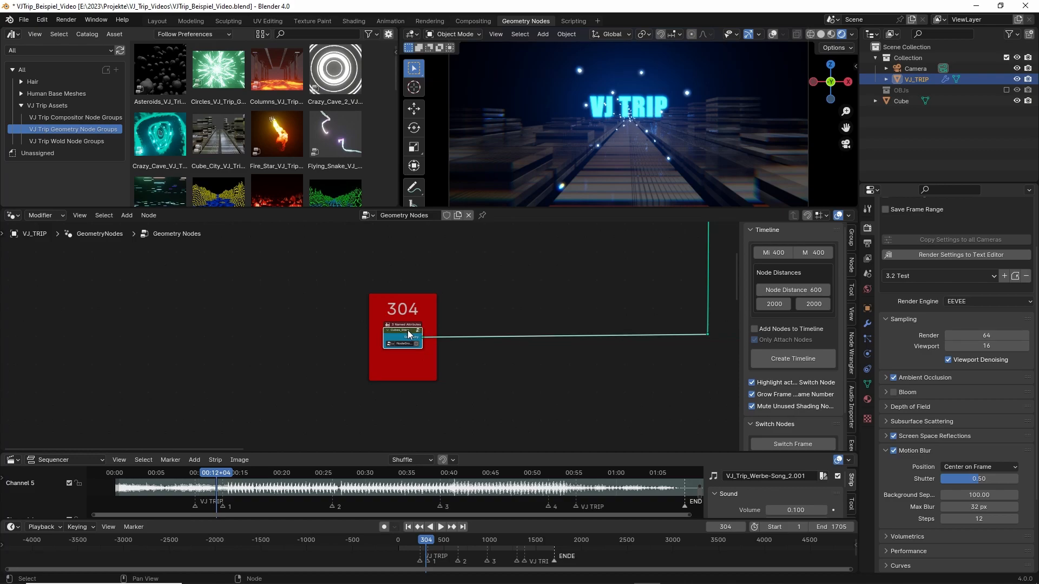
{"action": "scroll", "coordinate": [472, 362], "scroll_direction": "down", "scroll_amount": 5}
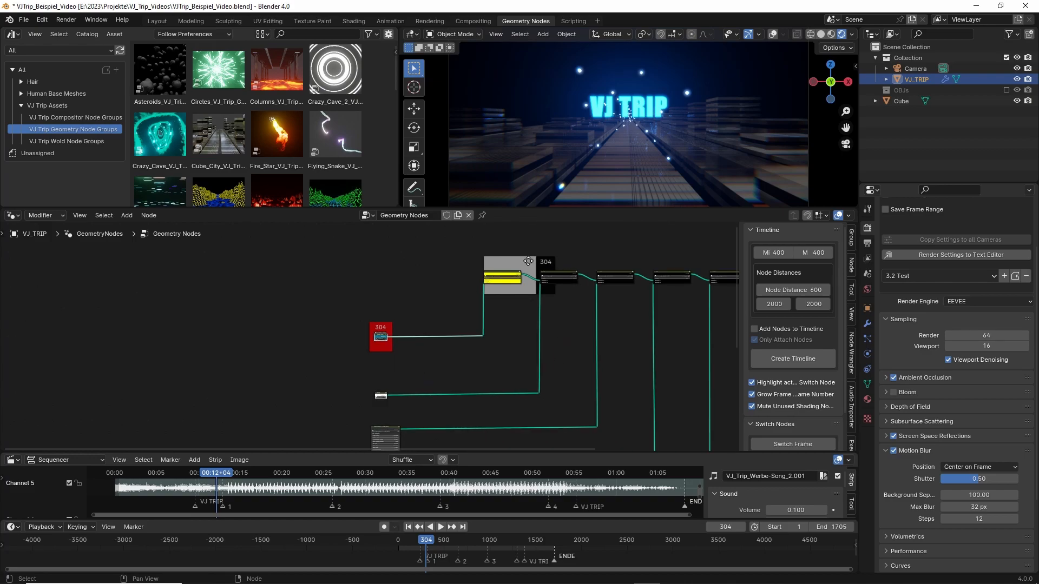
Step: Move the playhead to frame 392 in the moon landscape scene and back to frame 167 in the cube city scene
{"action": "left_click", "coordinate": [430, 526]}
{"action": "left_click", "coordinate": [434, 543]}
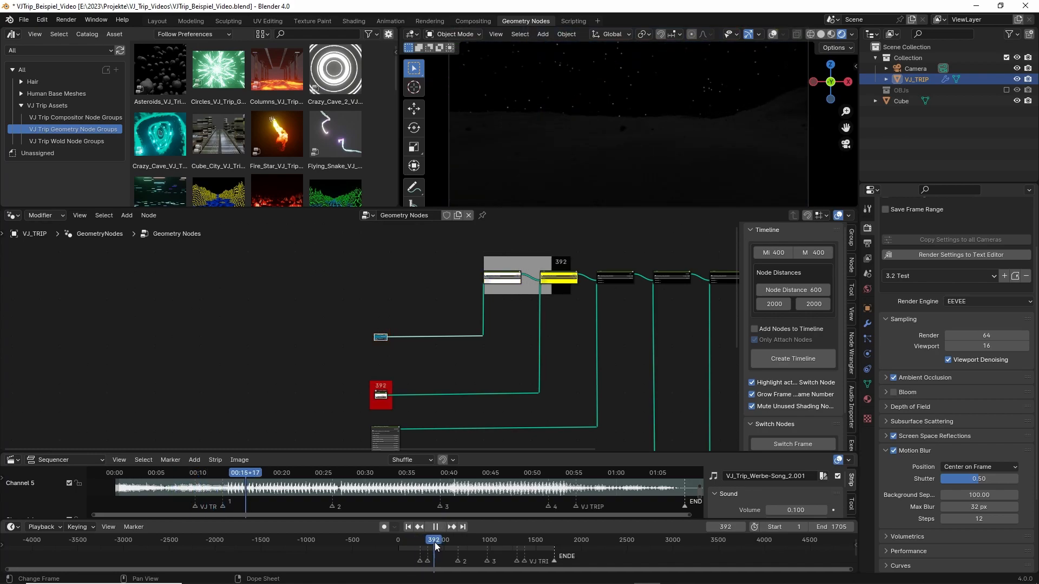
{"action": "left_click_drag", "start_coordinate": [437, 541], "coordinate": [414, 541]}
Step: Enter the first scene's node group and bring the Star_Universe and Cube_City node settings into view
{"action": "left_click", "coordinate": [382, 335]}
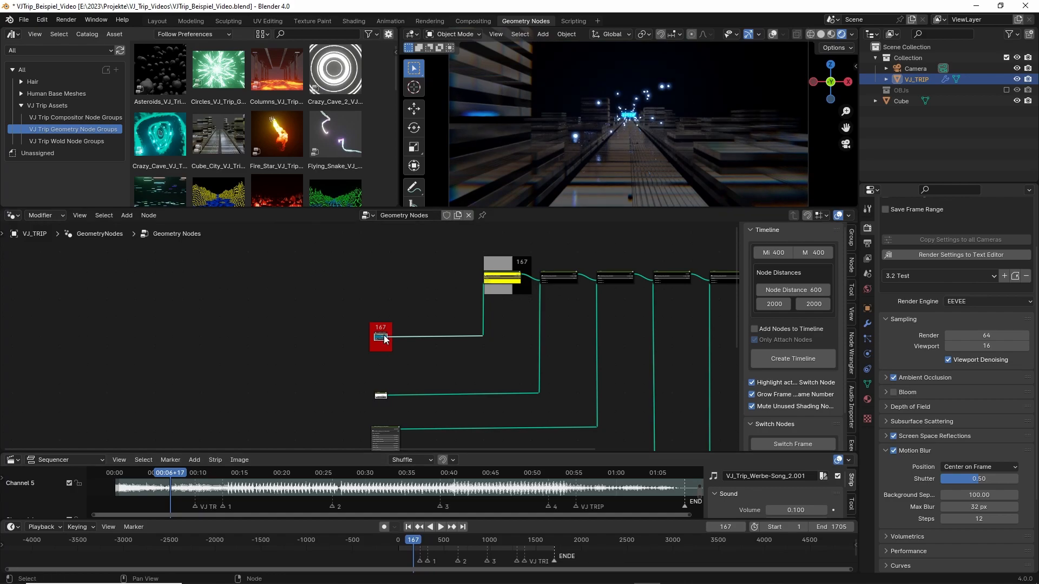
{"action": "key", "text": "Tab"}
{"action": "scroll", "coordinate": [369, 311], "scroll_direction": "up", "scroll_amount": 5}
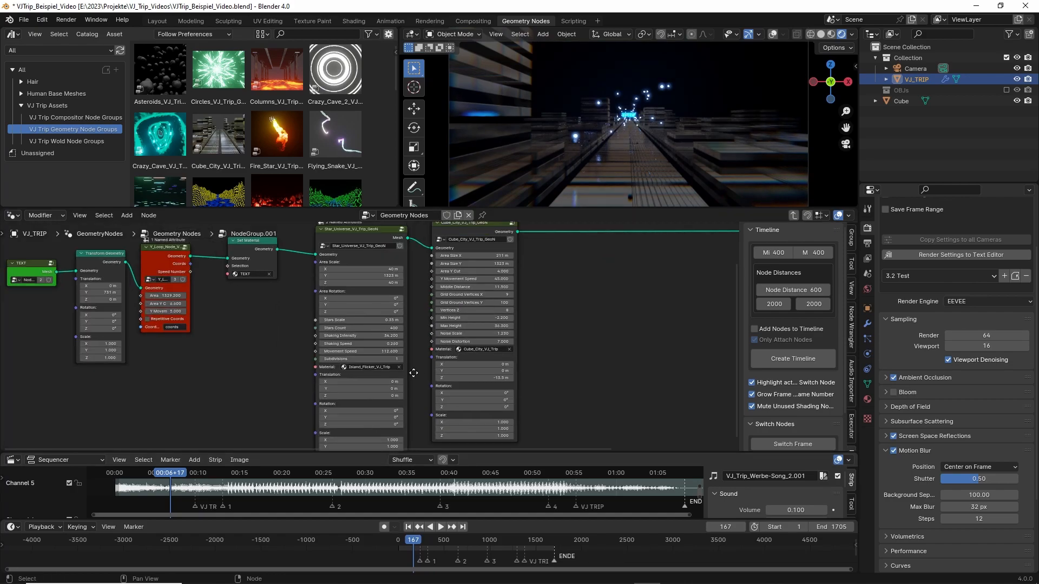
{"action": "scroll", "coordinate": [453, 315], "scroll_direction": "up", "scroll_amount": 3}
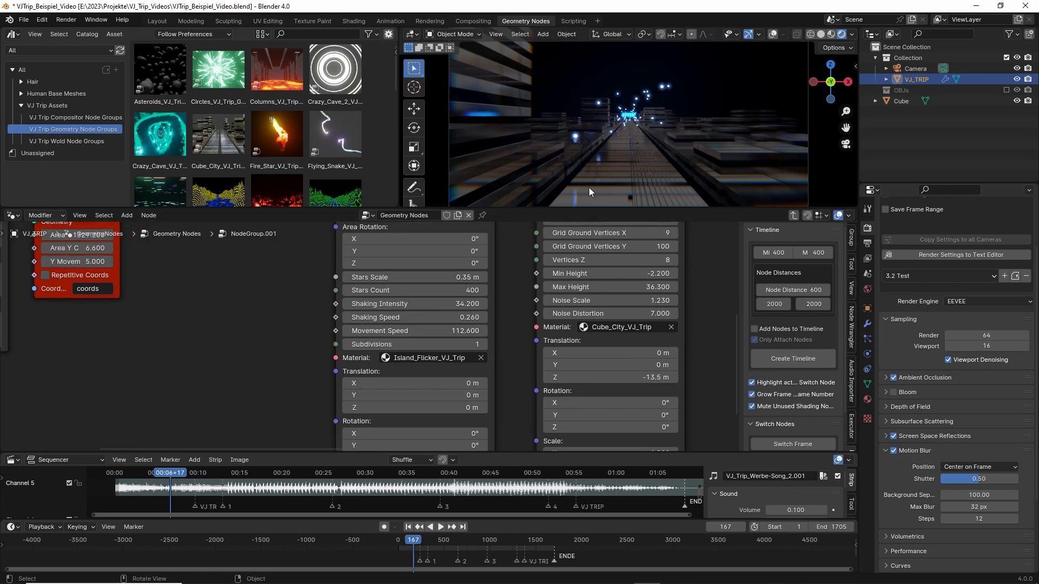
Step: Raise the Stars Count of the Star_Universe node to 5898 and preview the denser stars in playback
{"action": "left_click_drag", "start_coordinate": [465, 291], "coordinate": [595, 290]}
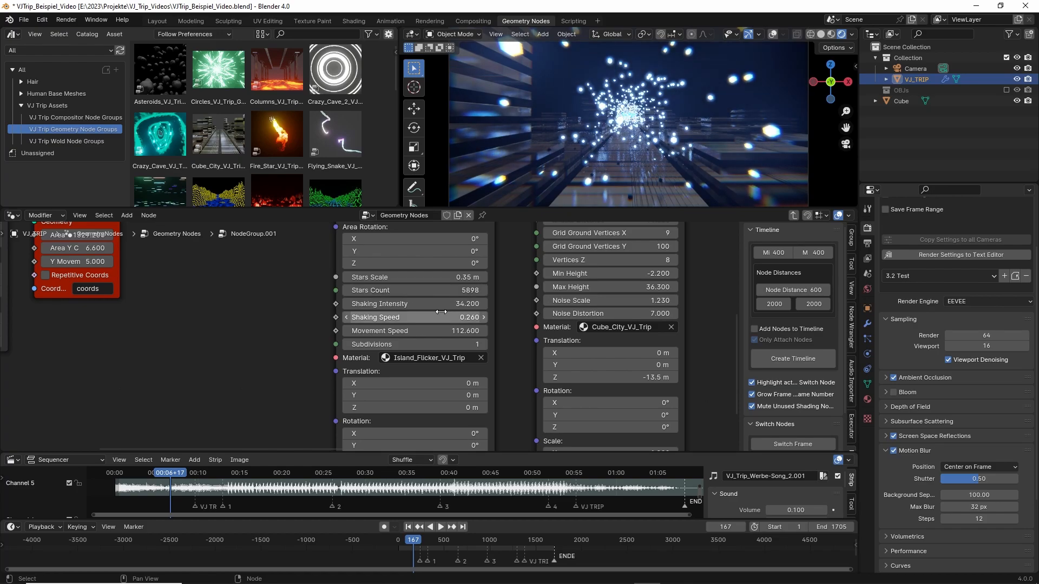
{"action": "key", "text": "space"}
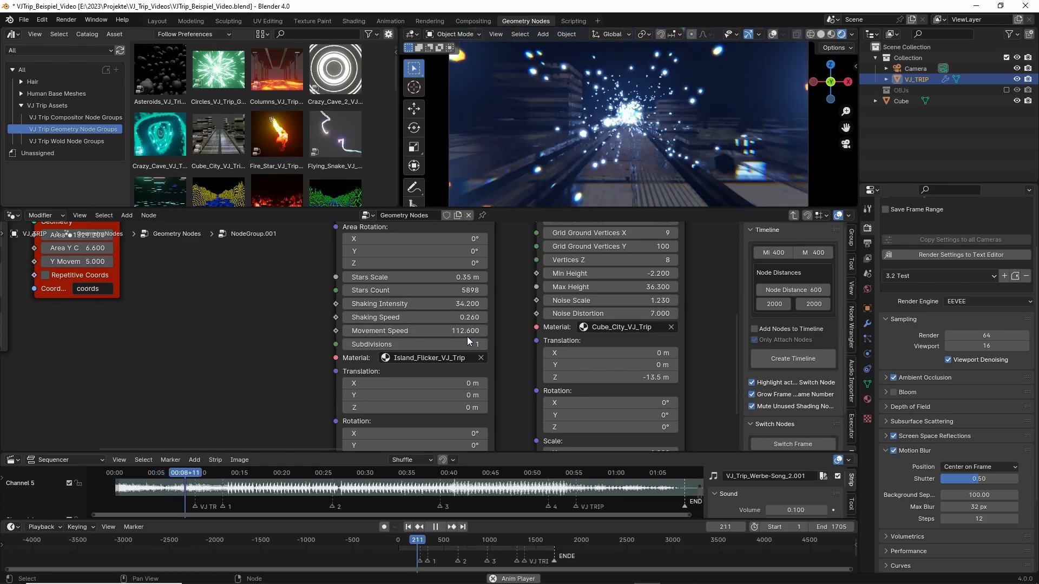
{"action": "key", "text": "space"}
Step: Set the Stars Count of the Star_Universe node to 400
{"action": "left_click", "coordinate": [462, 291]}
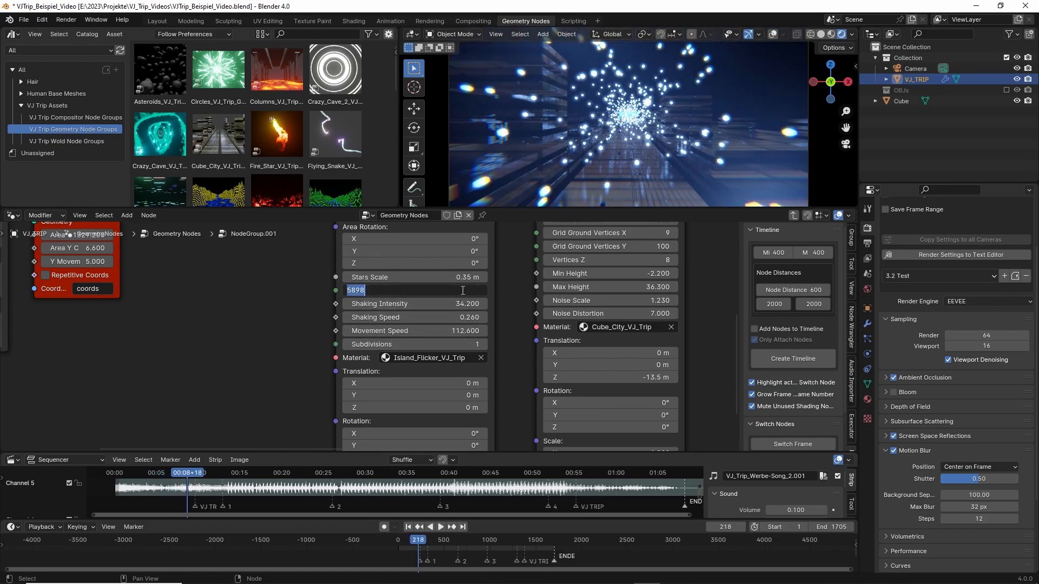
{"action": "type", "text": "400"}
{"action": "key", "text": "Return"}
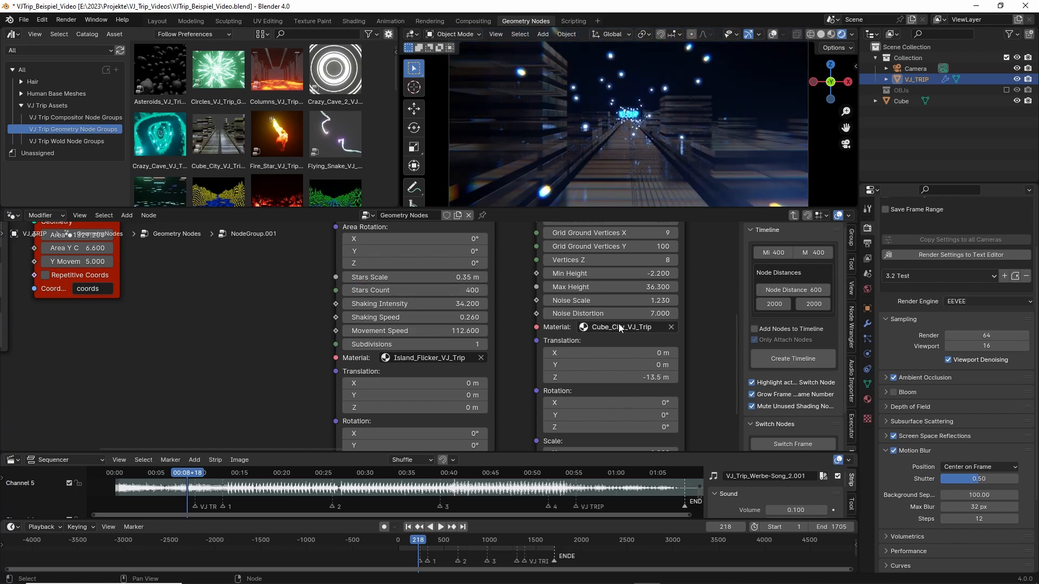
Step: Tilt the cube city by setting the Cube_City node's Y rotation to -13.4°
{"action": "scroll", "coordinate": [618, 324], "scroll_direction": "down", "scroll_amount": 2}
{"action": "scroll", "coordinate": [602, 330], "scroll_direction": "up", "scroll_amount": 2}
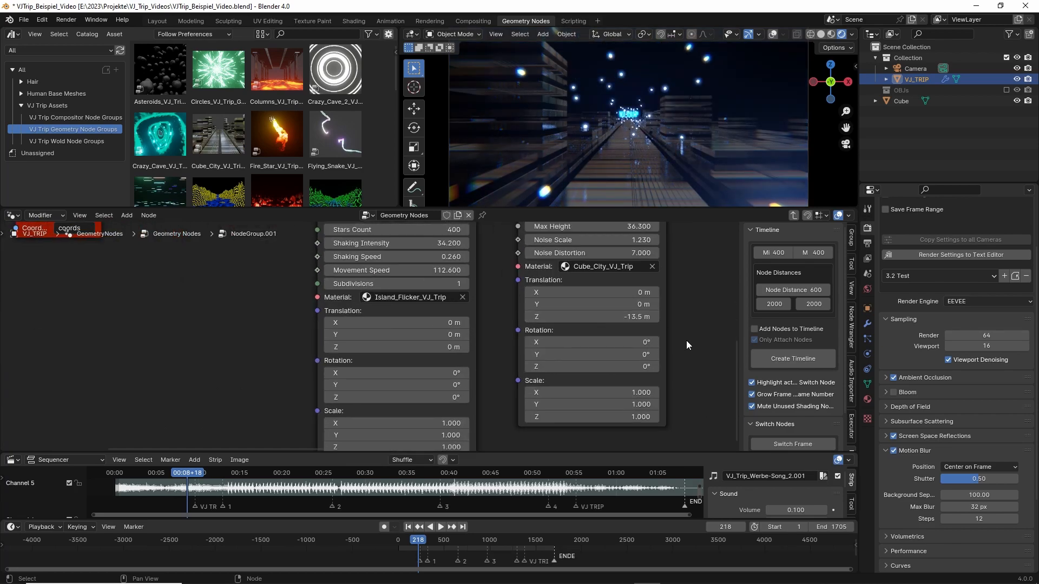
{"action": "middle_click_drag", "start_coordinate": [686, 341], "coordinate": [613, 353]}
{"action": "left_click_drag", "start_coordinate": [522, 368], "coordinate": [449, 368]}
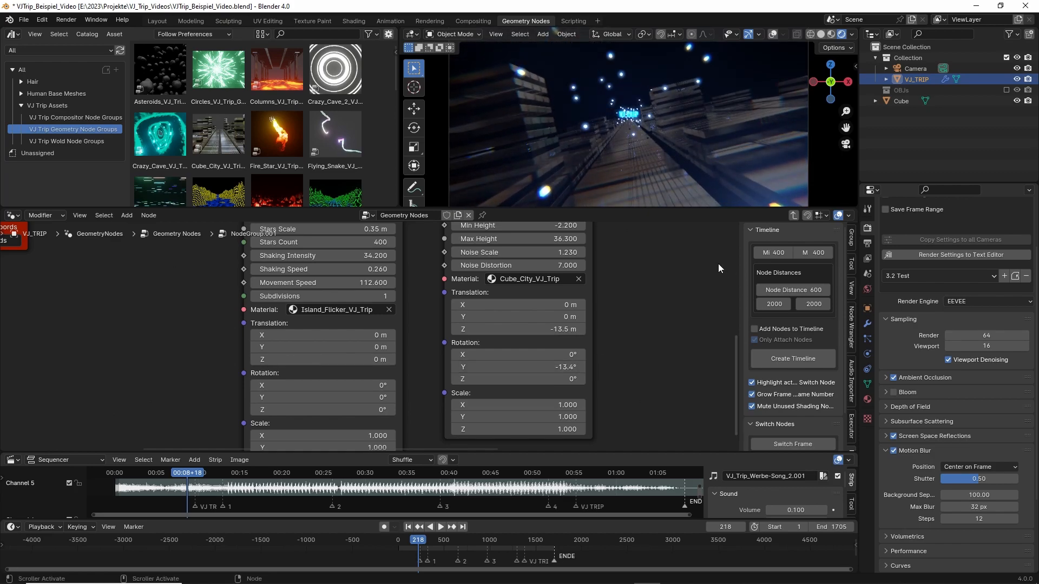
Step: Set the Cube_City node's Noise Distortion to 10.900 and its Min Height to -1.100
{"action": "middle_click_drag", "start_coordinate": [722, 268], "coordinate": [710, 353]}
{"action": "left_click_drag", "start_coordinate": [509, 349], "coordinate": [586, 349]}
{"action": "left_click_drag", "start_coordinate": [500, 309], "coordinate": [526, 309]}
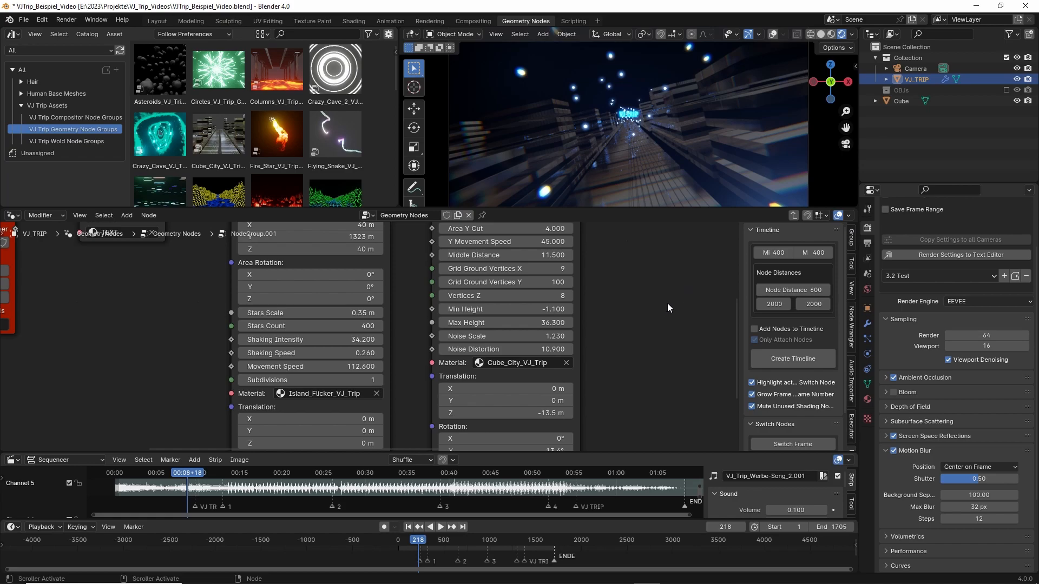
Step: Advance to the laser scene at frame 487 and recolour the Laser_green_VJ_Trip material from the Shading workspace to pure red
{"action": "left_click", "coordinate": [426, 541]}
{"action": "key", "text": "space"}
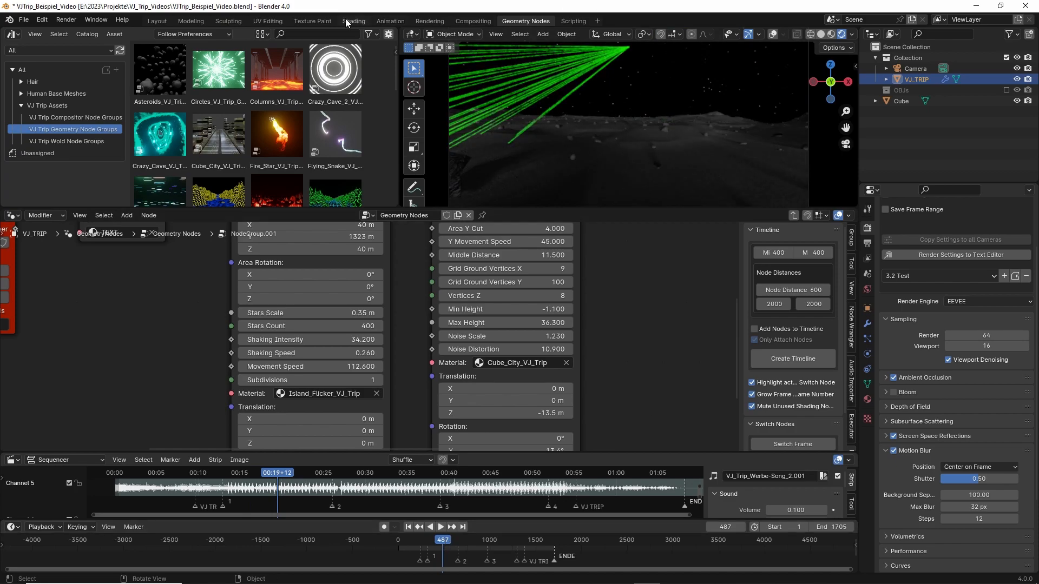
{"action": "left_click", "coordinate": [354, 21]}
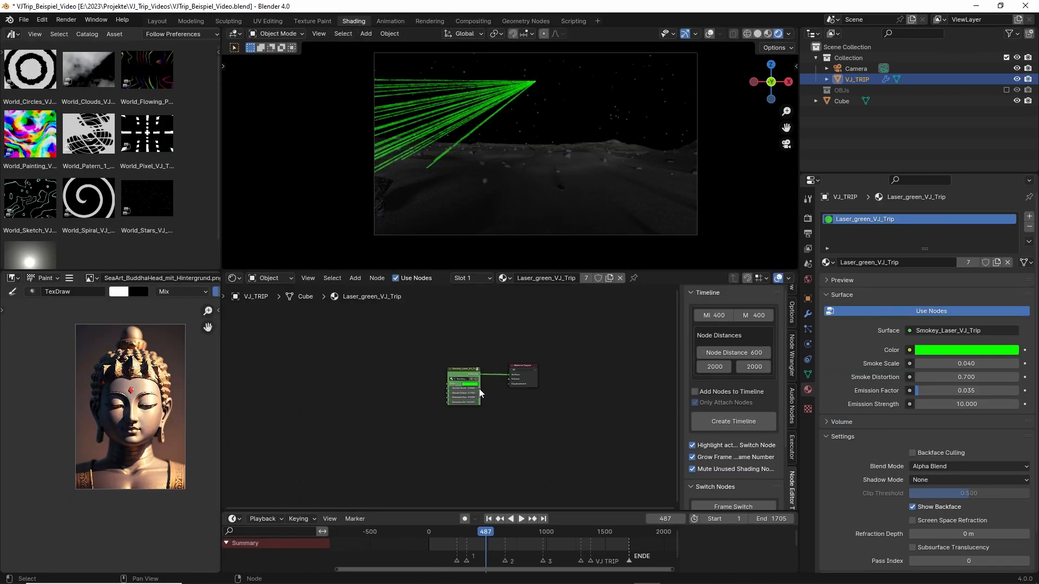
{"action": "scroll", "coordinate": [476, 387], "scroll_direction": "up", "scroll_amount": 1}
{"action": "left_click", "coordinate": [504, 364]}
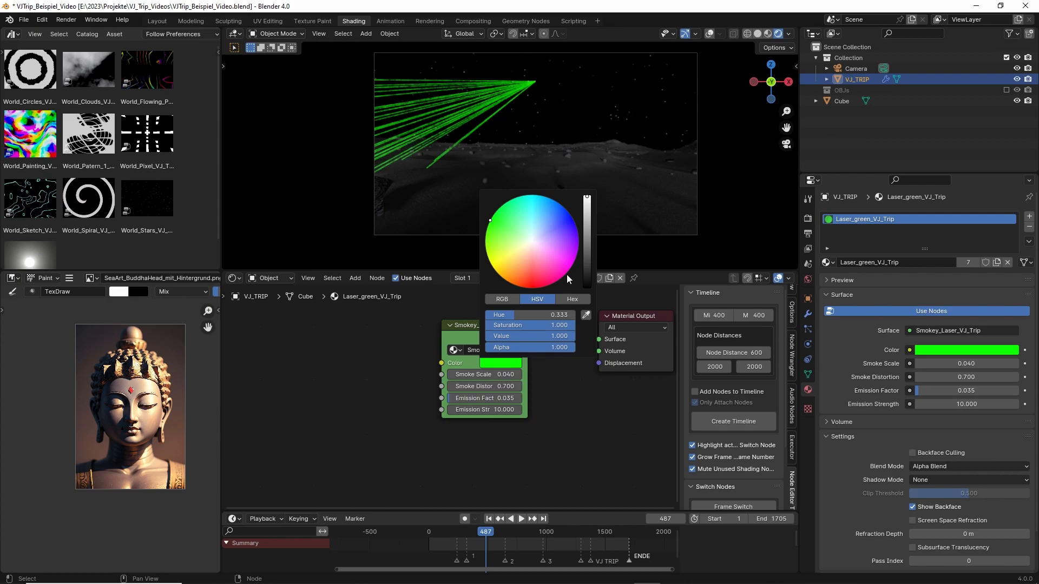
{"action": "left_click", "coordinate": [527, 281]}
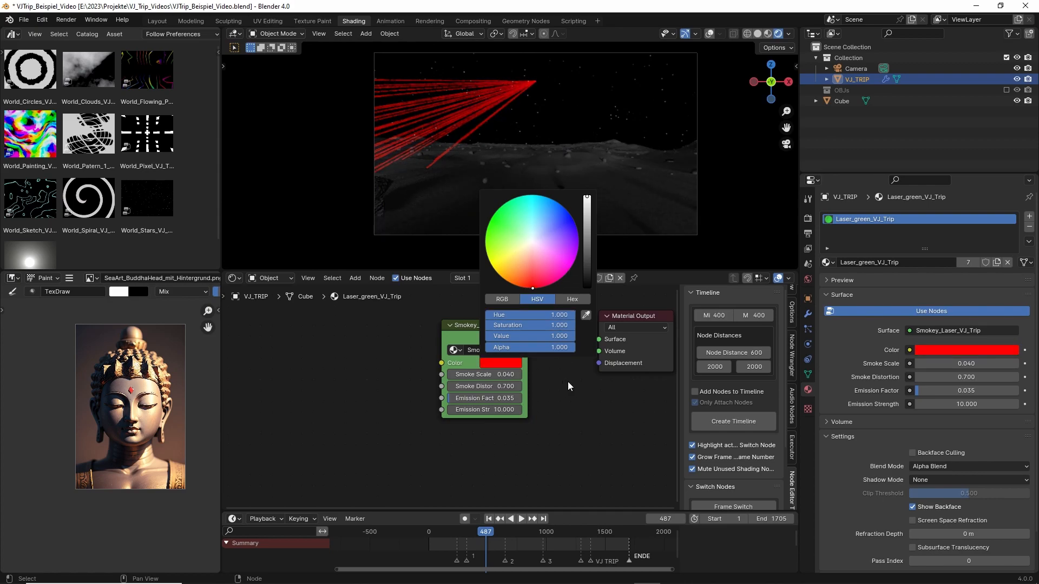
Step: Play the recoloured laser scene, then jump ahead and play the Buddha head scene up to frame 1289
{"action": "key", "text": "space"}
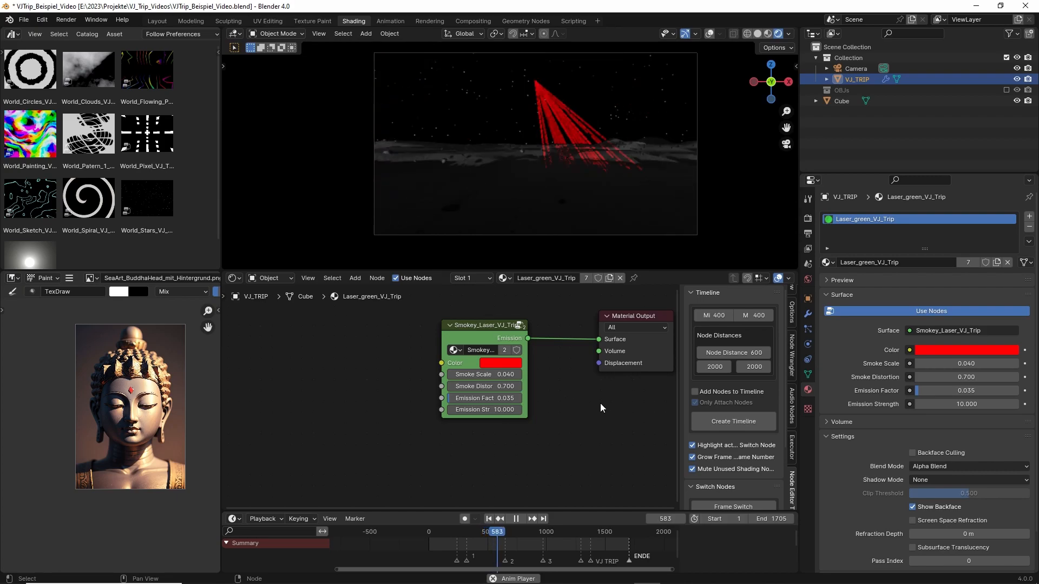
{"action": "key", "text": "space"}
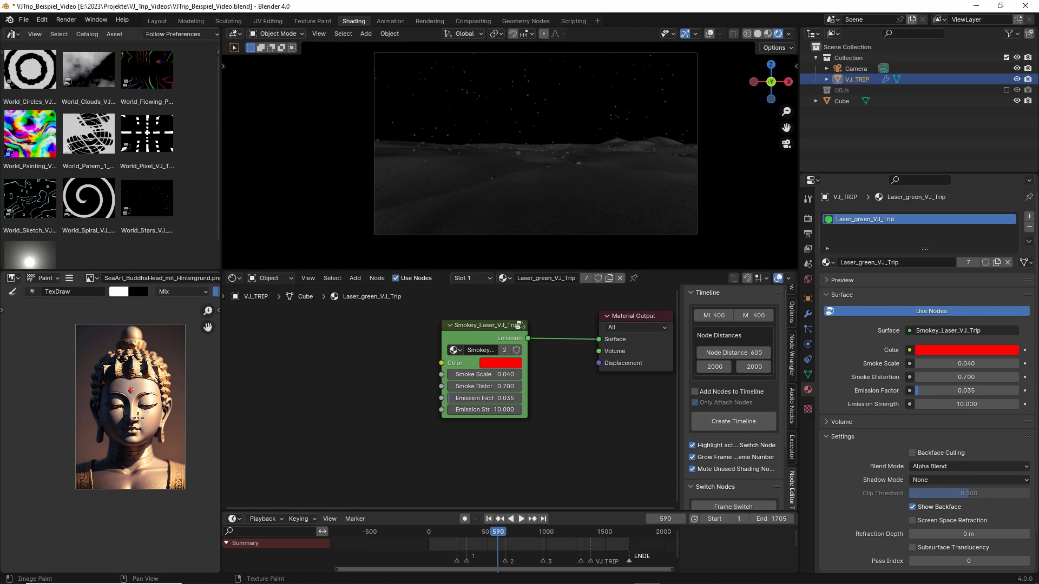
{"action": "left_click_drag", "start_coordinate": [494, 532], "coordinate": [561, 533]}
{"action": "key", "text": "space"}
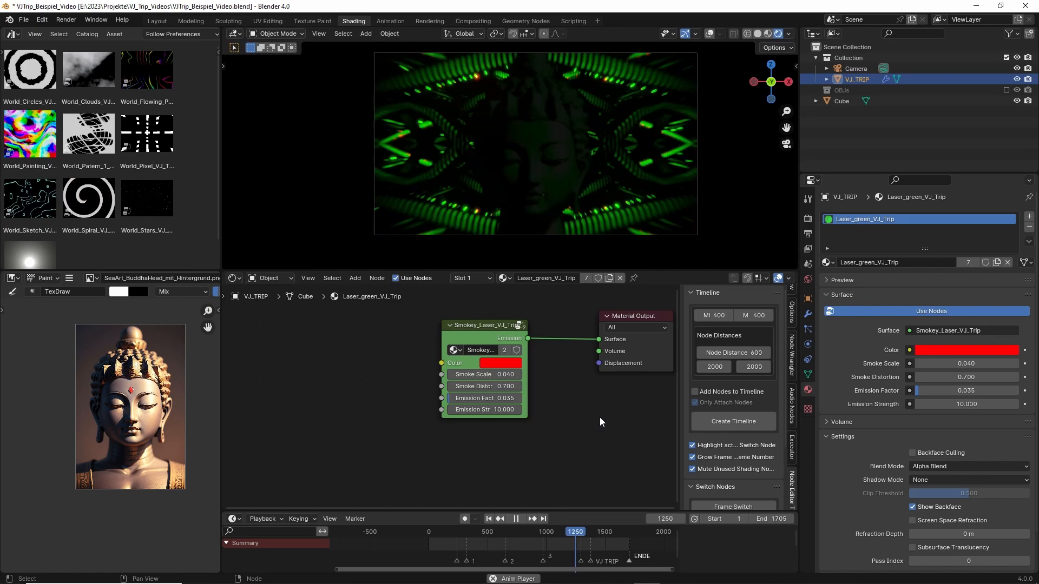
{"action": "key", "text": "space"}
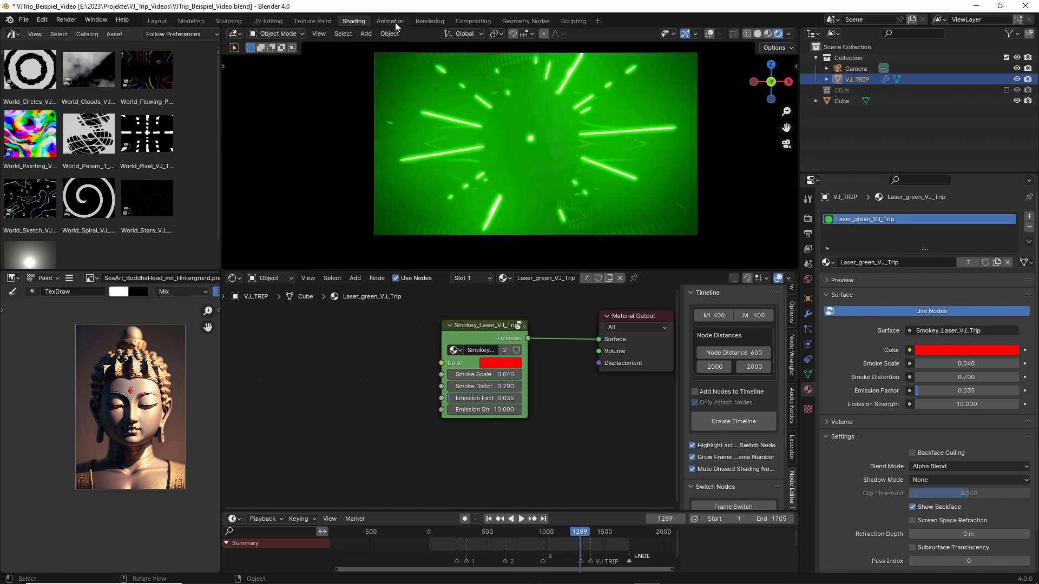
Step: Watch the compositor's switch nodes during playback in the Compositing workspace, then move the playhead to frame 927
{"action": "left_click", "coordinate": [474, 21]}
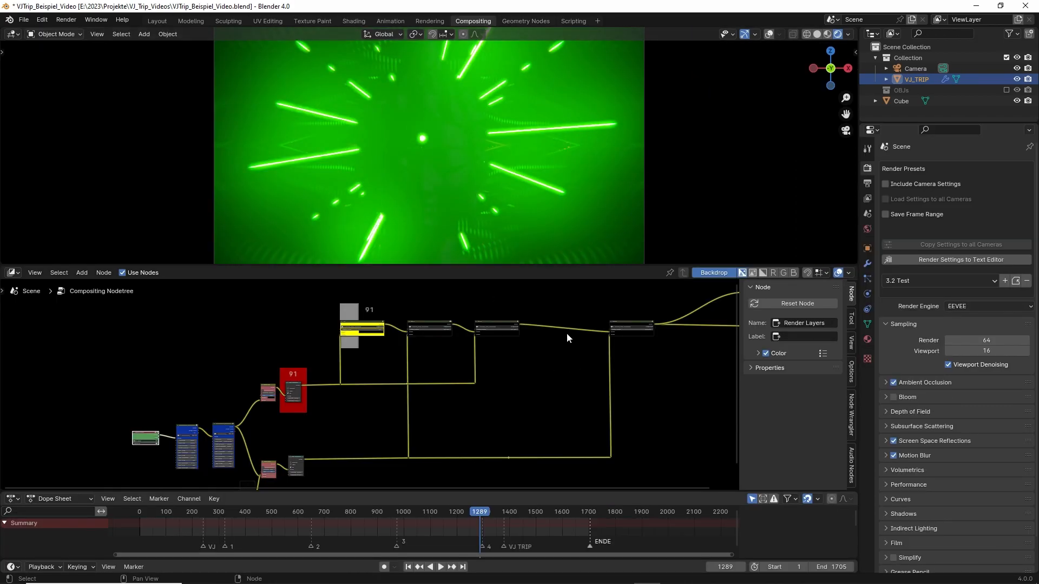
{"action": "key", "text": "space"}
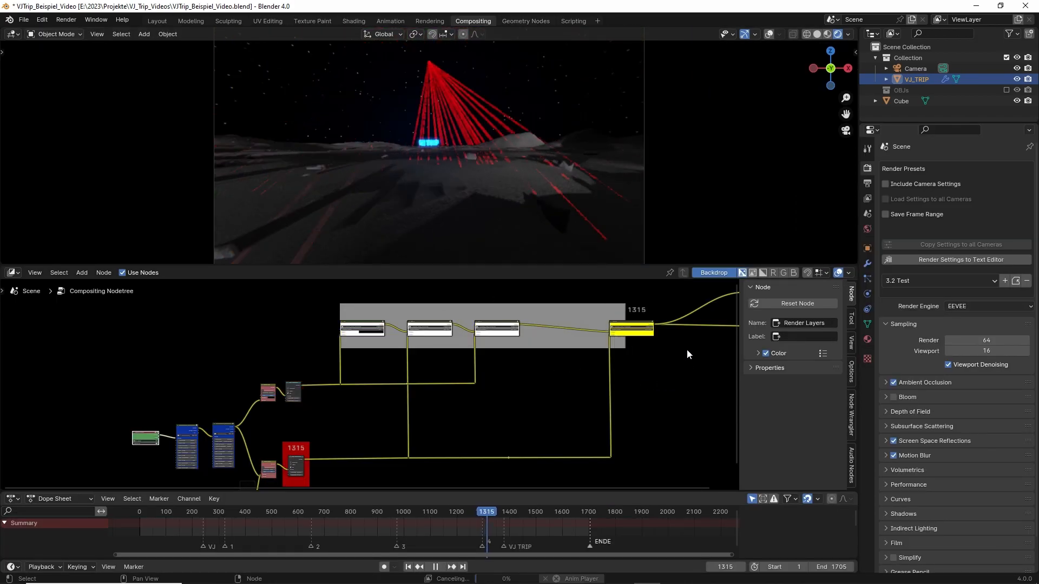
{"action": "key", "text": "space"}
{"action": "left_click_drag", "start_coordinate": [489, 512], "coordinate": [385, 523]}
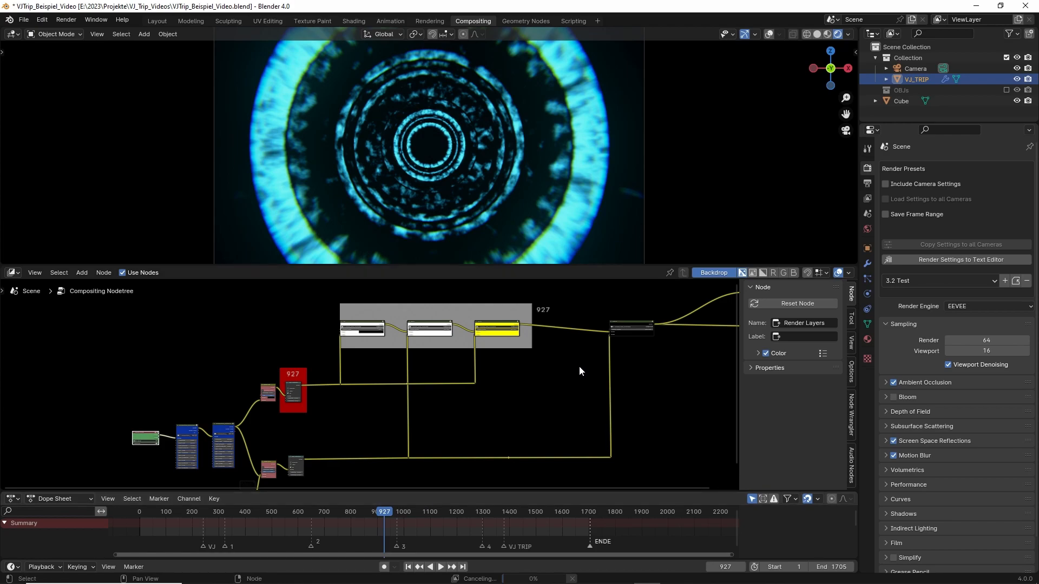
Step: Return to the Geometry Nodes workspace and leave the node group for an overview of the main node tree
{"action": "left_click", "coordinate": [531, 20]}
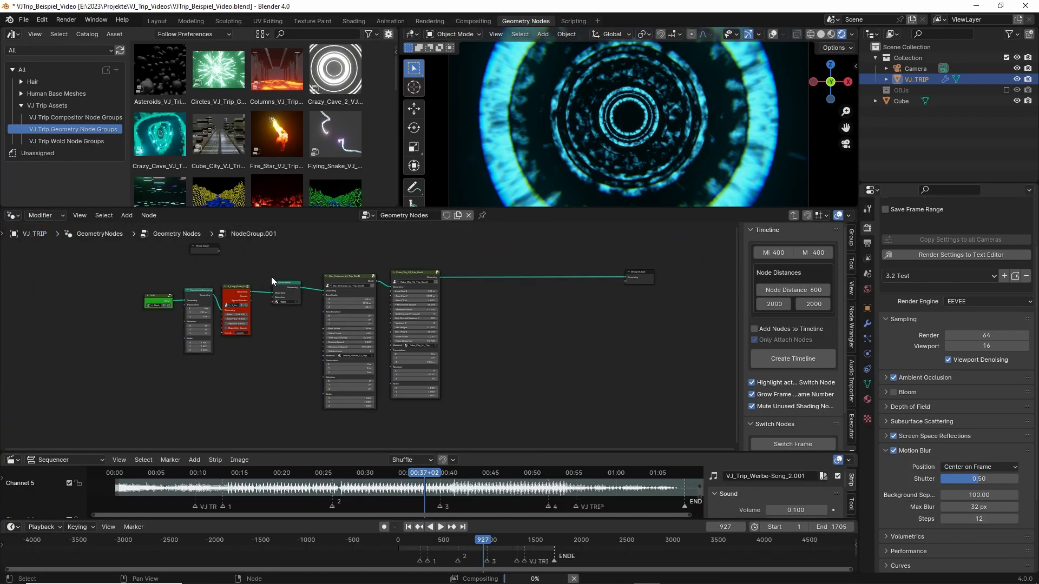
{"action": "key", "text": "Tab"}
{"action": "scroll", "coordinate": [356, 349], "scroll_direction": "down", "scroll_amount": 3}
{"action": "middle_click_drag", "start_coordinate": [417, 398], "coordinate": [468, 294]}
{"action": "scroll", "coordinate": [431, 384], "scroll_direction": "up", "scroll_amount": 4}
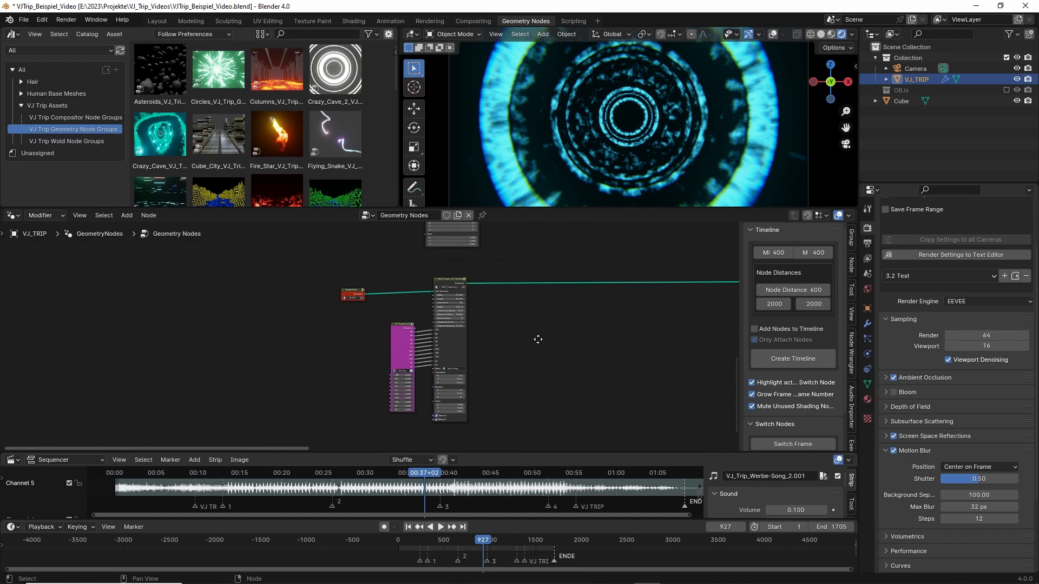
{"action": "scroll", "coordinate": [378, 340], "scroll_direction": "down", "scroll_amount": 6}
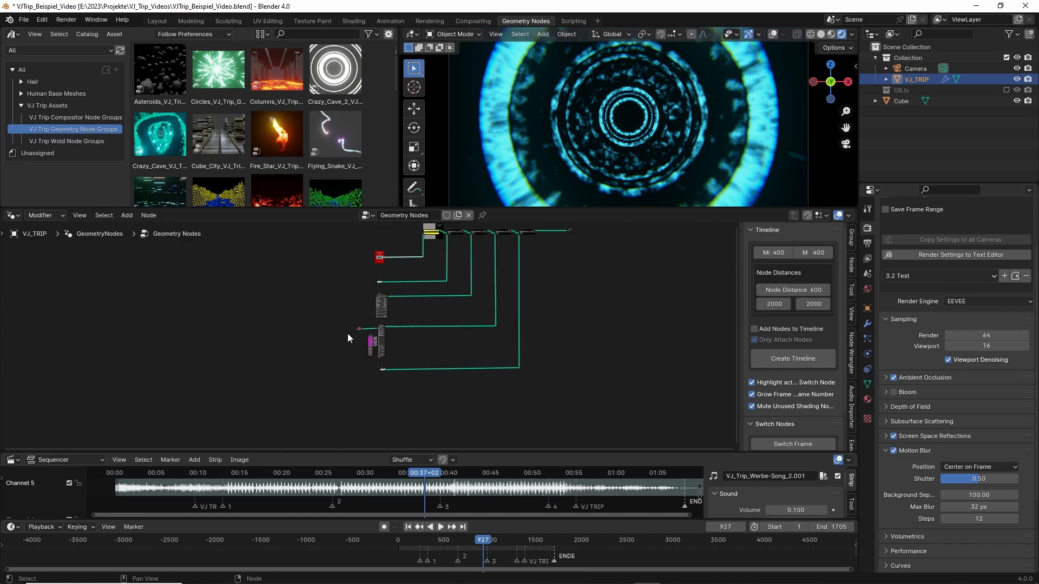
Step: Preview the timeline up to the Buddha head scene and set the playhead to frame 1178
{"action": "key", "text": "space"}
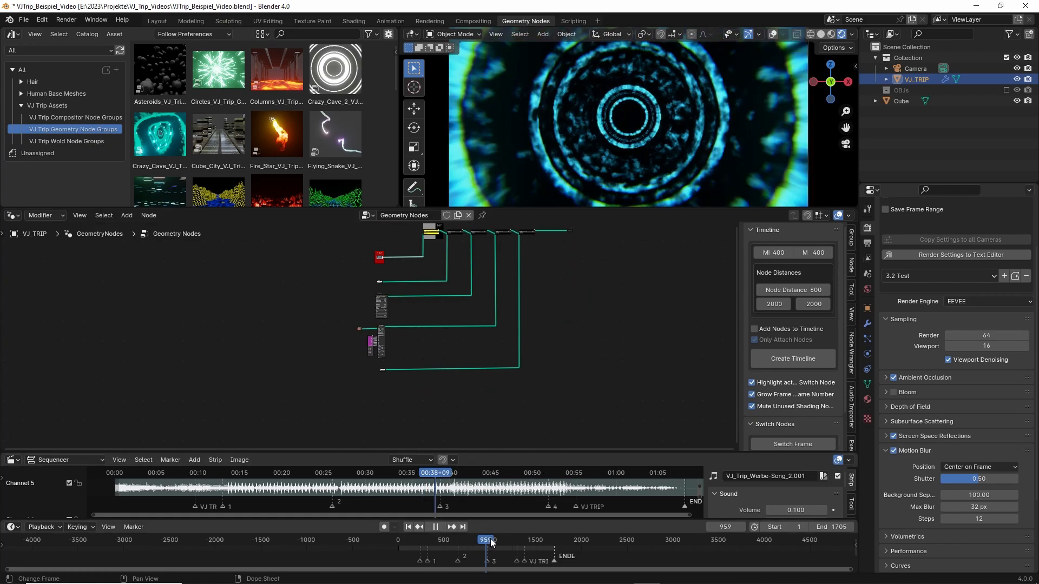
{"action": "left_click", "coordinate": [515, 540]}
{"action": "key", "text": "space"}
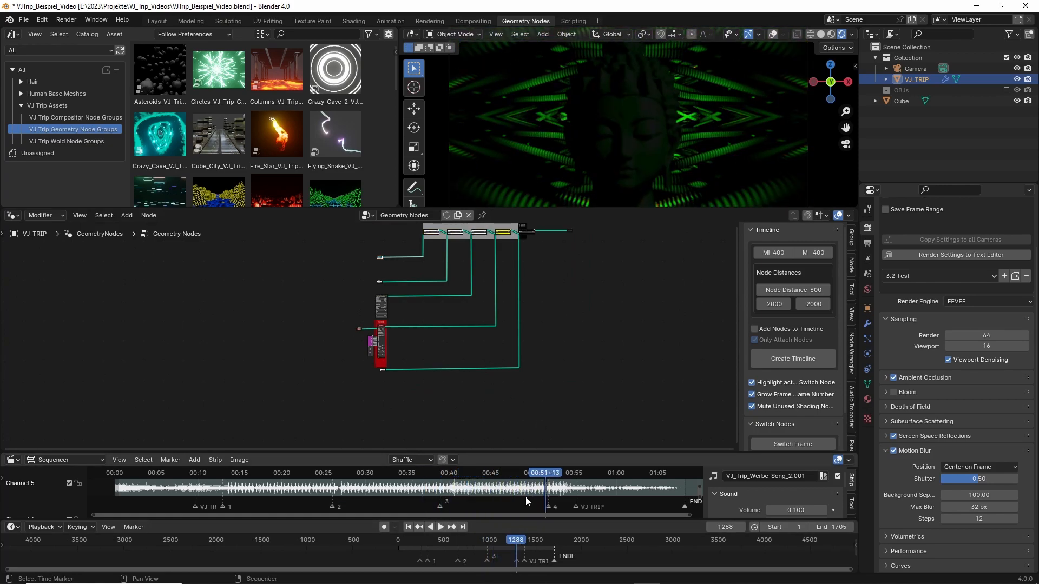
{"action": "left_click_drag", "start_coordinate": [514, 539], "coordinate": [505, 540]}
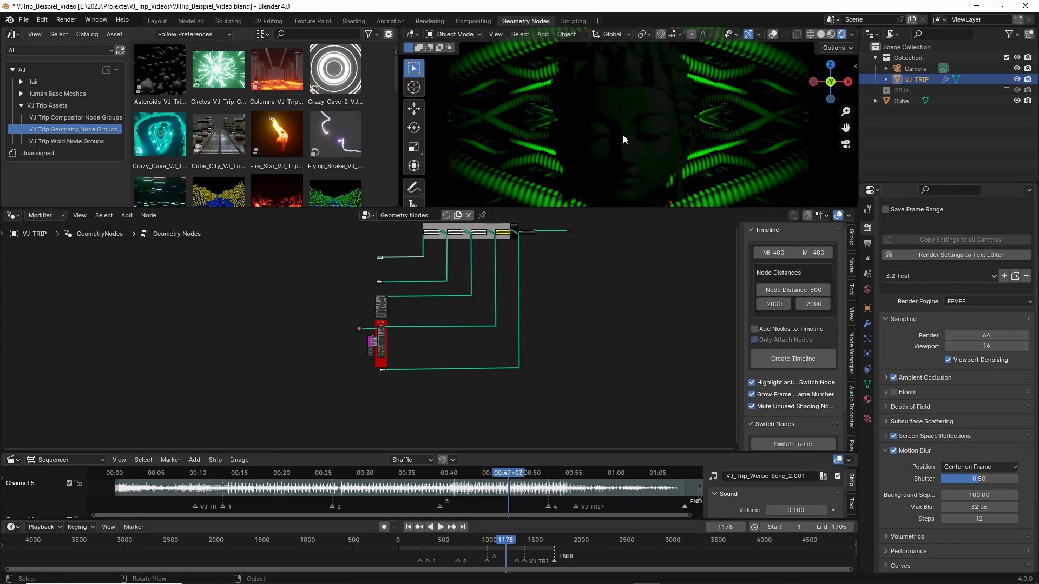
Step: Move the purple All_Frequency node farther left from the Multi_Frequency node it feeds and inspect the connections
{"action": "scroll", "coordinate": [405, 345], "scroll_direction": "up", "scroll_amount": 18}
{"action": "left_click_drag", "start_coordinate": [371, 351], "coordinate": [367, 348]}
{"action": "key", "text": "g"}
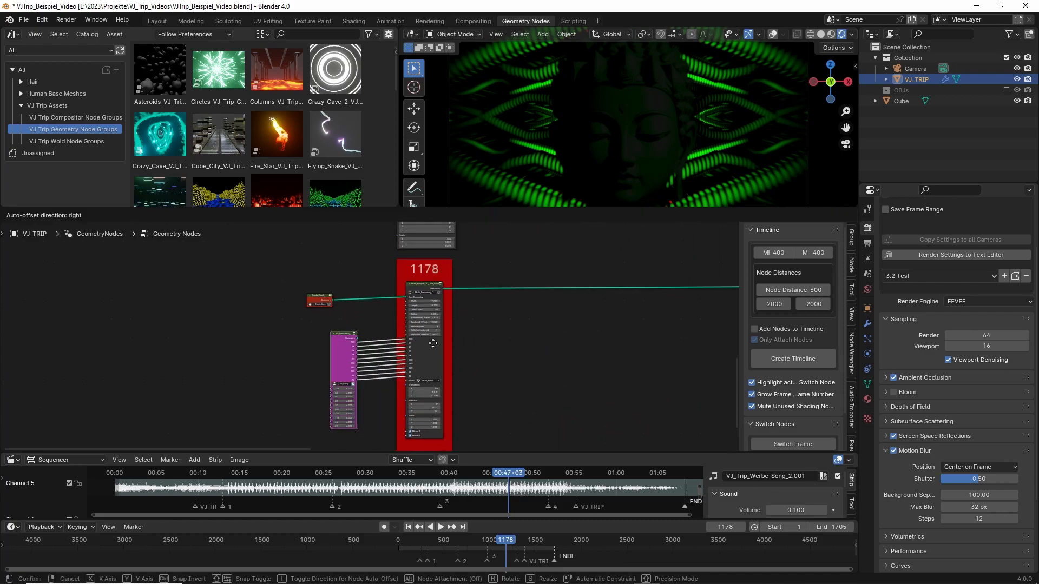
{"action": "left_click", "coordinate": [441, 340]}
{"action": "scroll", "coordinate": [374, 339], "scroll_direction": "up", "scroll_amount": 6}
{"action": "middle_click_drag", "start_coordinate": [512, 365], "coordinate": [512, 352]}
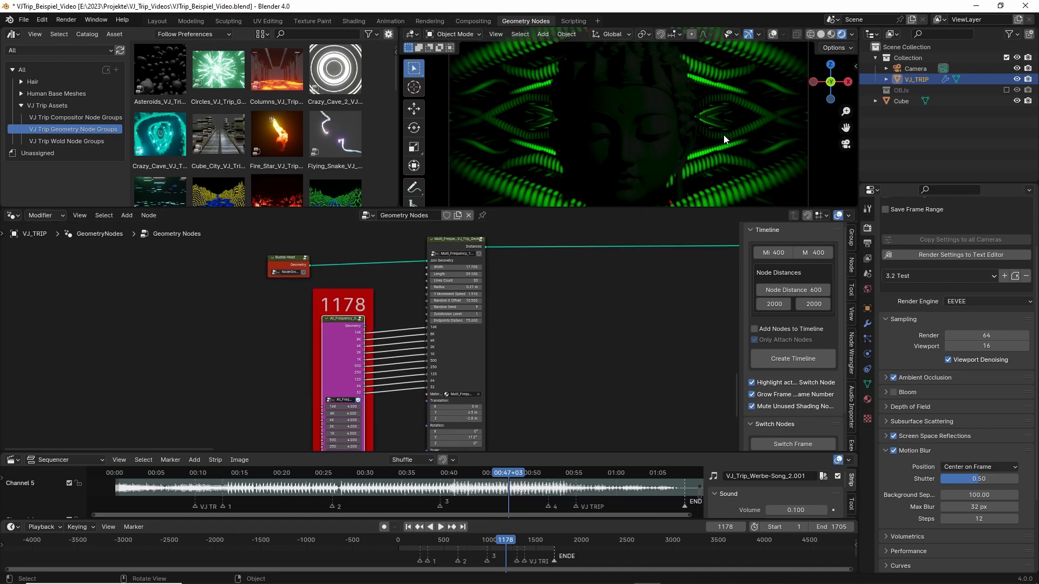
Step: Step the animation back and forth frame by frame to watch the frequency-driven green lines, stopping at frame 1168
{"action": "key", "text": "Right"}
{"action": "key", "text": "Right"}
{"action": "key", "text": "Right"}
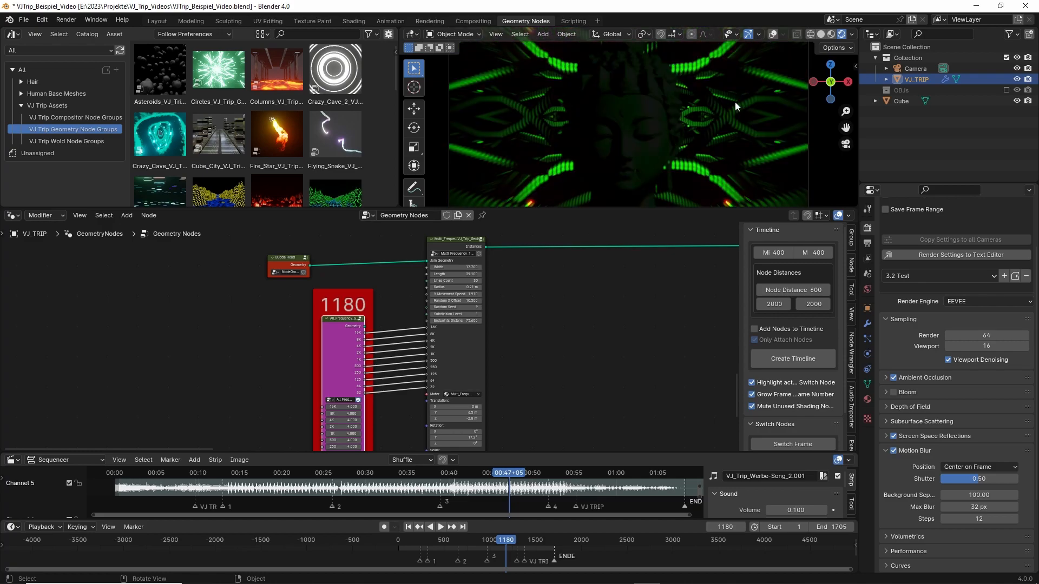
{"action": "key", "text": "Left"}
{"action": "key", "text": "Left"}
{"action": "key", "text": "Left"}
{"action": "key", "text": "Left"}
{"action": "key", "text": "Left"}
{"action": "key", "text": "Left"}
{"action": "key", "text": "Left"}
{"action": "key", "text": "Left"}
{"action": "key", "text": "Left"}
{"action": "key", "text": "Left"}
{"action": "key", "text": "Left"}
{"action": "key", "text": "Left"}
{"action": "key", "text": "Left"}
{"action": "key", "text": "Left"}
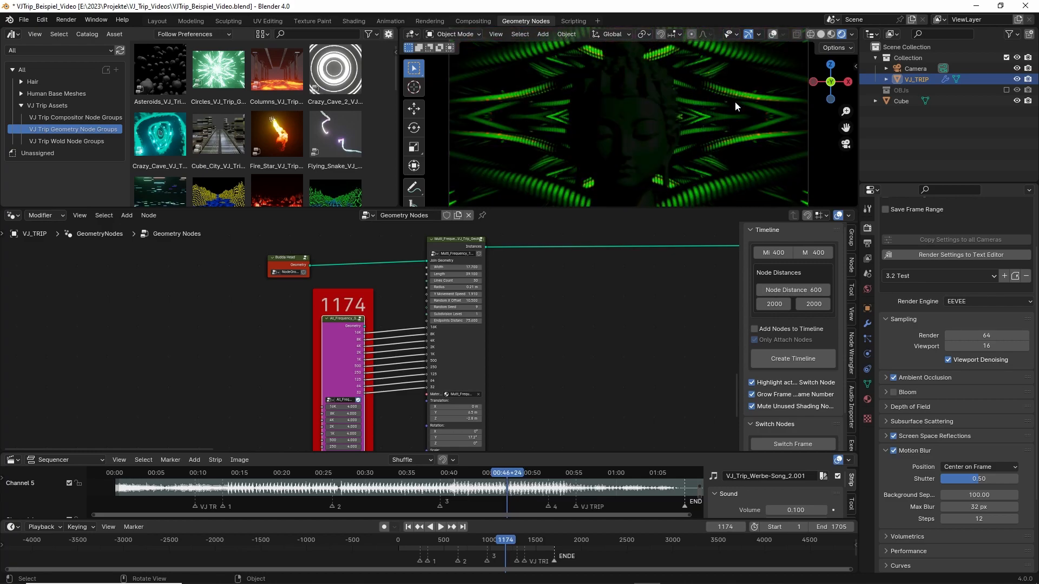
{"action": "key", "text": "Left"}
{"action": "key", "text": "Left"}
{"action": "key", "text": "Left"}
{"action": "key", "text": "Right"}
{"action": "key", "text": "Right"}
{"action": "key", "text": "Right"}
{"action": "key", "text": "Right"}
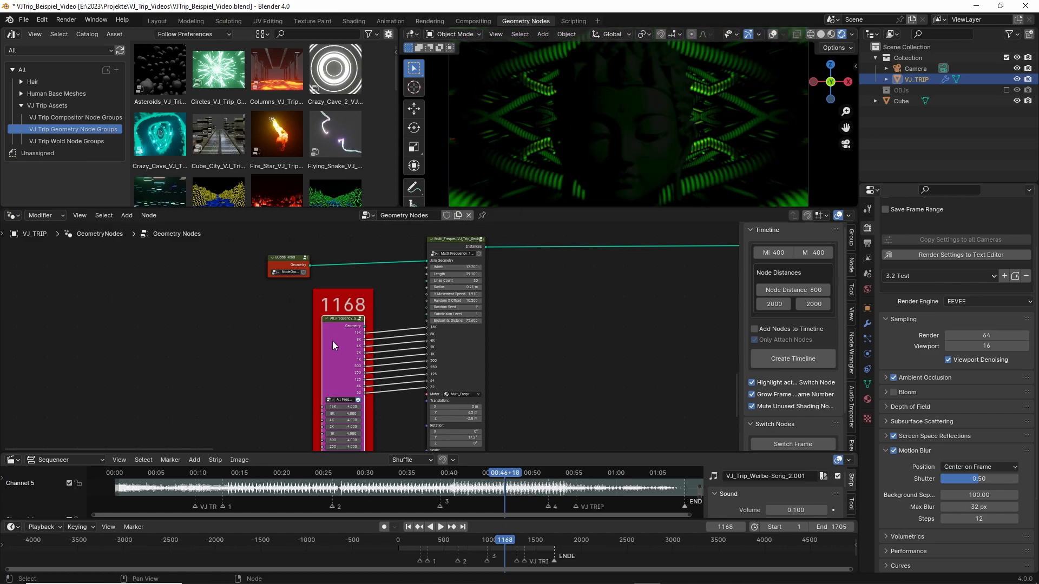
Step: Enter the Buddha Head node group and move the purple Frequ_250 node slightly closer to the Scale Instances node it drives
{"action": "scroll", "coordinate": [379, 339], "scroll_direction": "down", "scroll_amount": 4}
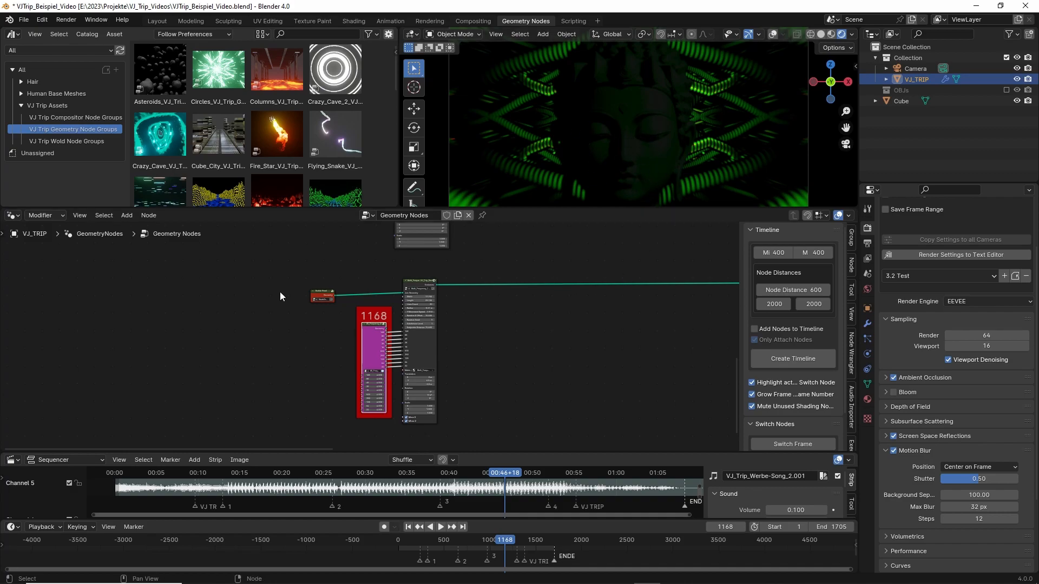
{"action": "scroll", "coordinate": [332, 290], "scroll_direction": "up", "scroll_amount": 4}
{"action": "left_click", "coordinate": [270, 249]}
{"action": "key", "text": "Tab"}
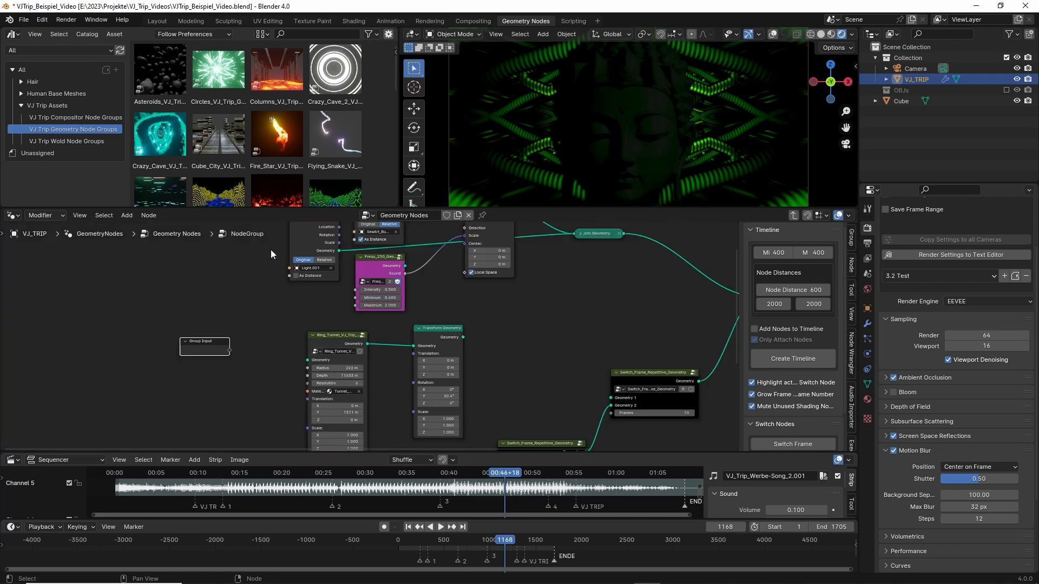
{"action": "scroll", "coordinate": [366, 346], "scroll_direction": "down", "scroll_amount": 6}
{"action": "scroll", "coordinate": [381, 333], "scroll_direction": "up", "scroll_amount": 11}
{"action": "middle_click_drag", "start_coordinate": [412, 306], "coordinate": [393, 368]}
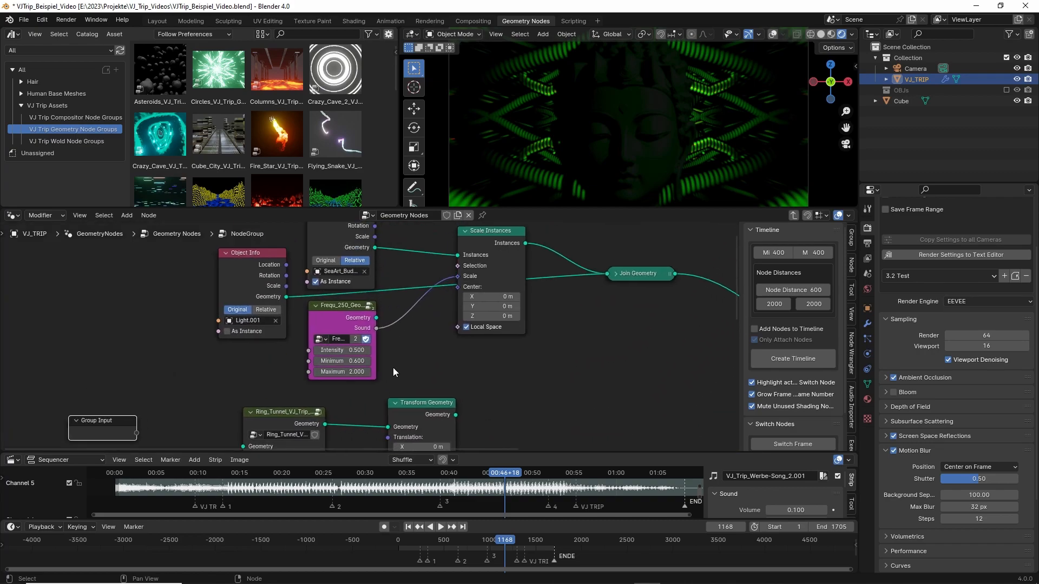
{"action": "left_click_drag", "start_coordinate": [339, 315], "coordinate": [367, 307]}
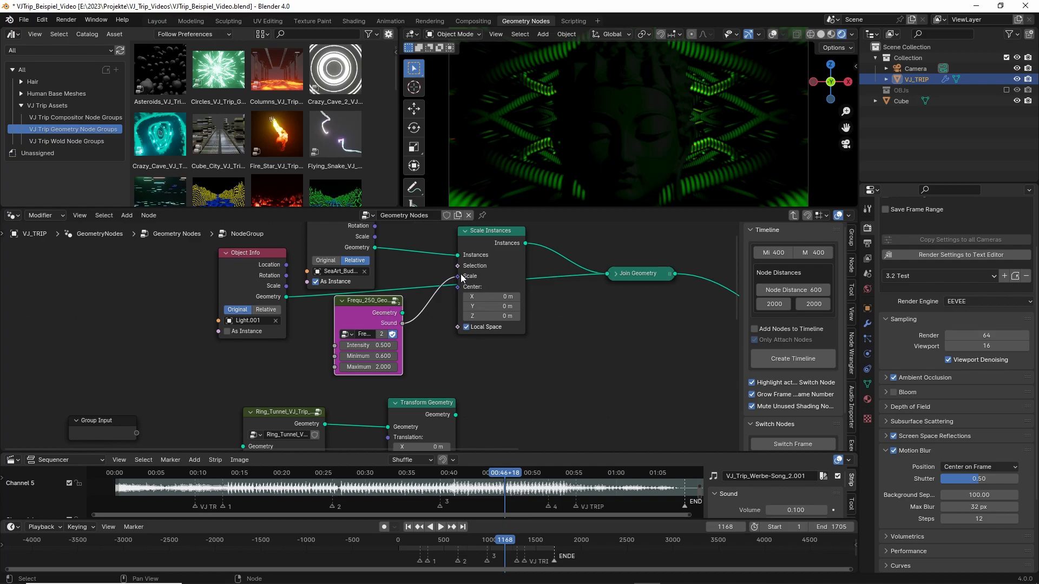
Step: Play the animation to watch the sound-driven scaling of the Buddha head, stopping at frame 1257
{"action": "key", "text": "Right"}
{"action": "key", "text": "space"}
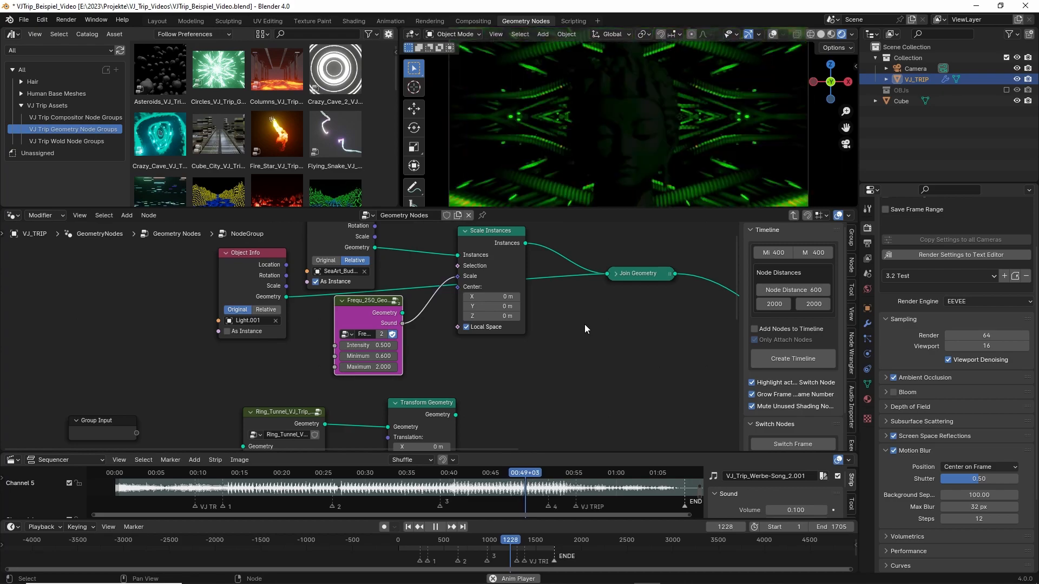
{"action": "key", "text": "space"}
Step: Leave the nested node groups and return to an overview of the main geometry node tree
{"action": "key", "text": "Tab"}
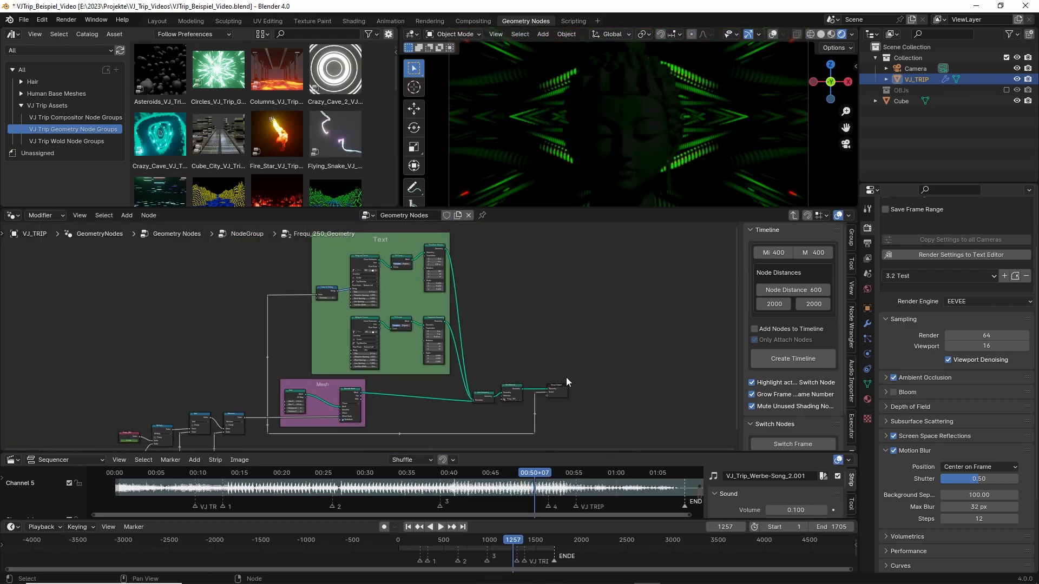
{"action": "key", "text": "Tab"}
{"action": "left_click", "coordinate": [285, 364]}
{"action": "key", "text": "Tab"}
{"action": "scroll", "coordinate": [394, 396], "scroll_direction": "down", "scroll_amount": 10}
{"action": "middle_click_drag", "start_coordinate": [545, 356], "coordinate": [426, 408]}
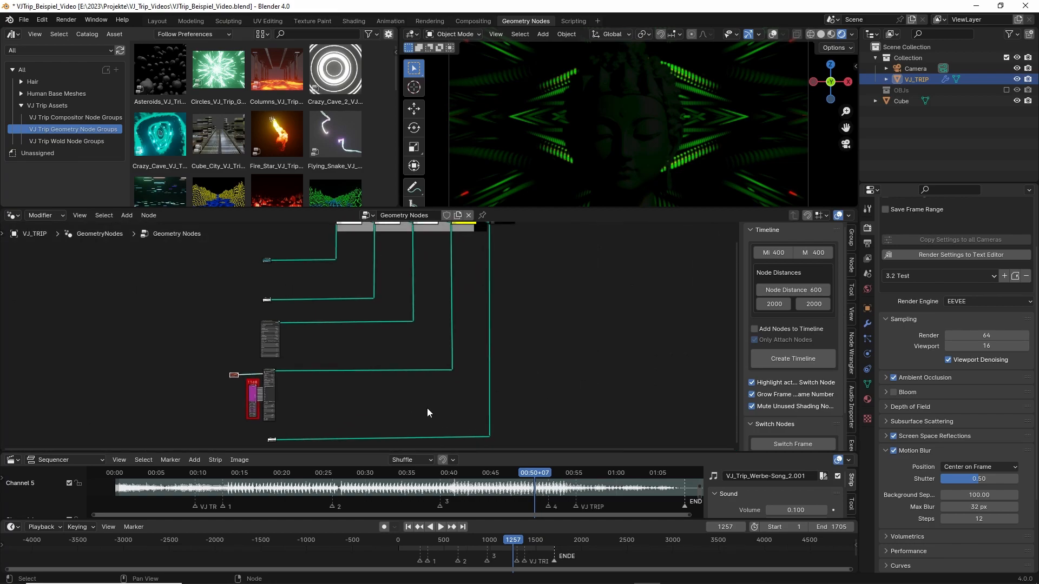
{"action": "scroll", "coordinate": [427, 408], "scroll_direction": "down", "scroll_amount": 2}
Step: Preview the blue ring tunnel scene by playing the timeline from around frame 800
{"action": "left_click", "coordinate": [471, 540]}
{"action": "key", "text": "space"}
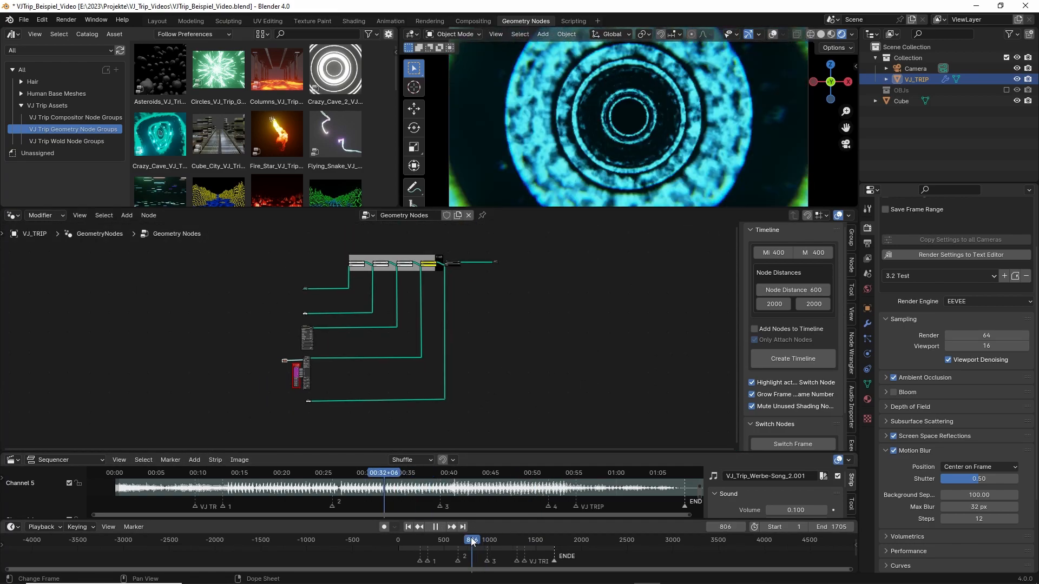
{"action": "left_click", "coordinate": [468, 540]}
{"action": "key", "text": "space"}
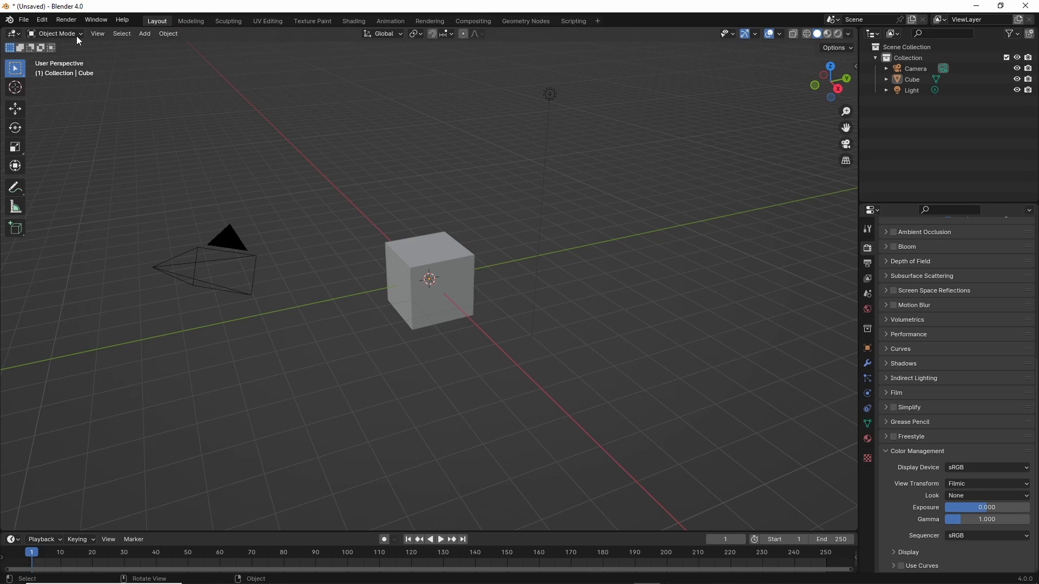
Step: Open the Add-ons preferences, view the file browser for installing an add-on, and cancel it without choosing a file
{"action": "left_click", "coordinate": [48, 21]}
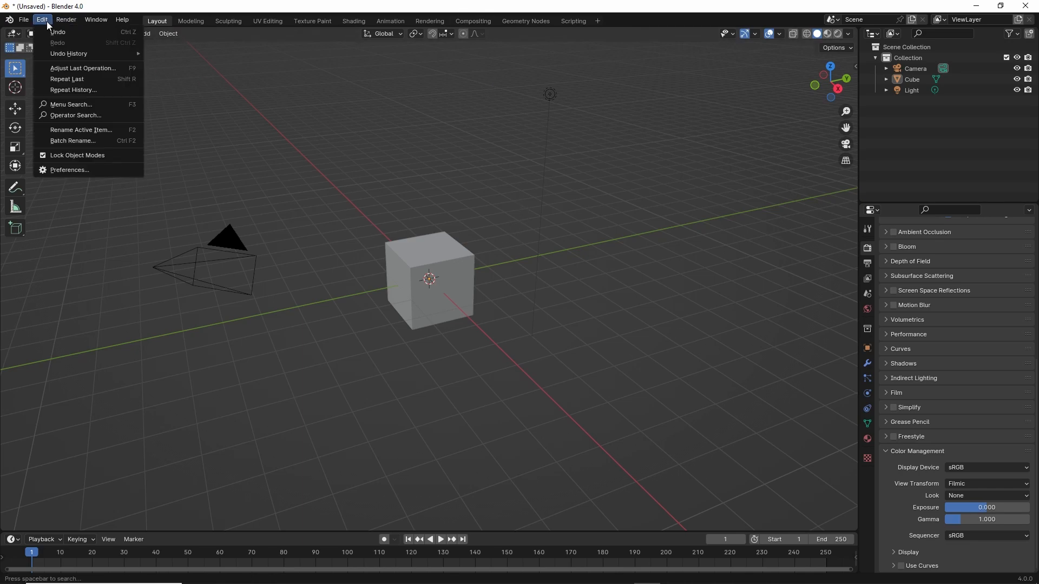
{"action": "left_click", "coordinate": [73, 168]}
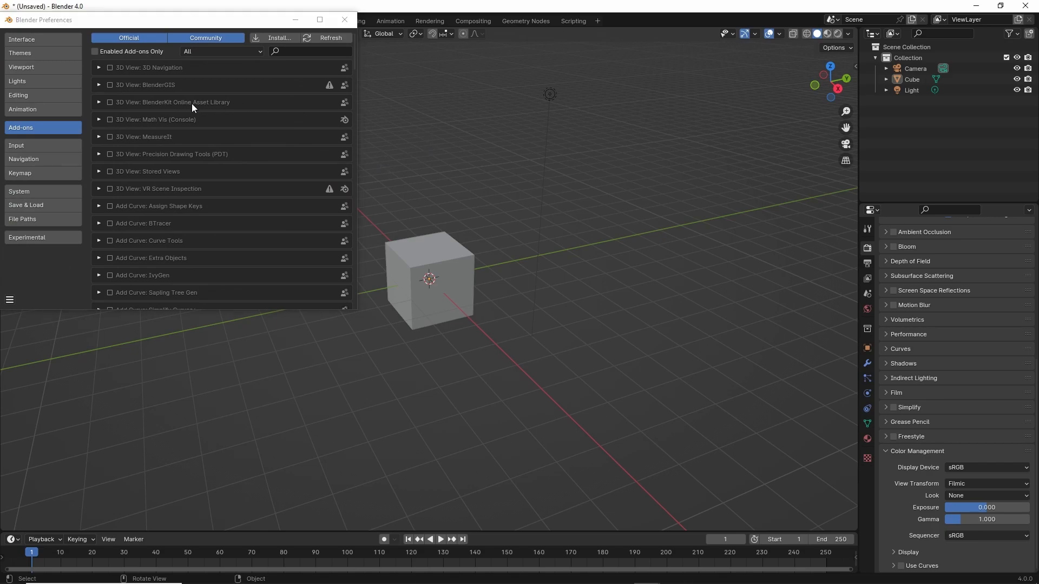
{"action": "left_click", "coordinate": [348, 20]}
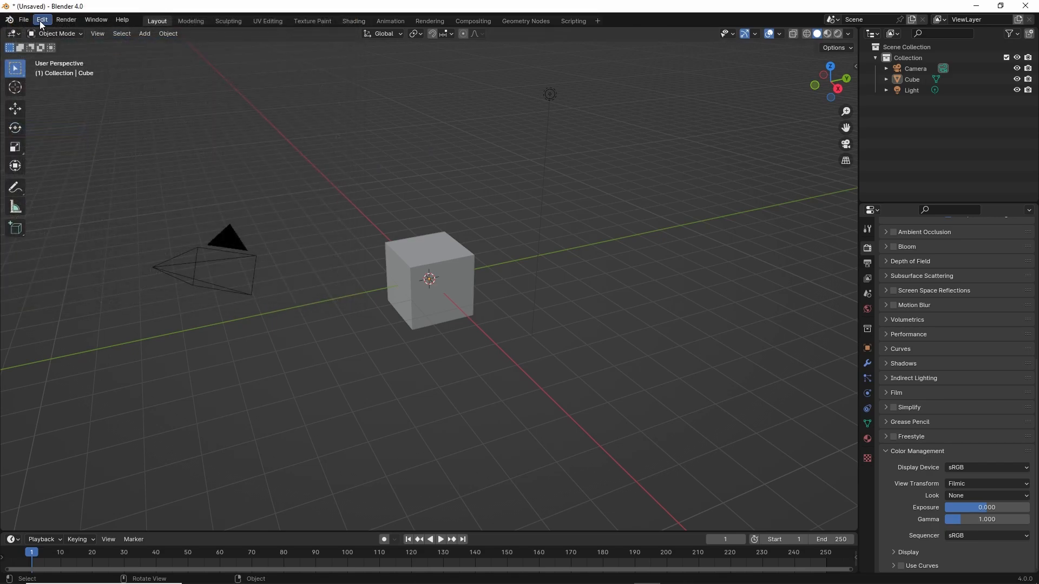
{"action": "left_click", "coordinate": [40, 20]}
{"action": "left_click", "coordinate": [78, 170]}
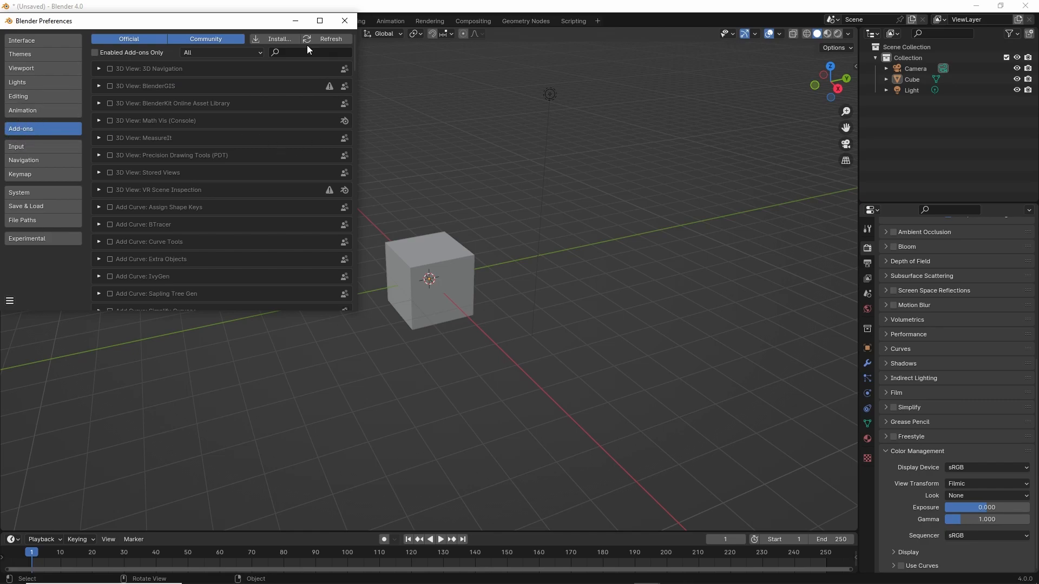
{"action": "left_click", "coordinate": [281, 40]}
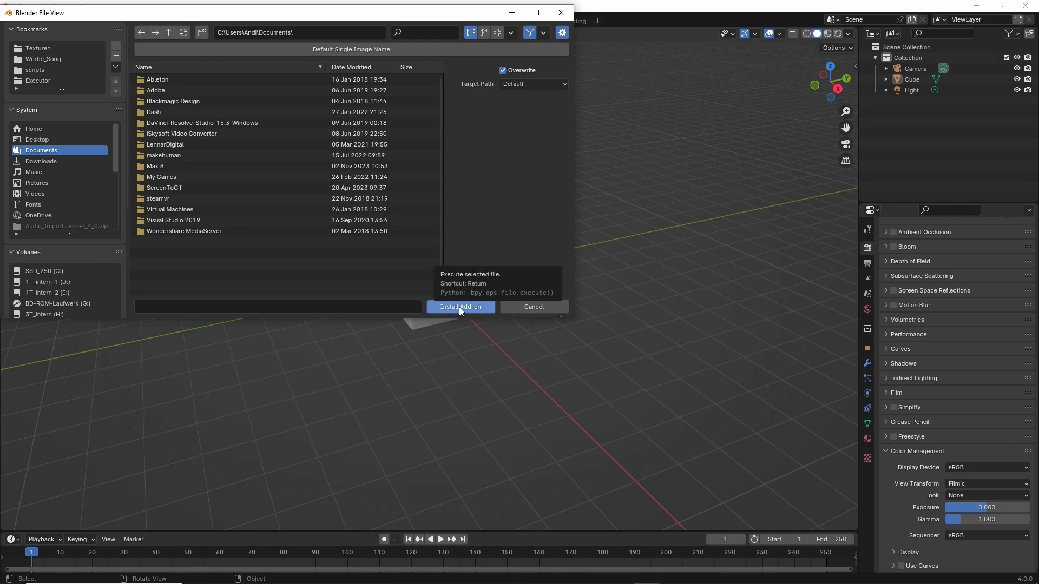
{"action": "left_click", "coordinate": [533, 307]}
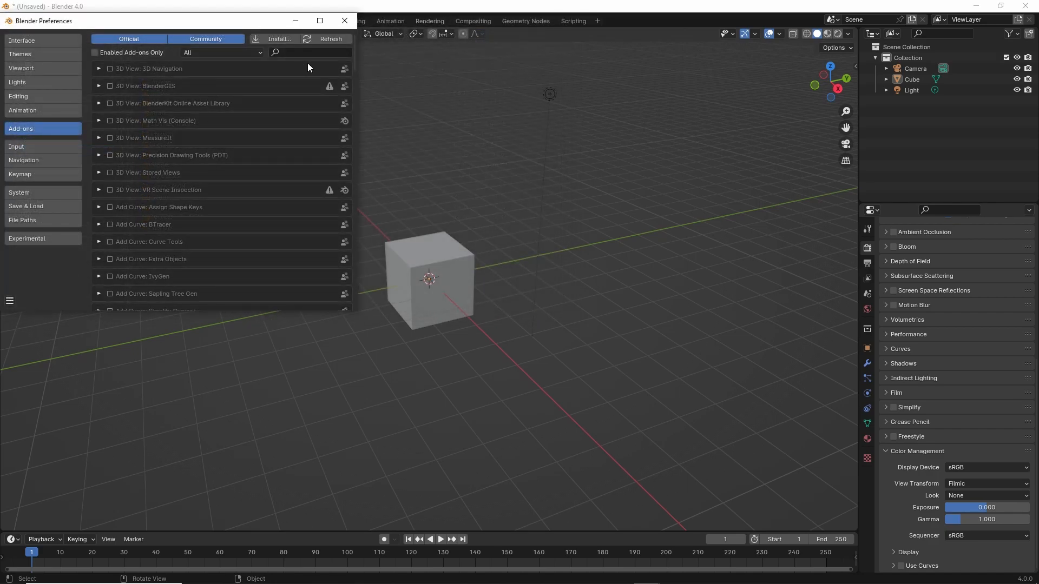
Step: Examine the asset library entries and the VJ_Trip_Asset_Pack path in the File Paths preferences, then close the preferences
{"action": "left_click", "coordinate": [33, 220]}
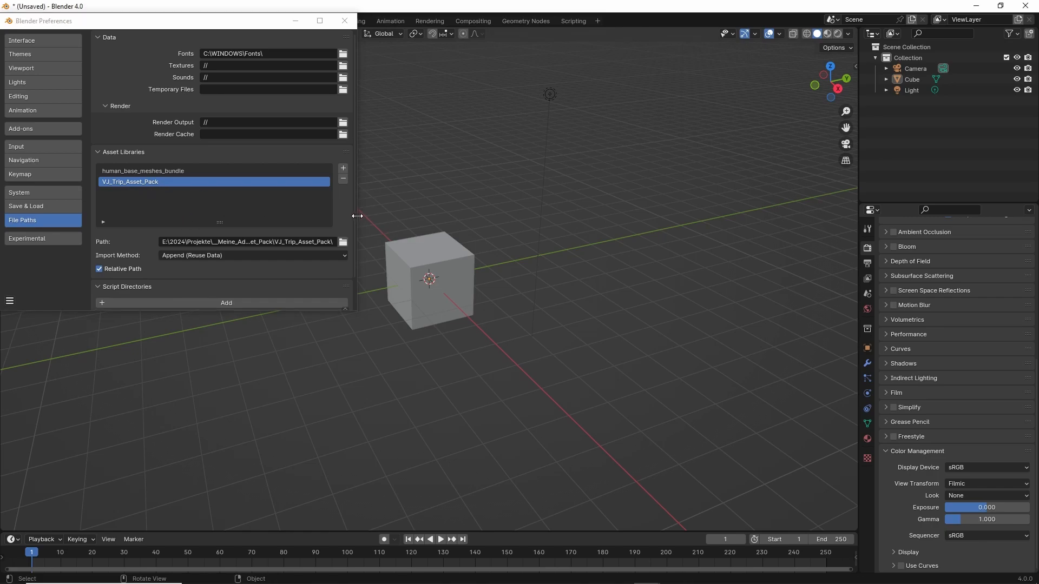
{"action": "left_click_drag", "start_coordinate": [355, 218], "coordinate": [433, 220]}
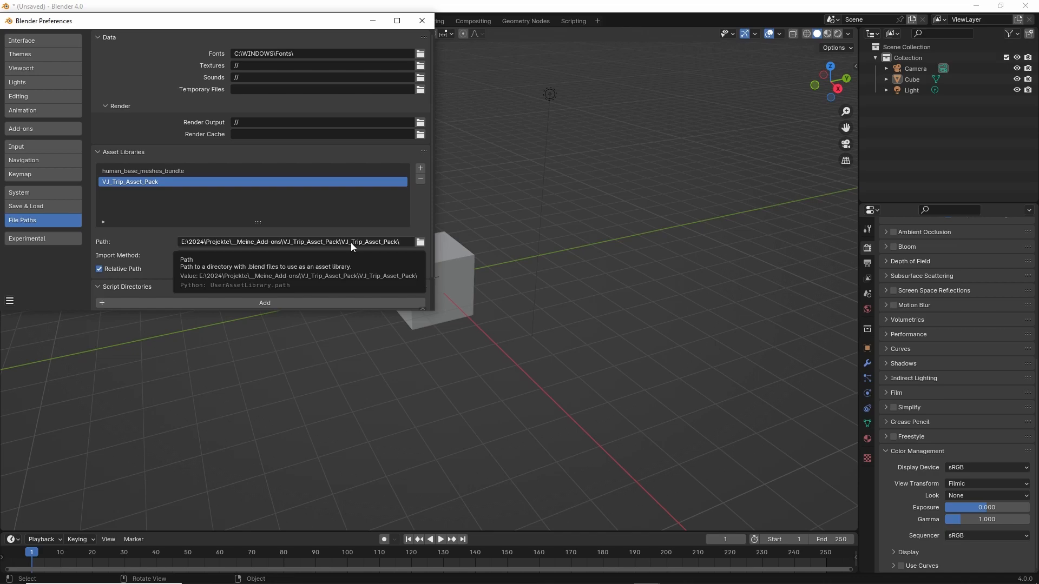
{"action": "left_click", "coordinate": [191, 171]}
{"action": "left_click", "coordinate": [186, 183]}
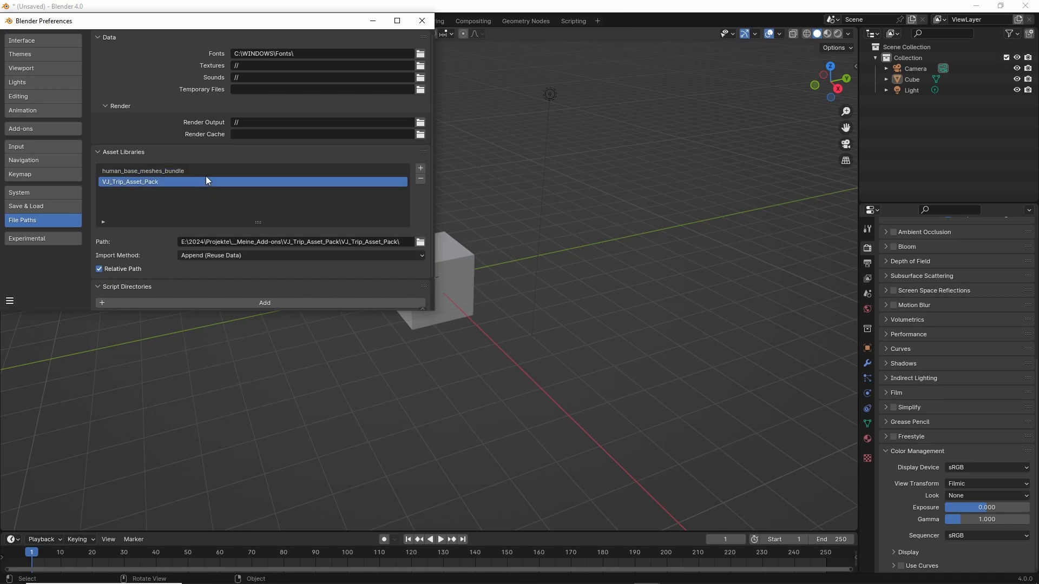
{"action": "left_click", "coordinate": [205, 169]}
{"action": "left_click", "coordinate": [201, 180]}
{"action": "left_click", "coordinate": [422, 20]}
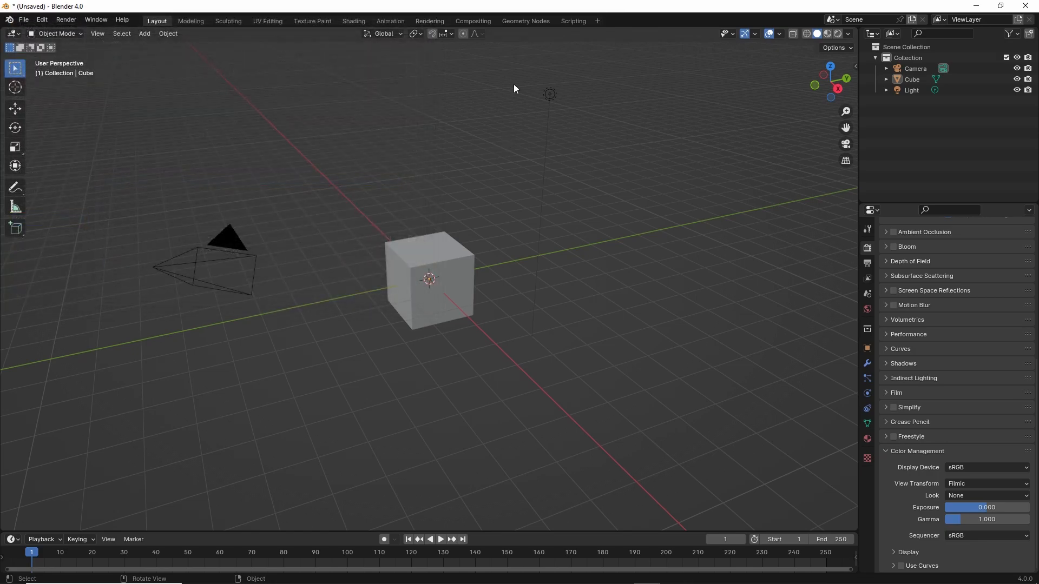
Step: In the Geometry Nodes workspace, replace the Spreadsheet with the Asset Browser and show the VJ Trip Geometry Node Groups catalog
{"action": "left_click", "coordinate": [524, 22]}
{"action": "left_click", "coordinate": [13, 34]}
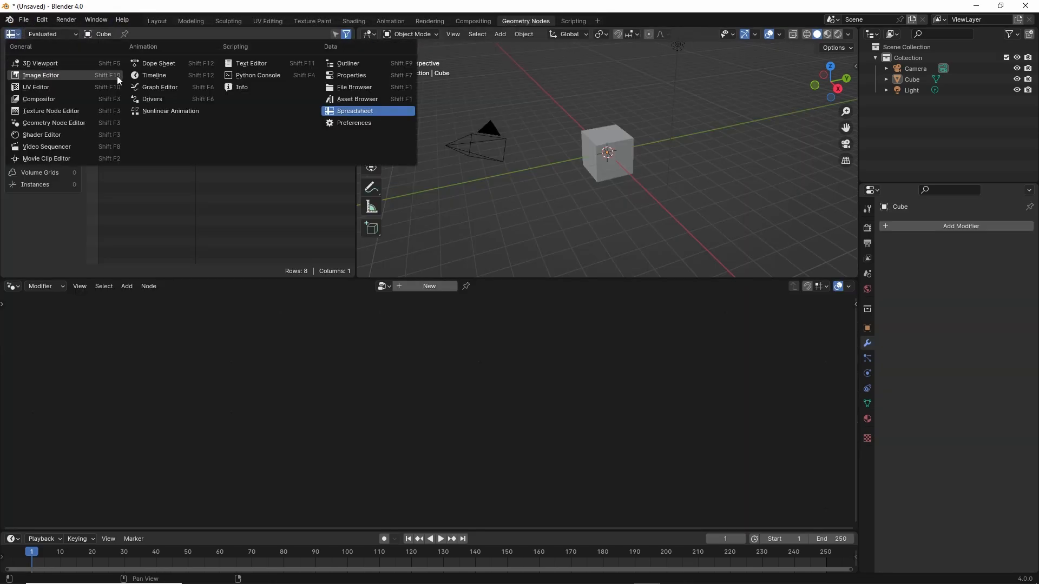
{"action": "left_click", "coordinate": [365, 98]}
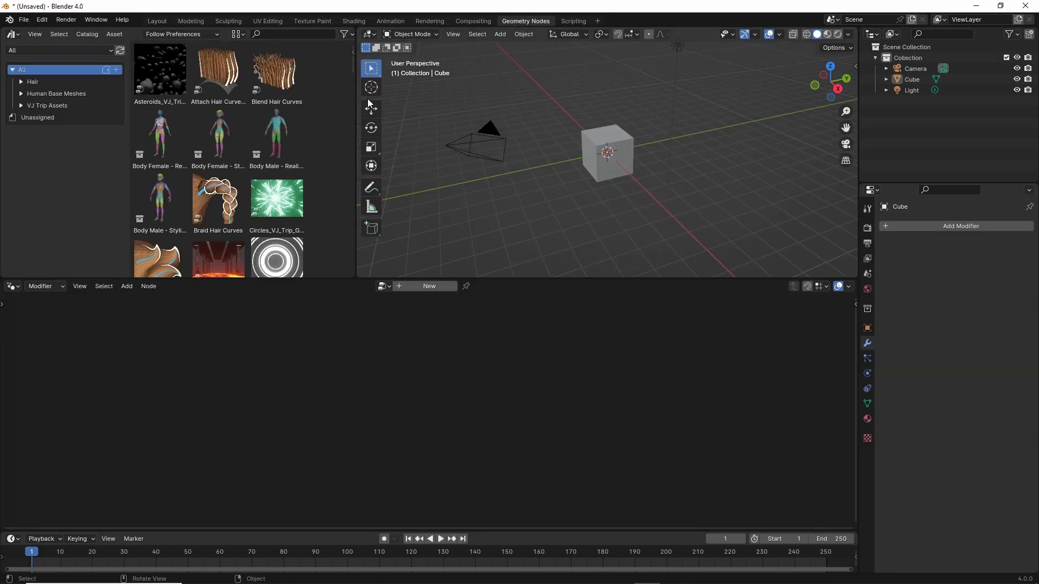
{"action": "left_click", "coordinate": [21, 105]}
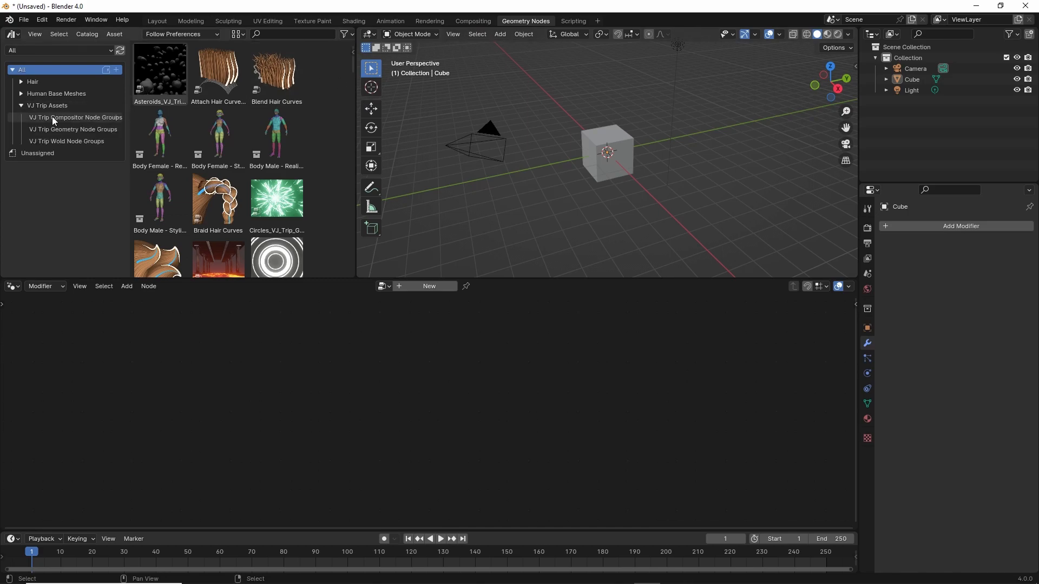
{"action": "left_click", "coordinate": [60, 129]}
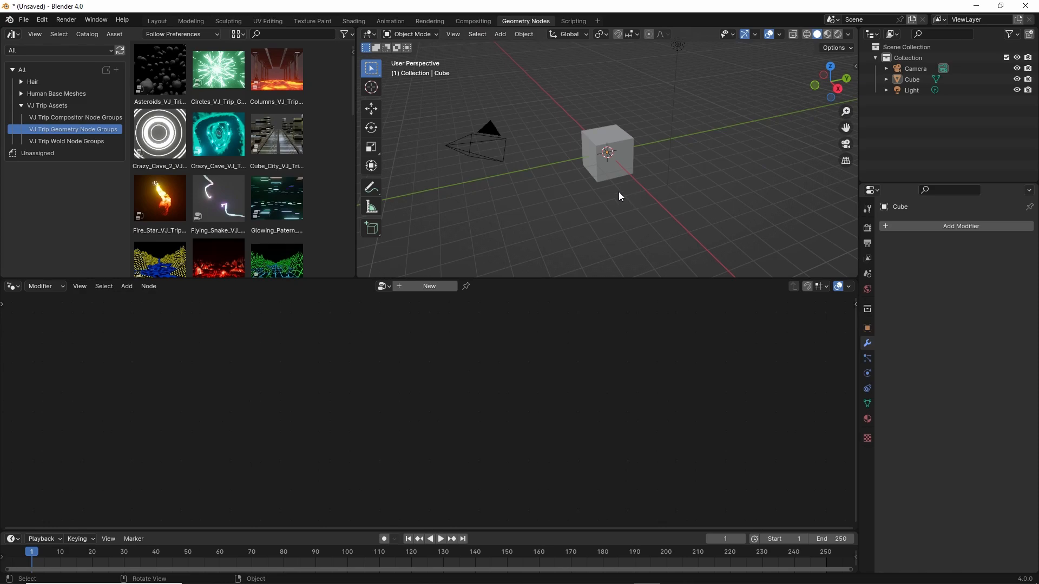
Step: Create a new geometry node tree on the cube and enlarge the node editor area
{"action": "left_click", "coordinate": [428, 287]}
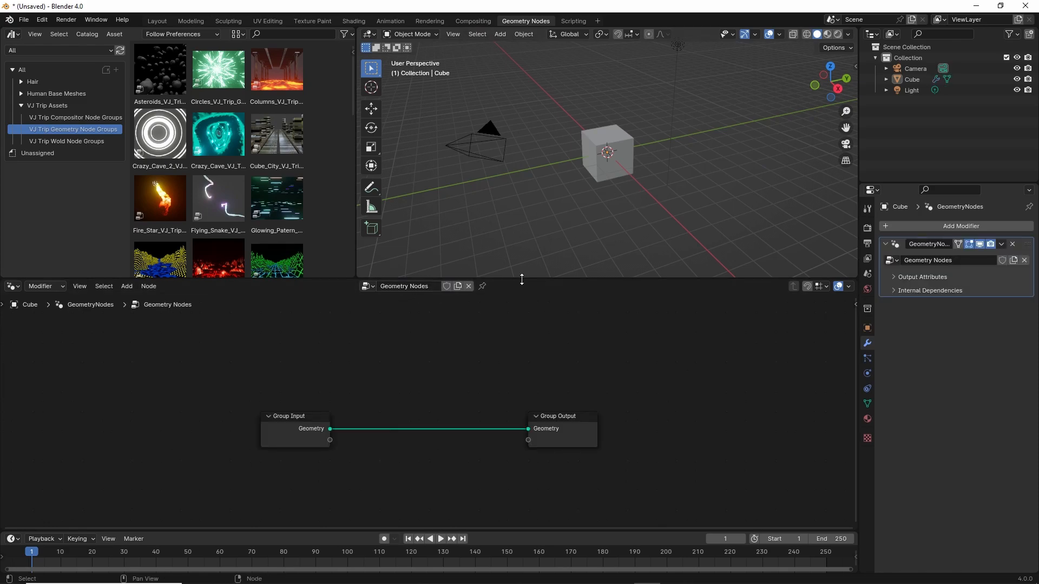
{"action": "left_click_drag", "start_coordinate": [522, 279], "coordinate": [522, 226]}
{"action": "scroll", "coordinate": [528, 314], "scroll_direction": "down", "scroll_amount": 2}
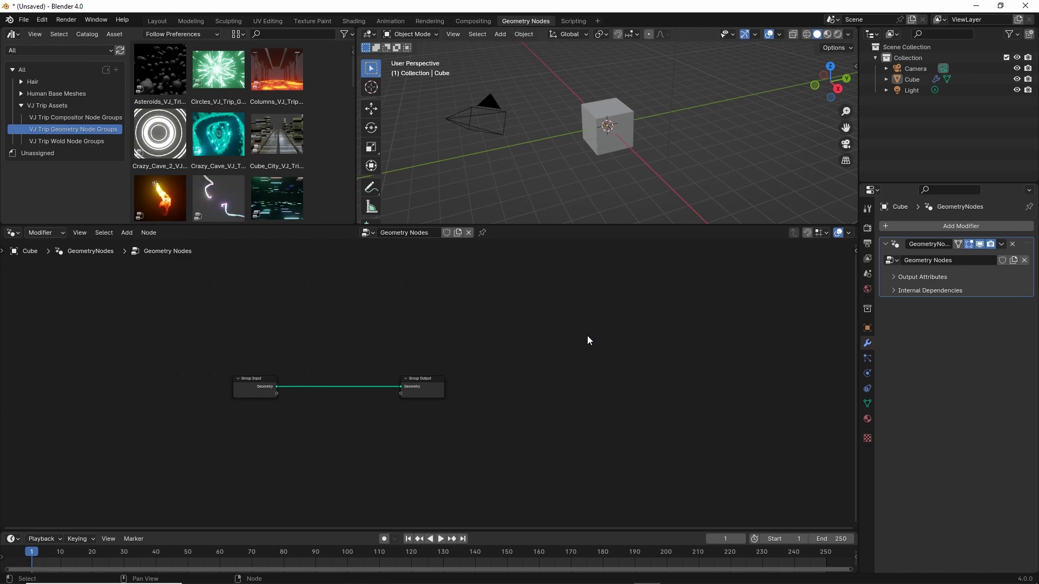
Step: Show the Audio Importer settings in the node editor's sidebar and widen the sidebar
{"action": "key", "text": "n"}
{"action": "key", "text": "n"}
{"action": "key", "text": "n"}
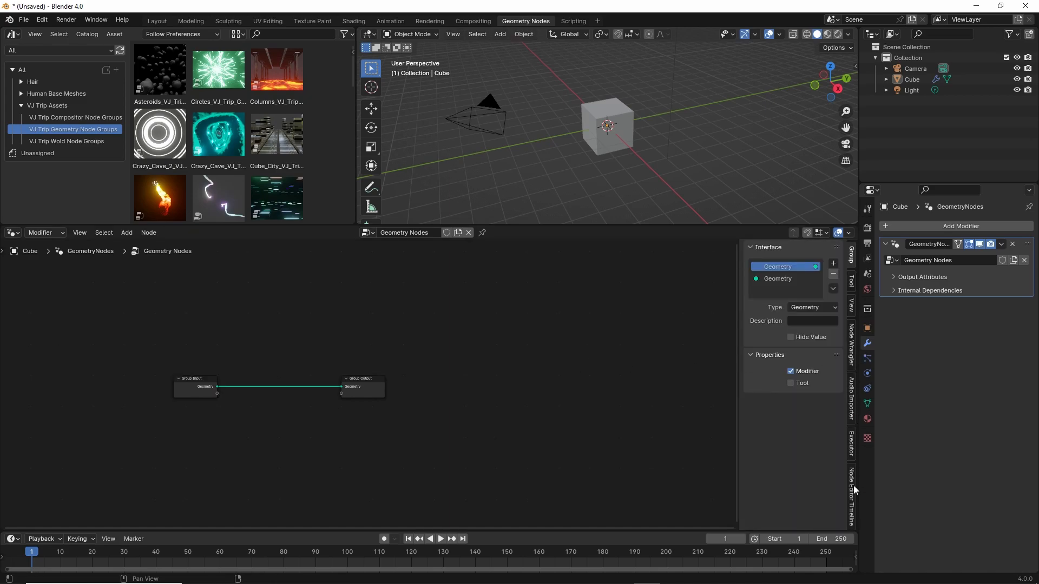
{"action": "left_click", "coordinate": [852, 397]}
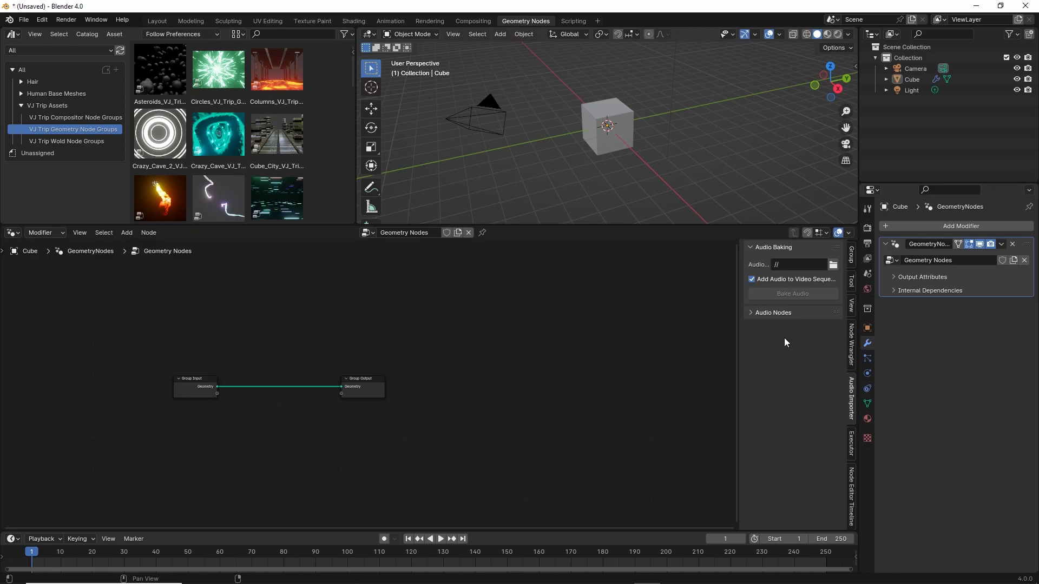
{"action": "left_click_drag", "start_coordinate": [740, 293], "coordinate": [690, 293]}
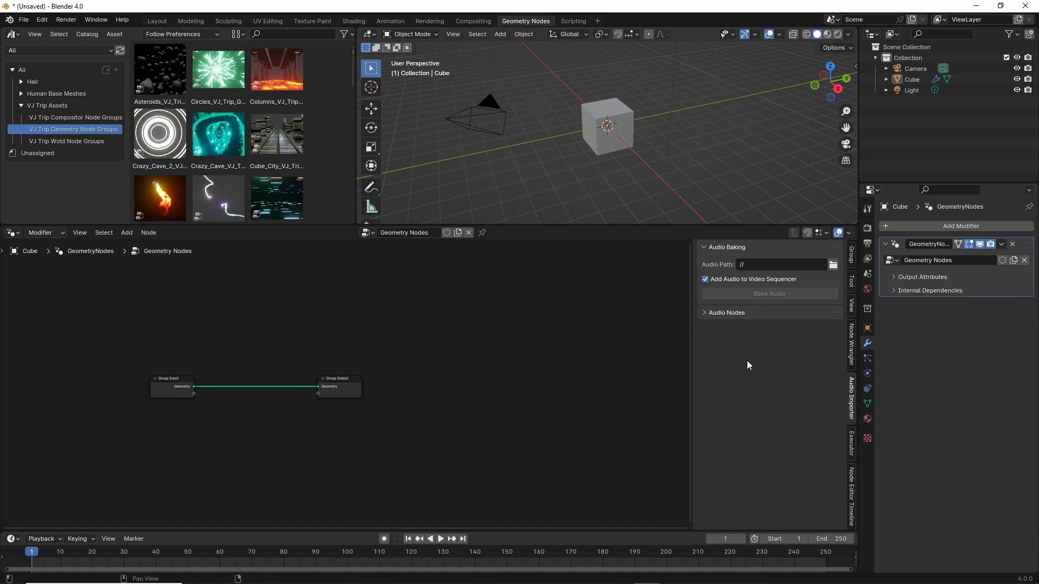
Step: Choose Signs_on_the_moon.wav from E:\2023\Projekte\Musik\Exports\Signs_on_the_Moon as the Audio Importer's audio path
{"action": "left_click", "coordinate": [833, 265]}
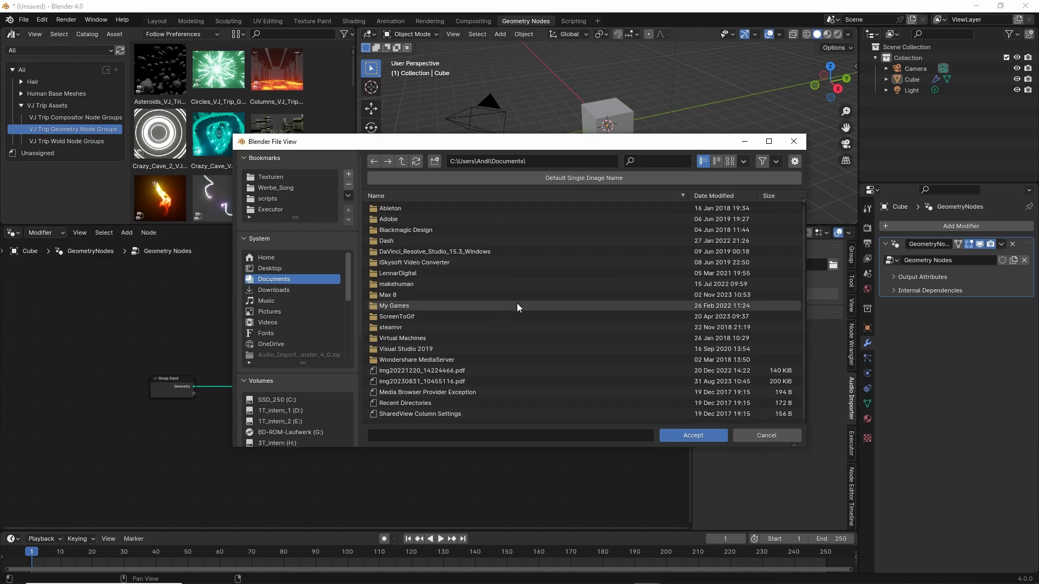
{"action": "left_click", "coordinate": [294, 422]}
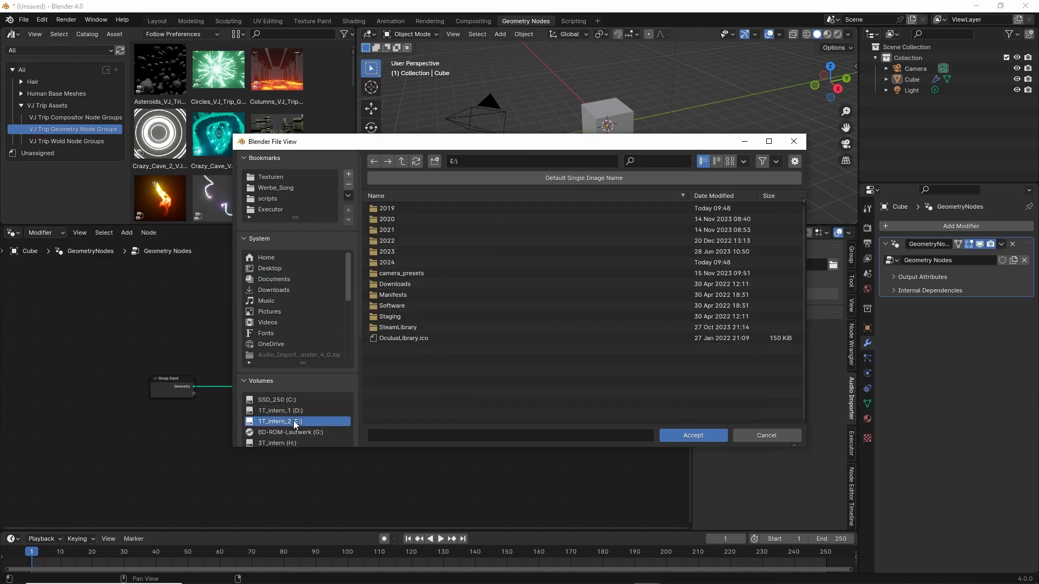
{"action": "double_click", "coordinate": [400, 253]}
{"action": "double_click", "coordinate": [405, 210]}
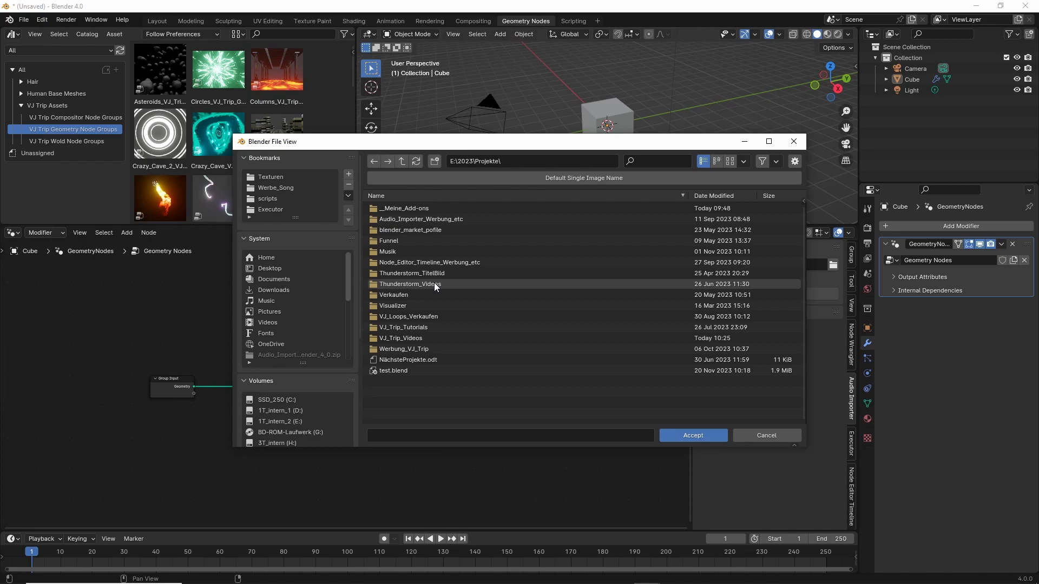
{"action": "double_click", "coordinate": [424, 251]}
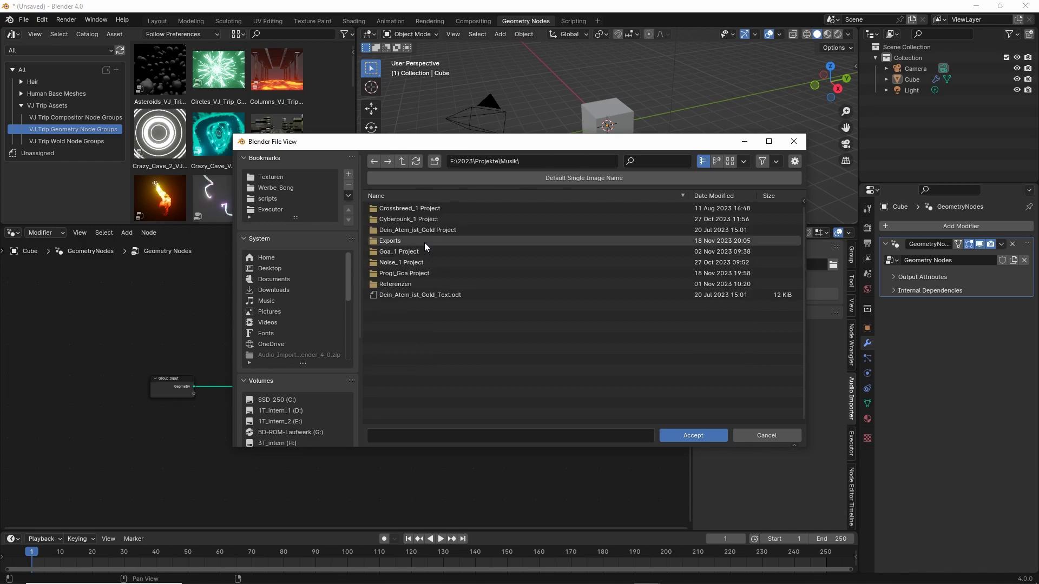
{"action": "double_click", "coordinate": [424, 241]}
{"action": "double_click", "coordinate": [425, 209]}
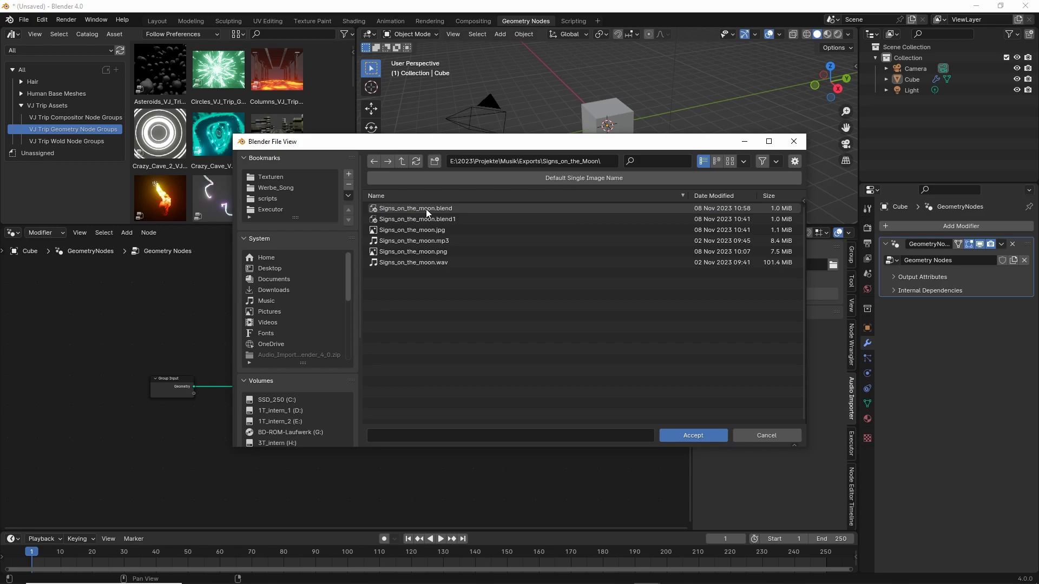
{"action": "left_click", "coordinate": [452, 264]}
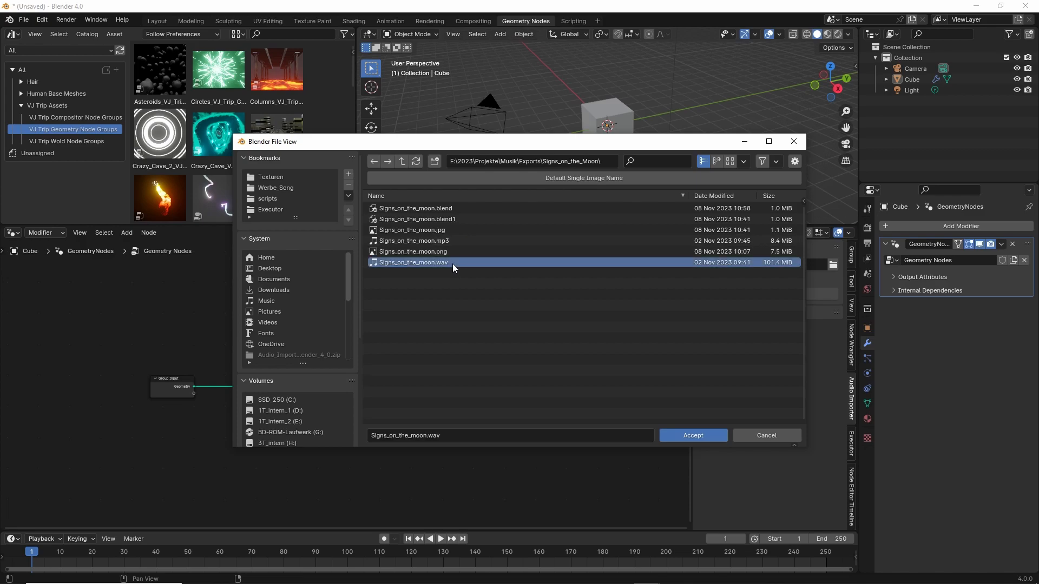
{"action": "left_click", "coordinate": [696, 436]}
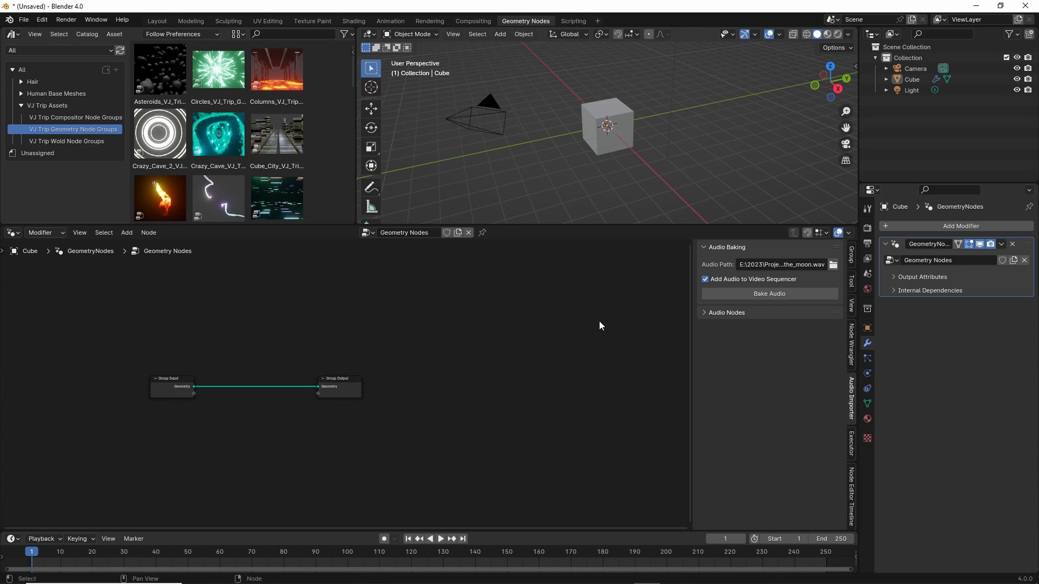
Step: Bake the audio, placing its All_Frequency_Geometry node to the right of Group Output, and briefly play the animation
{"action": "left_click", "coordinate": [775, 292]}
{"action": "left_click_drag", "start_coordinate": [135, 552], "coordinate": [296, 554]}
{"action": "scroll", "coordinate": [471, 560], "scroll_direction": "down", "scroll_amount": 8}
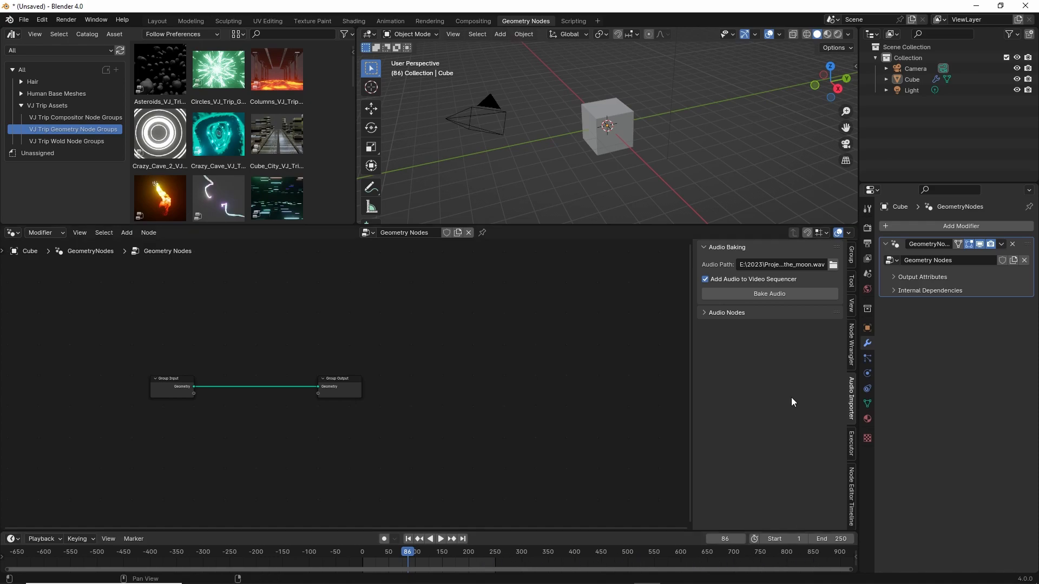
{"action": "left_click", "coordinate": [763, 293]}
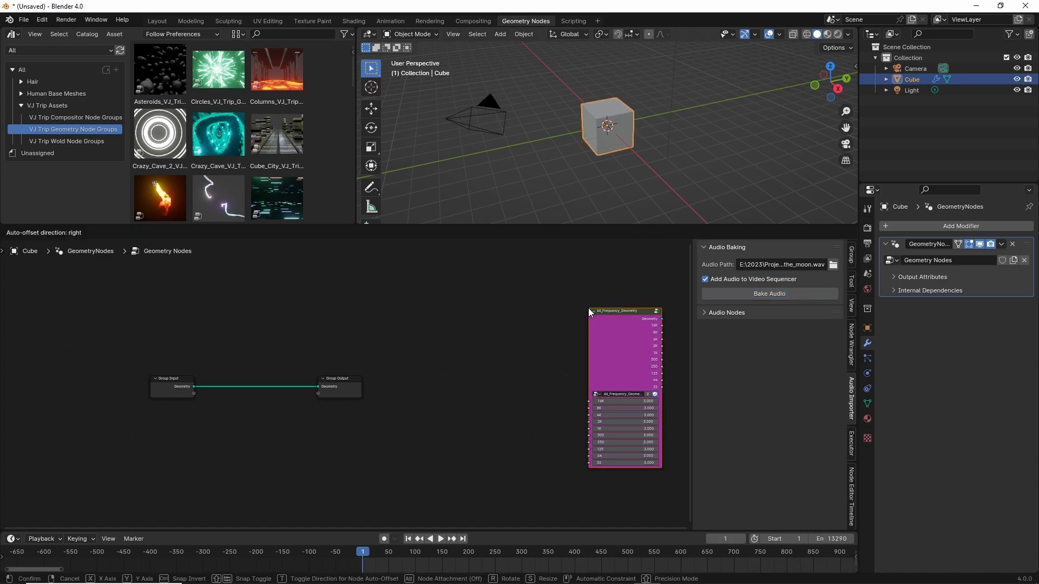
{"action": "left_click", "coordinate": [437, 301]}
{"action": "left_click", "coordinate": [463, 332]}
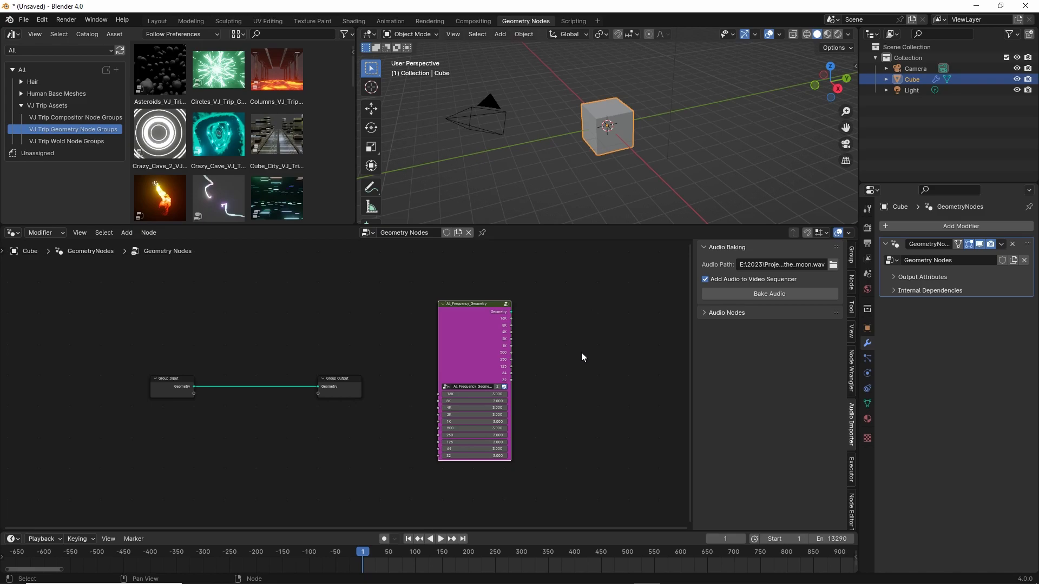
{"action": "key", "text": "space"}
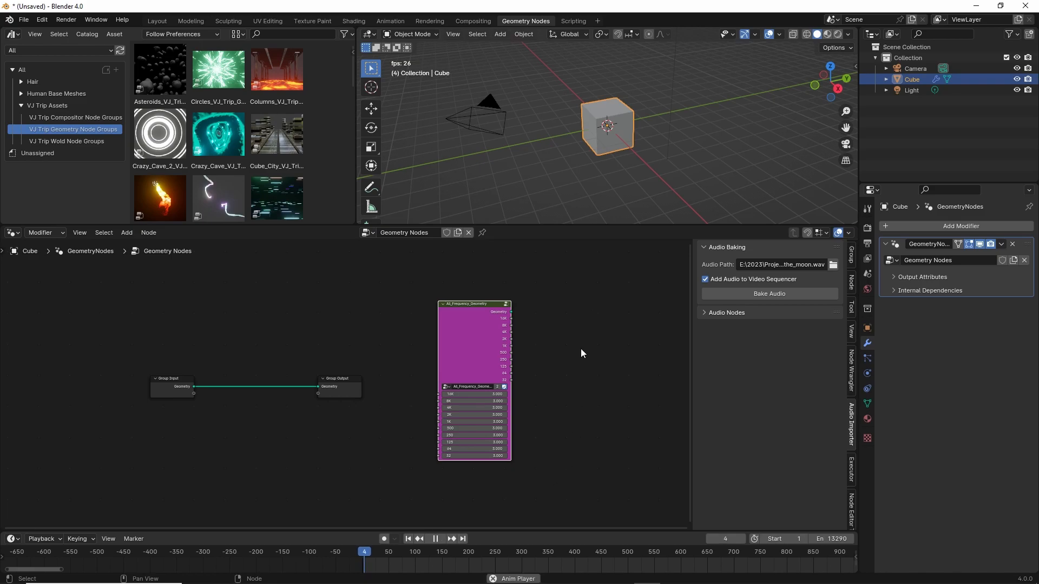
{"action": "key", "text": "space"}
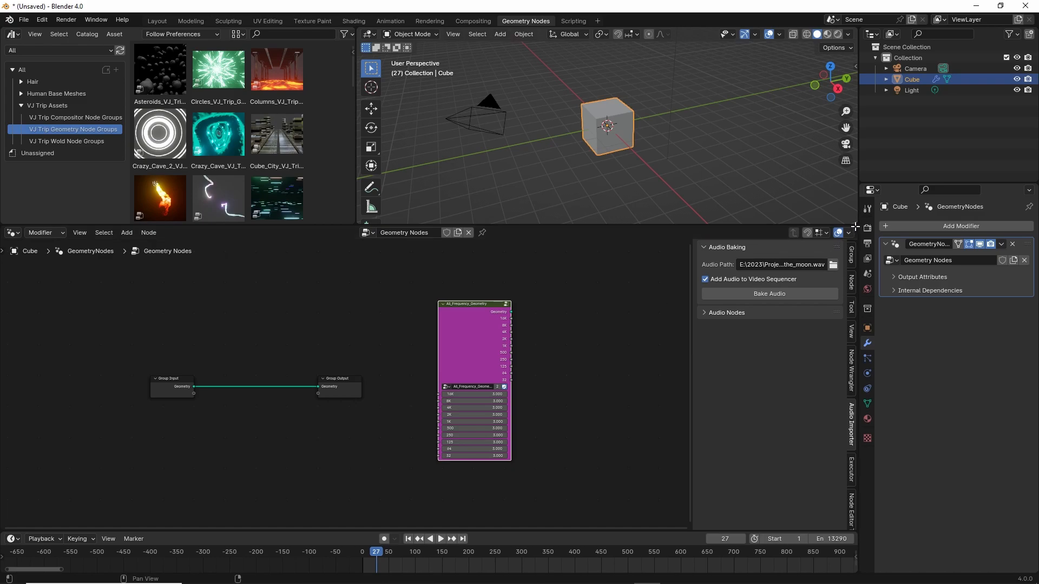
Step: Split off a Video Sequencer area below the node editor, frame and enlarge the audio strip, and briefly play it
{"action": "left_click_drag", "start_coordinate": [853, 226], "coordinate": [327, 439]}
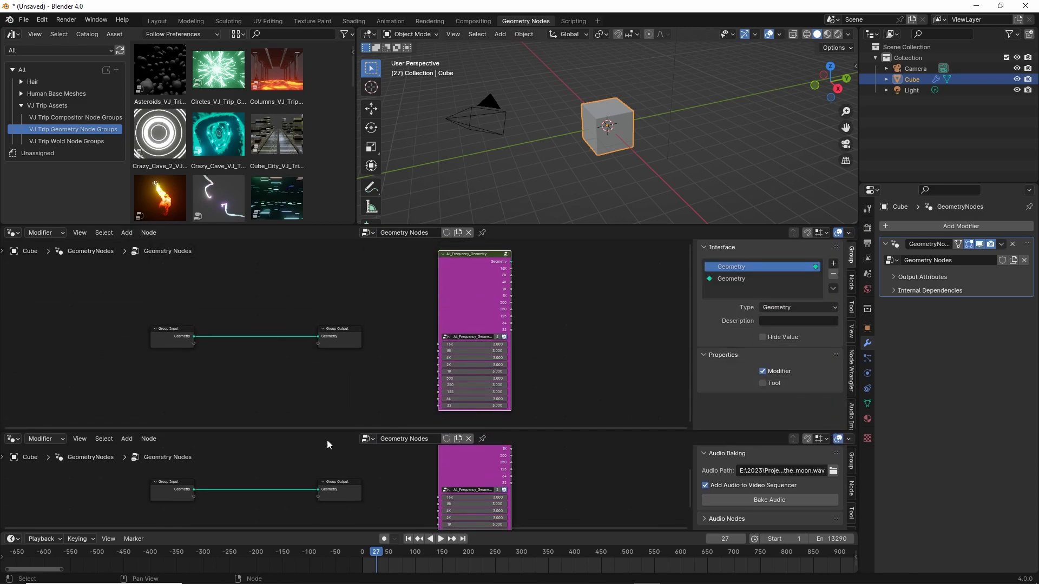
{"action": "left_click", "coordinate": [12, 441]}
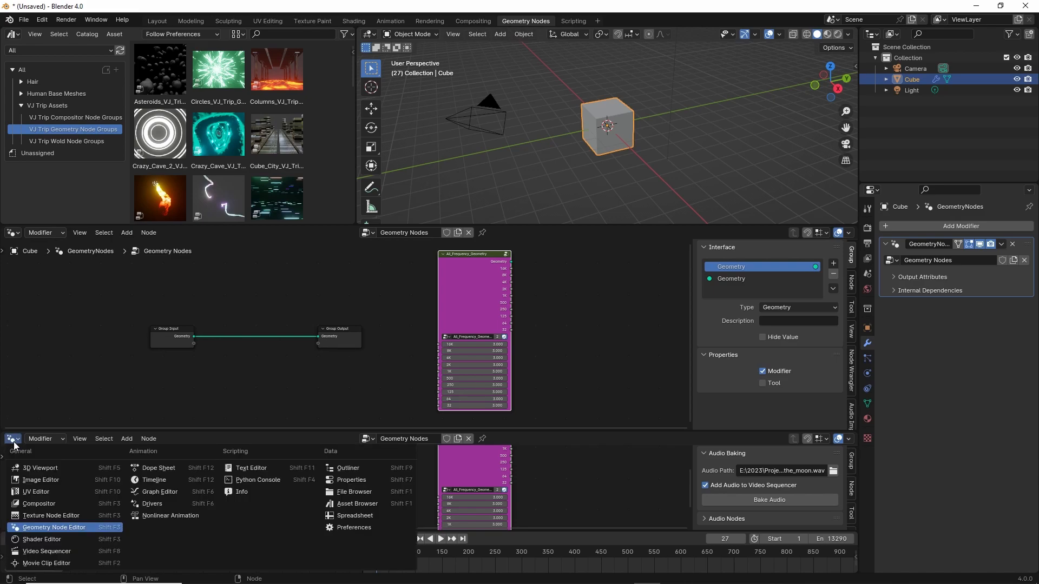
{"action": "left_click", "coordinate": [64, 550]}
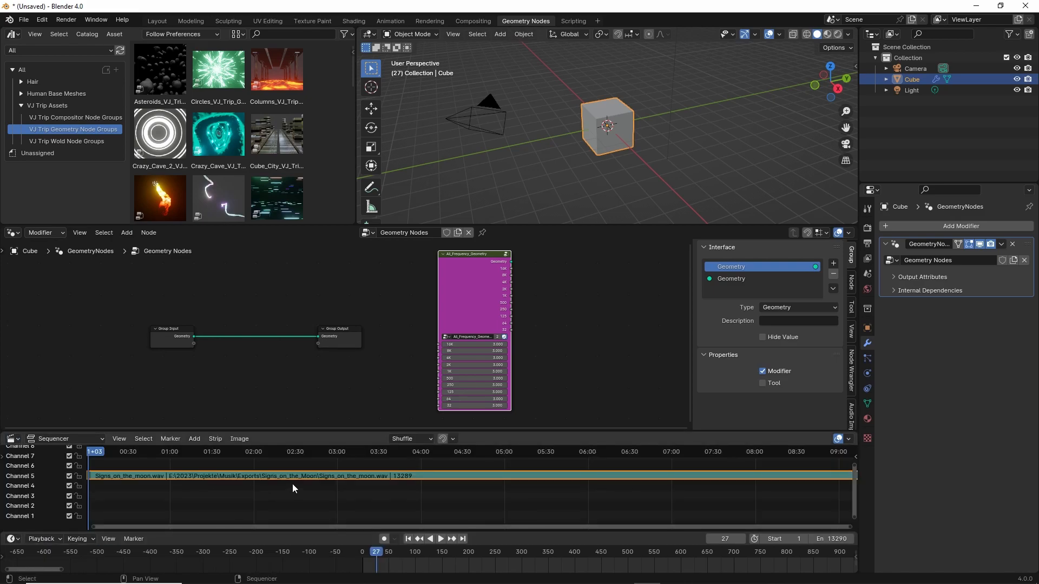
{"action": "scroll", "coordinate": [337, 483], "scroll_direction": "up", "scroll_amount": 2}
{"action": "key", "text": "Home"}
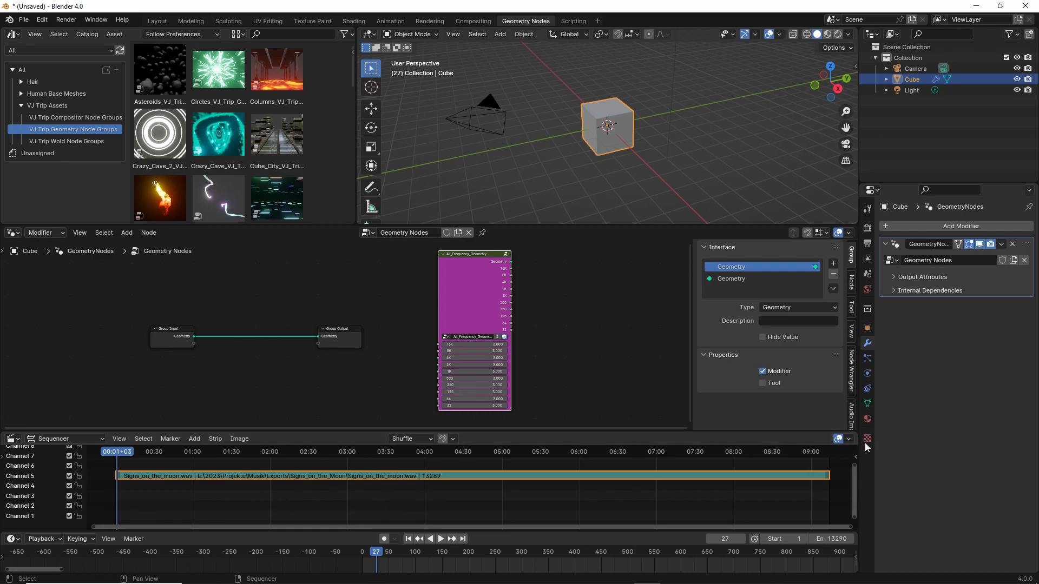
{"action": "mouse_move", "coordinate": [854, 466]}
{"action": "left_mouse_down"}
{"action": "mouse_move", "coordinate": [853, 515]}
{"action": "mouse_move", "coordinate": [855, 466]}
{"action": "mouse_move", "coordinate": [852, 483]}
{"action": "left_mouse_up"}
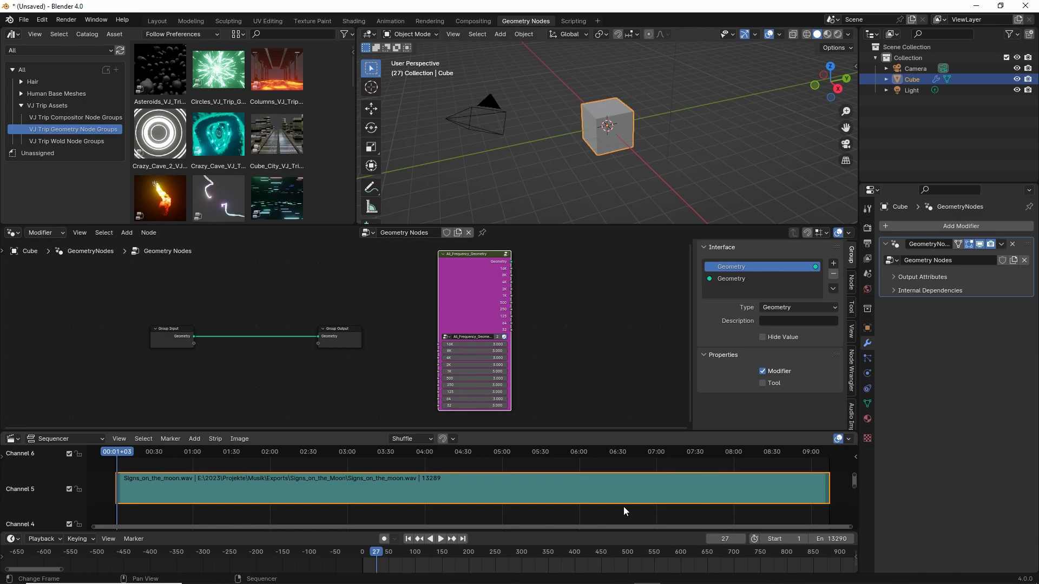
{"action": "key", "text": "space"}
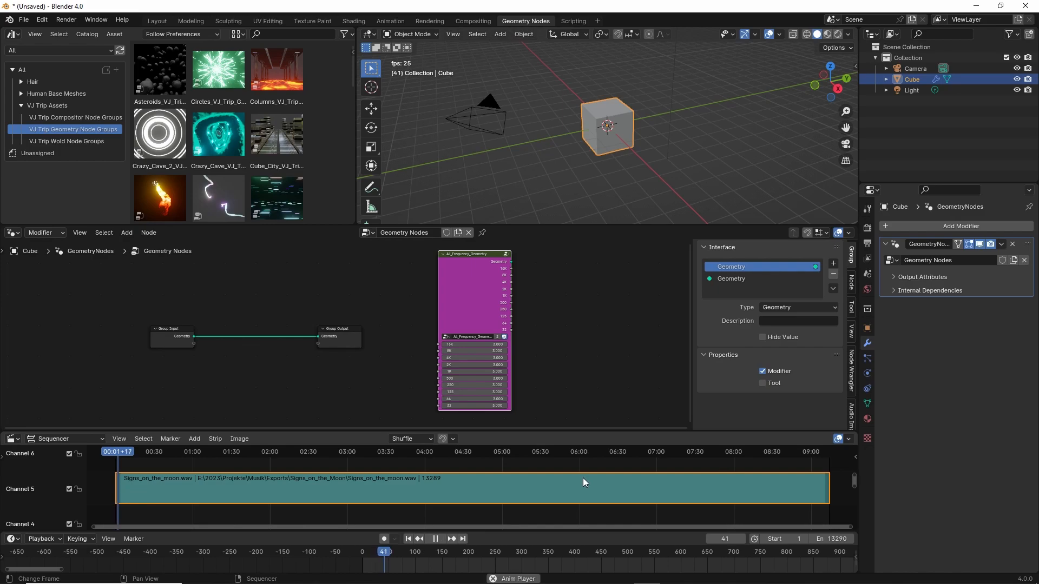
{"action": "key", "text": "space"}
Step: Show the audio strip's settings, enable Display Waveform, and try a lower volume before setting it back to 1.000
{"action": "key", "text": "n"}
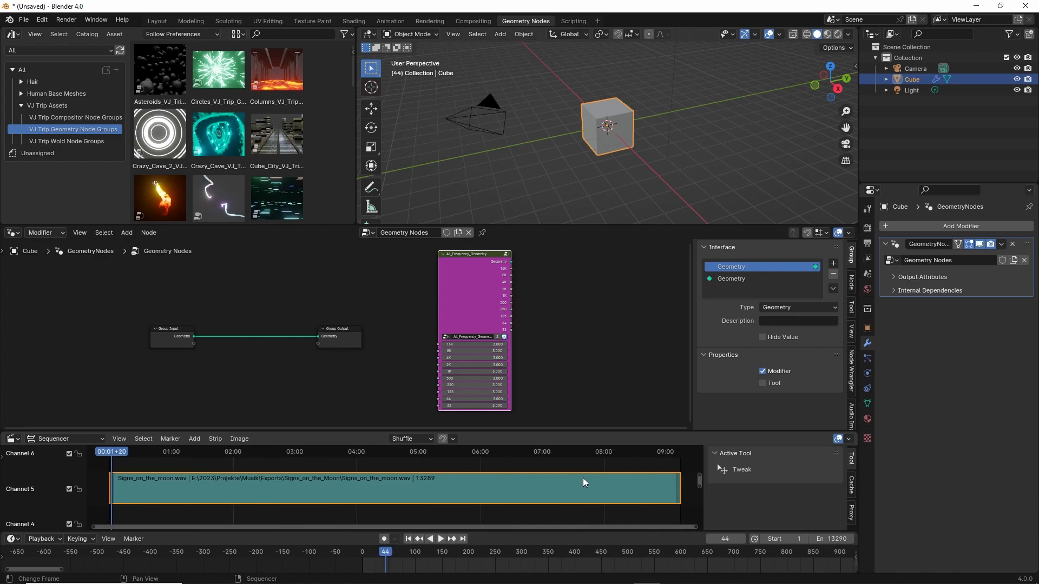
{"action": "left_click", "coordinate": [514, 488]}
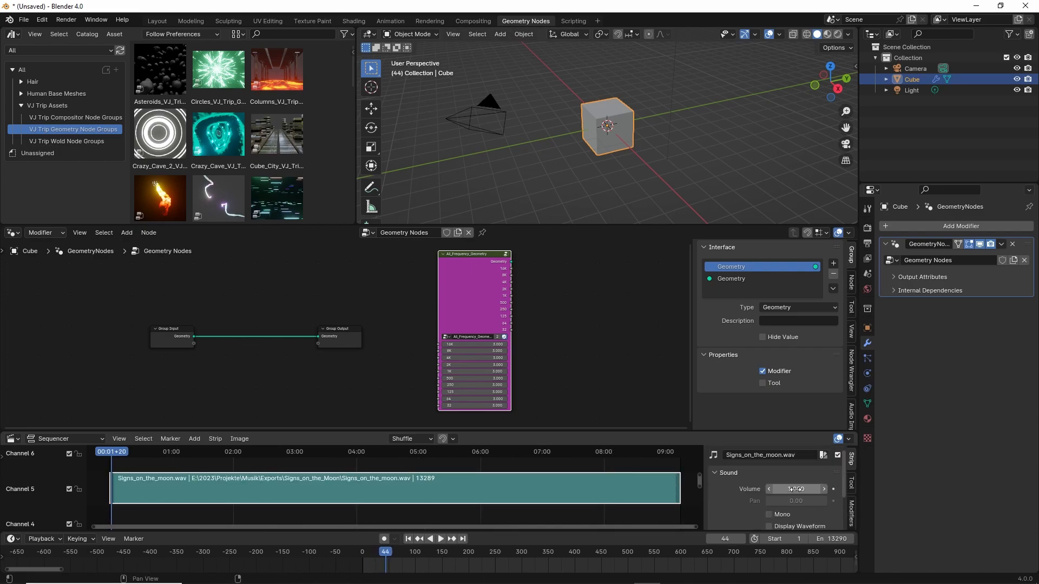
{"action": "left_click_drag", "start_coordinate": [796, 489], "coordinate": [777, 489]}
{"action": "scroll", "coordinate": [829, 478], "scroll_direction": "down", "scroll_amount": 1}
{"action": "left_click", "coordinate": [768, 505]}
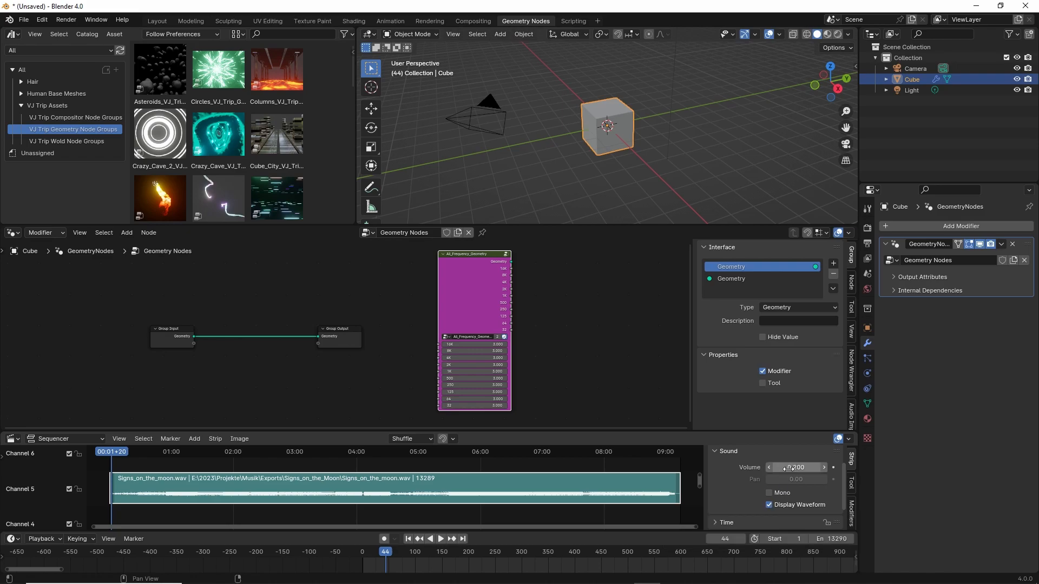
{"action": "left_click_drag", "start_coordinate": [795, 468], "coordinate": [839, 468]}
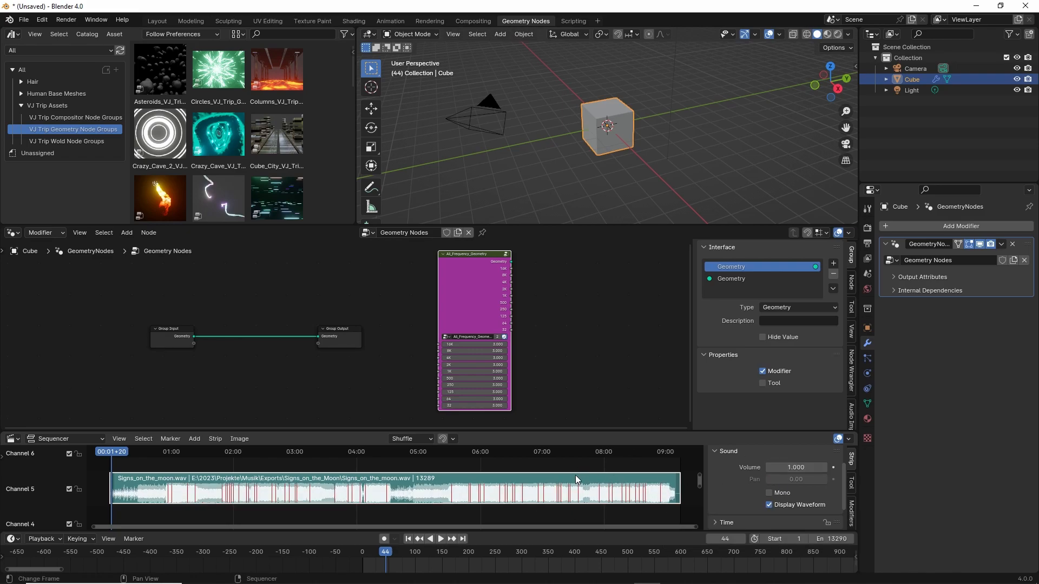
{"action": "left_click_drag", "start_coordinate": [700, 484], "coordinate": [699, 478]}
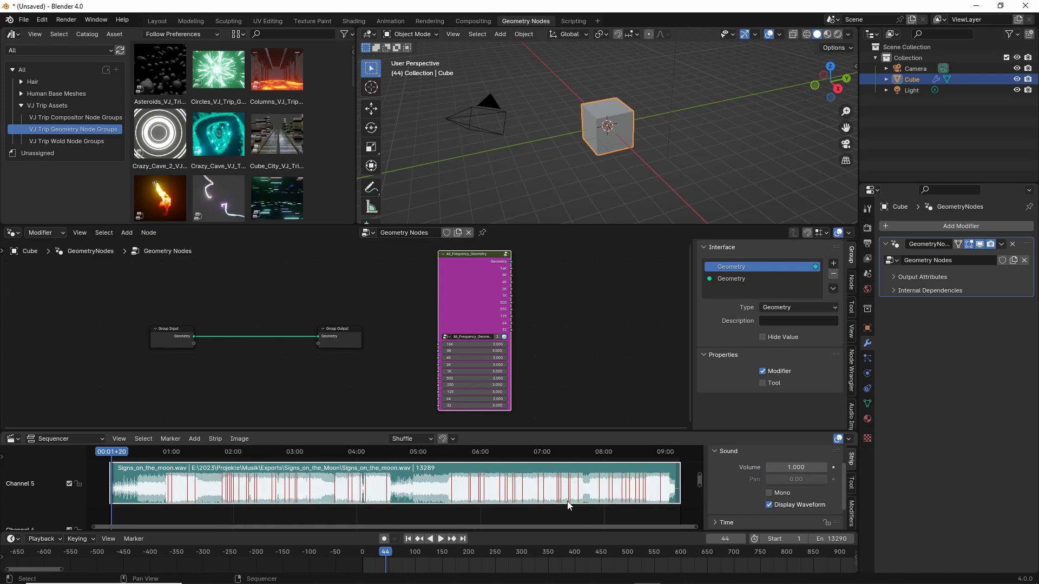
{"action": "mouse_move", "coordinate": [787, 467]}
{"action": "left_mouse_down"}
{"action": "mouse_move", "coordinate": [756, 467]}
{"action": "mouse_move", "coordinate": [831, 467]}
{"action": "mouse_move", "coordinate": [783, 467]}
{"action": "mouse_move", "coordinate": [793, 467]}
{"action": "left_mouse_up"}
Step: Return to frame 1, duplicate the audio strip onto the channel below, and set the duplicate's volume to 0.100
{"action": "key", "text": "Down"}
{"action": "key", "text": "shift+Left"}
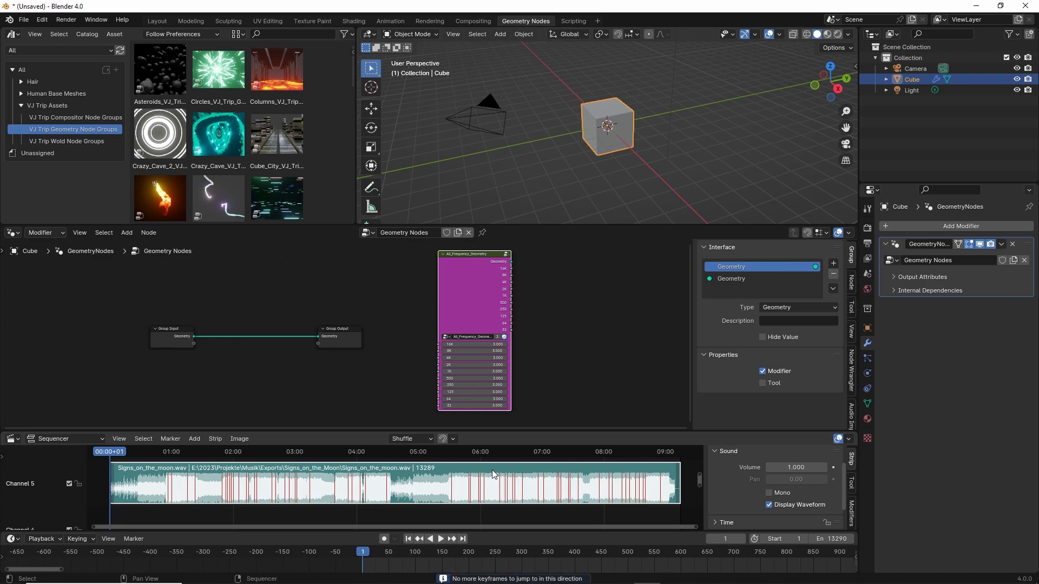
{"action": "left_click_drag", "start_coordinate": [491, 470], "coordinate": [491, 527]}
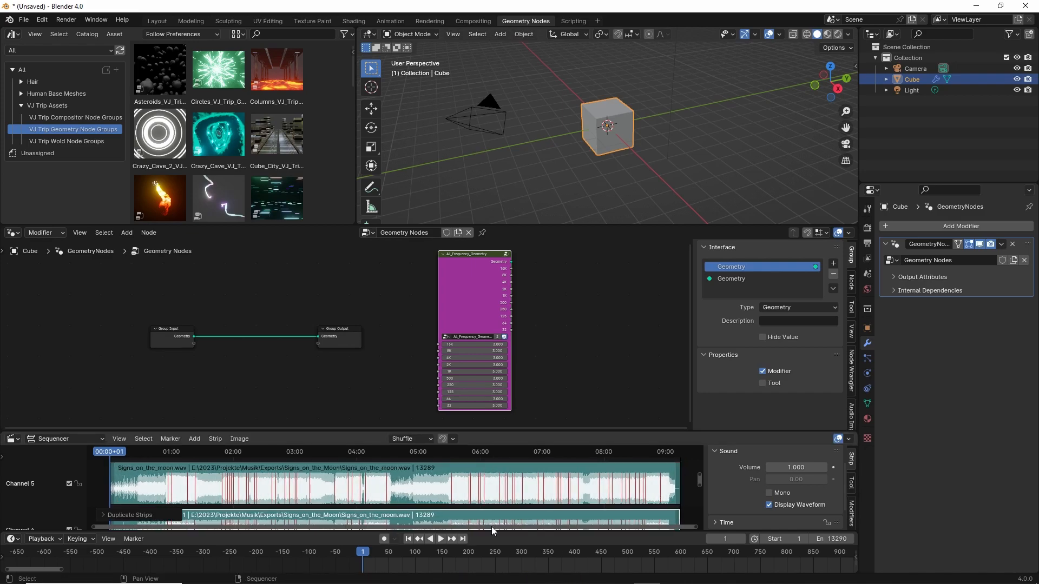
{"action": "key", "text": "g"}
{"action": "right_click", "coordinate": [547, 512]}
{"action": "left_click_drag", "start_coordinate": [788, 468], "coordinate": [757, 468]}
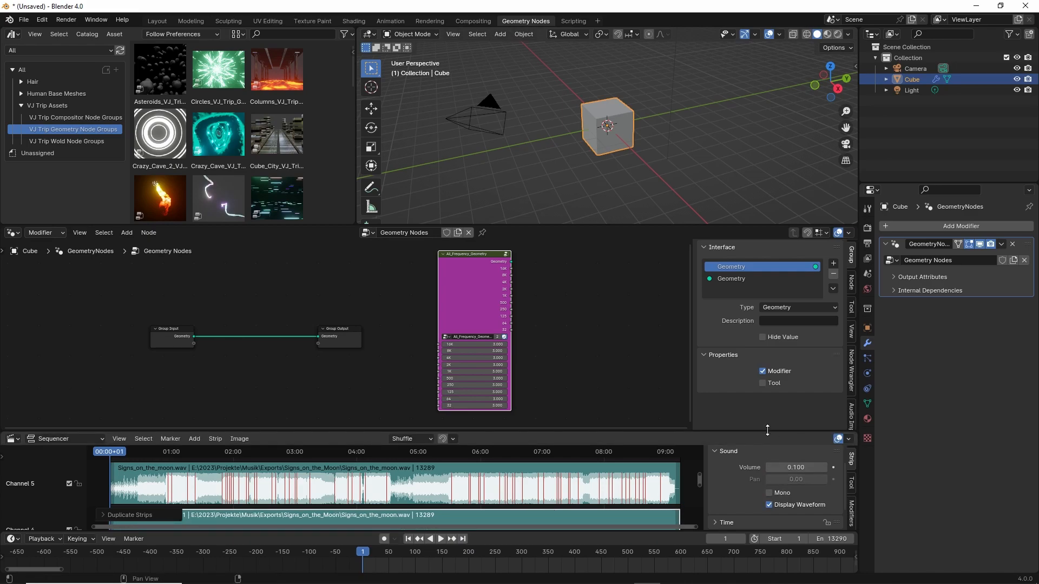
Step: Mute the original audio strip in channel 5, play the quieter duplicate, and move the playhead to frame 4734
{"action": "left_click", "coordinate": [522, 468]}
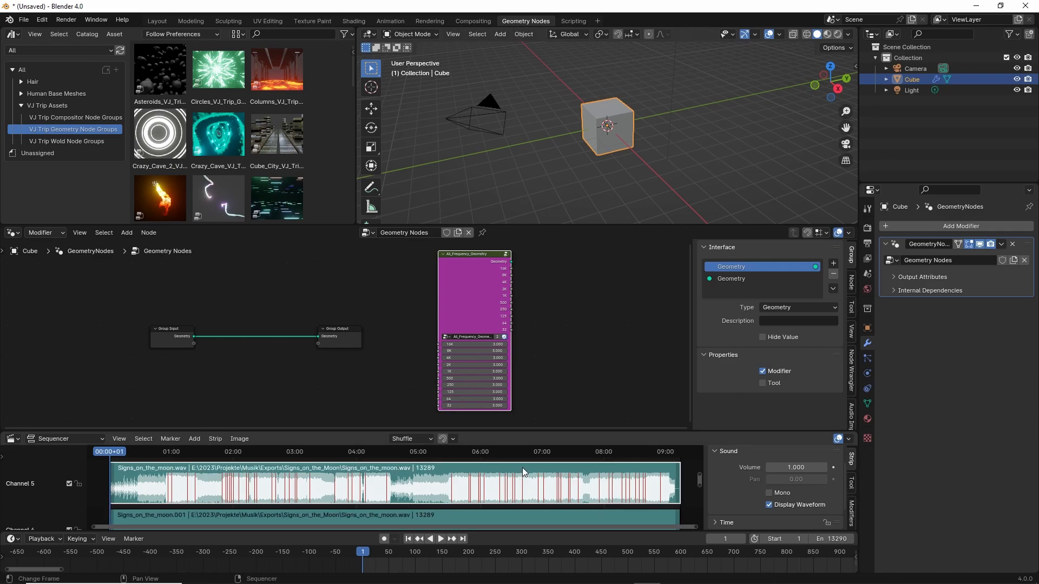
{"action": "key", "text": "h"}
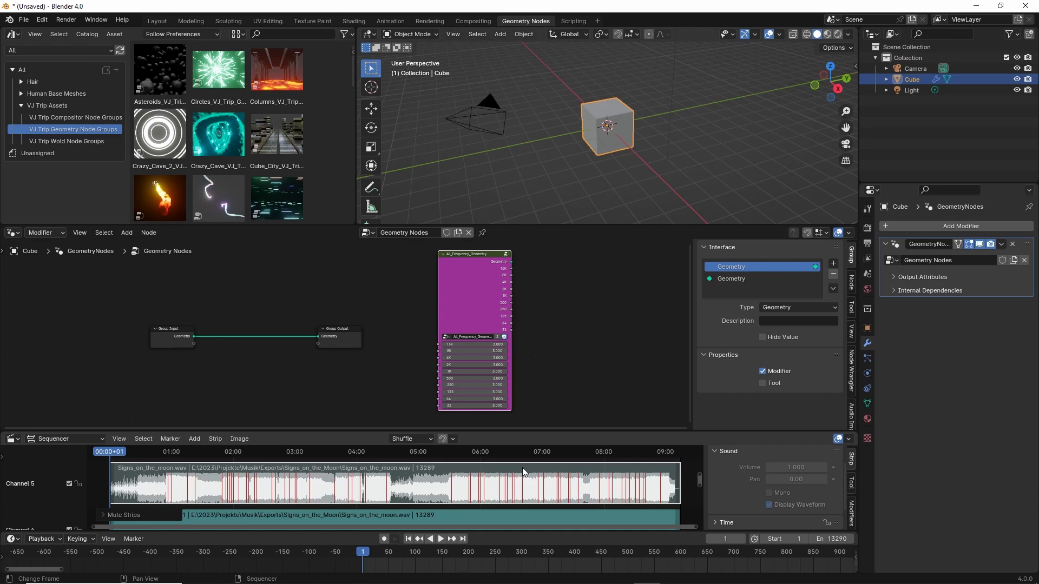
{"action": "key", "text": "space"}
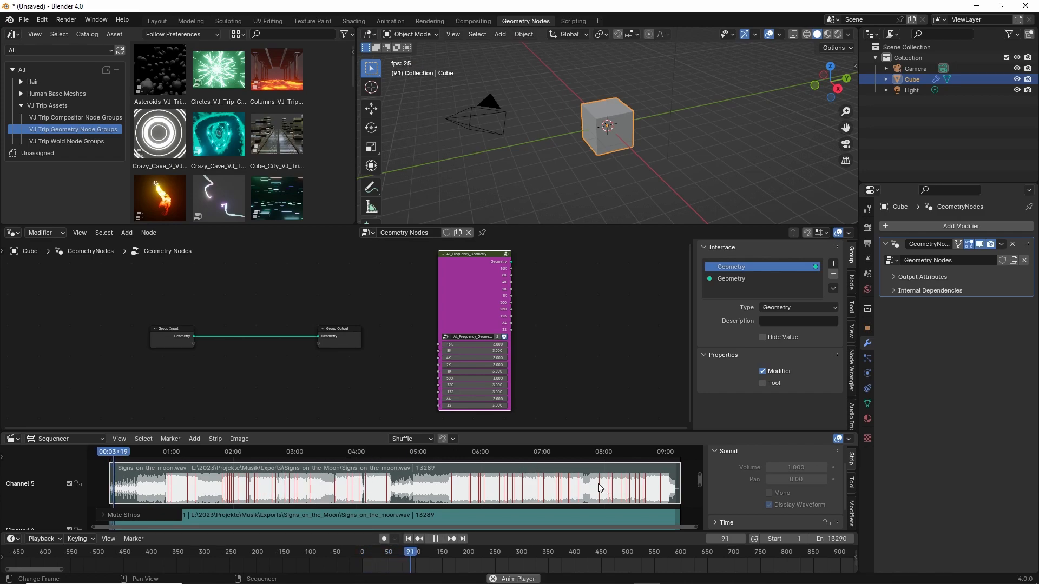
{"action": "left_click", "coordinate": [284, 449]}
{"action": "key", "text": "space"}
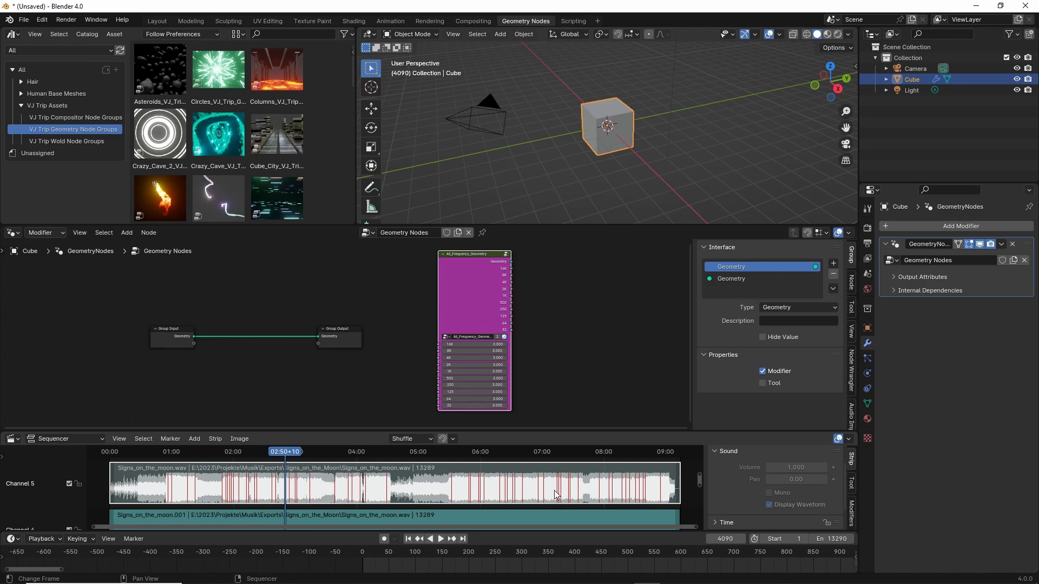
{"action": "left_click_drag", "start_coordinate": [354, 451], "coordinate": [312, 452]}
{"action": "middle_click_drag", "start_coordinate": [575, 168], "coordinate": [633, 154]}
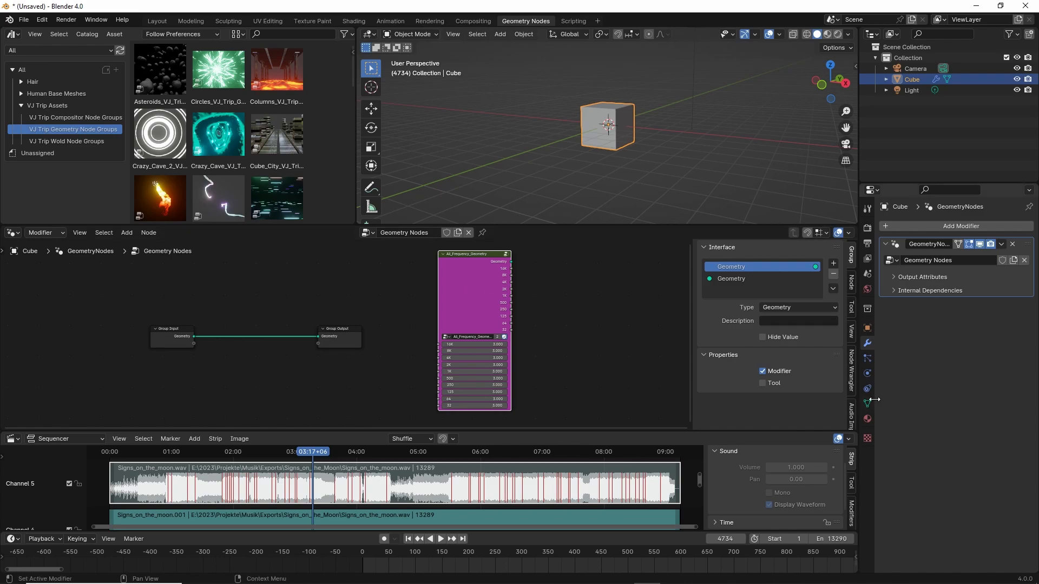
Step: Expand the Audio Nodes in the node editor's Audio Importer settings and place another All Frequency node beside the first
{"action": "scroll", "coordinate": [849, 378], "scroll_direction": "down", "scroll_amount": 4}
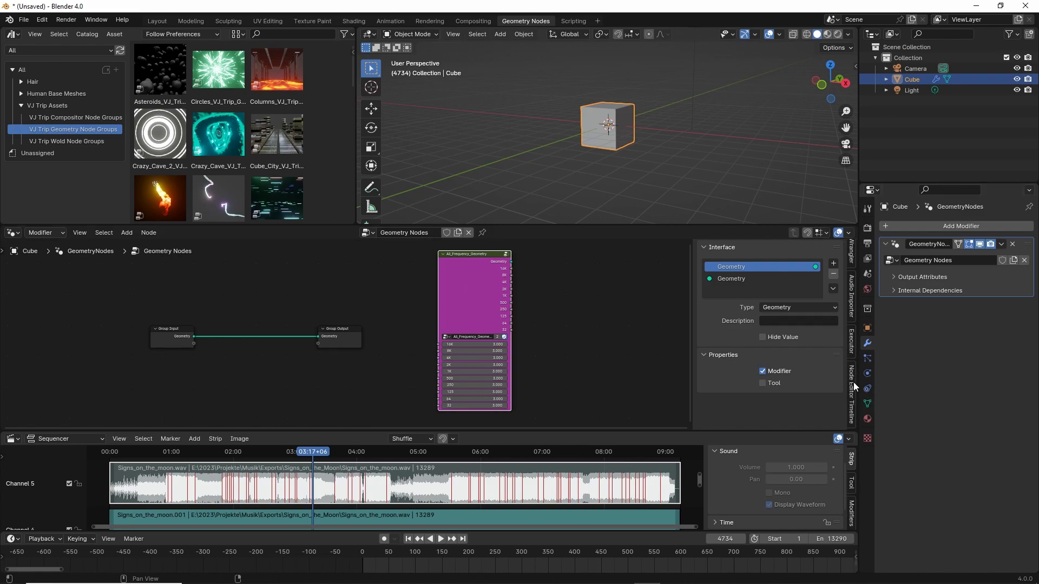
{"action": "left_click", "coordinate": [851, 295]}
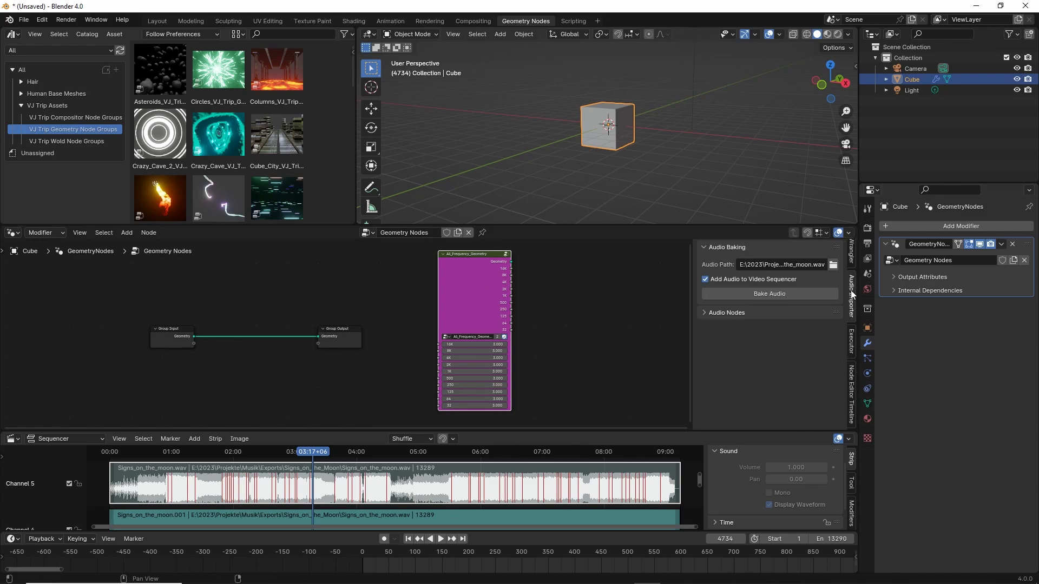
{"action": "left_click", "coordinate": [713, 315]}
{"action": "scroll", "coordinate": [773, 329], "scroll_direction": "down", "scroll_amount": 3}
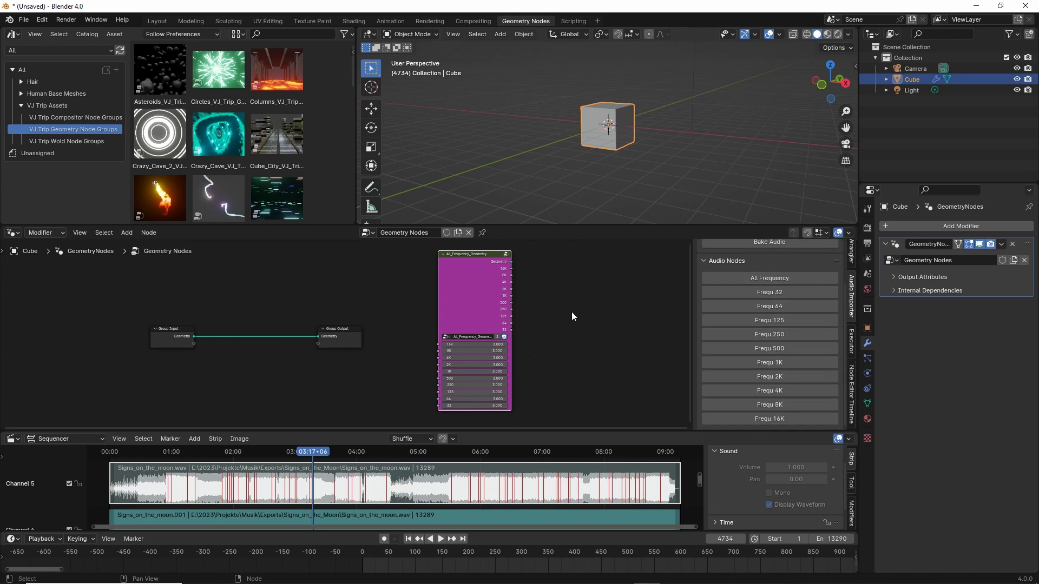
{"action": "left_click", "coordinate": [769, 278]}
{"action": "left_click", "coordinate": [568, 253]}
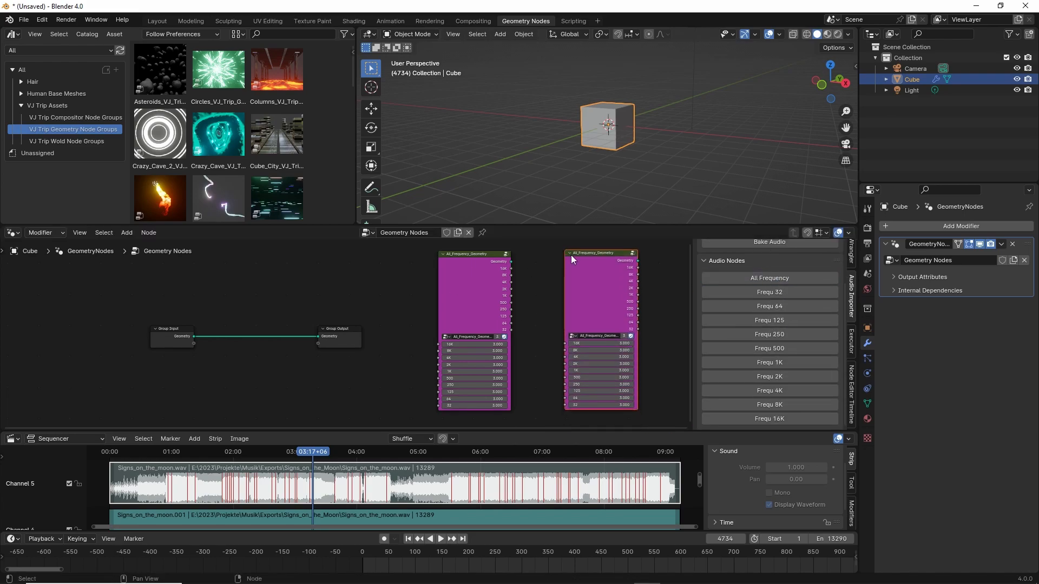
Step: Delete the second All Frequency node, and try a Frequ 64 node in its place before removing it
{"action": "key", "text": "x"}
{"action": "left_click", "coordinate": [769, 306]}
{"action": "left_click", "coordinate": [602, 302]}
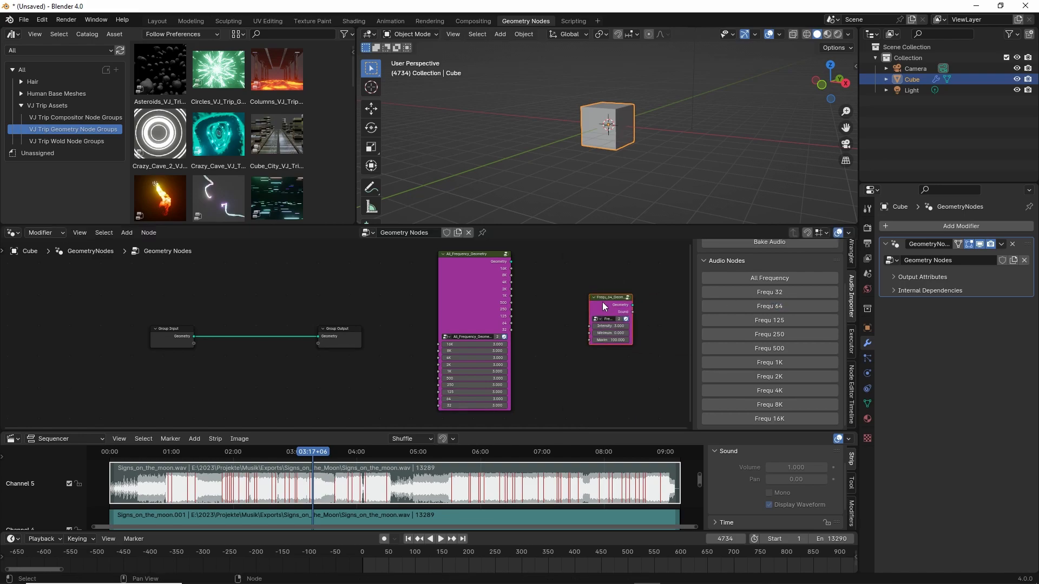
{"action": "key", "text": "x"}
Step: Look inside the All_Frequency_Geometry group and its nested Frequ_2K_Geometry group, and return to the main node tree
{"action": "left_click", "coordinate": [485, 285]}
{"action": "key", "text": "Tab"}
{"action": "scroll", "coordinate": [405, 391], "scroll_direction": "down", "scroll_amount": 12}
{"action": "middle_click_drag", "start_coordinate": [427, 391], "coordinate": [410, 328]}
{"action": "scroll", "coordinate": [411, 334], "scroll_direction": "down", "scroll_amount": 6}
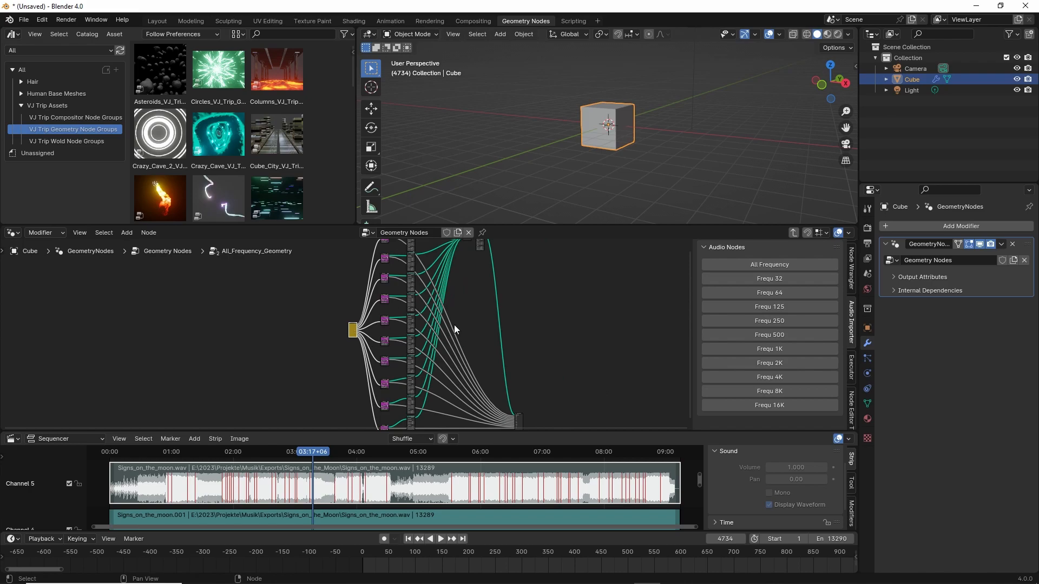
{"action": "scroll", "coordinate": [467, 336], "scroll_direction": "down", "scroll_amount": 5}
{"action": "scroll", "coordinate": [391, 315], "scroll_direction": "up", "scroll_amount": 12}
{"action": "middle_click_drag", "start_coordinate": [421, 279], "coordinate": [471, 369]}
{"action": "scroll", "coordinate": [420, 336], "scroll_direction": "up", "scroll_amount": 4}
{"action": "left_click", "coordinate": [480, 317]}
{"action": "key", "text": "Tab"}
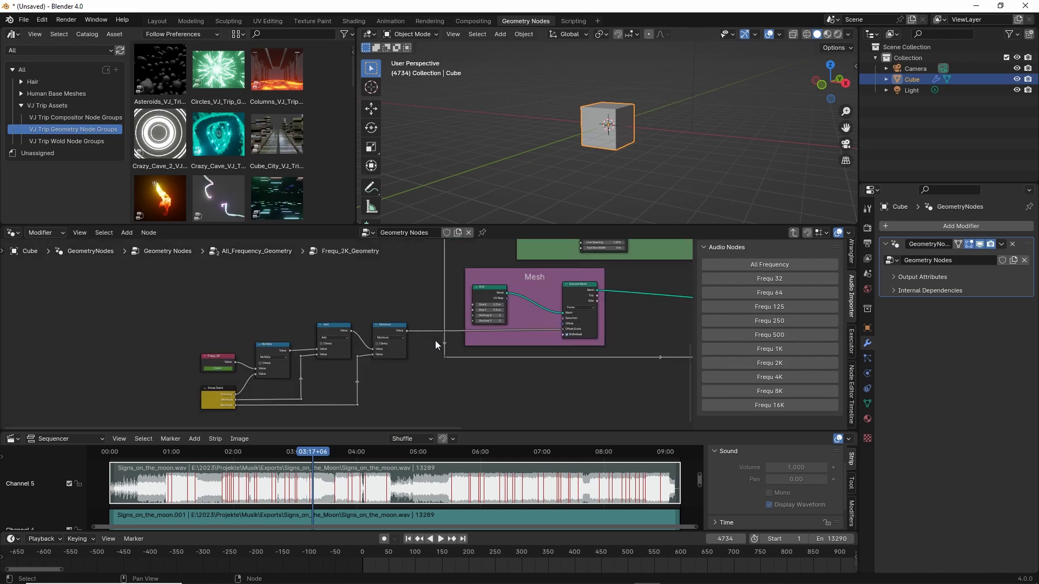
{"action": "key", "text": "Tab"}
{"action": "key", "text": "Tab"}
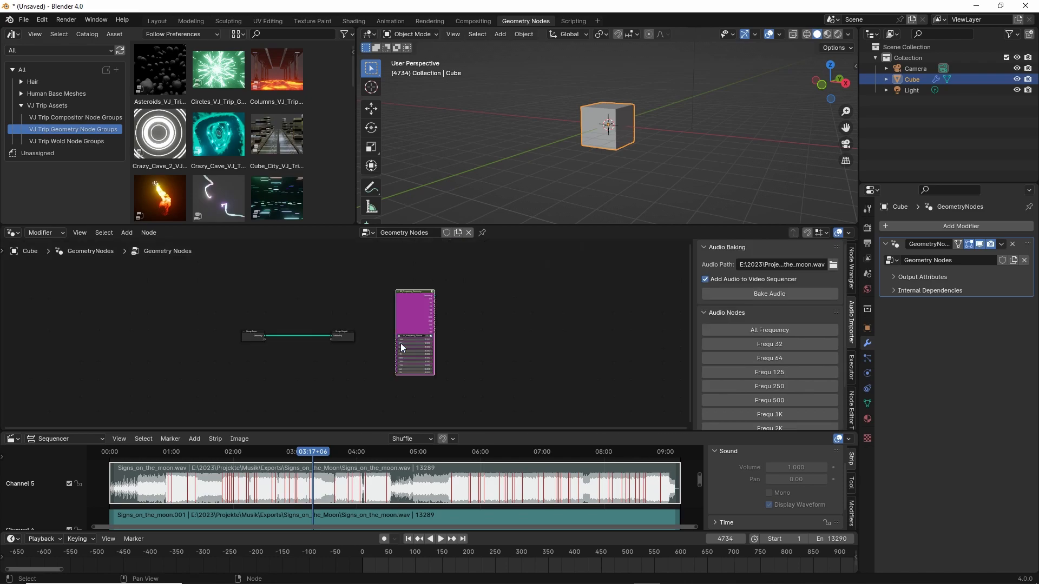
Step: Connect the All_Frequency_Geometry node's Geometry output to the Group Output and place the node between Group Input and Group Output
{"action": "left_click", "coordinate": [422, 303], "text": "ctrl+shift"}
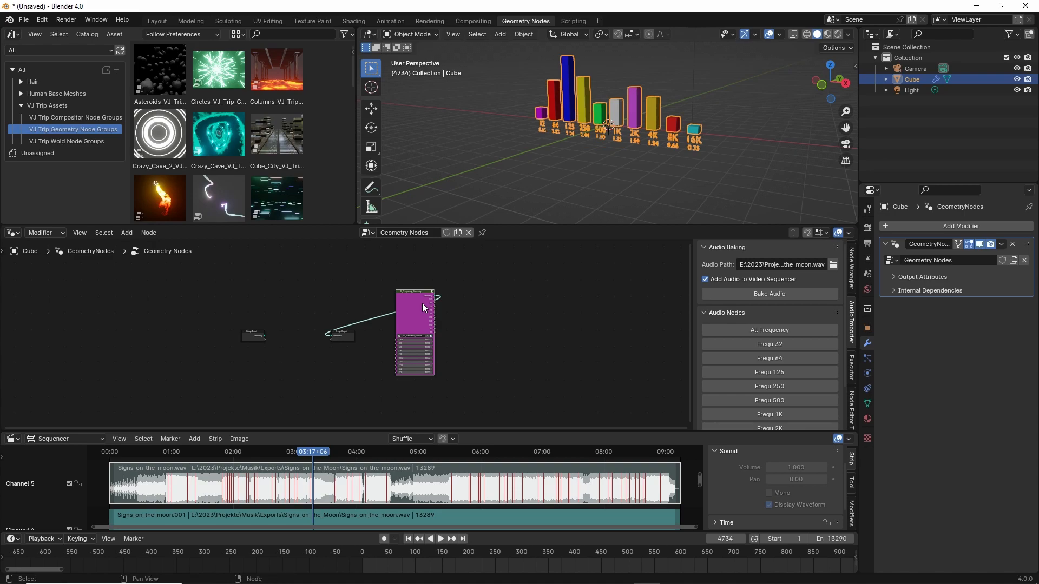
{"action": "left_click_drag", "start_coordinate": [419, 302], "coordinate": [169, 339]}
{"action": "left_click_drag", "start_coordinate": [242, 375], "coordinate": [249, 344]}
{"action": "middle_click_drag", "start_coordinate": [355, 359], "coordinate": [517, 325]}
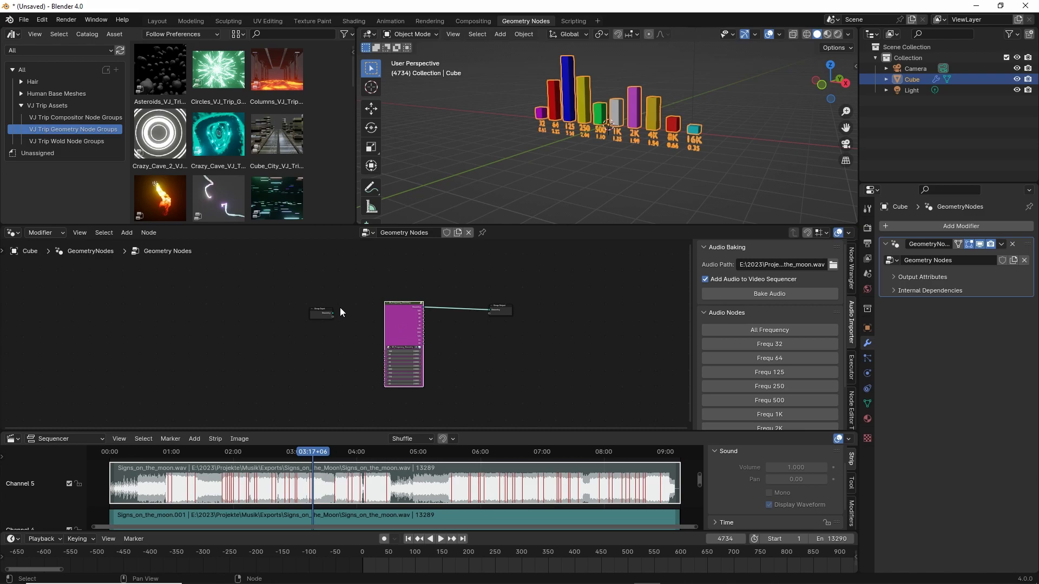
{"action": "right_click_drag", "start_coordinate": [322, 312], "coordinate": [400, 316], "text": "alt"}
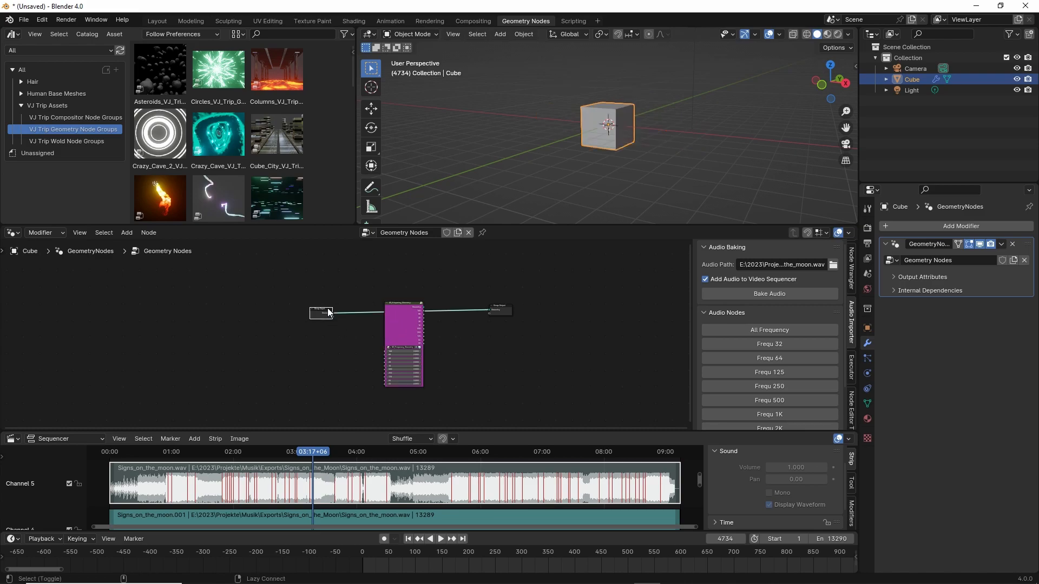
{"action": "key", "text": "ctrl+z"}
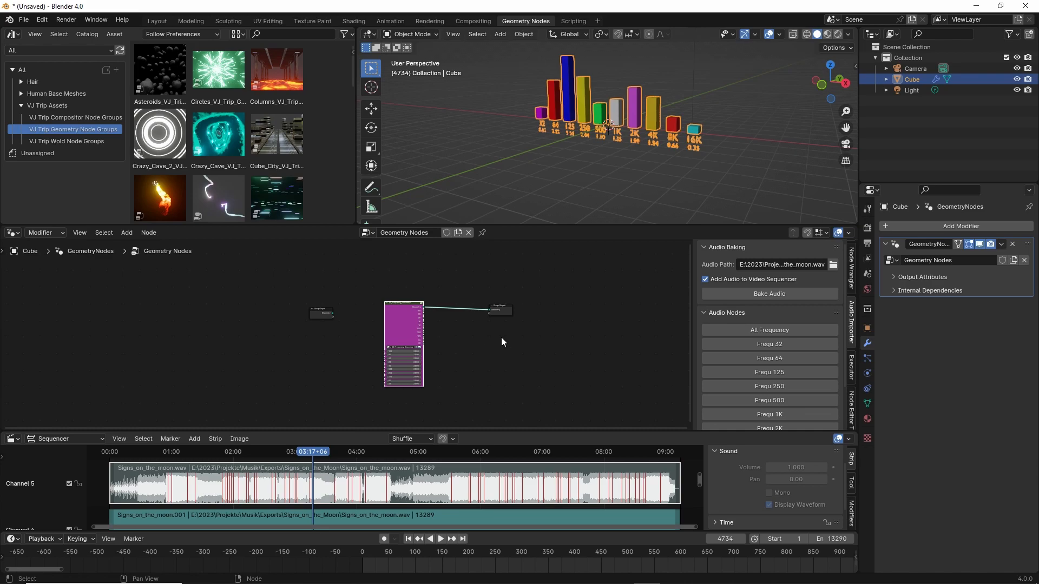
{"action": "mouse_move", "coordinate": [407, 324]}
{"action": "left_mouse_down"}
{"action": "mouse_move", "coordinate": [436, 326]}
{"action": "mouse_move", "coordinate": [417, 328]}
{"action": "left_mouse_up"}
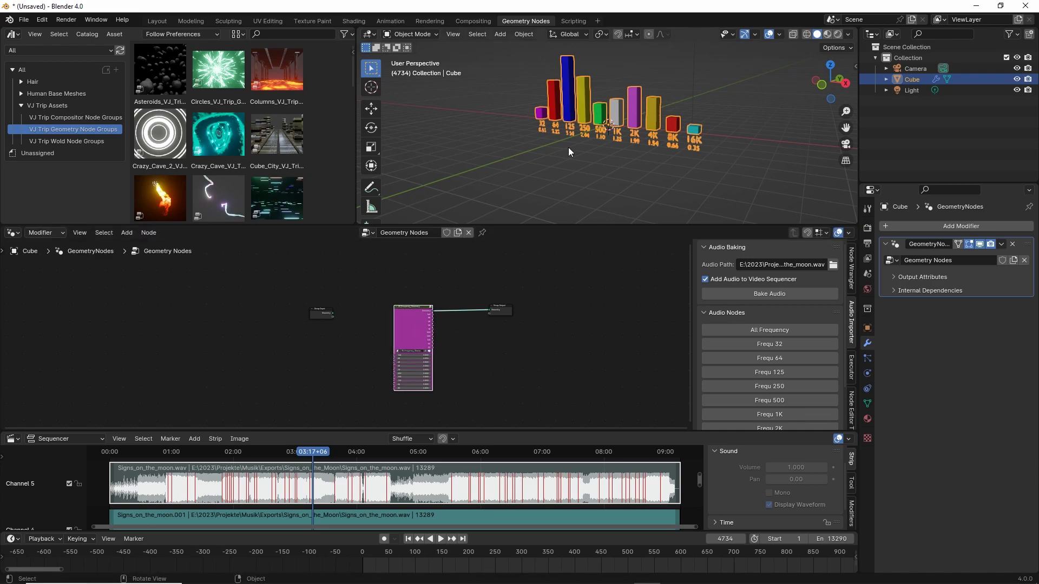
Step: View the frequency bars from the front, play the animation, and step forward frame by frame to frame 4777
{"action": "middle_click_drag", "start_coordinate": [575, 145], "coordinate": [635, 188]}
{"action": "scroll", "coordinate": [583, 114], "scroll_direction": "up", "scroll_amount": 4}
{"action": "key", "text": "space"}
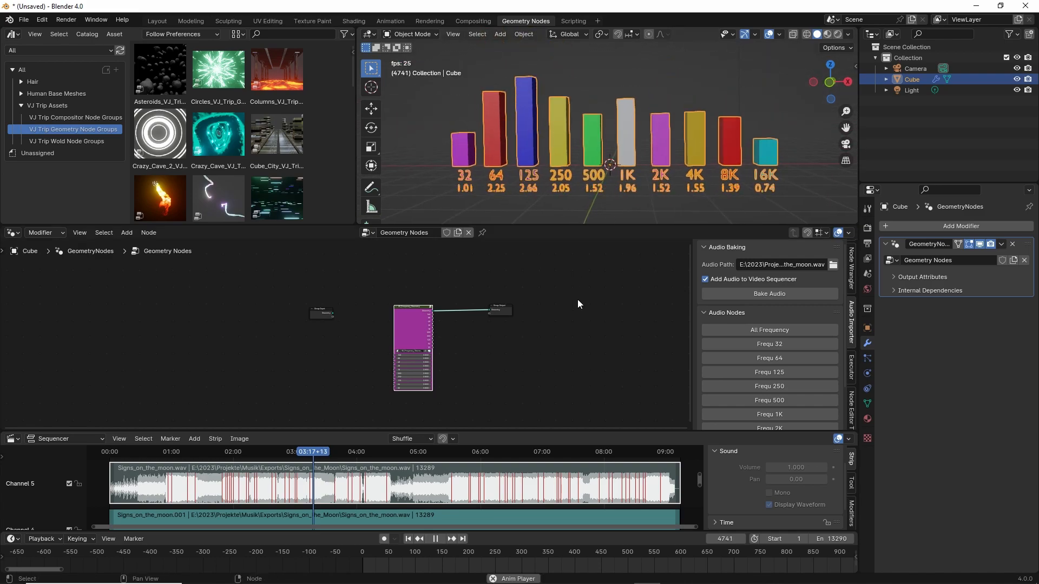
{"action": "key", "text": "space"}
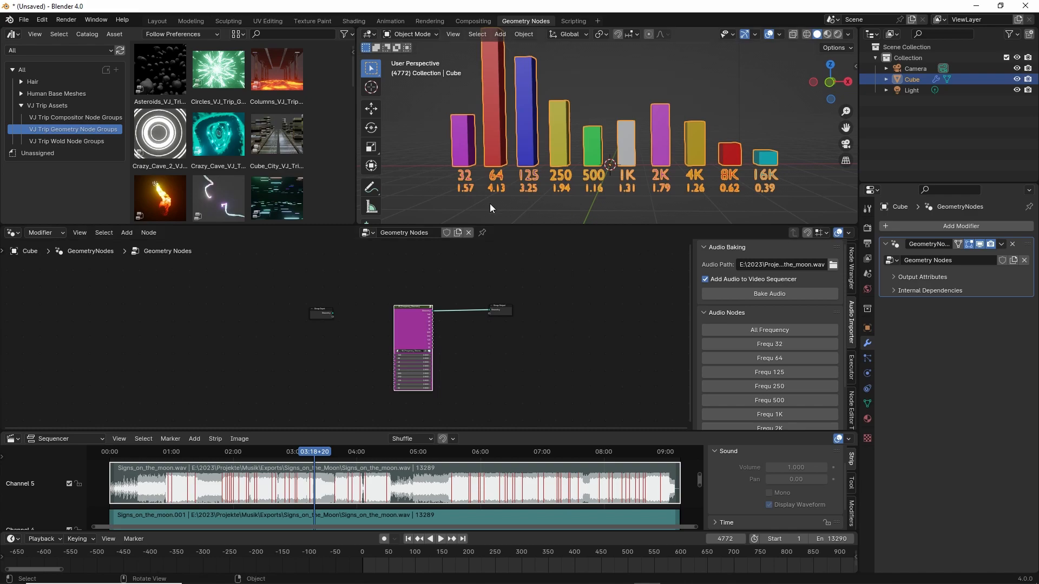
{"action": "key", "text": "Right"}
{"action": "key", "text": "Right"}
{"action": "key", "text": "Right"}
{"action": "key", "text": "Right"}
{"action": "key", "text": "Right"}
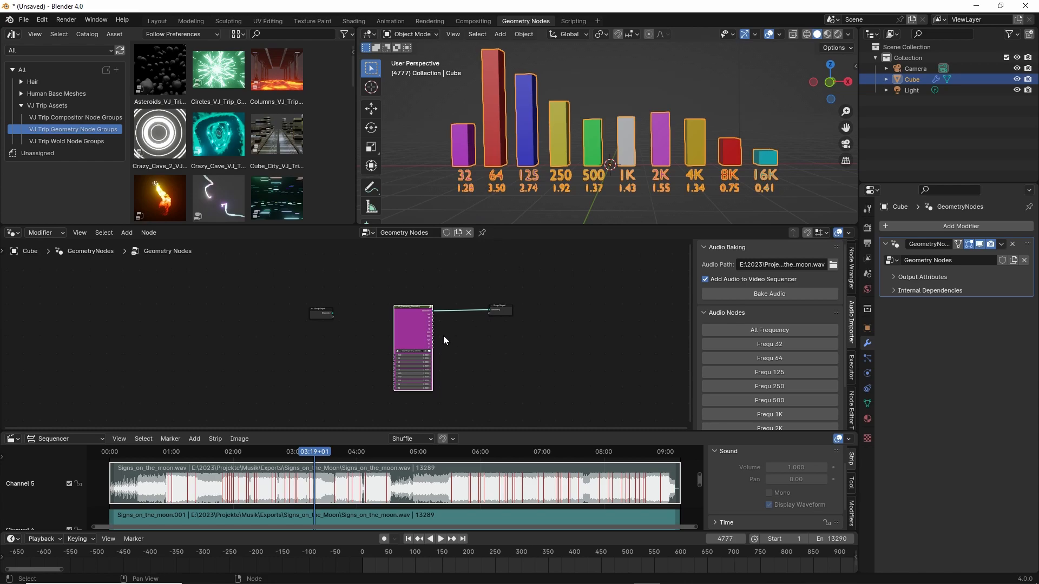
Step: Add the Circles_VJ_Trip_GeoN asset beside the All_Frequency_Geometry node and connect its Instances to the Group Output
{"action": "left_click_drag", "start_coordinate": [416, 332], "coordinate": [434, 331]}
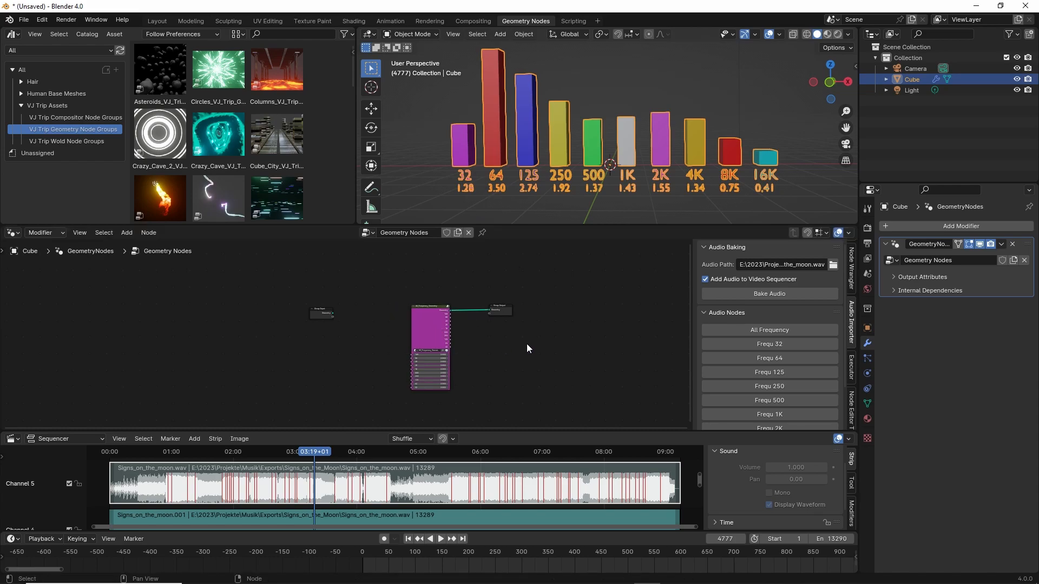
{"action": "left_click_drag", "start_coordinate": [230, 78], "coordinate": [381, 303]}
{"action": "scroll", "coordinate": [381, 303], "scroll_direction": "up", "scroll_amount": 4}
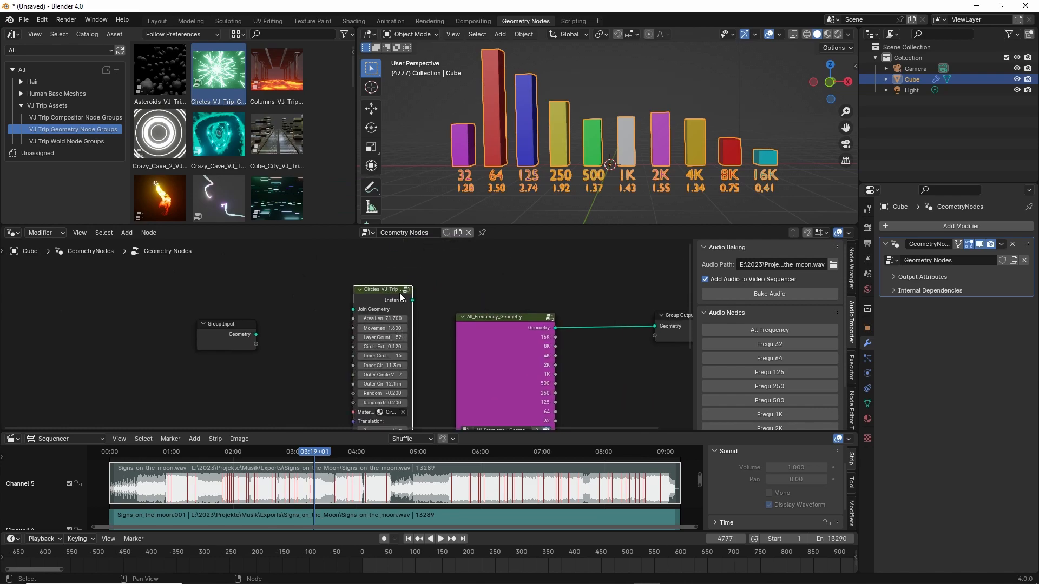
{"action": "left_click", "coordinate": [389, 289], "text": "ctrl+shift"}
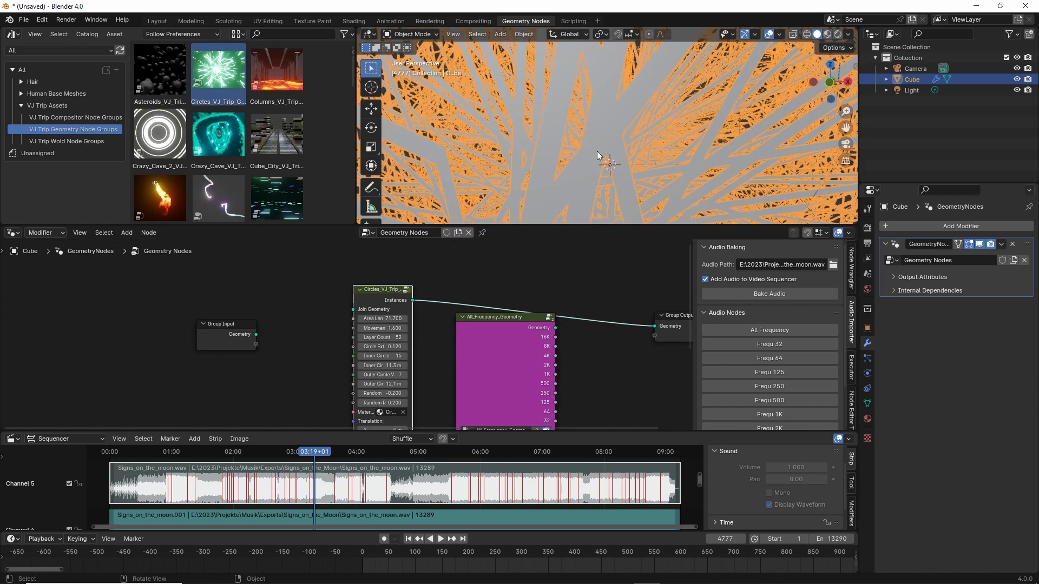
Step: Widen the Circles_VJ_Trip_GeoN node so its labels are readable and set its Circle Extrude to 0.080
{"action": "scroll", "coordinate": [411, 316], "scroll_direction": "up", "scroll_amount": 2}
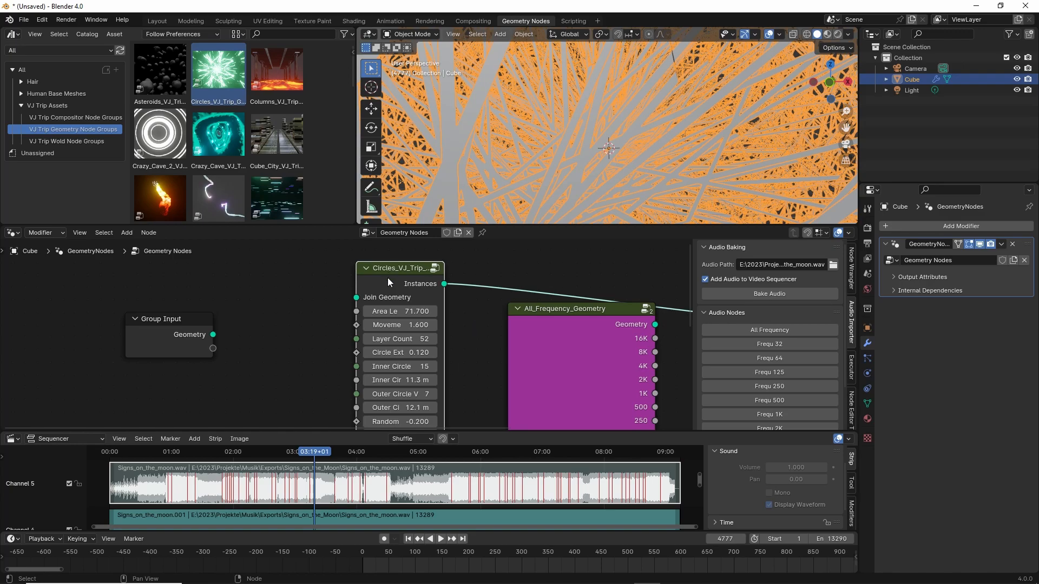
{"action": "left_click_drag", "start_coordinate": [357, 286], "coordinate": [291, 285]}
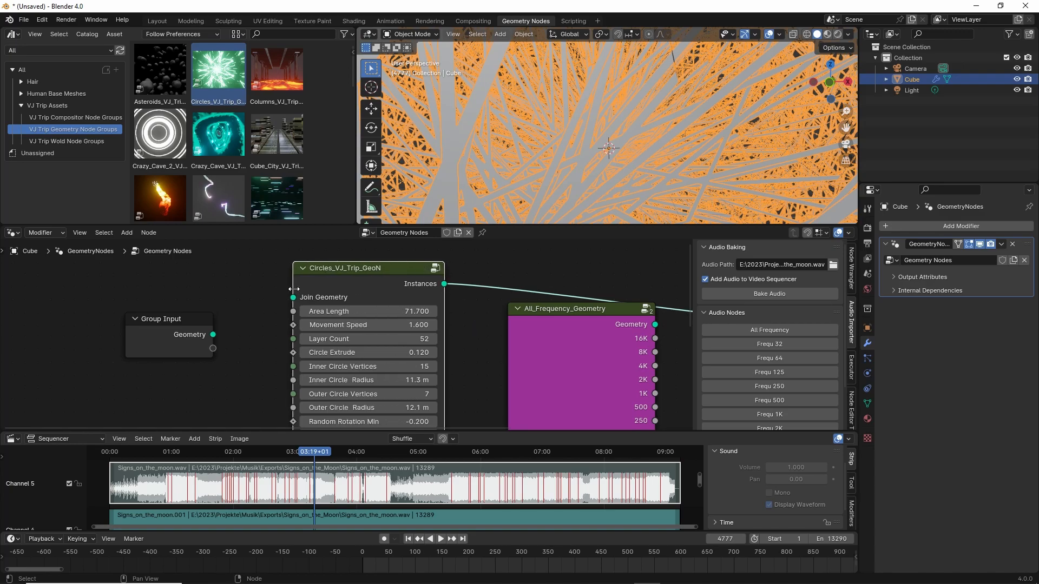
{"action": "scroll", "coordinate": [463, 332], "scroll_direction": "down", "scroll_amount": 3}
{"action": "scroll", "coordinate": [501, 298], "scroll_direction": "up", "scroll_amount": 2}
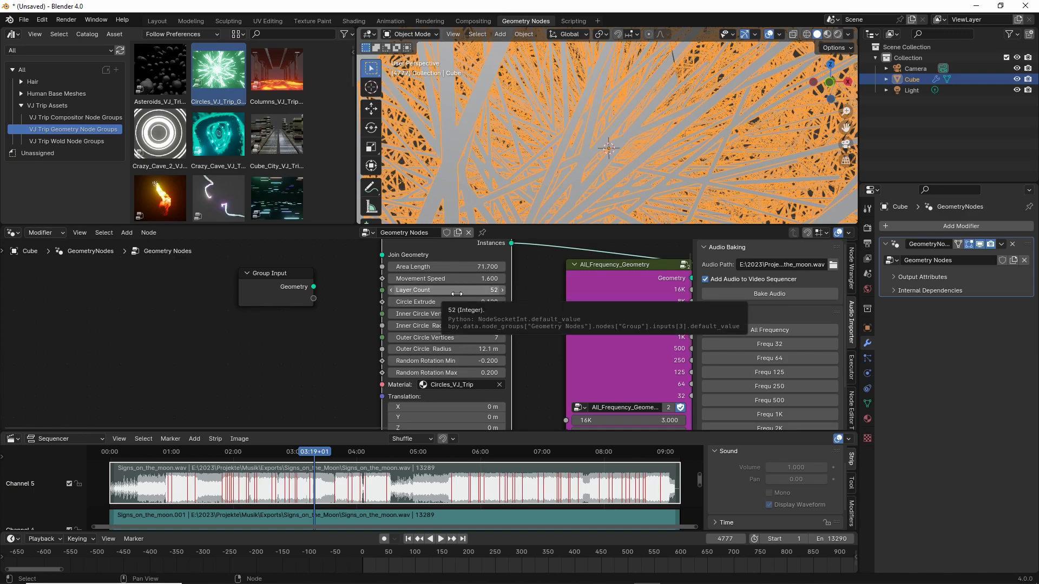
{"action": "mouse_move", "coordinate": [460, 302]}
{"action": "left_mouse_down"}
{"action": "mouse_move", "coordinate": [487, 302]}
{"action": "mouse_move", "coordinate": [466, 302]}
{"action": "left_mouse_up"}
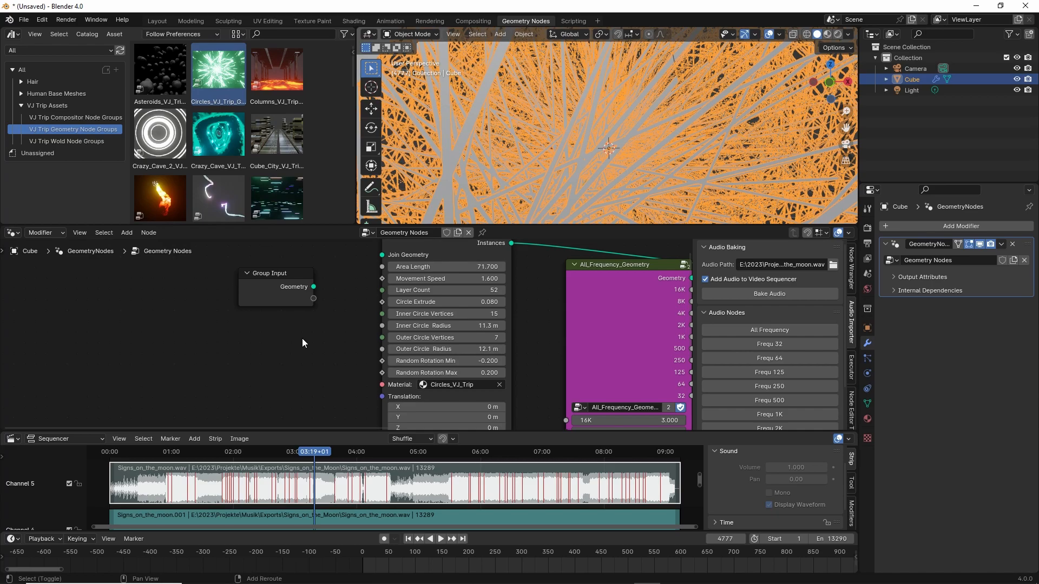
Step: Place a Frequ 250 node below the Group Input and preview its geometry through the Group Output
{"action": "left_click", "coordinate": [783, 383]}
{"action": "left_click", "coordinate": [250, 331]}
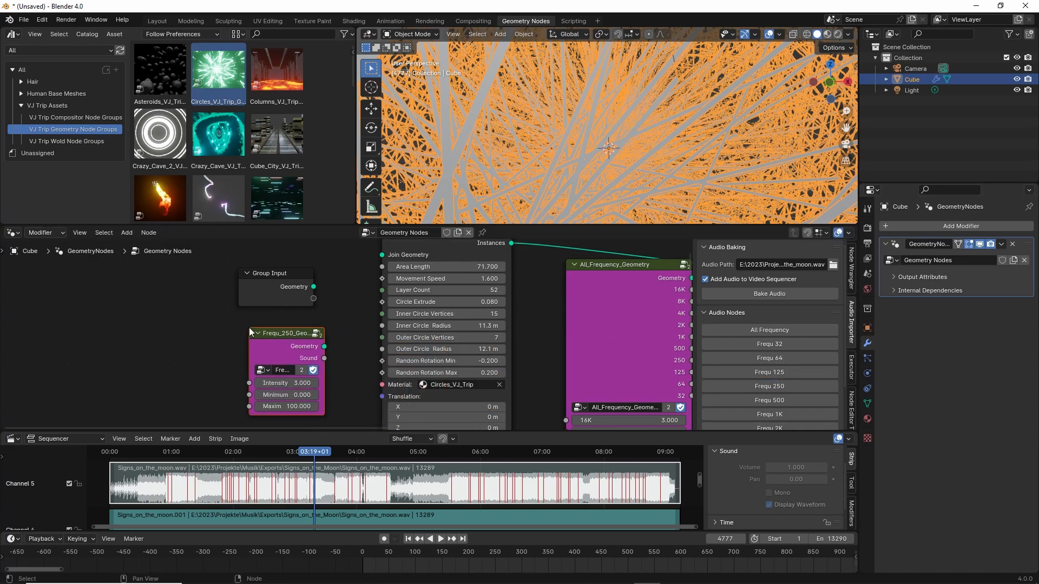
{"action": "left_click", "coordinate": [287, 342], "text": "ctrl+shift"}
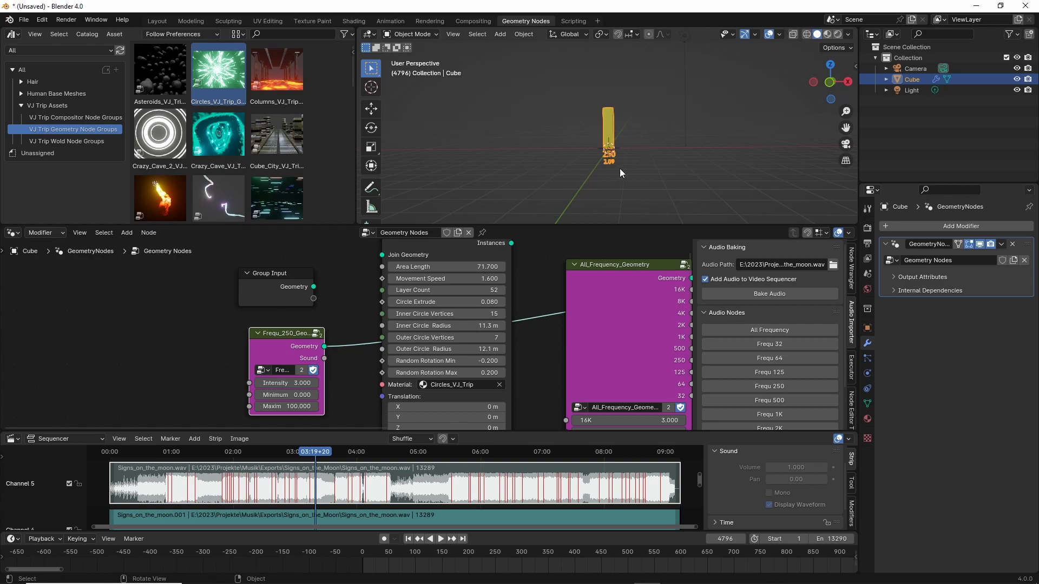
{"action": "scroll", "coordinate": [621, 151], "scroll_direction": "up", "scroll_amount": 5}
{"action": "middle_click_drag", "start_coordinate": [591, 220], "coordinate": [593, 171], "text": "shift"}
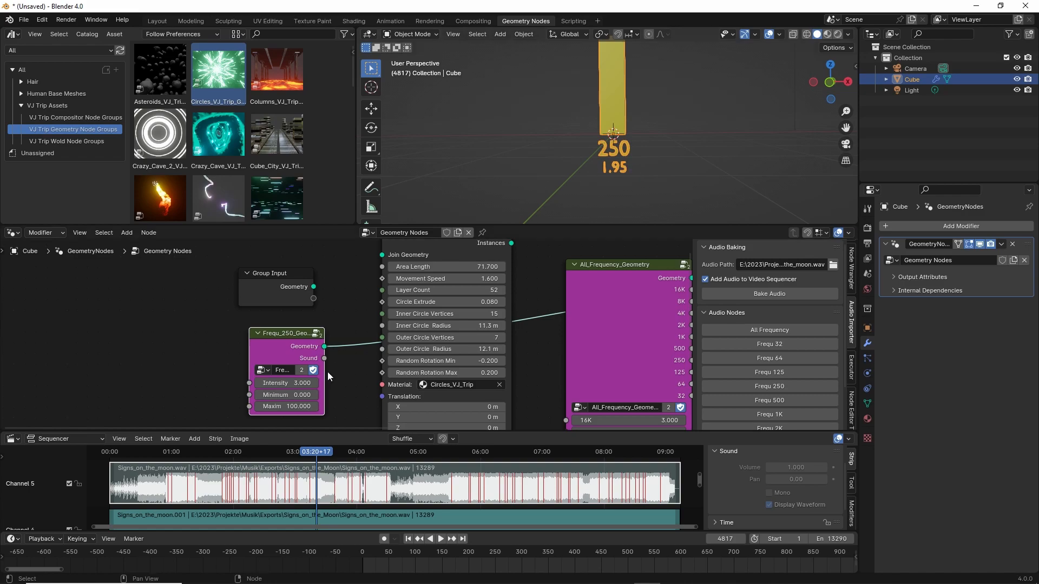
Step: Set the Frequ 250 node's Intensity to 1
{"action": "left_click", "coordinate": [289, 382]}
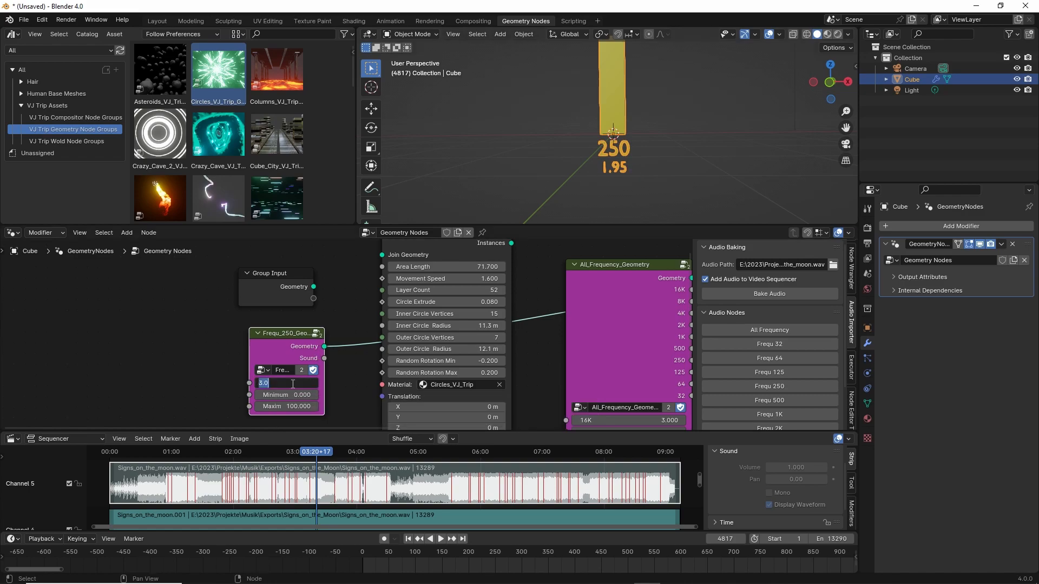
{"action": "type", "text": "1"}
{"action": "key", "text": "Return"}
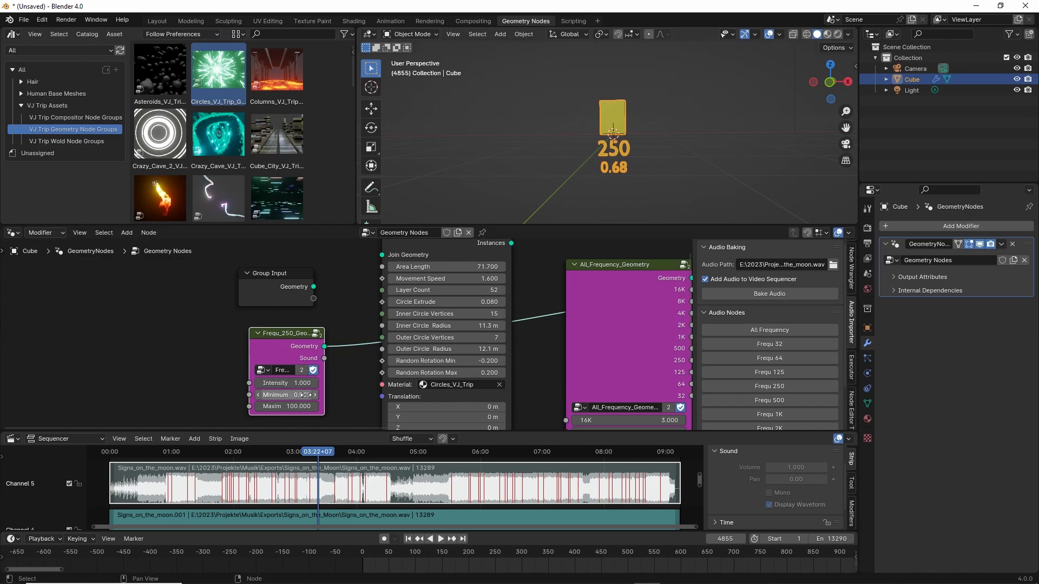
Step: Try a Minimum of 1 on the Frequ 250 node and play the animation to check the bar
{"action": "middle_click_drag", "start_coordinate": [677, 154], "coordinate": [656, 154]}
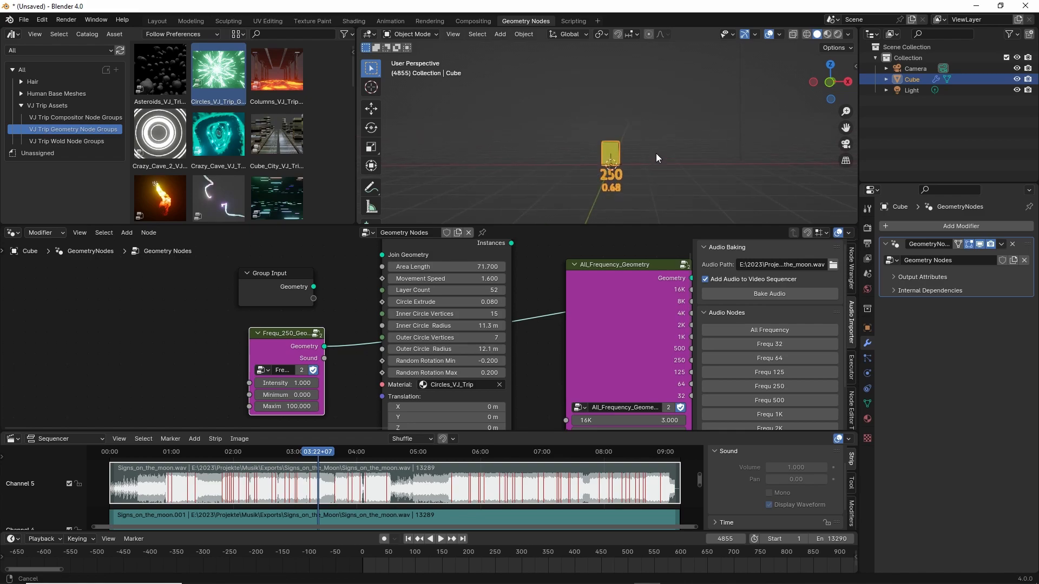
{"action": "left_click", "coordinate": [286, 394]}
{"action": "type", "text": "1"}
{"action": "key", "text": "Return"}
{"action": "key", "text": "space"}
{"action": "key", "text": "space"}
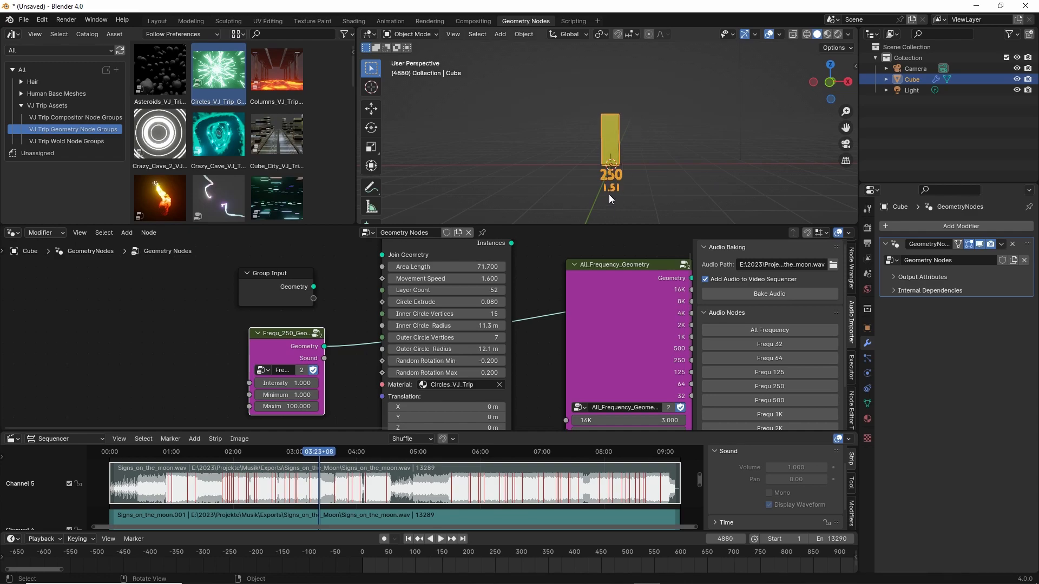
Step: Set the Frequ 250 node's Maximum to 1, and try Minimum 0.100 and 0.500 during playback, keeping 0.500
{"action": "left_click", "coordinate": [295, 407]}
{"action": "type", "text": "1"}
{"action": "key", "text": "Return"}
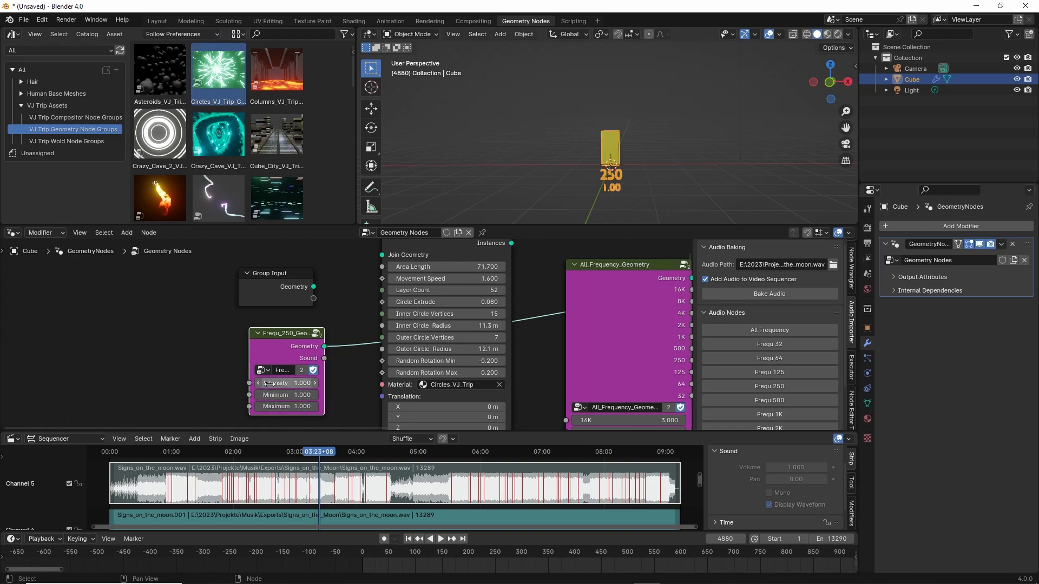
{"action": "left_click_drag", "start_coordinate": [286, 395], "coordinate": [273, 395]}
{"action": "key", "text": "space"}
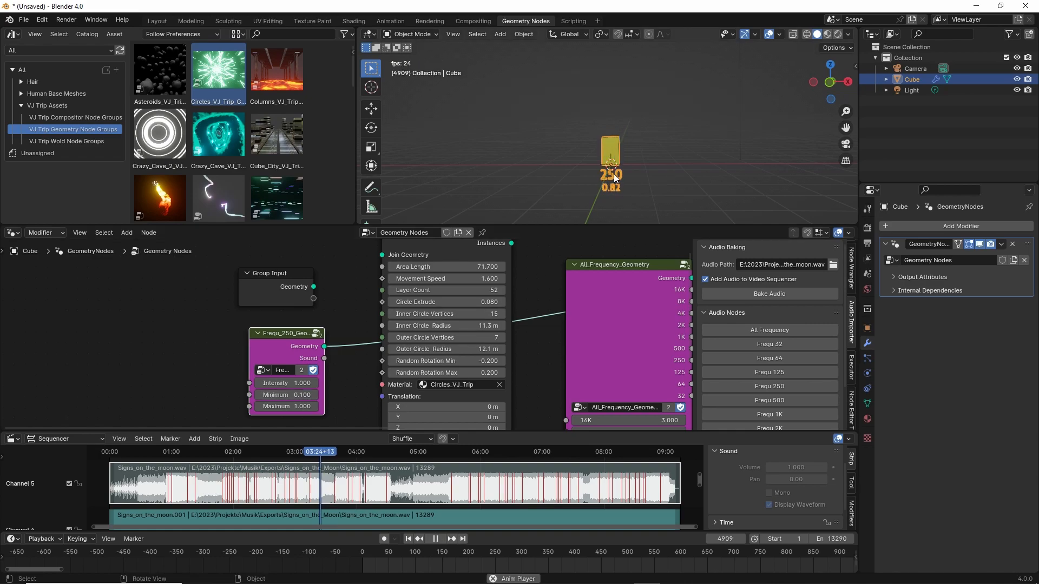
{"action": "left_click_drag", "start_coordinate": [287, 395], "coordinate": [308, 395]}
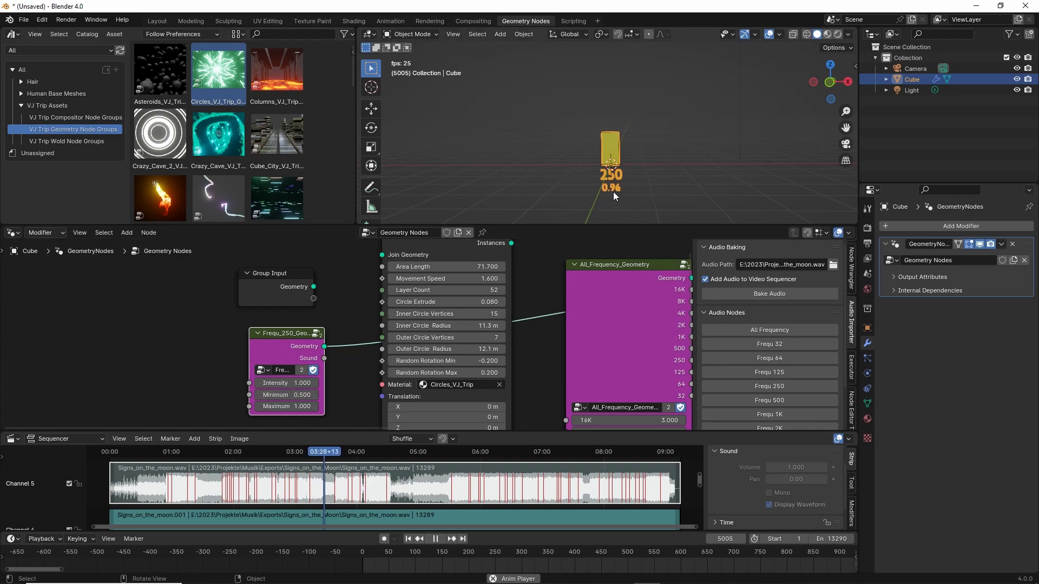
{"action": "key", "text": "space"}
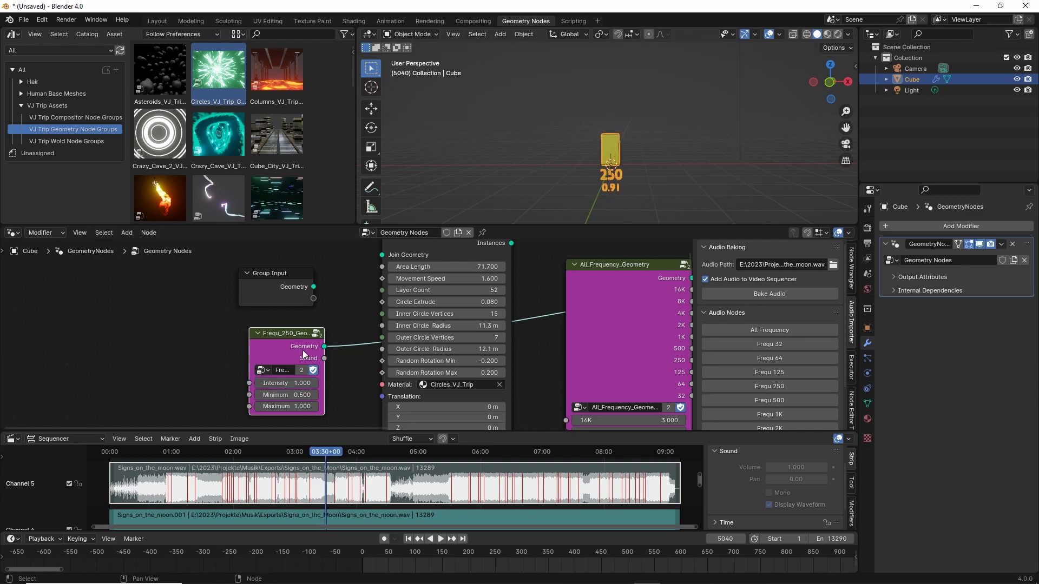
Step: Examine the All_Frequency_Geometry node's outputs and the intensity inputs for each frequency band
{"action": "scroll", "coordinate": [260, 375], "scroll_direction": "down", "scroll_amount": 2}
{"action": "left_click", "coordinate": [560, 327]}
{"action": "scroll", "coordinate": [592, 368], "scroll_direction": "down", "scroll_amount": 4}
{"action": "middle_click_drag", "start_coordinate": [592, 367], "coordinate": [576, 333]}
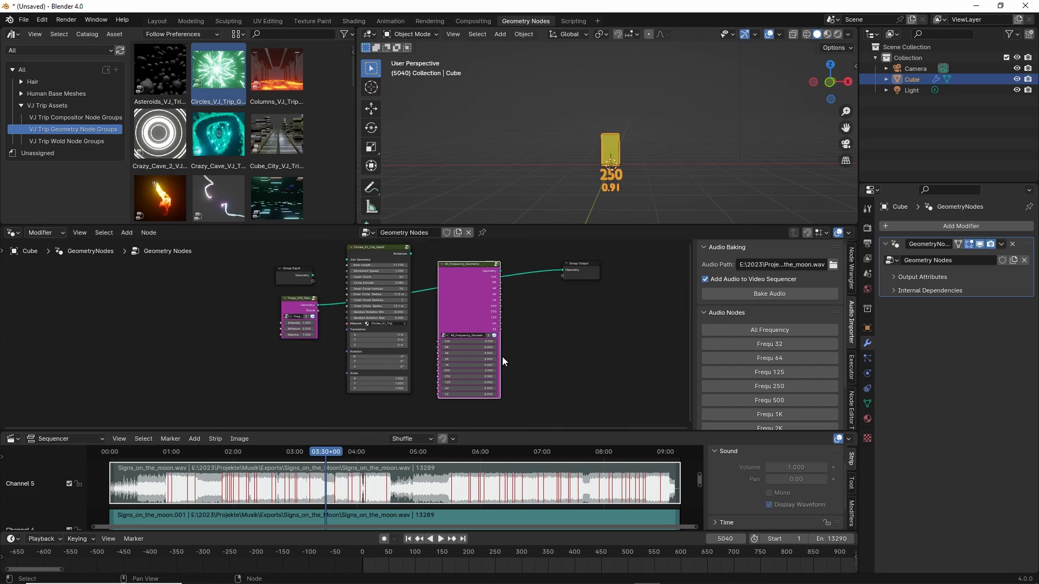
{"action": "scroll", "coordinate": [508, 360], "scroll_direction": "up", "scroll_amount": 2}
{"action": "middle_click_drag", "start_coordinate": [612, 357], "coordinate": [577, 310]}
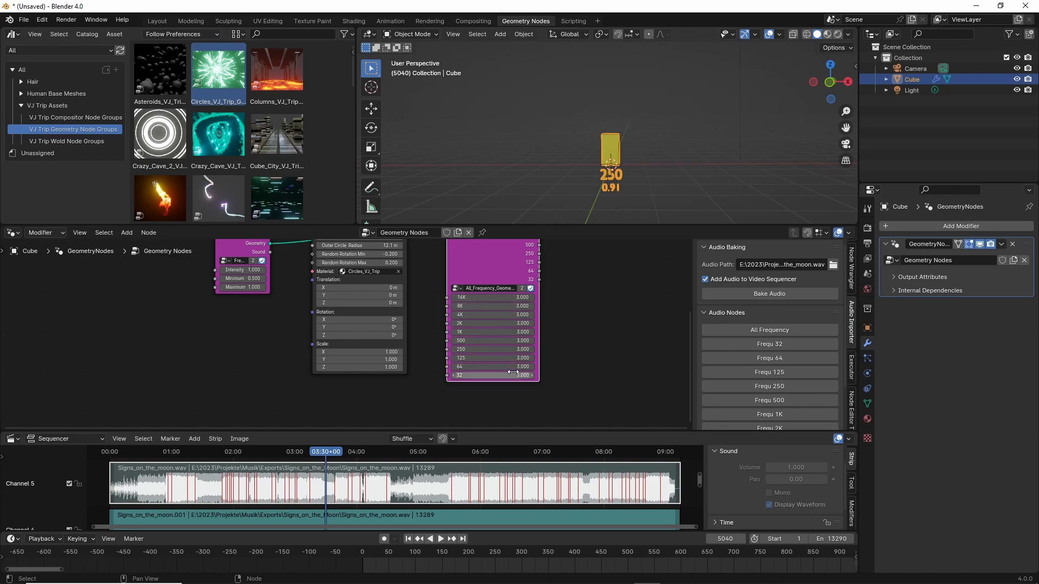
{"action": "middle_click_drag", "start_coordinate": [583, 275], "coordinate": [568, 333]}
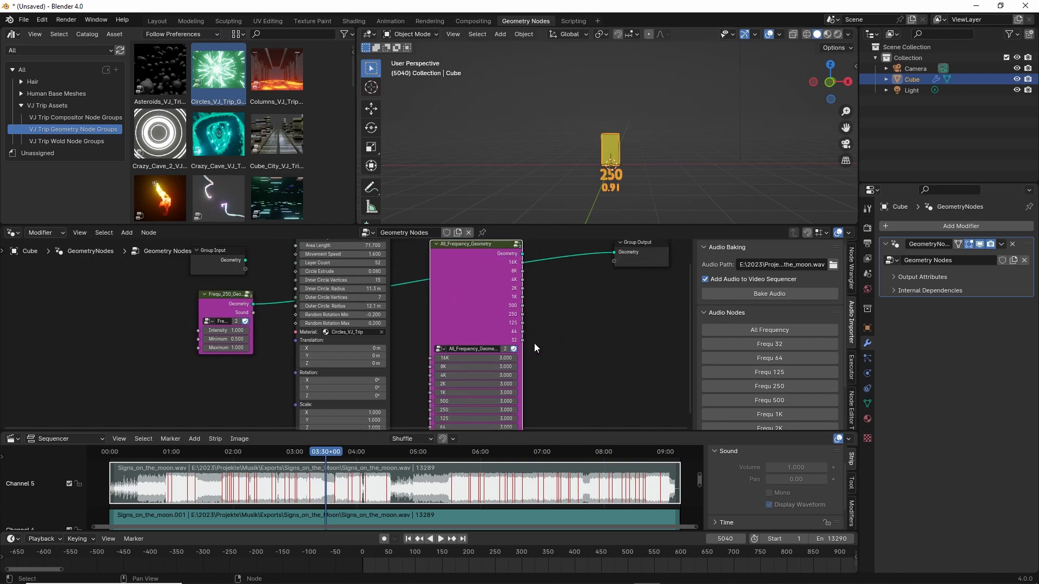
{"action": "scroll", "coordinate": [568, 333], "scroll_direction": "down", "scroll_amount": 2}
Step: Reconnect the Circles_VJ_Trip_GeoN node's Instances to the Group Output
{"action": "left_click", "coordinate": [350, 260]}
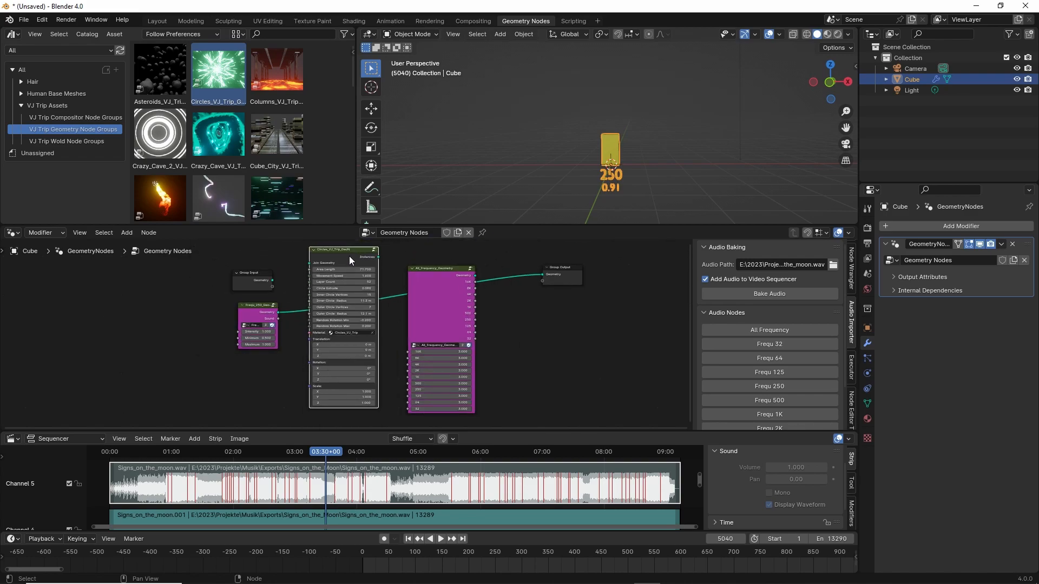
{"action": "left_click", "coordinate": [349, 256], "text": "ctrl+shift"}
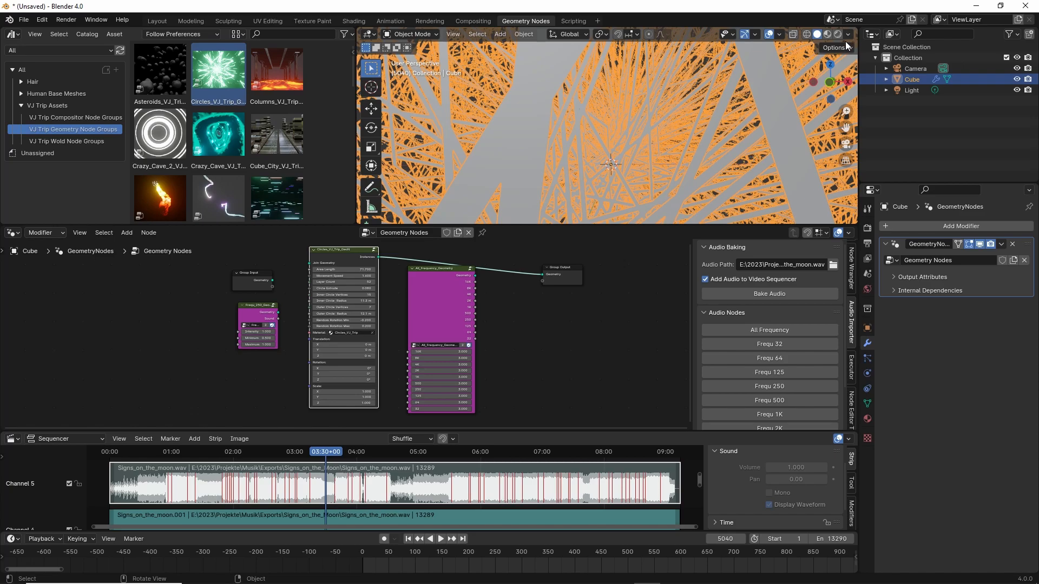
Step: Switch the 3D viewport to Material Preview shading, deselect the cube and briefly play the circles animation
{"action": "left_click", "coordinate": [827, 34]}
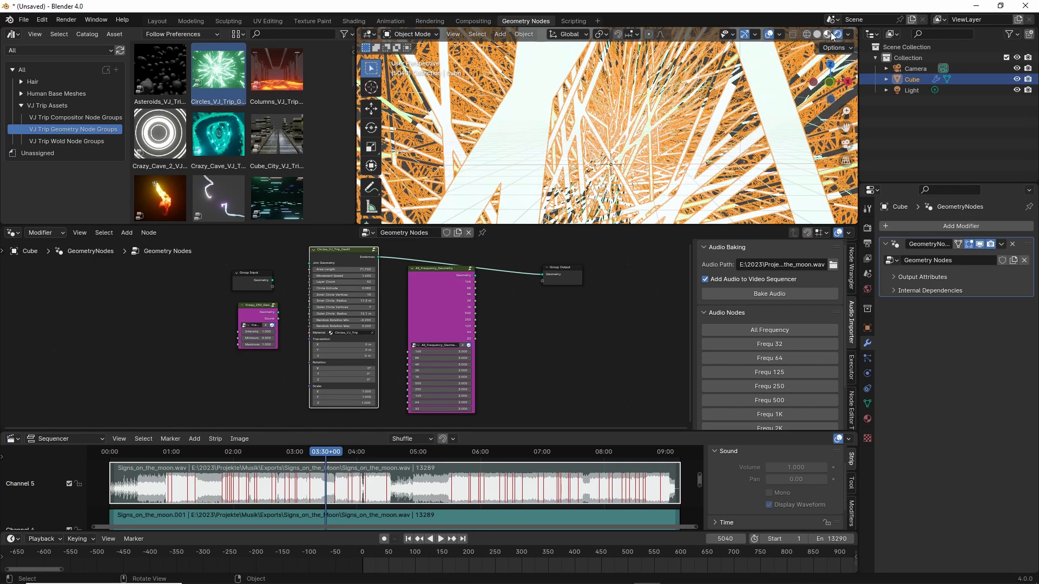
{"action": "scroll", "coordinate": [656, 148], "scroll_direction": "down", "scroll_amount": 5}
{"action": "left_click", "coordinate": [648, 141]}
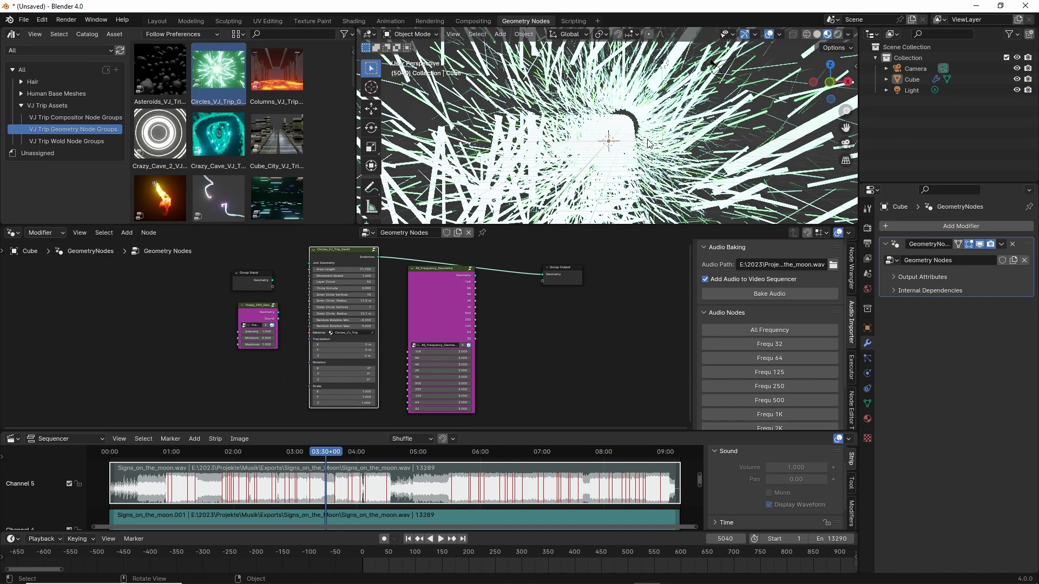
{"action": "key", "text": "space"}
{"action": "key", "text": "space"}
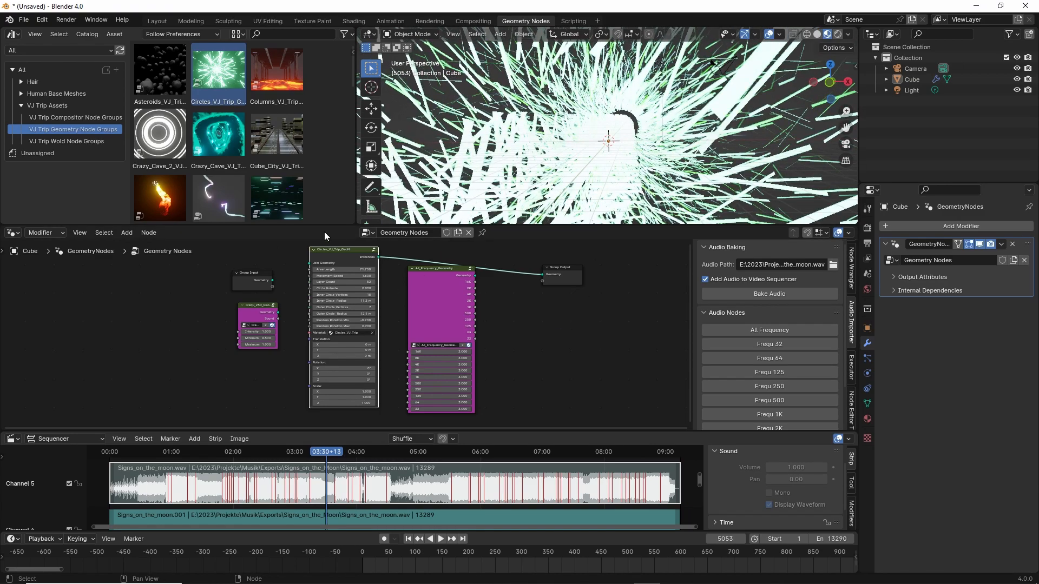
Step: Connect the Frequ 250 node's Sound output to the Circle Extrude input of the circles node
{"action": "scroll", "coordinate": [264, 293], "scroll_direction": "up", "scroll_amount": 4}
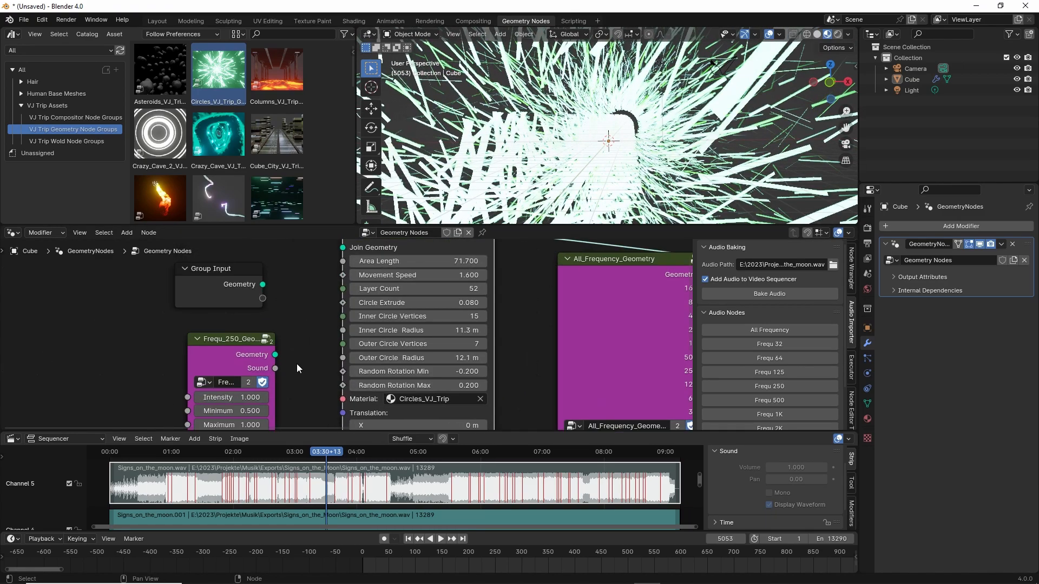
{"action": "left_click", "coordinate": [296, 337]}
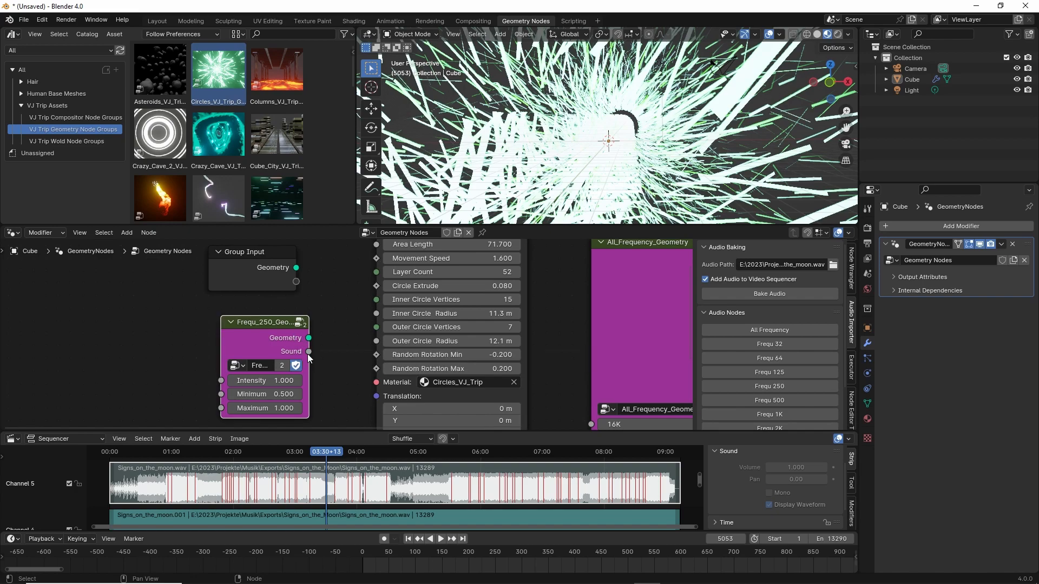
{"action": "left_click_drag", "start_coordinate": [309, 351], "coordinate": [374, 285]}
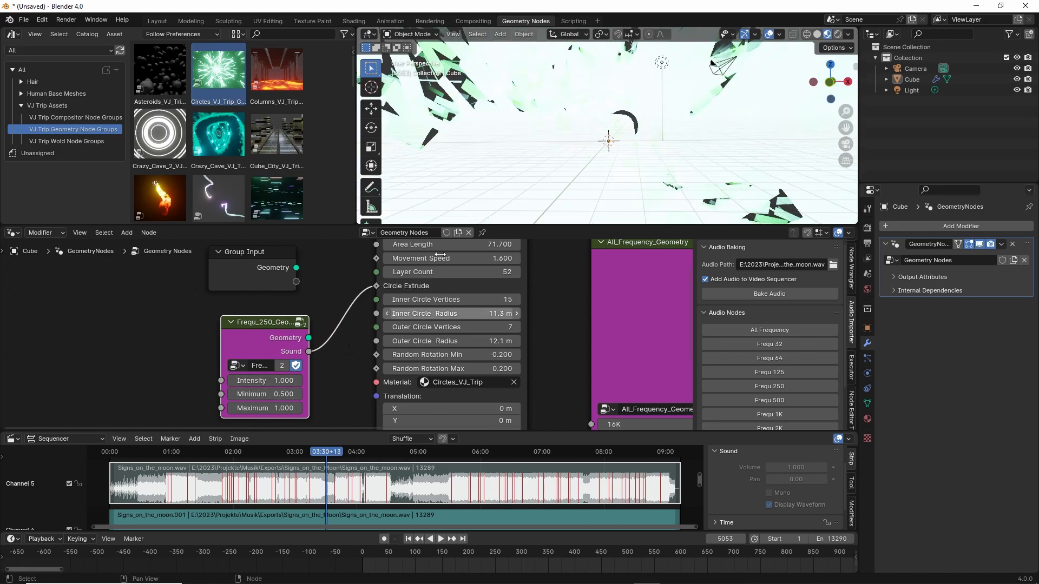
Step: Set the Frequ 250 node's Minimum to 0 and Intensity to 0.340, and play the animation to check the circles' reaction
{"action": "left_click_drag", "start_coordinate": [265, 380], "coordinate": [205, 380]}
{"action": "left_click", "coordinate": [278, 395]}
{"action": "type", "text": "0"}
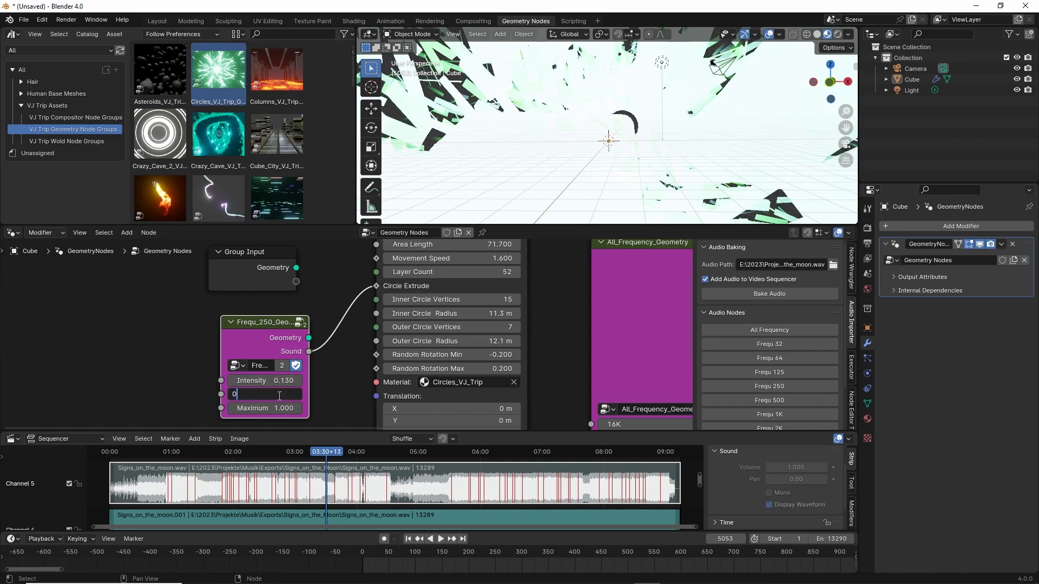
{"action": "key", "text": "Return"}
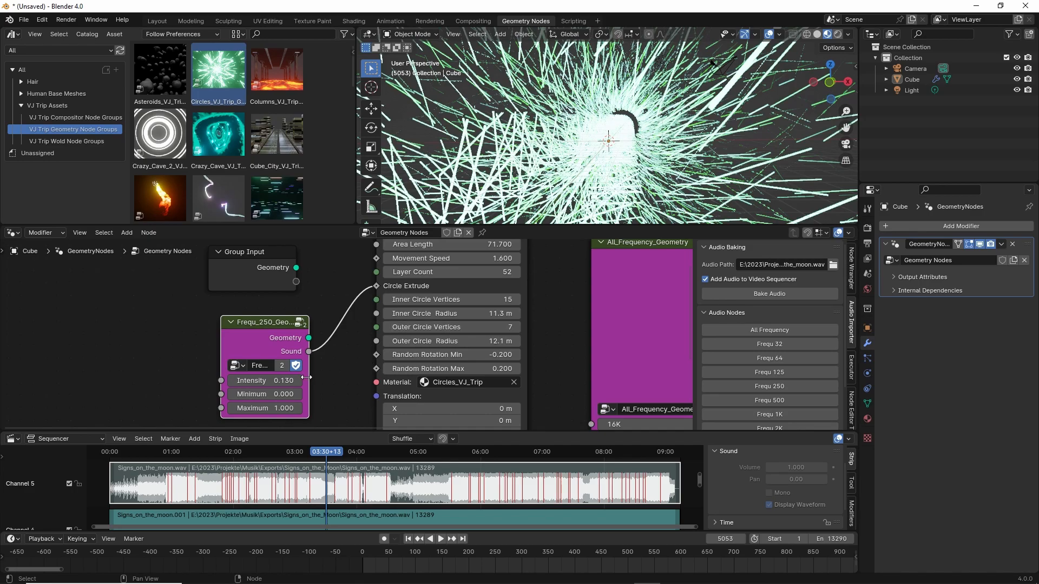
{"action": "left_click_drag", "start_coordinate": [262, 380], "coordinate": [273, 380]}
{"action": "key", "text": "space"}
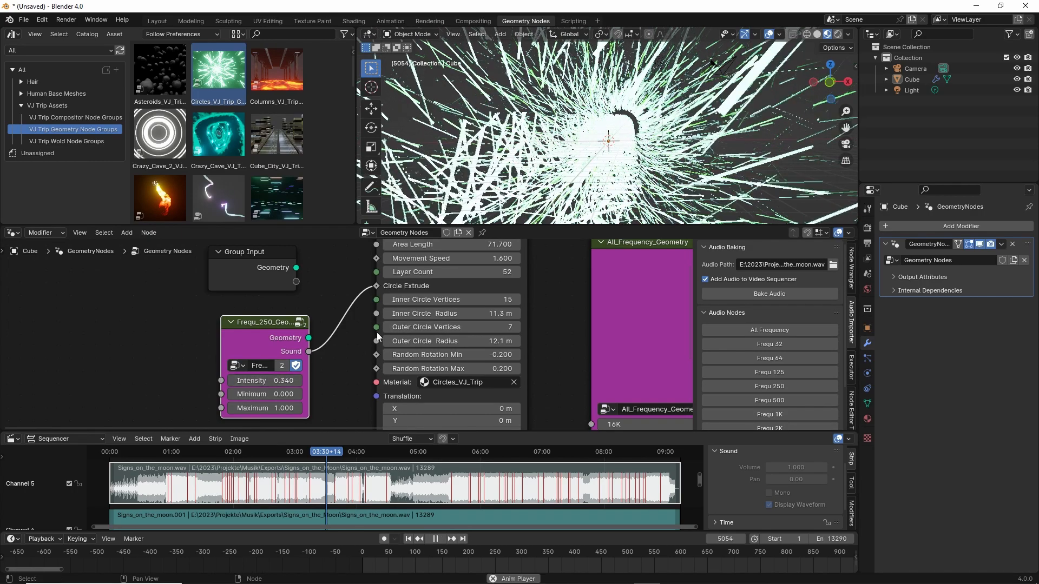
{"action": "middle_click_drag", "start_coordinate": [618, 152], "coordinate": [594, 160]}
{"action": "key", "text": "space"}
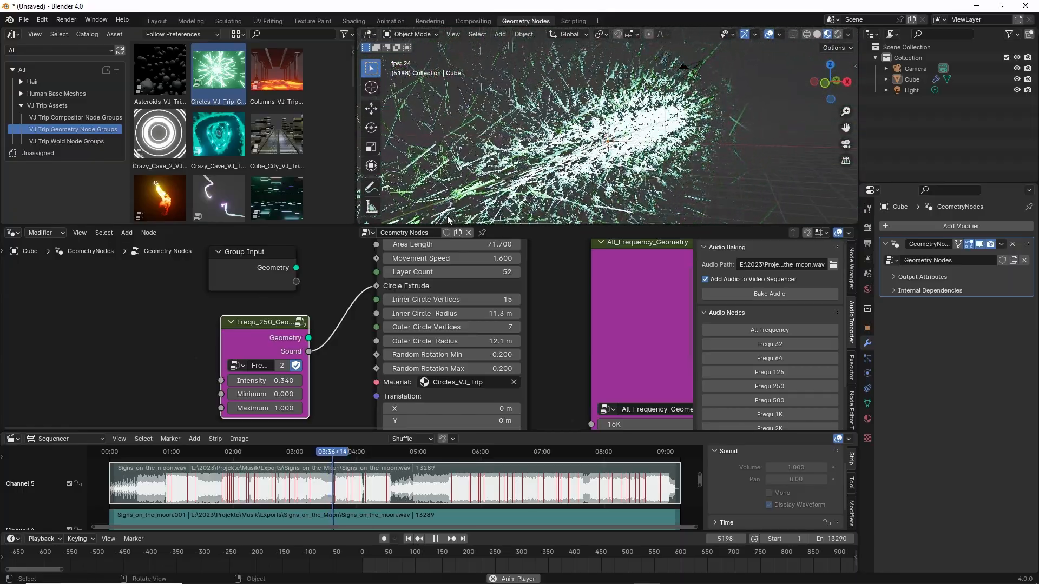
Step: Delete all nodes from the cube's geometry node tree
{"action": "scroll", "coordinate": [428, 316], "scroll_direction": "down", "scroll_amount": 3}
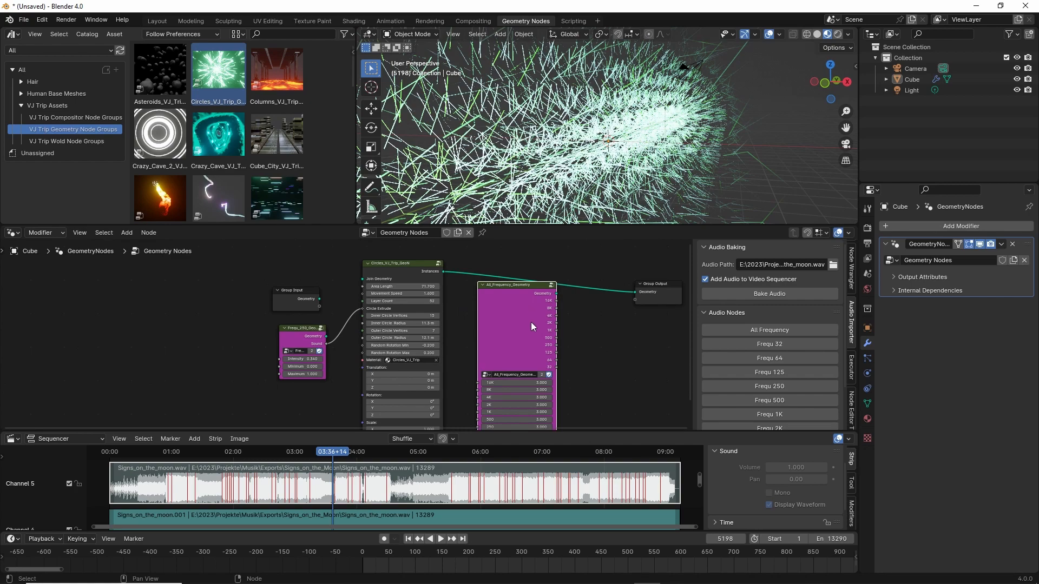
{"action": "scroll", "coordinate": [541, 351], "scroll_direction": "down", "scroll_amount": 3}
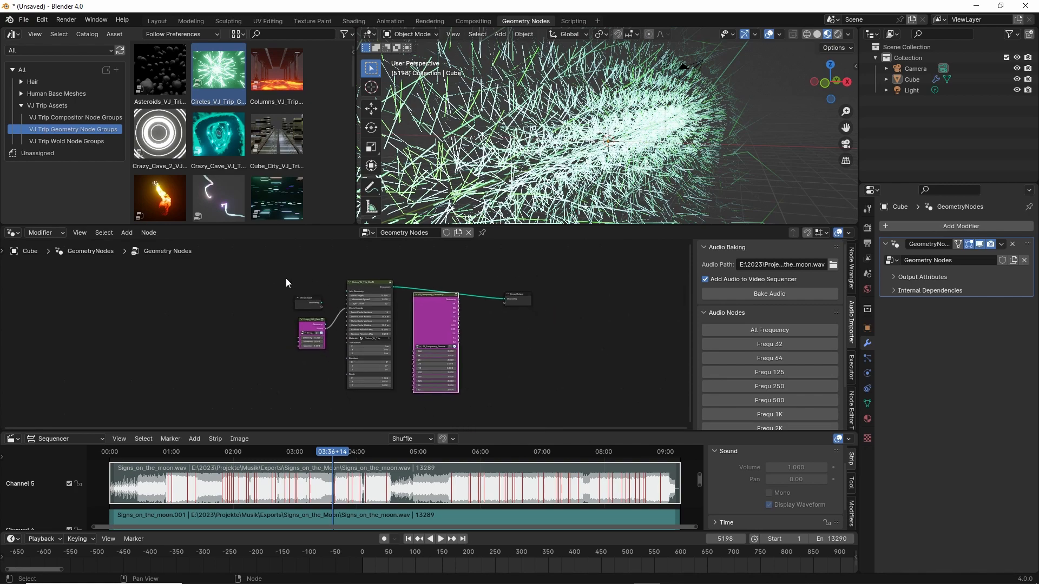
{"action": "left_click_drag", "start_coordinate": [262, 276], "coordinate": [539, 355]}
{"action": "key", "text": "x"}
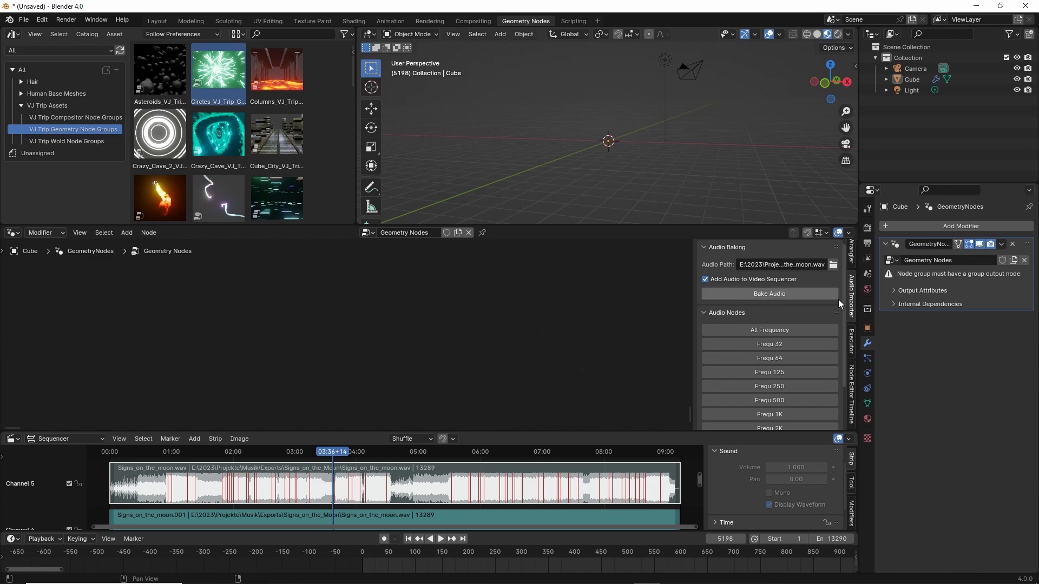
Step: Show the Node Editor Timeline settings and add the Crazy_Cave_2 and Glowing_Patern asset node groups to the empty node tree
{"action": "left_click", "coordinate": [851, 388]}
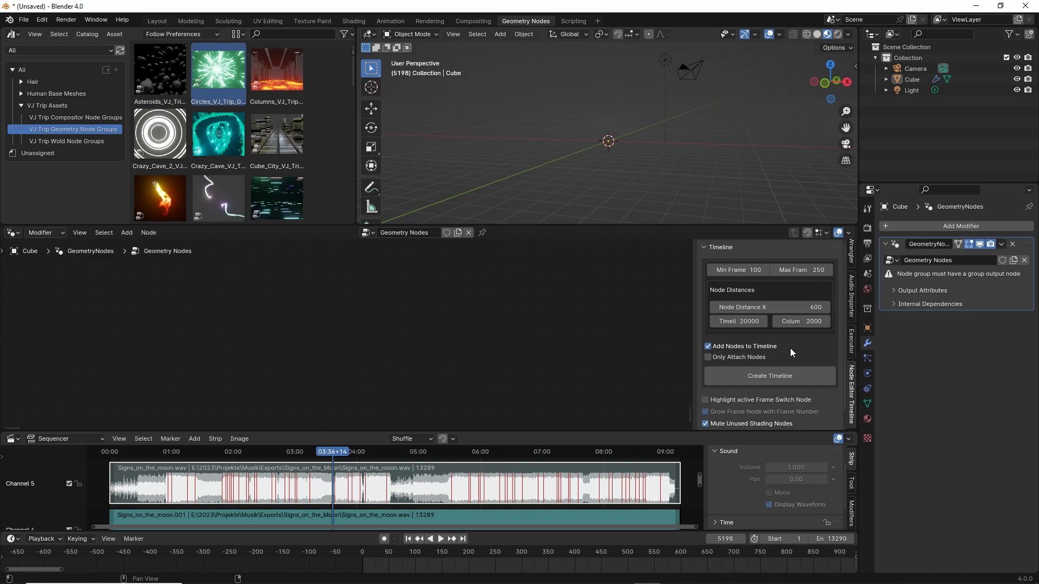
{"action": "left_click_drag", "start_coordinate": [151, 136], "coordinate": [321, 295]}
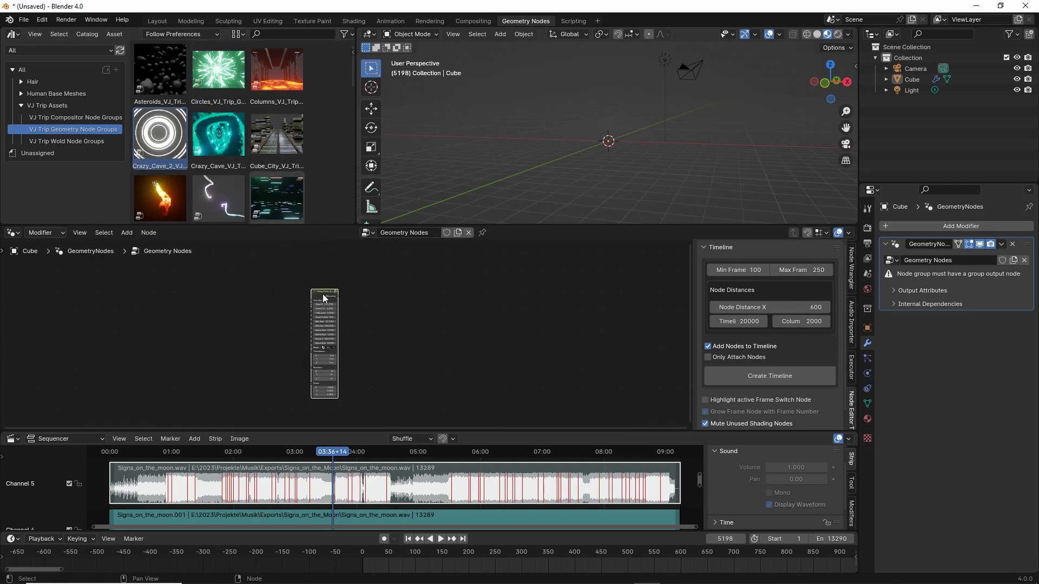
{"action": "scroll", "coordinate": [273, 162], "scroll_direction": "down", "scroll_amount": 2}
{"action": "left_click_drag", "start_coordinate": [277, 114], "coordinate": [453, 306]}
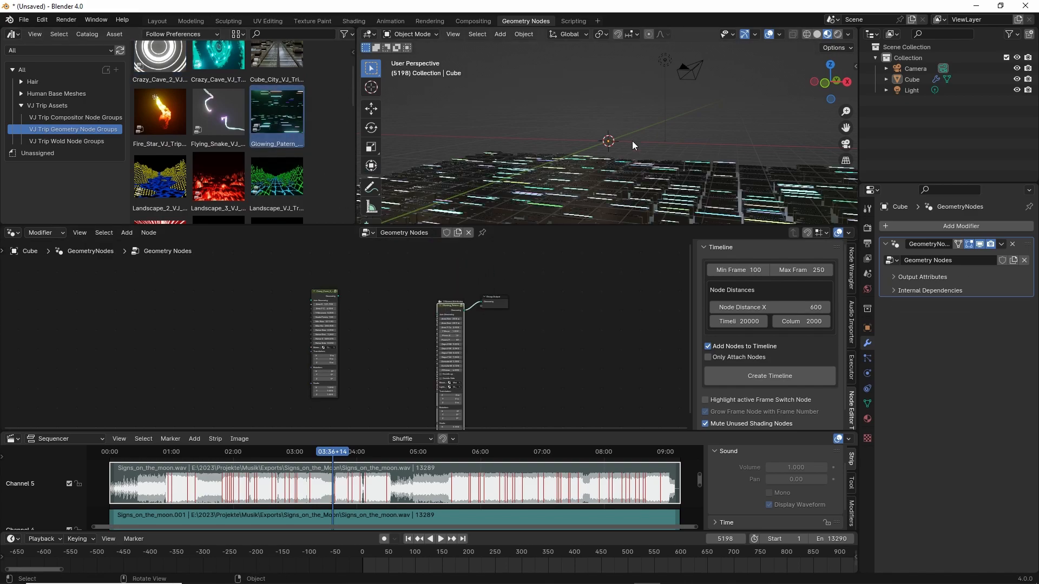
Step: Clear the camera's location and rotation, and rotate it 90° around the X axis
{"action": "left_click", "coordinate": [695, 69]}
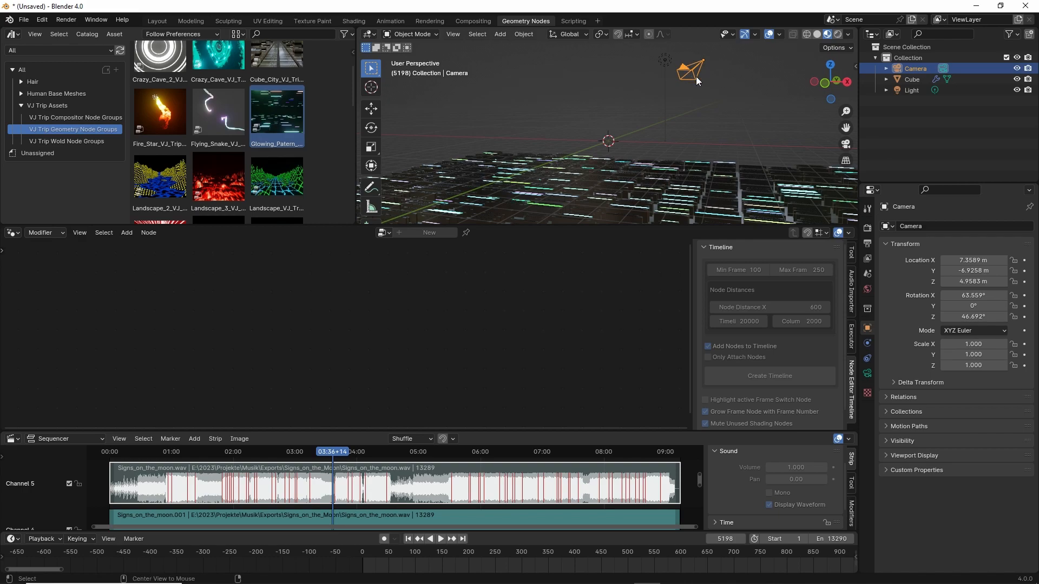
{"action": "key", "text": "alt+g"}
{"action": "key", "text": "alt+r"}
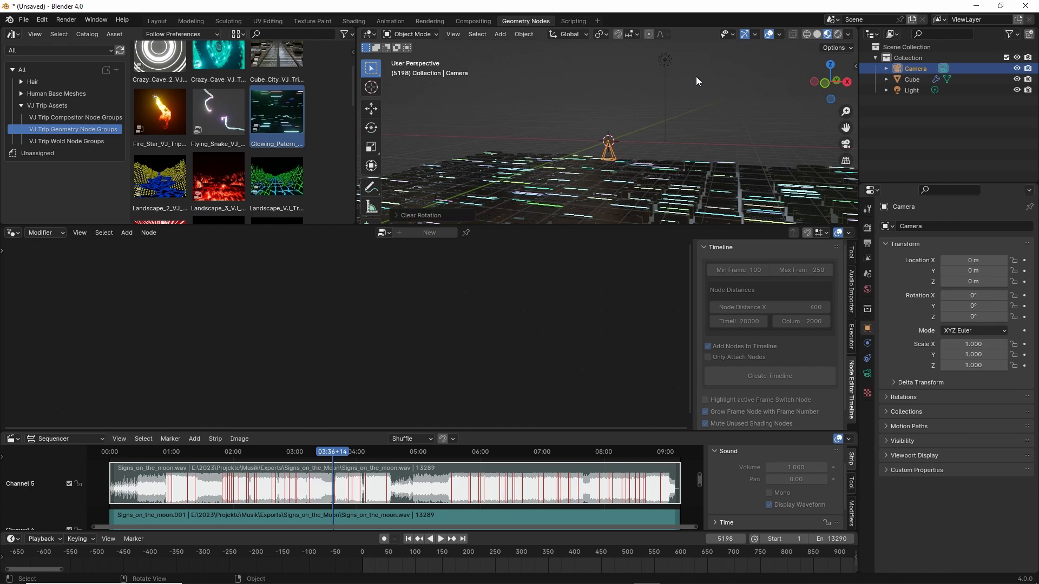
{"action": "type", "text": "r90"}
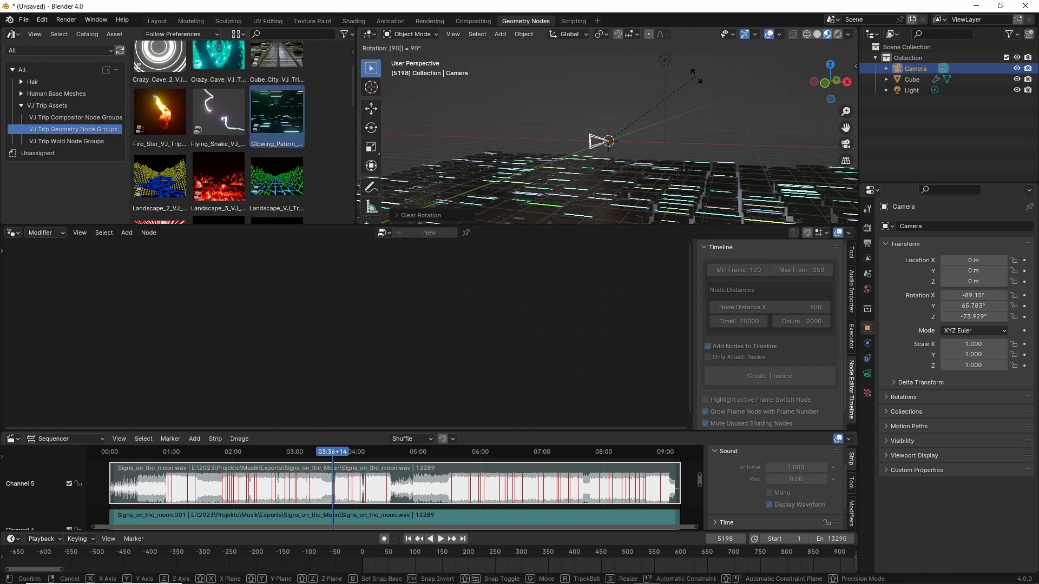
{"action": "type", "text": "x"}
{"action": "key", "text": "Return"}
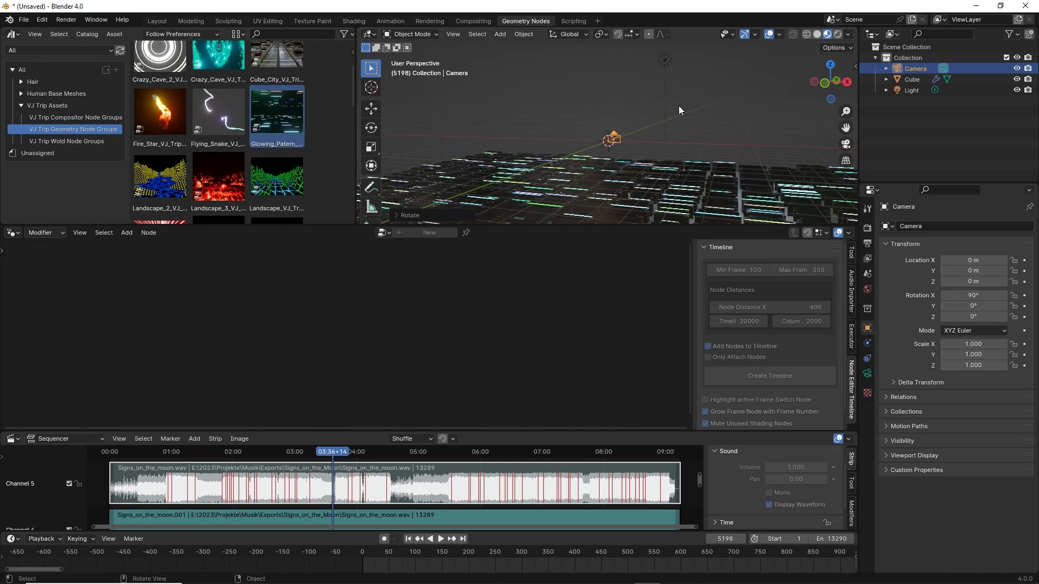
Step: Look through the camera and set its focal length to 15 mm
{"action": "key", "text": "KP_0"}
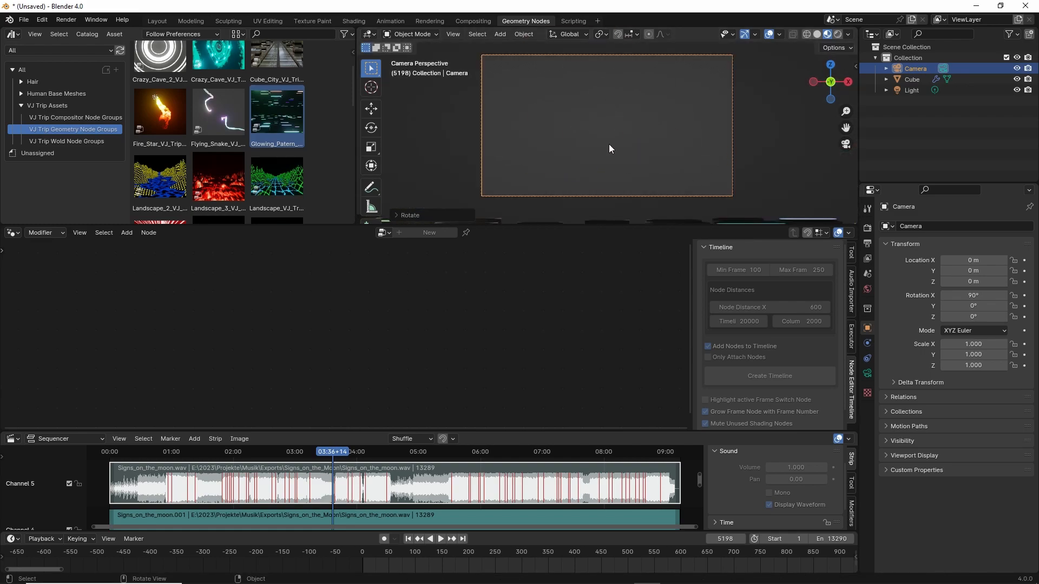
{"action": "scroll", "coordinate": [609, 144], "scroll_direction": "down", "scroll_amount": 2}
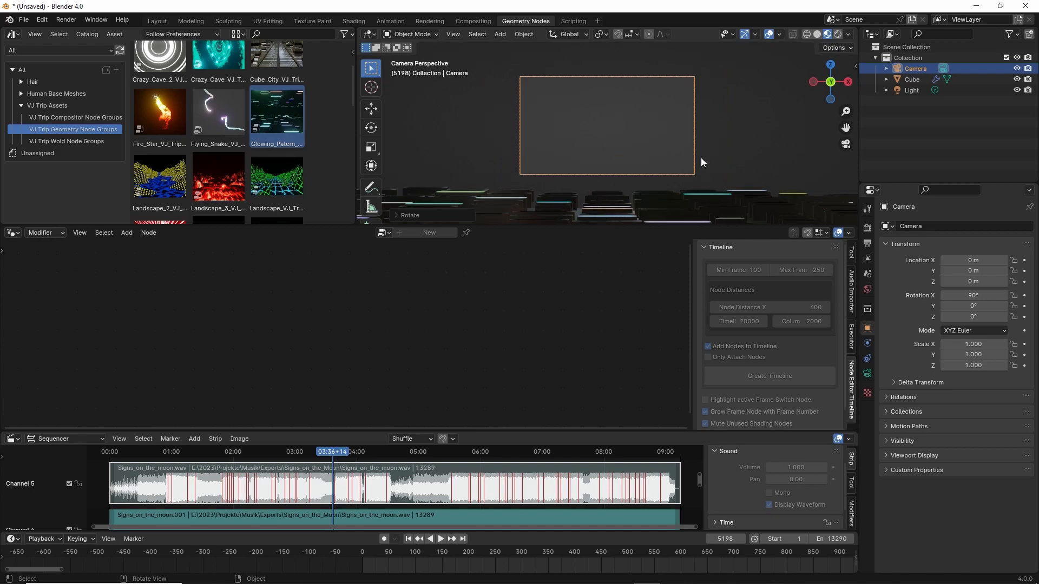
{"action": "left_click", "coordinate": [867, 373]}
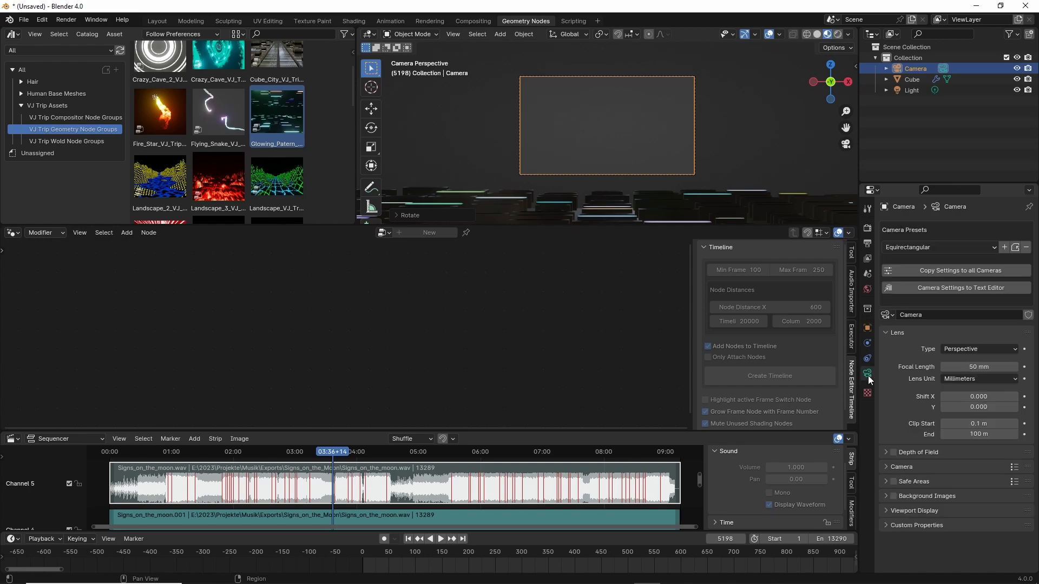
{"action": "left_click", "coordinate": [975, 368]}
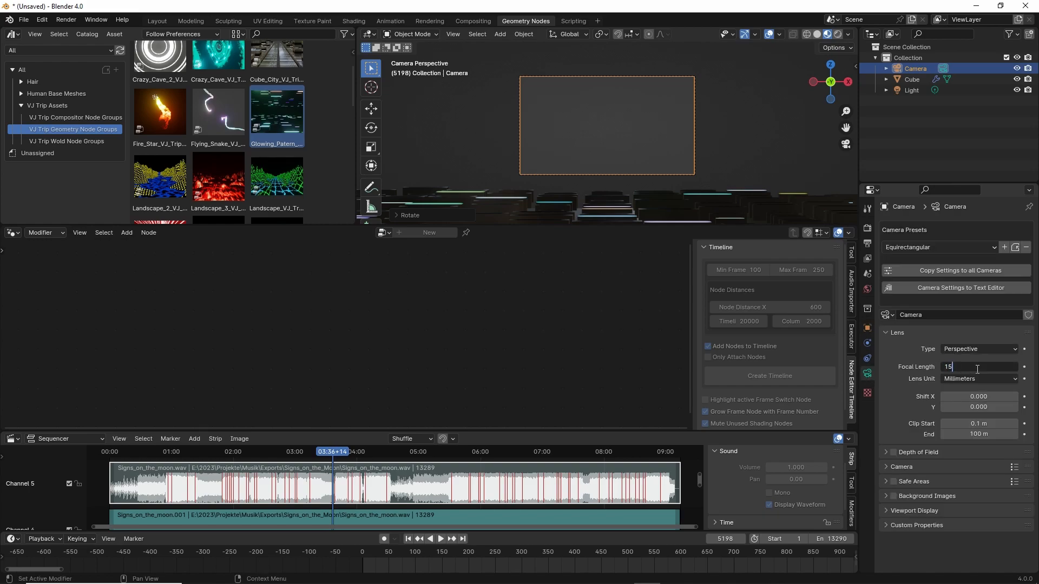
{"action": "type", "text": "15"}
{"action": "key", "text": "Return"}
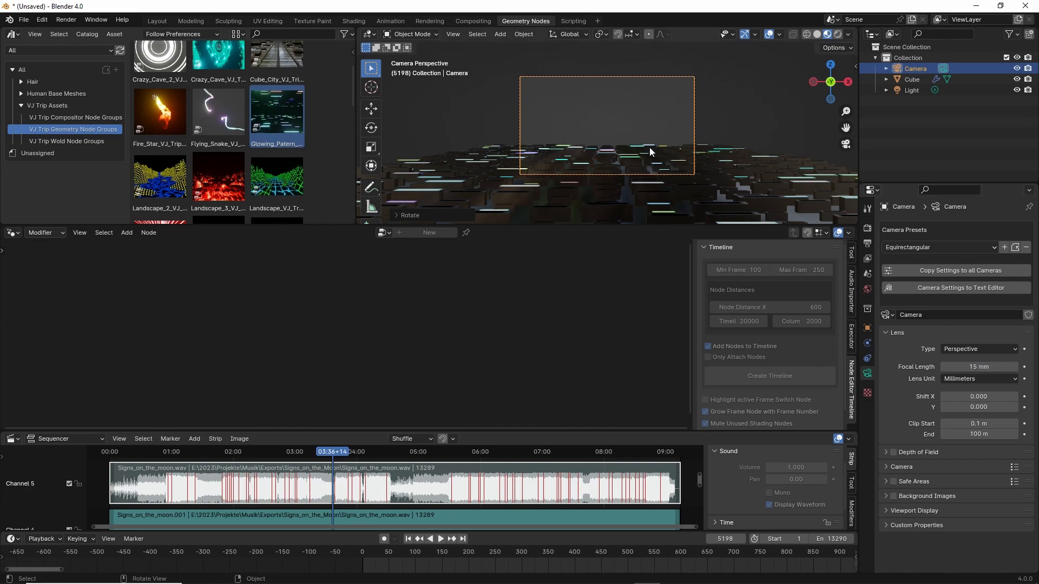
Step: Examine the glowing pattern's extent around the camera from above, and return to the camera view
{"action": "left_click", "coordinate": [631, 197]}
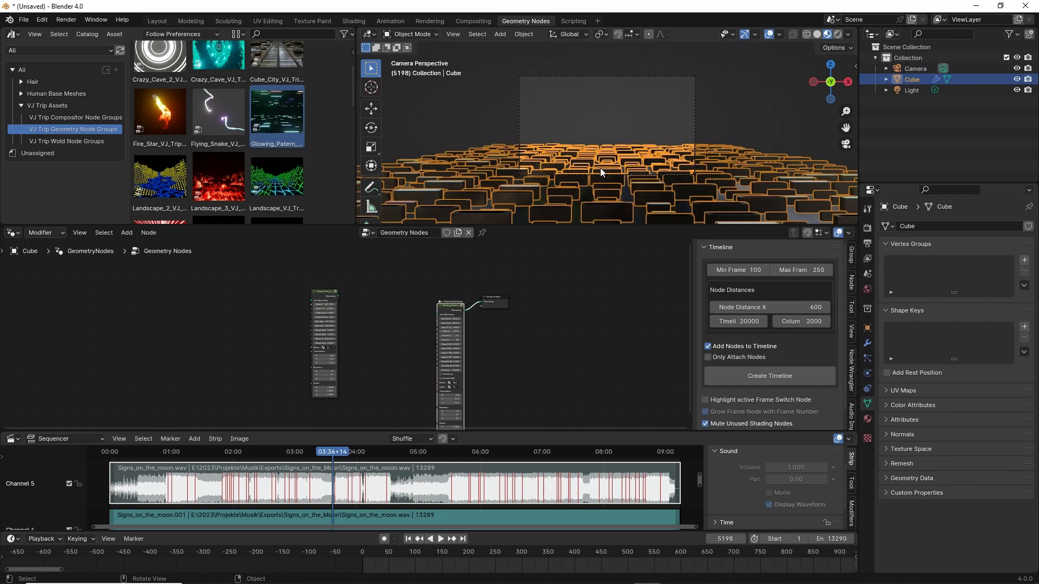
{"action": "key", "text": "alt+a"}
{"action": "middle_click_drag", "start_coordinate": [718, 166], "coordinate": [681, 158]}
{"action": "scroll", "coordinate": [676, 153], "scroll_direction": "down", "scroll_amount": 7}
{"action": "mouse_move", "coordinate": [633, 133]}
{"action": "middle_mouse_down"}
{"action": "mouse_move", "coordinate": [615, 139]}
{"action": "mouse_move", "coordinate": [632, 129]}
{"action": "mouse_move", "coordinate": [627, 118]}
{"action": "mouse_move", "coordinate": [606, 157]}
{"action": "mouse_move", "coordinate": [628, 131]}
{"action": "mouse_move", "coordinate": [603, 151]}
{"action": "mouse_move", "coordinate": [639, 146]}
{"action": "middle_mouse_up"}
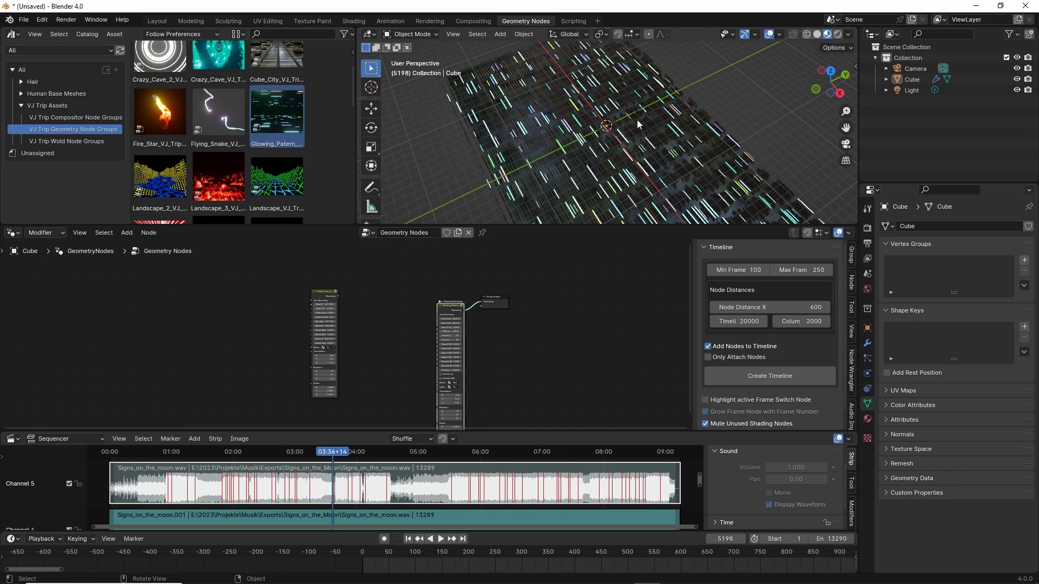
{"action": "key", "text": "KP_0"}
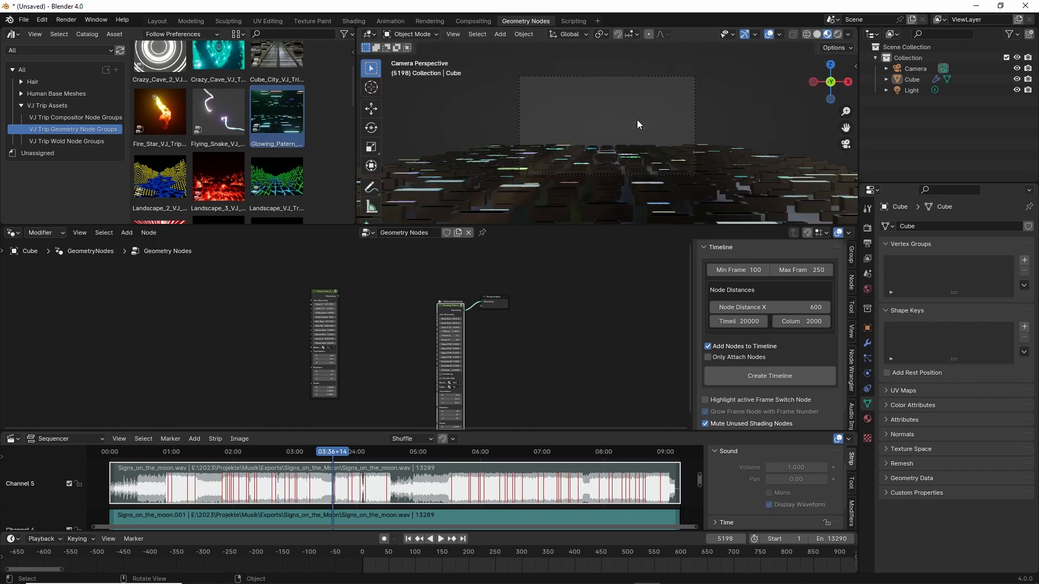
Step: Reposition the Glowing_Patern node slightly in the cube's node tree and set its Translation Y to 18.8 m
{"action": "left_click", "coordinate": [594, 152]}
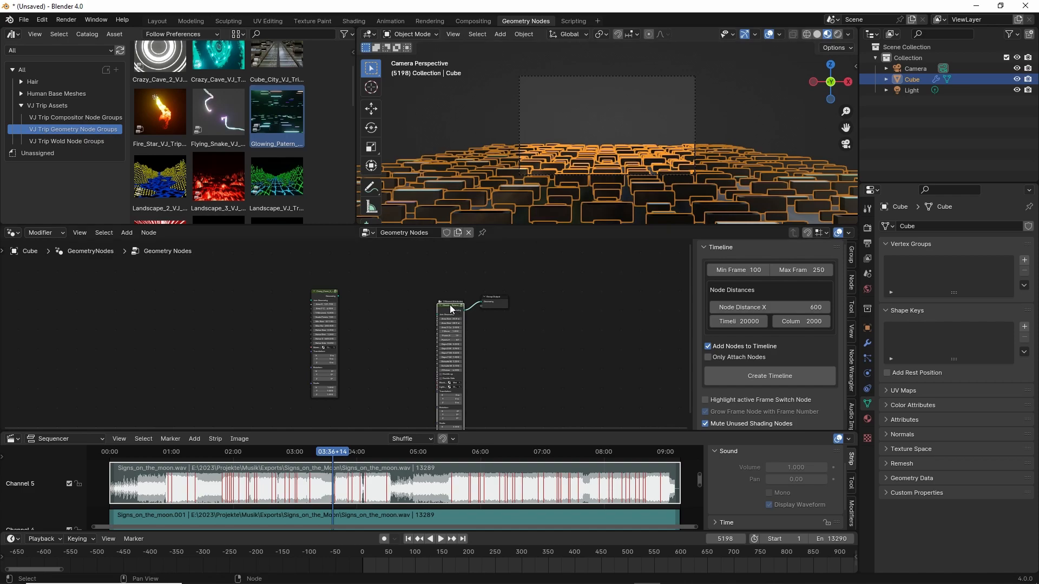
{"action": "left_click_drag", "start_coordinate": [451, 307], "coordinate": [427, 302]}
{"action": "middle_click_drag", "start_coordinate": [495, 336], "coordinate": [559, 258]}
{"action": "scroll", "coordinate": [521, 330], "scroll_direction": "up", "scroll_amount": 3}
{"action": "middle_click_drag", "start_coordinate": [685, 318], "coordinate": [455, 342]}
{"action": "scroll", "coordinate": [492, 349], "scroll_direction": "up", "scroll_amount": 3}
{"action": "middle_click_drag", "start_coordinate": [613, 382], "coordinate": [574, 368]}
{"action": "scroll", "coordinate": [475, 326], "scroll_direction": "up", "scroll_amount": 5}
{"action": "scroll", "coordinate": [475, 326], "scroll_direction": "up", "scroll_amount": 5}
{"action": "middle_click_drag", "start_coordinate": [574, 288], "coordinate": [584, 350]}
{"action": "scroll", "coordinate": [594, 279], "scroll_direction": "down", "scroll_amount": 1}
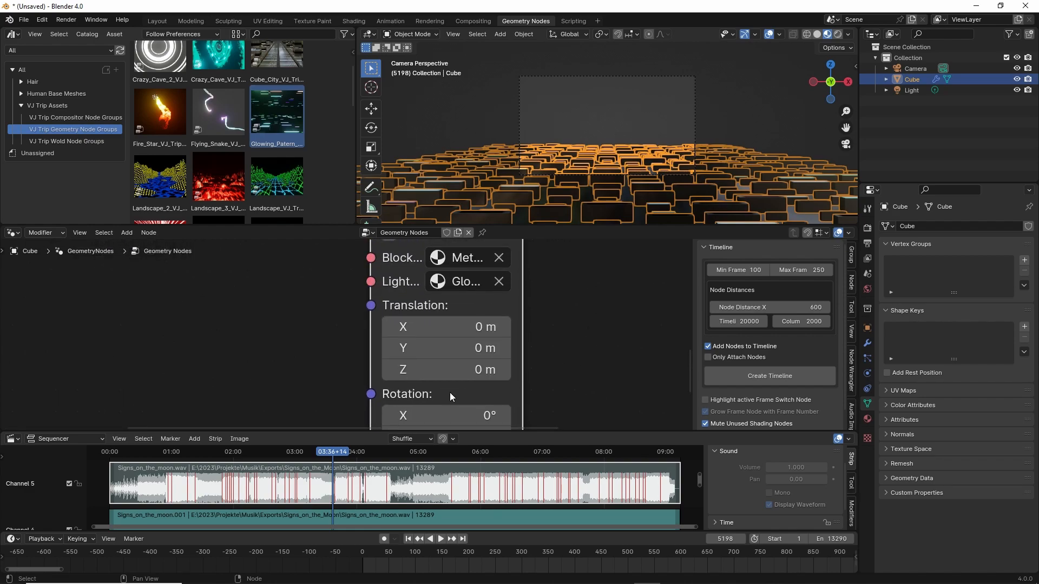
{"action": "left_click_drag", "start_coordinate": [448, 348], "coordinate": [551, 347]}
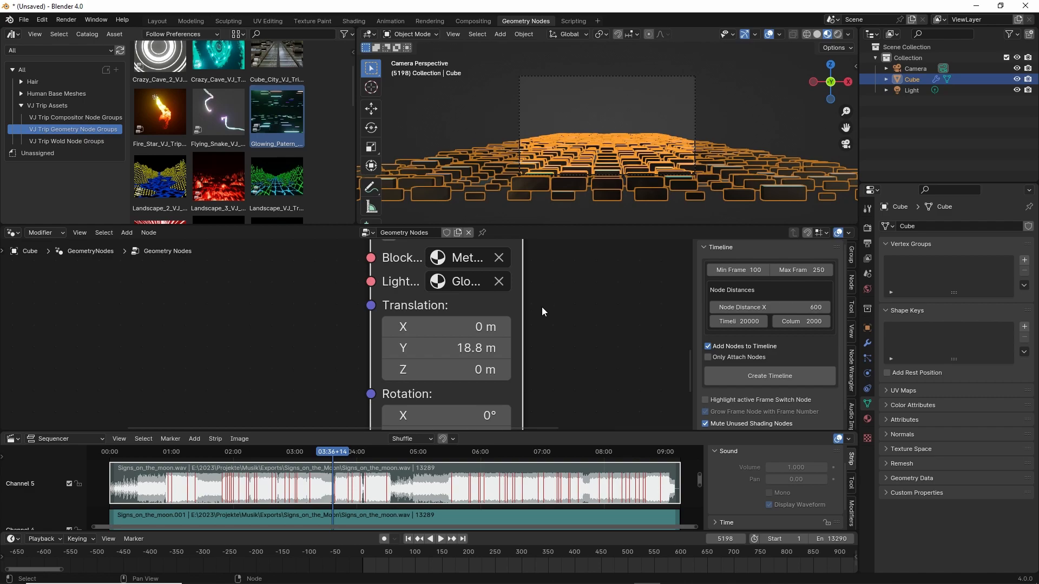
Step: Set the Glowing_Patern node's second Area Size value to 24 m and briefly play the animation to check the pattern
{"action": "scroll", "coordinate": [541, 308], "scroll_direction": "down", "scroll_amount": 8}
{"action": "middle_click_drag", "start_coordinate": [550, 263], "coordinate": [533, 348]}
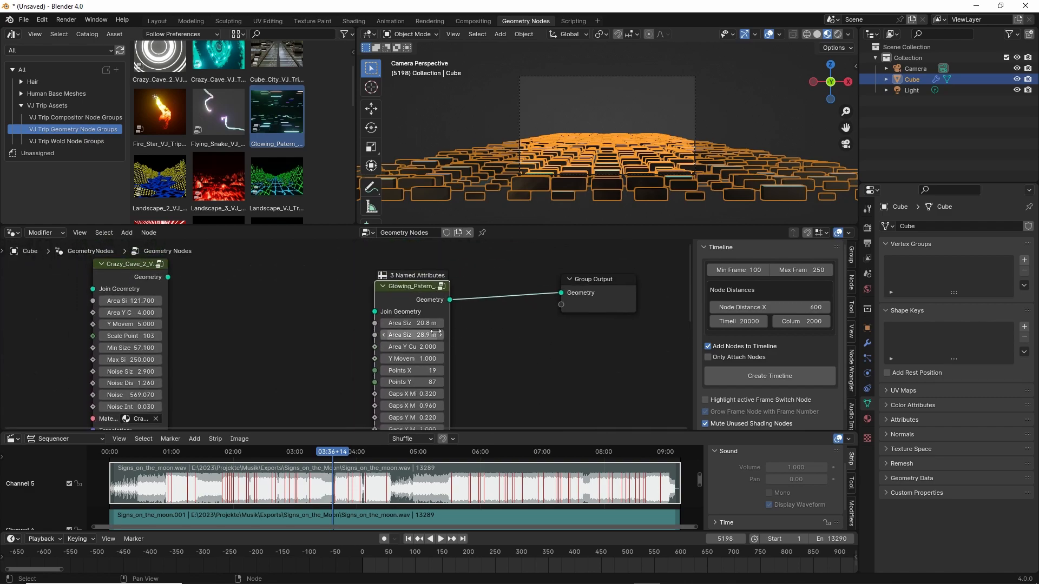
{"action": "scroll", "coordinate": [435, 333], "scroll_direction": "up", "scroll_amount": 2}
{"action": "left_click_drag", "start_coordinate": [446, 335], "coordinate": [448, 335]}
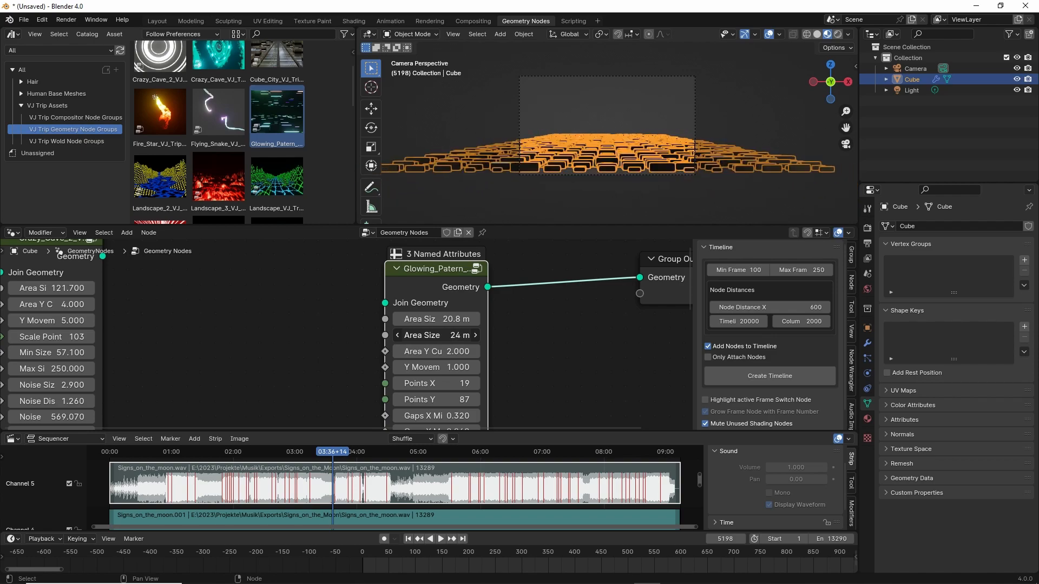
{"action": "key", "text": "space"}
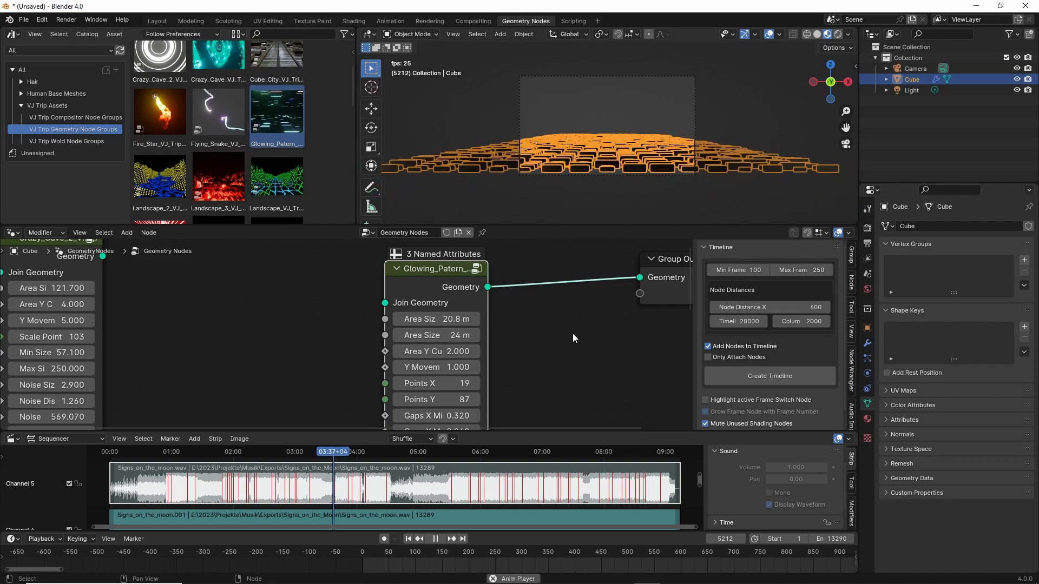
{"action": "key", "text": "space"}
{"action": "middle_click_drag", "start_coordinate": [569, 336], "coordinate": [597, 213]}
{"action": "scroll", "coordinate": [556, 397], "scroll_direction": "down", "scroll_amount": 5}
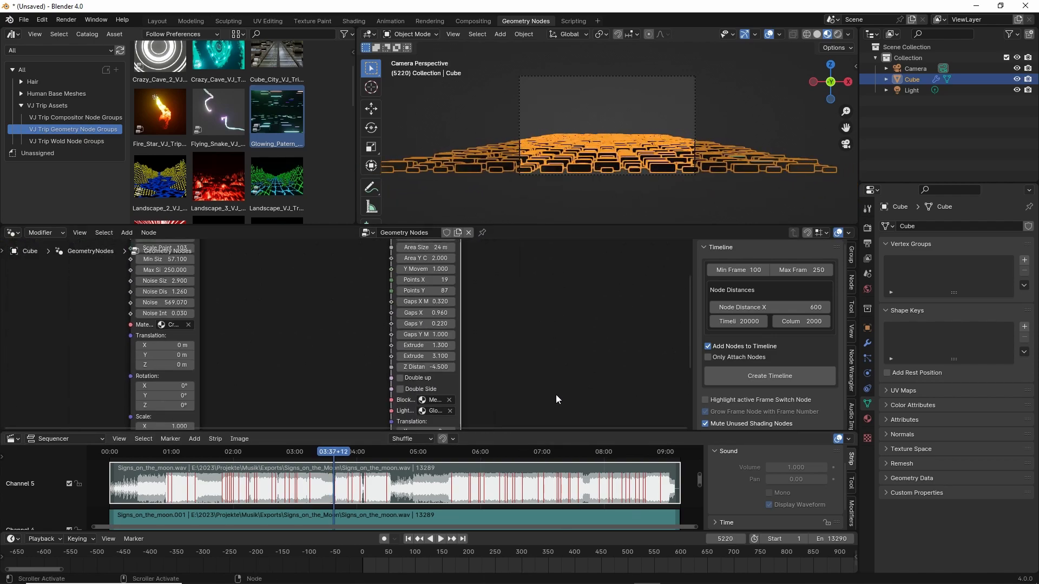
Step: Set the Glowing_Patern node's Translation Y to 14.6 m
{"action": "middle_click_drag", "start_coordinate": [556, 397], "coordinate": [570, 327]}
{"action": "left_click_drag", "start_coordinate": [441, 375], "coordinate": [425, 375]}
{"action": "scroll", "coordinate": [271, 280], "scroll_direction": "down", "scroll_amount": 6}
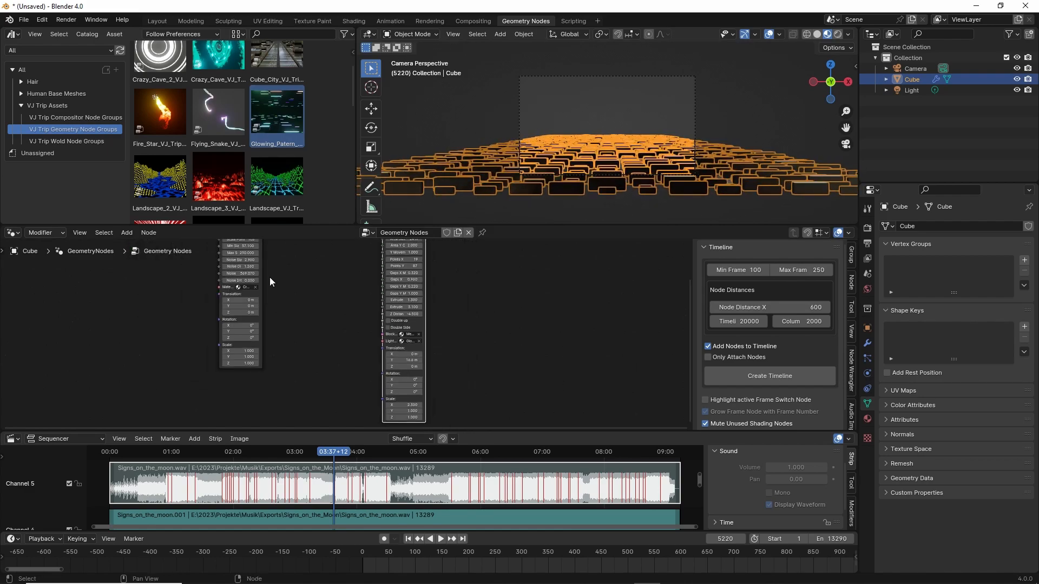
Step: Add the green and blue Landscape_VJ_Trip asset between the cave and glowing pattern nodes and connect it to the Group Output
{"action": "scroll", "coordinate": [291, 128], "scroll_direction": "down", "scroll_amount": 3}
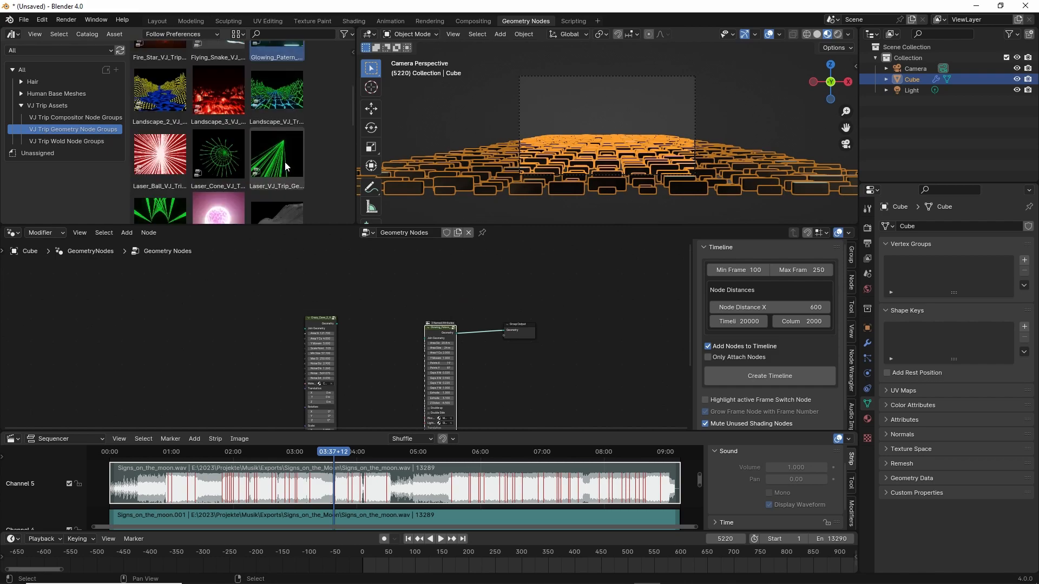
{"action": "left_click_drag", "start_coordinate": [283, 92], "coordinate": [383, 306]}
{"action": "left_click", "coordinate": [387, 307]}
{"action": "scroll", "coordinate": [407, 327], "scroll_direction": "up", "scroll_amount": 2}
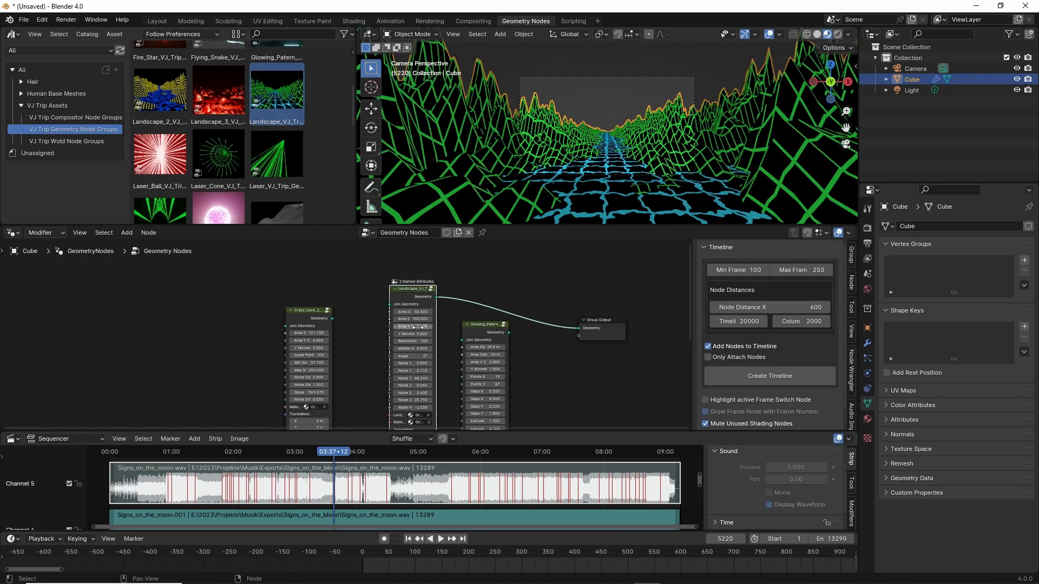
Step: Set the Landscape node's Resolution to 39 and widen the node so its setting names are readable
{"action": "scroll", "coordinate": [407, 327], "scroll_direction": "up", "scroll_amount": 2}
{"action": "scroll", "coordinate": [417, 333], "scroll_direction": "up", "scroll_amount": 1}
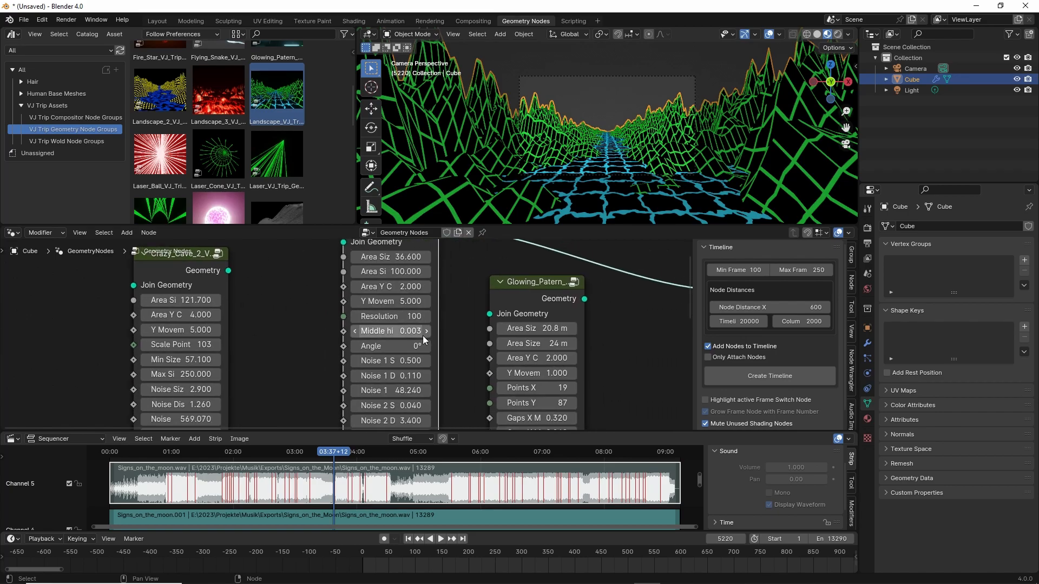
{"action": "left_click_drag", "start_coordinate": [411, 316], "coordinate": [373, 316]}
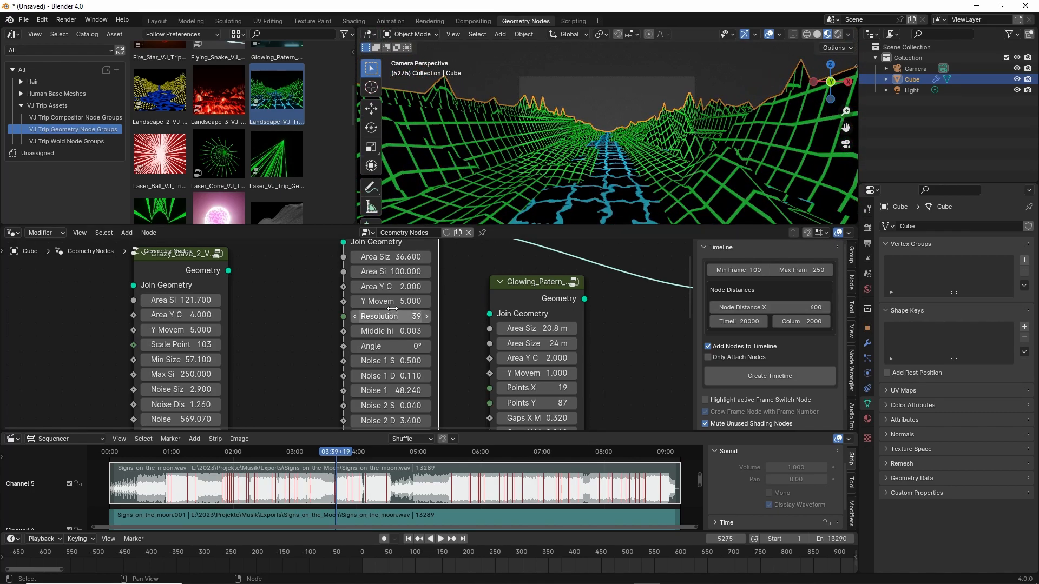
{"action": "left_click_drag", "start_coordinate": [439, 285], "coordinate": [472, 285]}
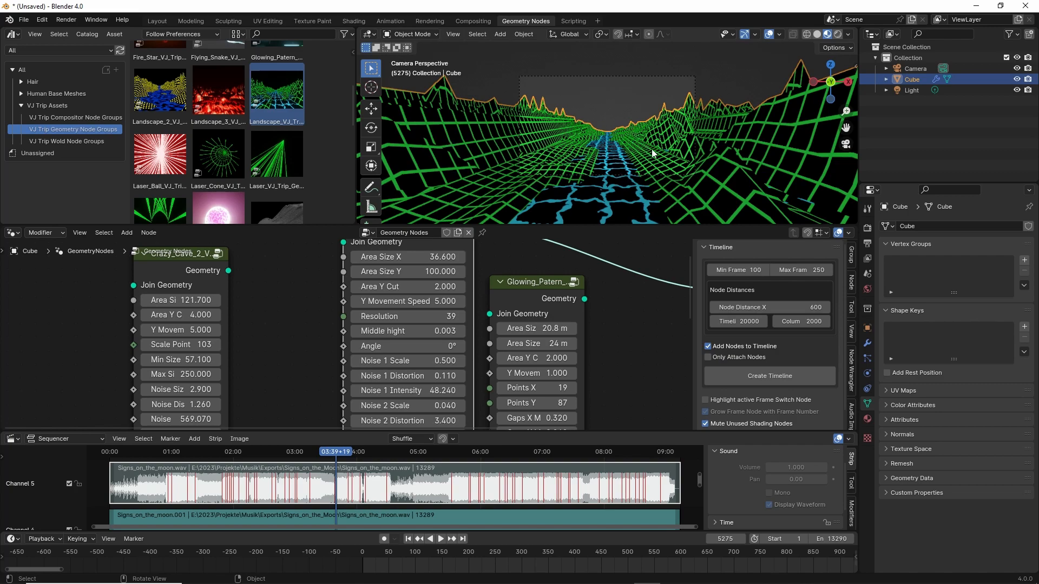
Step: Set the Landscape node's Area Y Cut to 12.4 and briefly play the animation
{"action": "left_click_drag", "start_coordinate": [430, 288], "coordinate": [490, 288]}
{"action": "key", "text": "space"}
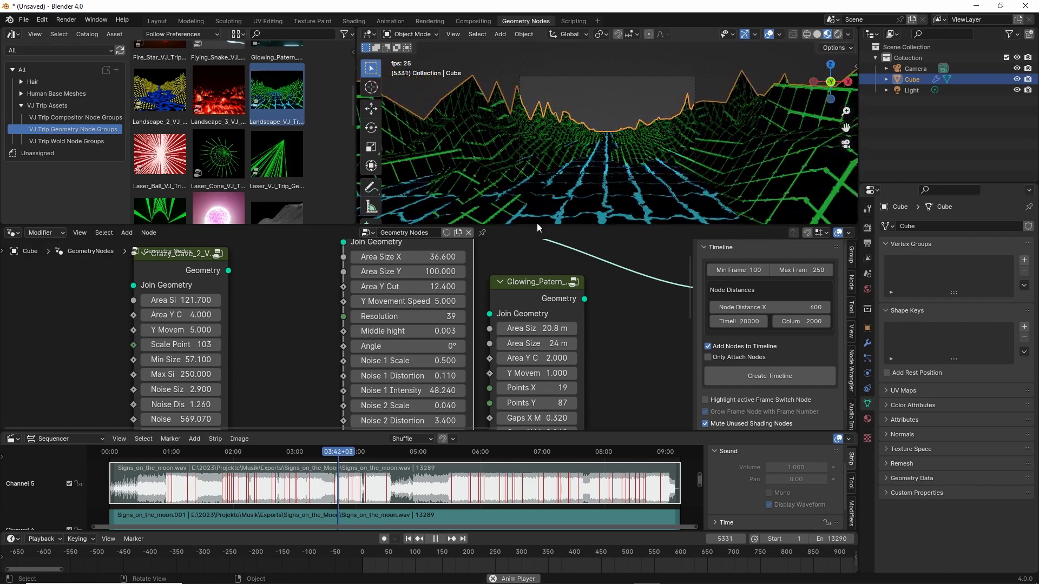
{"action": "key", "text": "space"}
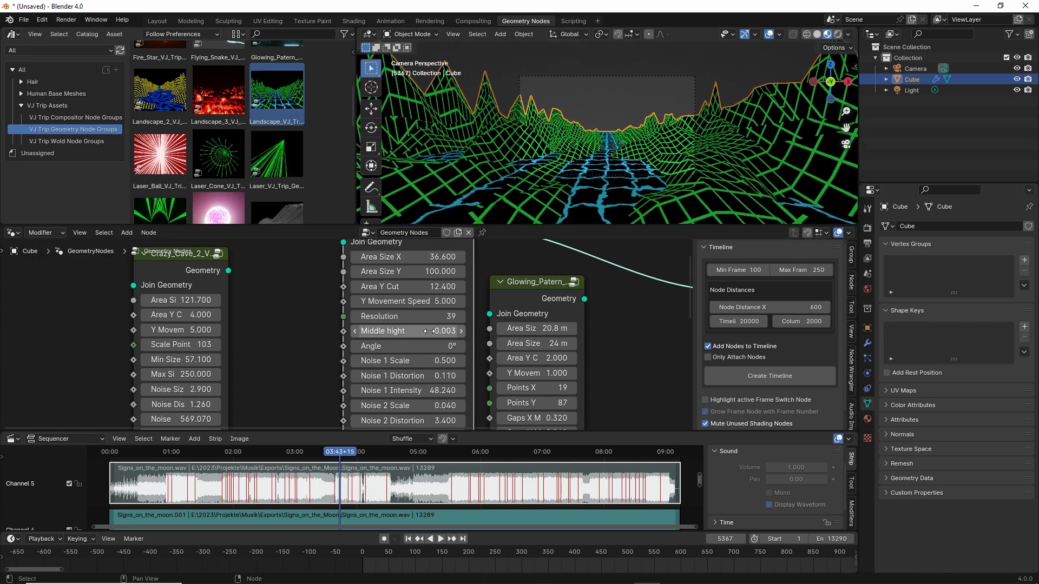
Step: Set the Landscape node's Resolution to 104 and Area Y Cut to 5.2, and check the animation
{"action": "left_click_drag", "start_coordinate": [413, 318], "coordinate": [373, 286]}
{"action": "key", "text": "space"}
{"action": "key", "text": "space"}
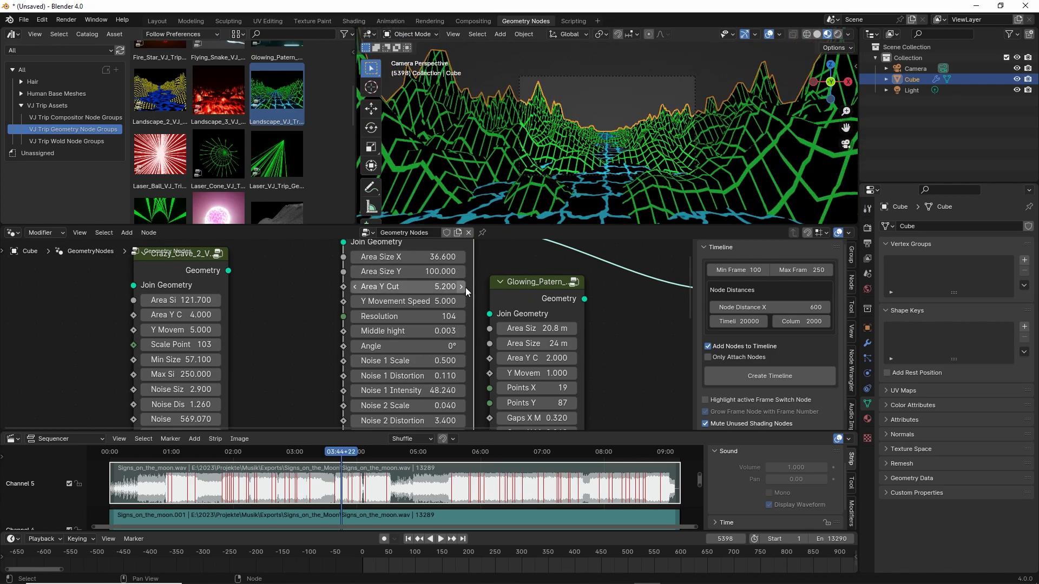
Step: Move the Glowing_Patern node aside, then connect the Crazy_Cave_2 node to the Group Output and briefly play the animation
{"action": "scroll", "coordinate": [465, 289], "scroll_direction": "down", "scroll_amount": 4}
{"action": "left_click_drag", "start_coordinate": [427, 279], "coordinate": [461, 304]}
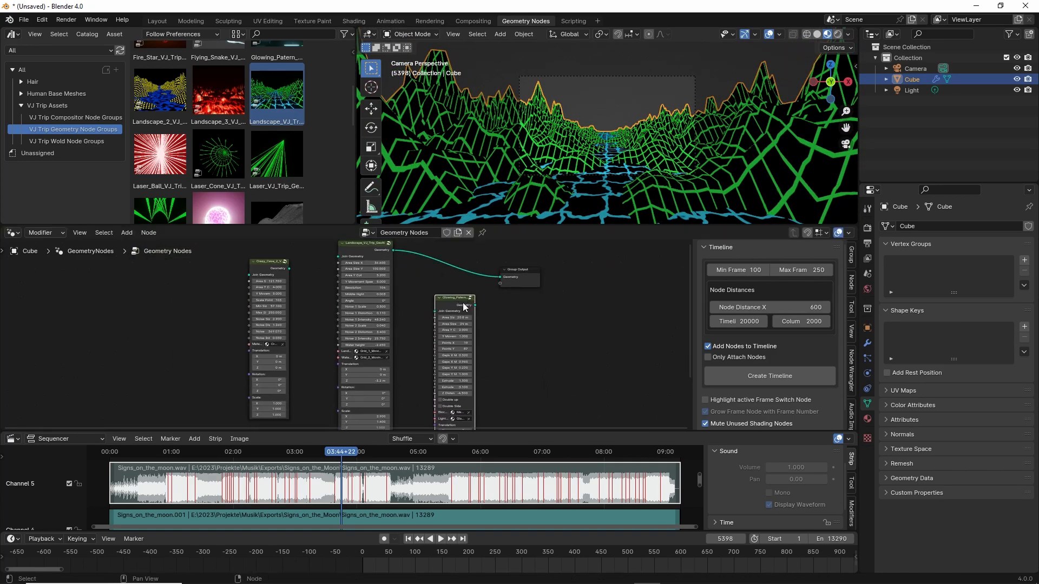
{"action": "scroll", "coordinate": [502, 325], "scroll_direction": "down", "scroll_amount": 5}
{"action": "mouse_move", "coordinate": [519, 334]}
{"action": "middle_mouse_down"}
{"action": "mouse_move", "coordinate": [550, 291]}
{"action": "mouse_move", "coordinate": [531, 336]}
{"action": "middle_mouse_up"}
{"action": "key", "text": "space"}
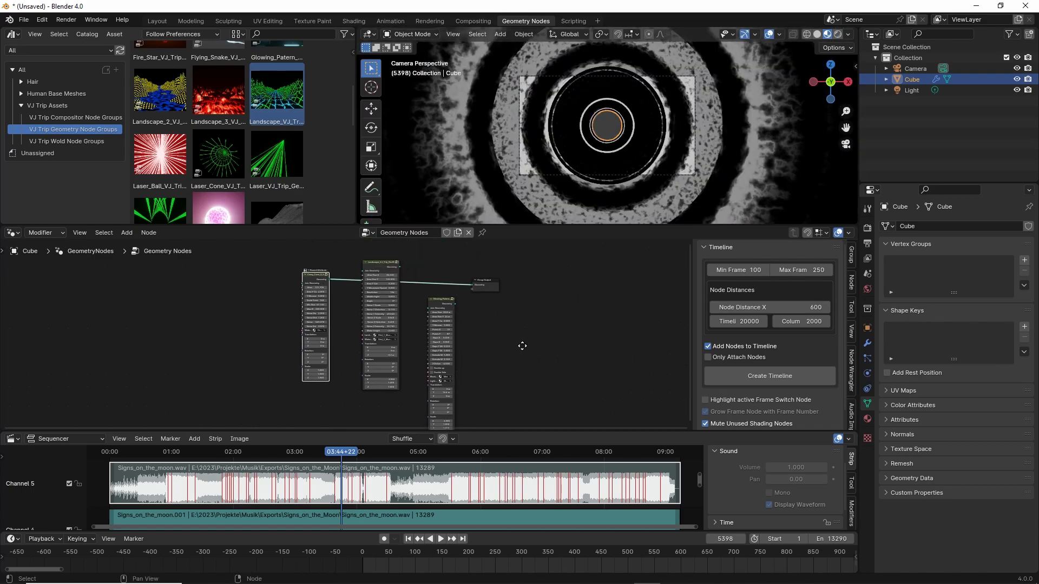
{"action": "key", "text": "space"}
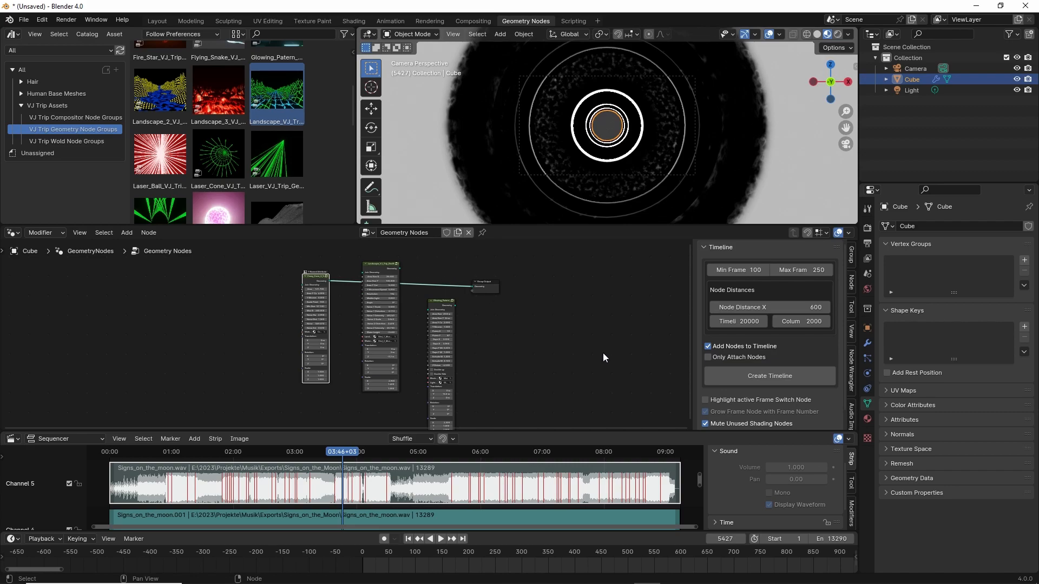
Step: Add the Multi_Frequency_1_VJ_Trip asset beside the other nodes, connect it to the Group Output and play the animation briefly
{"action": "scroll", "coordinate": [244, 136], "scroll_direction": "down", "scroll_amount": 5}
{"action": "left_click_drag", "start_coordinate": [274, 173], "coordinate": [537, 339]}
{"action": "key", "text": "space"}
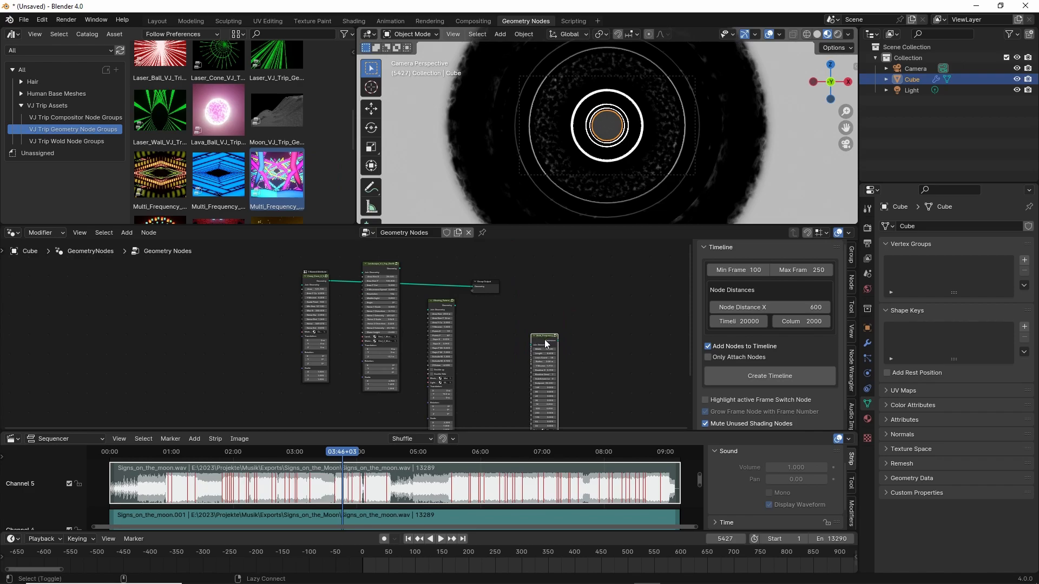
{"action": "middle_click_drag", "start_coordinate": [579, 337], "coordinate": [624, 280]}
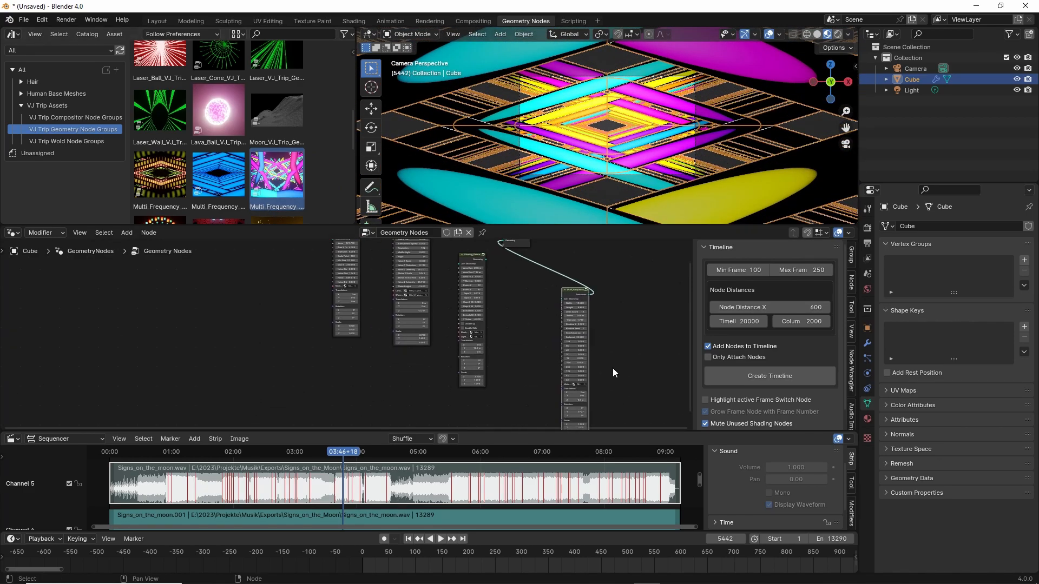
Step: Widen the Multi_Frequency_1_VJ_Trip node so its parameter names are fully readable
{"action": "scroll", "coordinate": [635, 348], "scroll_direction": "up", "scroll_amount": 5}
{"action": "middle_click_drag", "start_coordinate": [659, 345], "coordinate": [453, 271]}
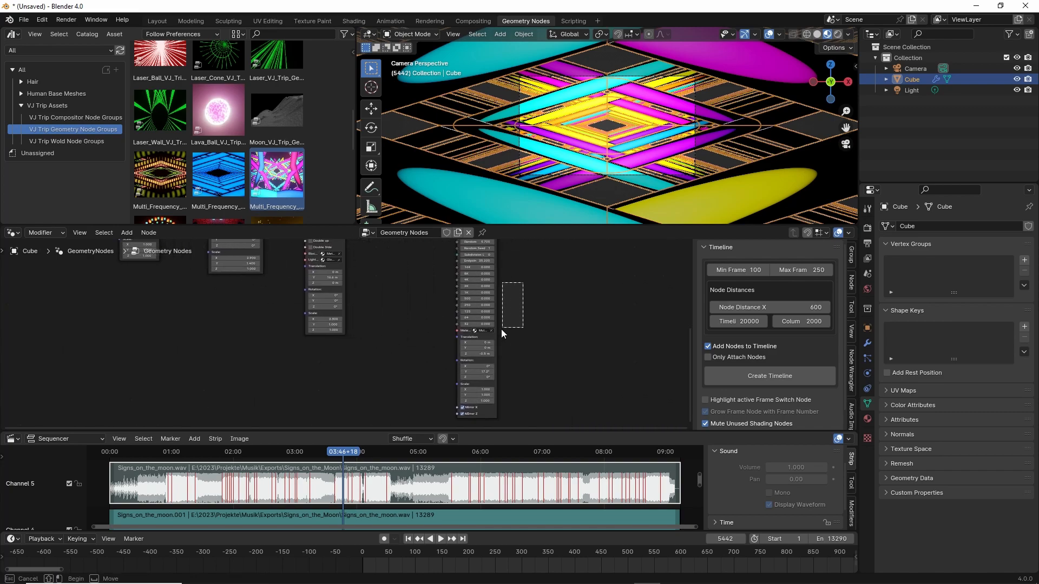
{"action": "left_click_drag", "start_coordinate": [497, 347], "coordinate": [551, 348]}
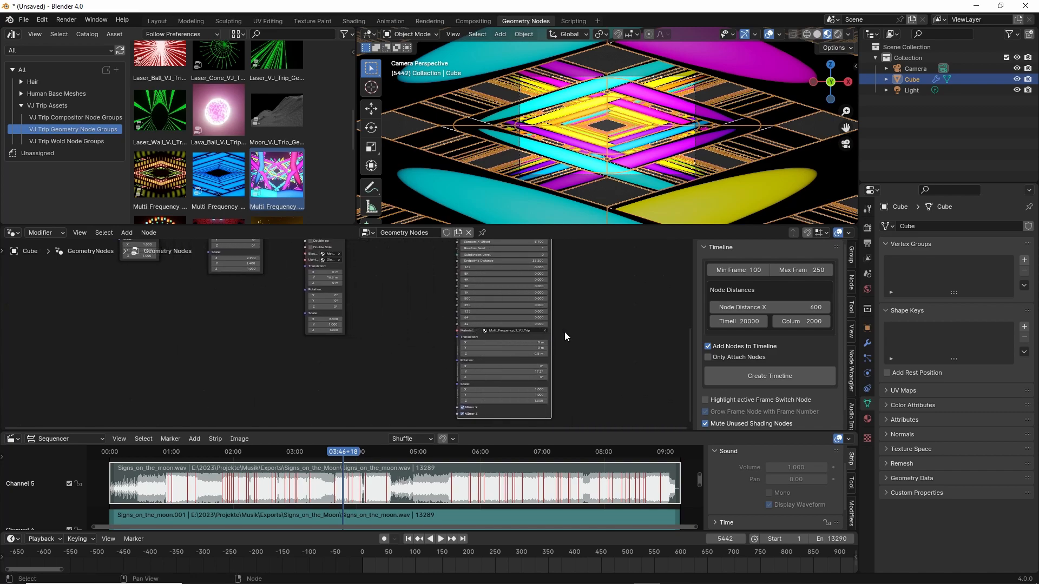
Step: Add an All Frequency audio node from the Audio Importer and place it just before the Multi_Frequency node's frequency inputs
{"action": "scroll", "coordinate": [852, 378], "scroll_direction": "down", "scroll_amount": 2}
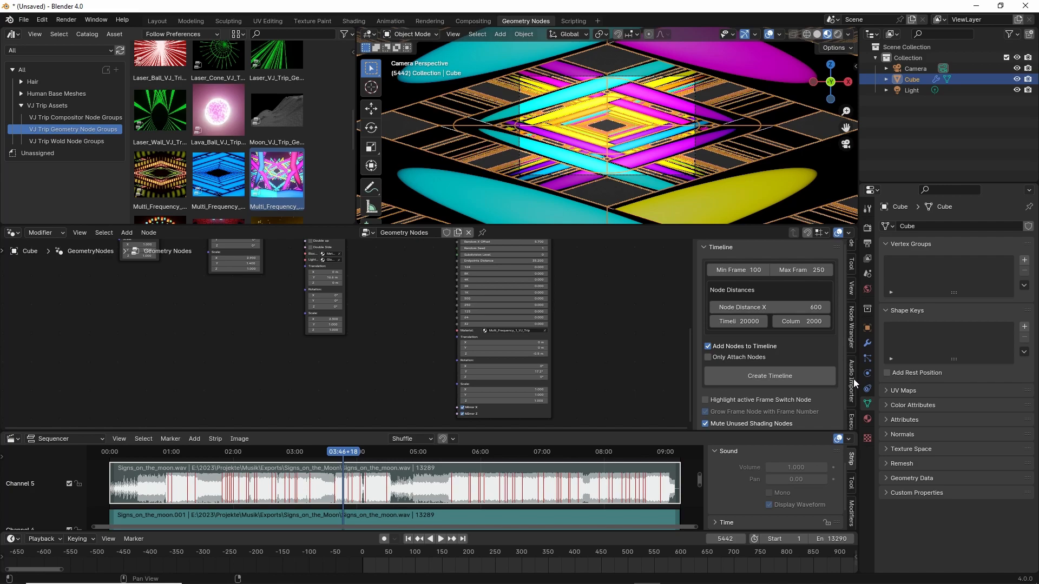
{"action": "scroll", "coordinate": [852, 278], "scroll_direction": "down", "scroll_amount": 4}
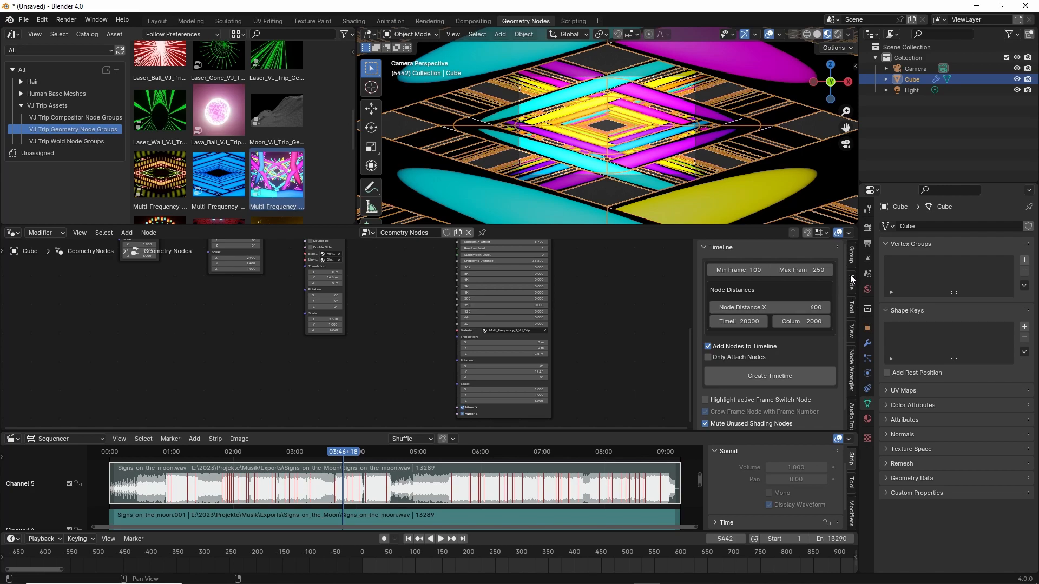
{"action": "left_click", "coordinate": [850, 313]}
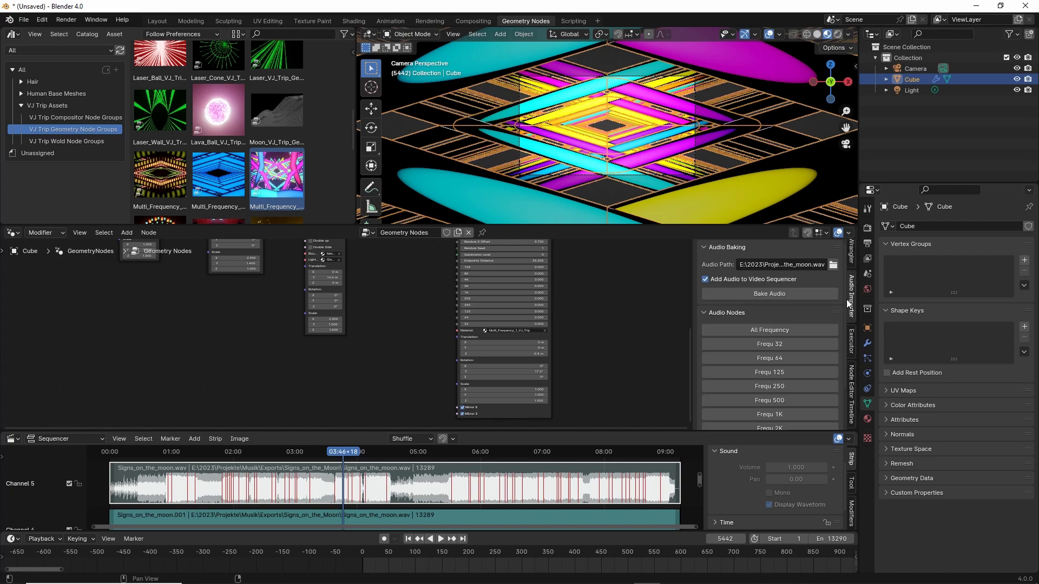
{"action": "left_click", "coordinate": [768, 330]}
{"action": "left_click", "coordinate": [377, 254]}
{"action": "middle_click_drag", "start_coordinate": [587, 288], "coordinate": [597, 348]}
{"action": "mouse_move", "coordinate": [407, 338]}
{"action": "left_mouse_down"}
{"action": "mouse_move", "coordinate": [392, 287]}
{"action": "mouse_move", "coordinate": [413, 314]}
{"action": "mouse_move", "coordinate": [416, 349]}
{"action": "left_mouse_up"}
{"action": "scroll", "coordinate": [462, 353], "scroll_direction": "up", "scroll_amount": 2}
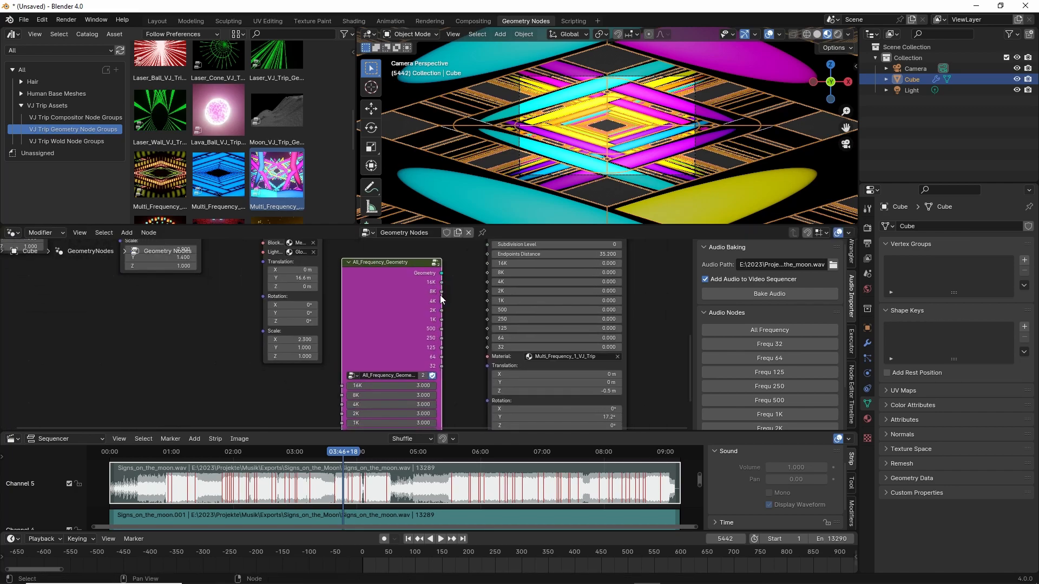
{"action": "left_click_drag", "start_coordinate": [406, 310], "coordinate": [411, 290]}
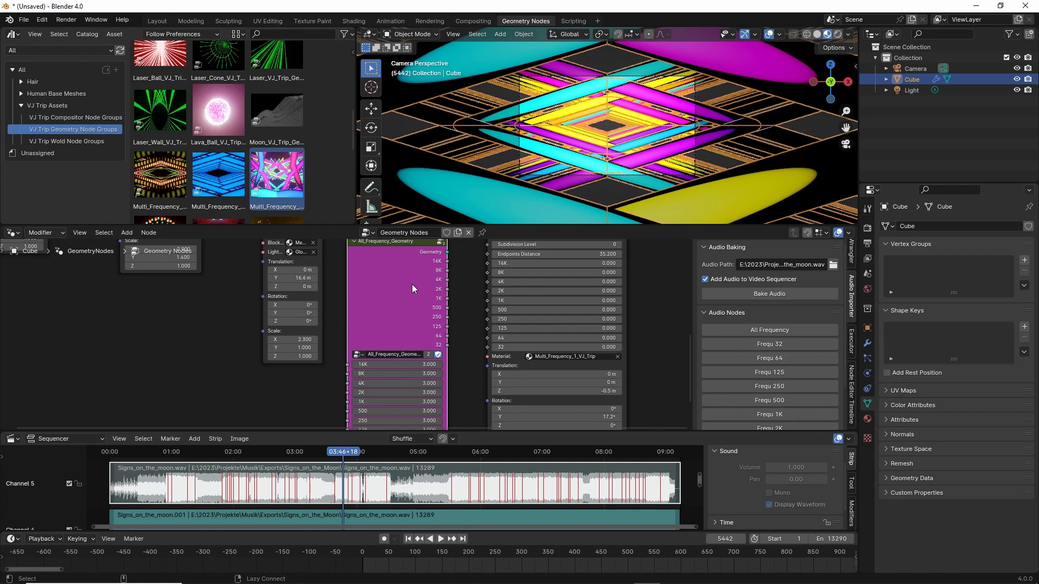
Step: Link the audio node's 16K to 32 outputs to the matching Multi_Frequency inputs and play the animation to check them
{"action": "right_click_drag", "start_coordinate": [412, 284], "coordinate": [506, 287], "text": "alt"}
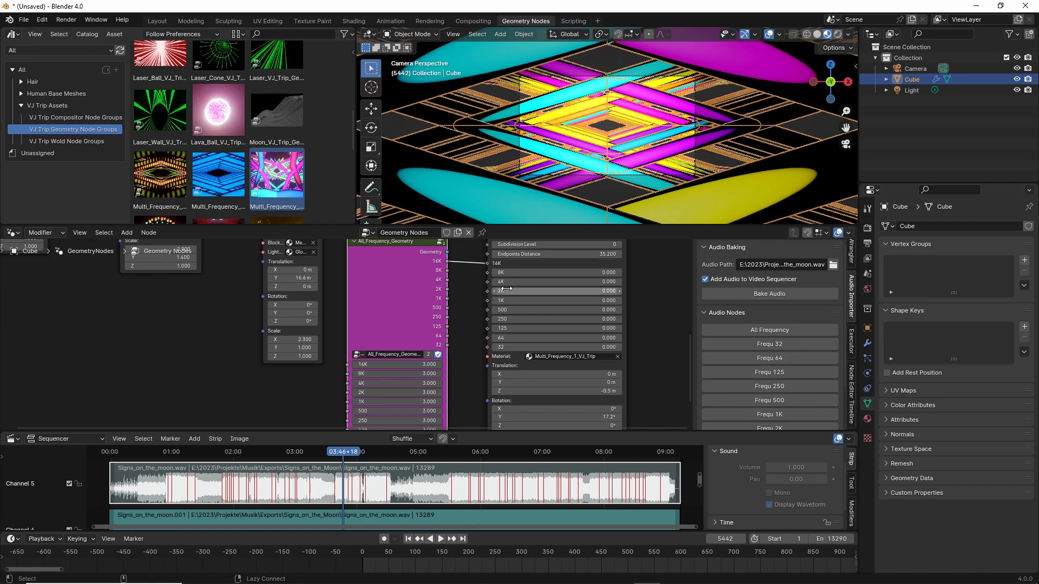
{"action": "right_click_drag", "start_coordinate": [418, 291], "coordinate": [527, 303], "text": "alt"}
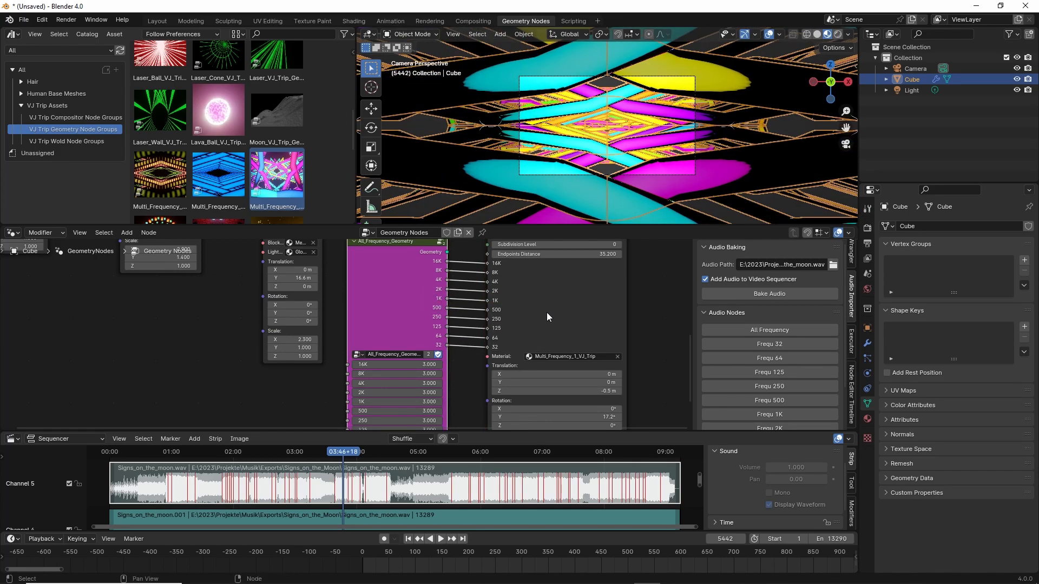
{"action": "key", "text": "space"}
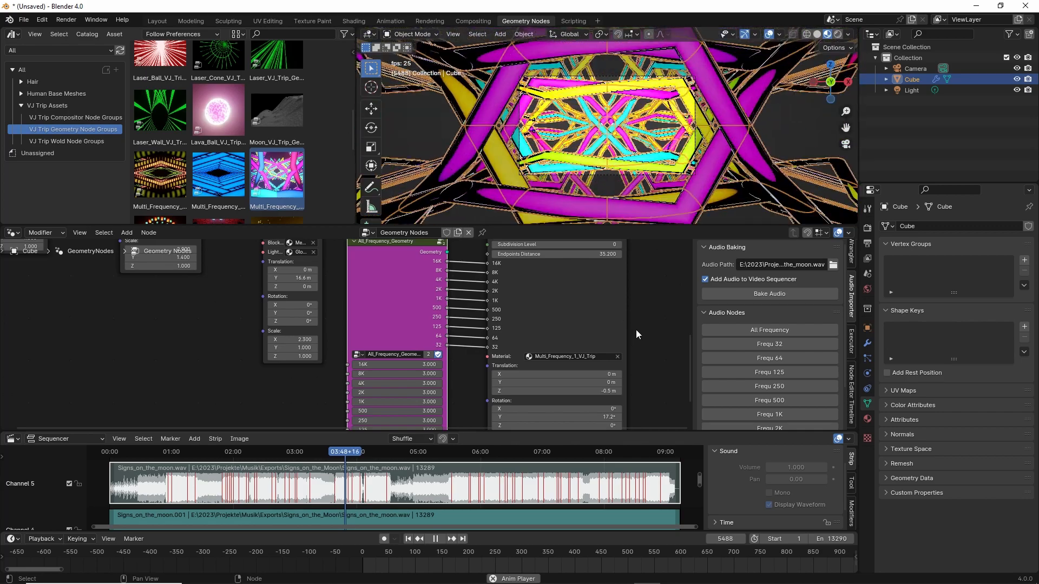
{"action": "key", "text": "space"}
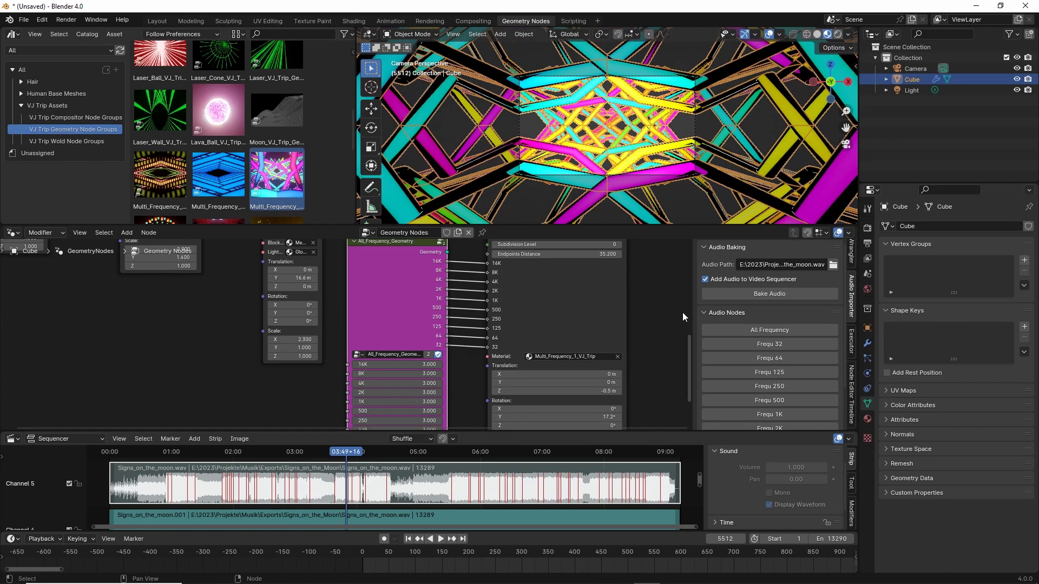
Step: Rearrange the All_Frequency_Geometry and Multi_Frequency nodes side by side, apart from the other scene nodes
{"action": "scroll", "coordinate": [628, 335], "scroll_direction": "down", "scroll_amount": 10}
{"action": "middle_click_drag", "start_coordinate": [598, 326], "coordinate": [574, 348]}
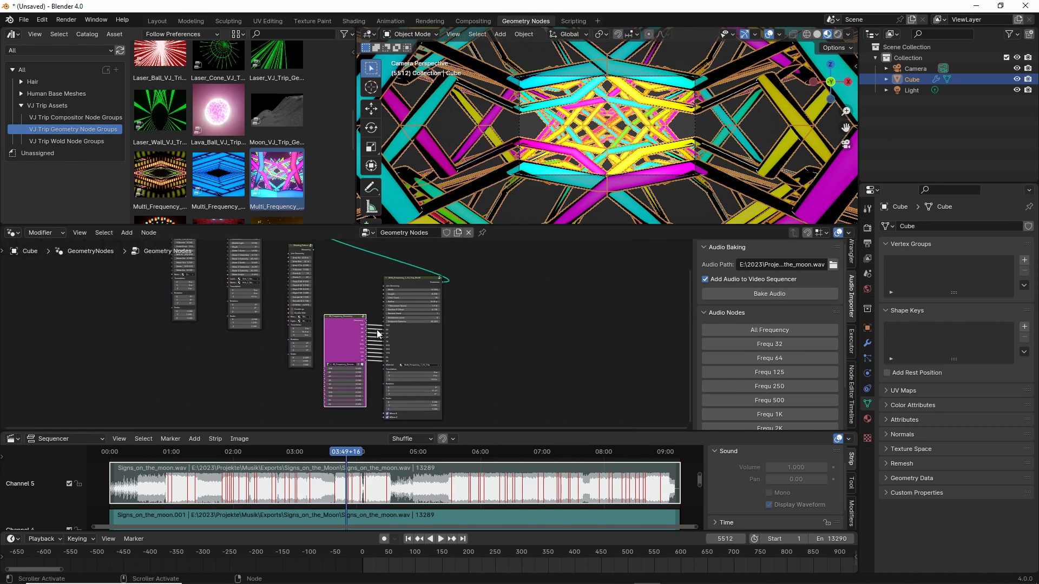
{"action": "middle_click_drag", "start_coordinate": [499, 332], "coordinate": [542, 328]}
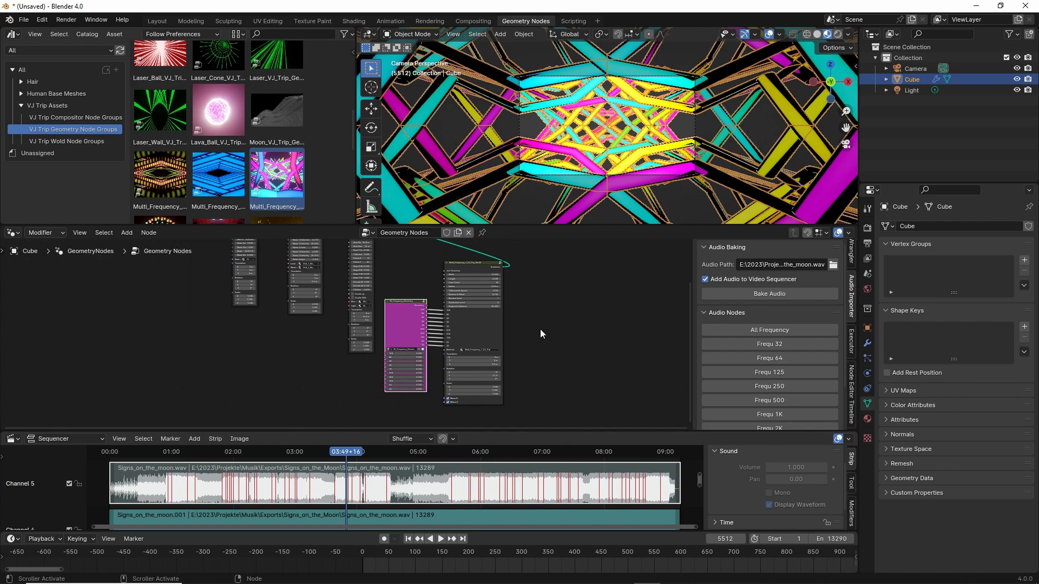
{"action": "left_click_drag", "start_coordinate": [400, 324], "coordinate": [404, 327]}
{"action": "left_click_drag", "start_coordinate": [537, 291], "coordinate": [392, 385]}
{"action": "mouse_move", "coordinate": [482, 324]}
{"action": "left_click", "coordinate": [514, 326]}
{"action": "scroll", "coordinate": [485, 266], "scroll_direction": "down", "scroll_amount": 2}
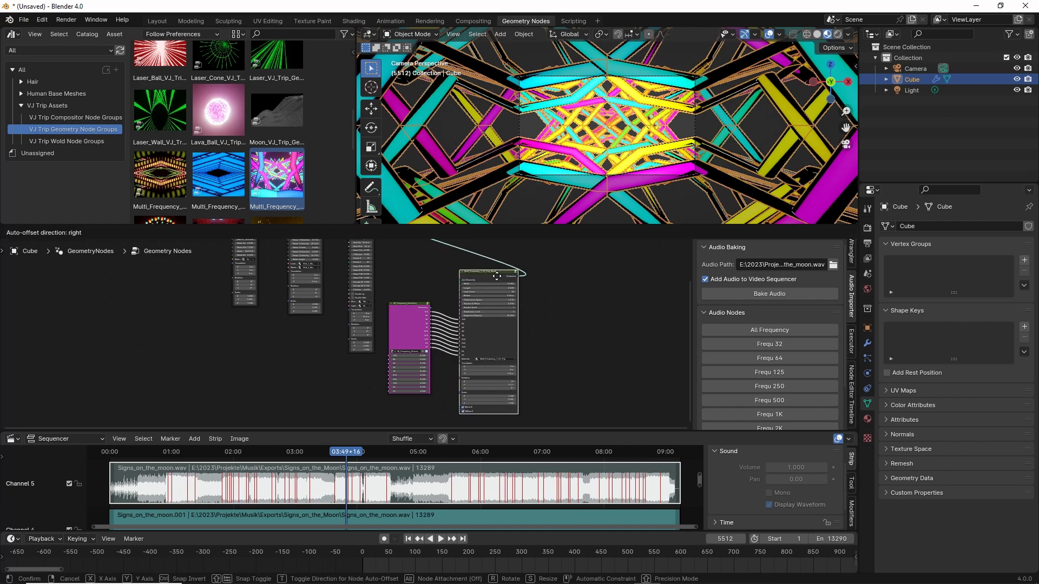
Step: Move the Group Output node further to the right of the scene nodes
{"action": "middle_click_drag", "start_coordinate": [537, 271], "coordinate": [559, 307]}
{"action": "left_click_drag", "start_coordinate": [447, 265], "coordinate": [405, 293]}
{"action": "key", "text": "g"}
{"action": "left_click", "coordinate": [601, 281]}
{"action": "middle_click_drag", "start_coordinate": [515, 352], "coordinate": [543, 292]}
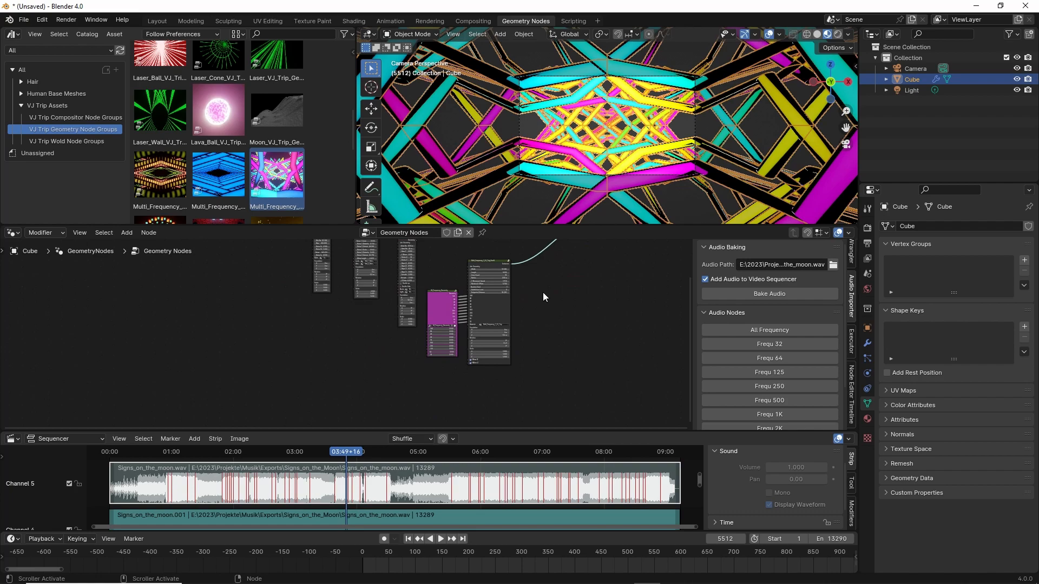
Step: Combine the All_Frequency_Geometry and Multi_Frequency nodes into one node group and return to the main node tree
{"action": "left_click", "coordinate": [444, 307]}
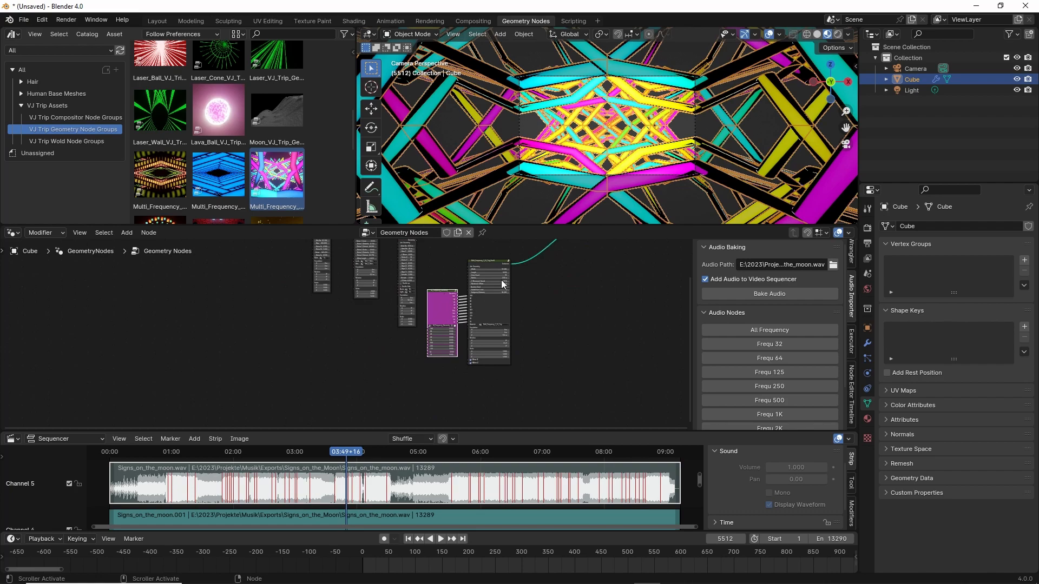
{"action": "left_click", "coordinate": [492, 262], "text": "shift"}
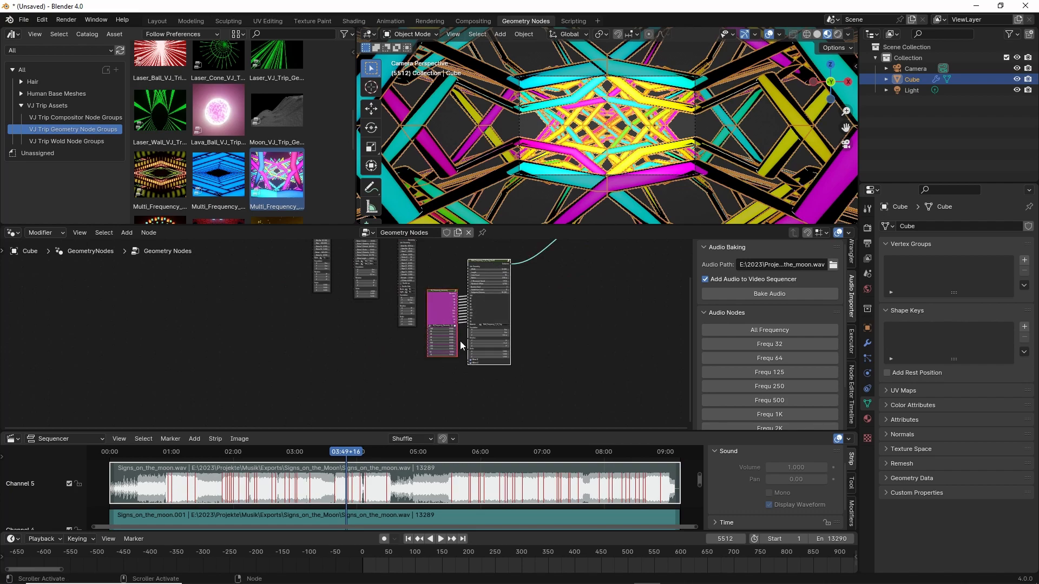
{"action": "key", "text": "ctrl+g"}
{"action": "key", "text": "Tab"}
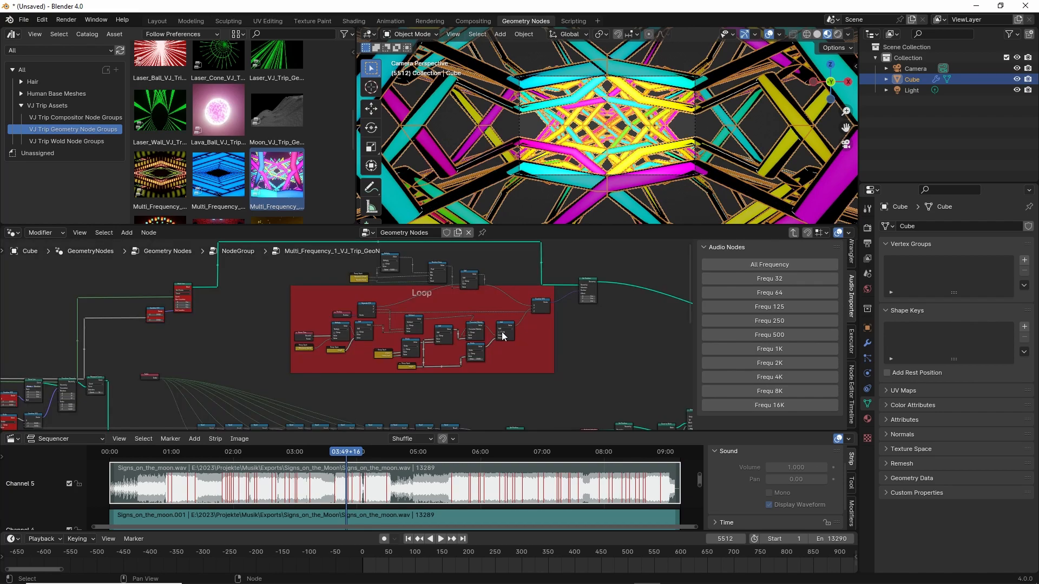
{"action": "key", "text": "Tab"}
{"action": "key", "text": "Tab"}
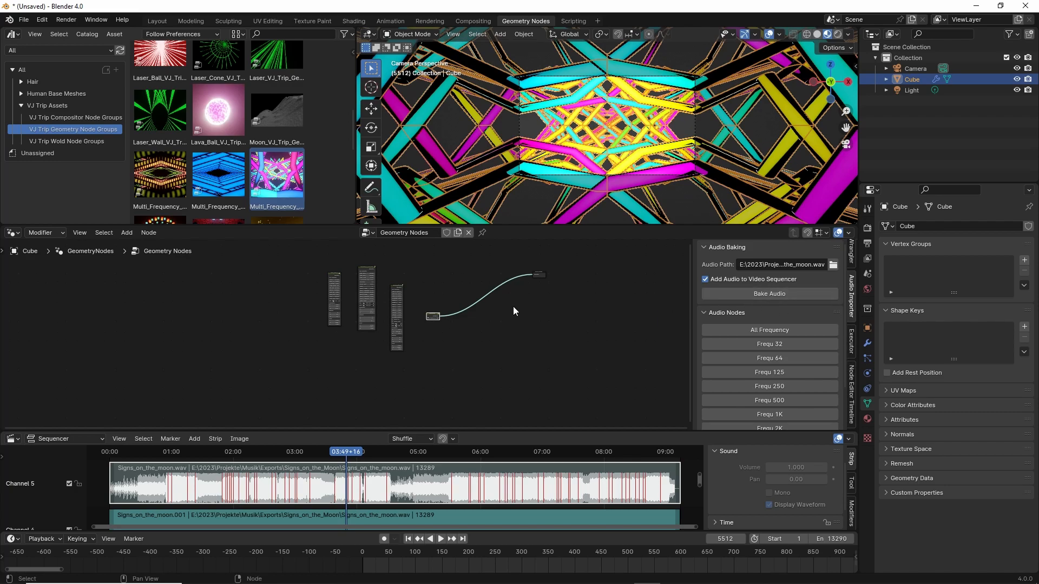
Step: Give the new node group a custom green color
{"action": "scroll", "coordinate": [852, 255], "scroll_direction": "up", "scroll_amount": 5}
{"action": "left_click", "coordinate": [852, 282]}
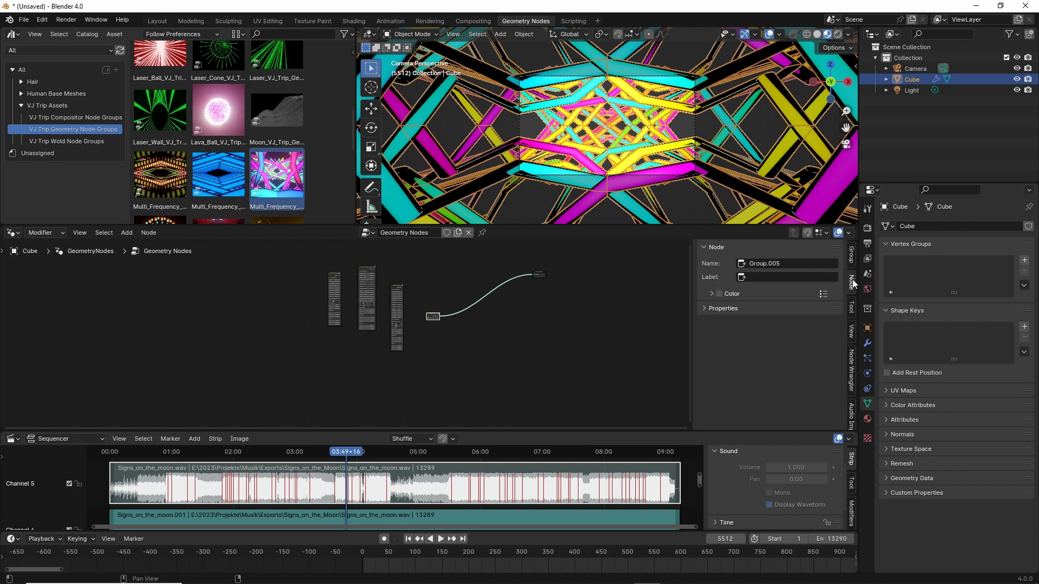
{"action": "left_click", "coordinate": [713, 293]}
{"action": "left_click", "coordinate": [710, 294]}
{"action": "left_click", "coordinate": [725, 310]}
{"action": "left_click", "coordinate": [752, 214]}
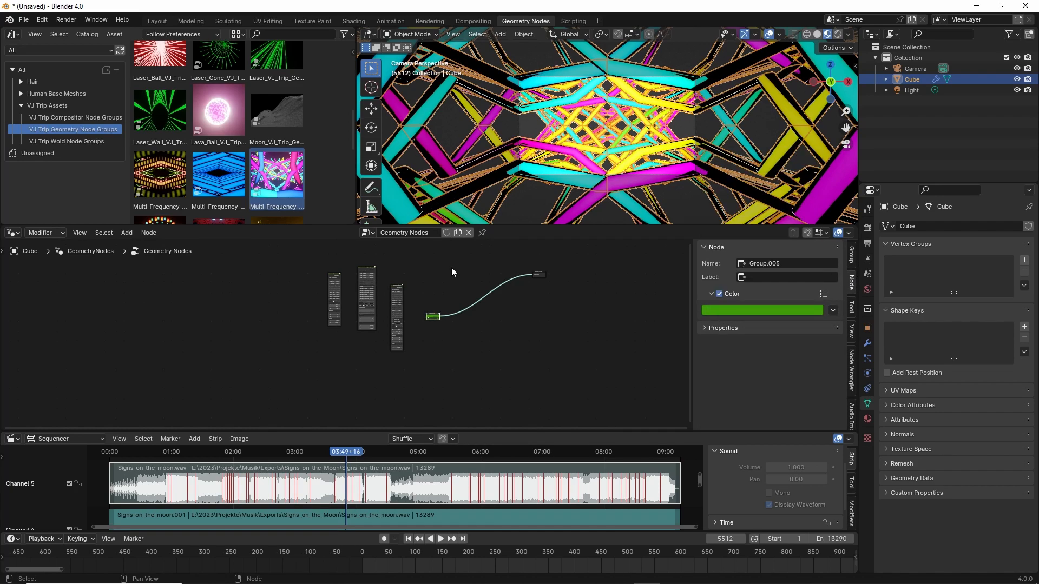
Step: Give the middle scene node Group.002 a custom orange color with hue 0.068, saturation 0.900 and value 0.608
{"action": "left_click", "coordinate": [374, 277]}
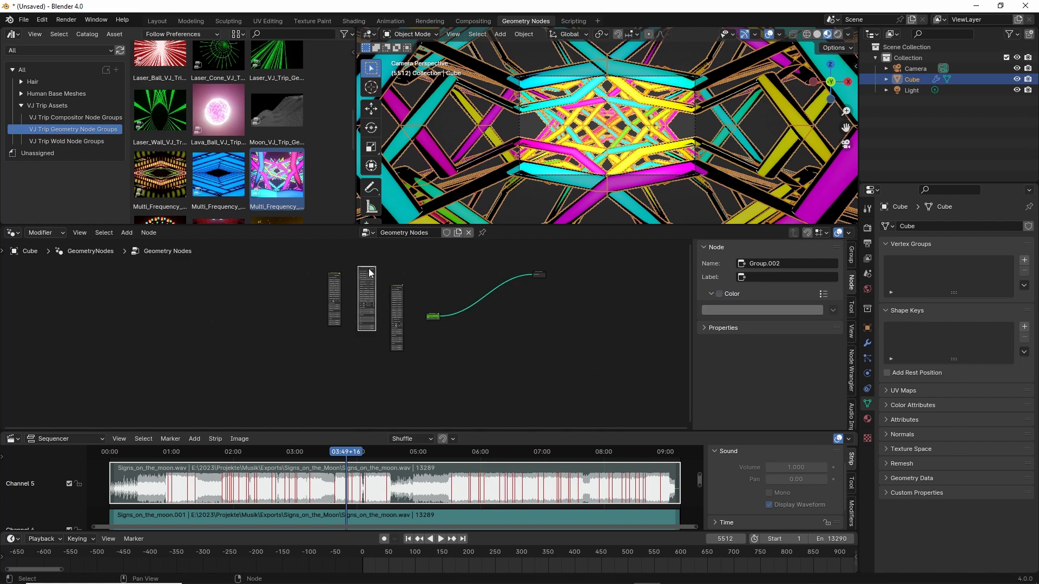
{"action": "left_click", "coordinate": [721, 308]}
{"action": "left_click", "coordinate": [736, 237]}
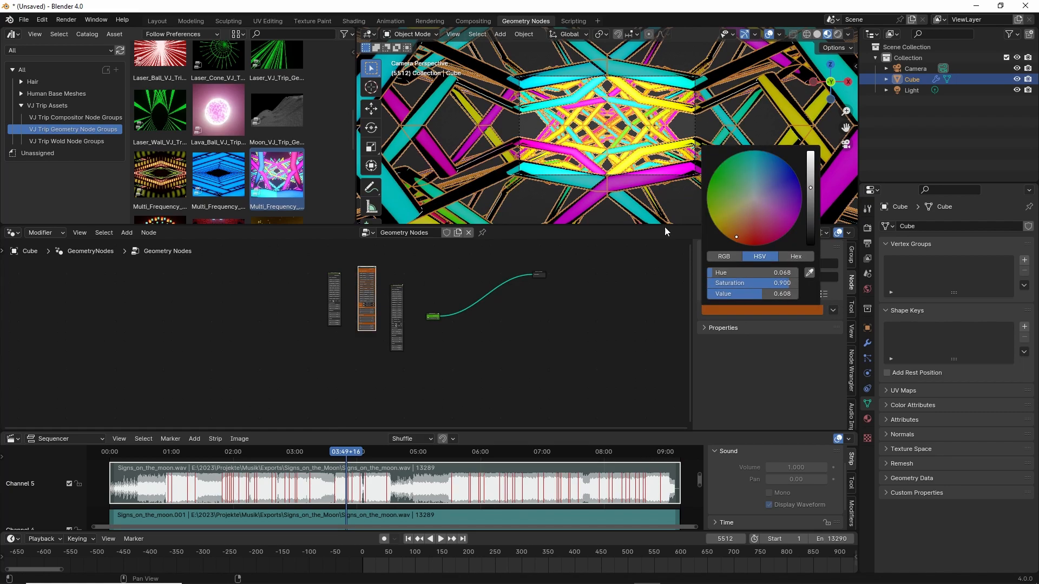
Step: Give the first scene node, Group, a custom blue color with hue 0.644, saturation 0.882 and value 0.608
{"action": "left_click", "coordinate": [334, 277]}
{"action": "left_click", "coordinate": [719, 293]}
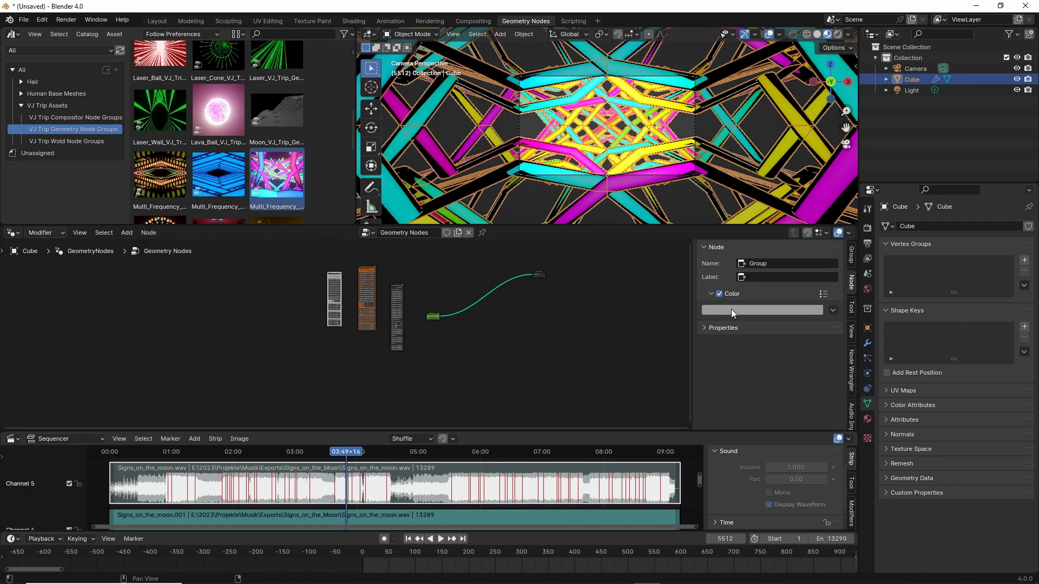
{"action": "left_click", "coordinate": [732, 310]}
{"action": "left_click", "coordinate": [761, 203]}
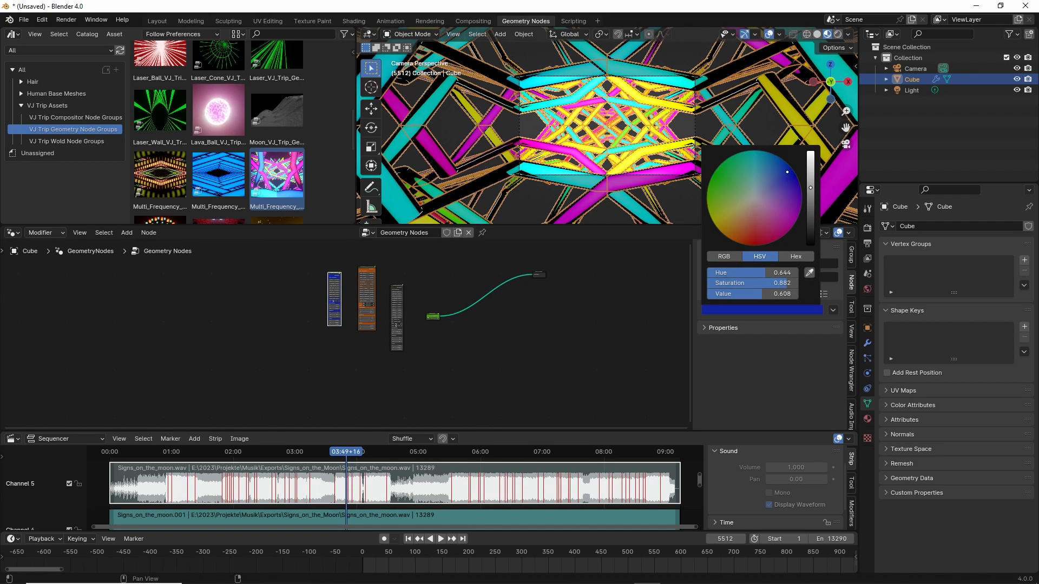
Step: Give the scene node Group.001 a purple color with hue 0.803, saturation 0.841 and value 0.608, and move the green group node slightly up
{"action": "left_click", "coordinate": [402, 289]}
{"action": "left_click", "coordinate": [708, 293]}
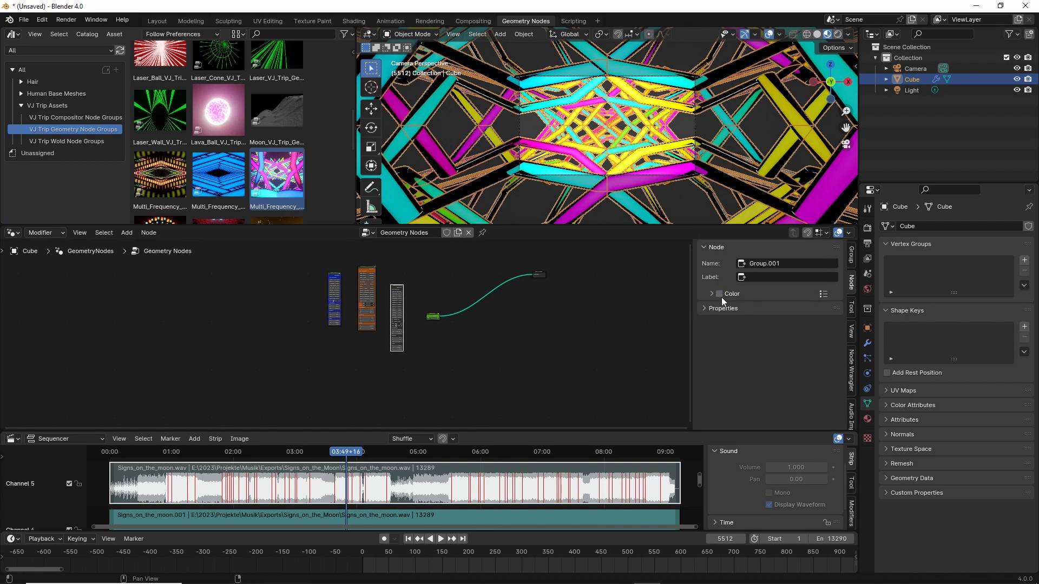
{"action": "left_click", "coordinate": [719, 293]}
{"action": "left_click", "coordinate": [738, 310]}
{"action": "left_click_drag", "start_coordinate": [761, 202], "coordinate": [790, 210]}
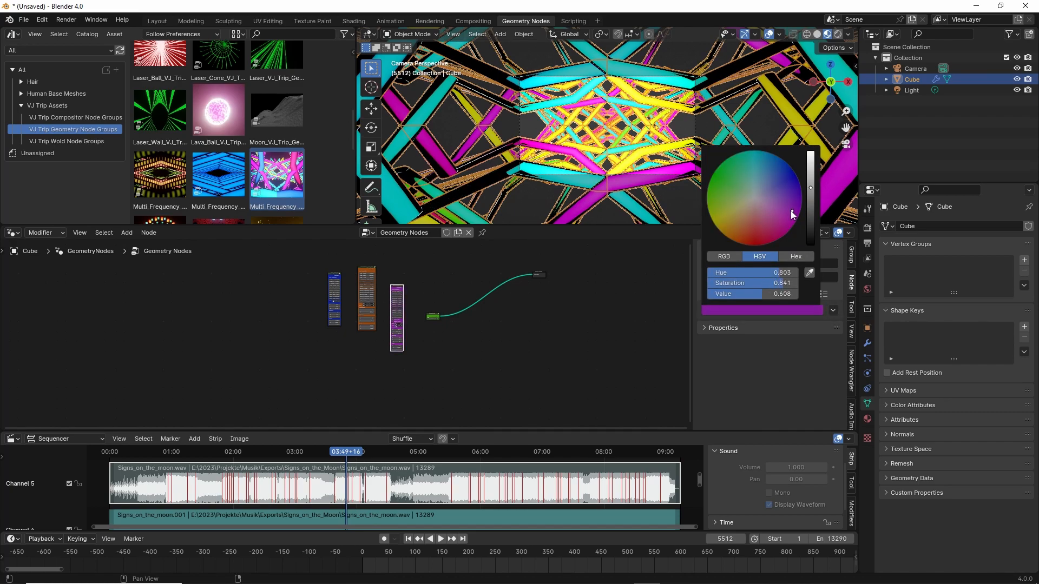
{"action": "left_click_drag", "start_coordinate": [433, 316], "coordinate": [436, 297]}
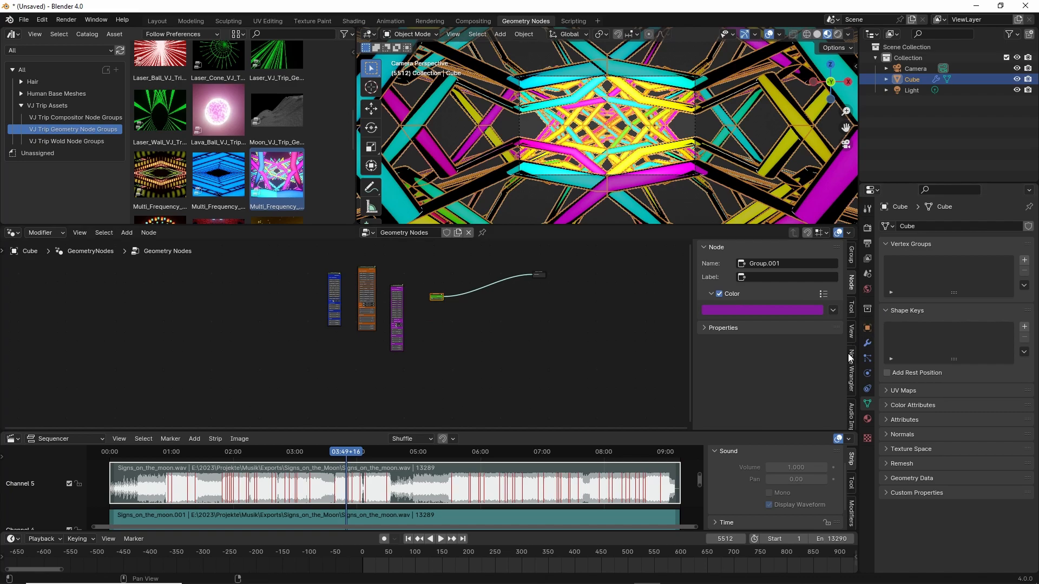
Step: Show the Node Editor Timeline settings and widen them so the full option names are readable
{"action": "scroll", "coordinate": [849, 357], "scroll_direction": "down", "scroll_amount": 4}
{"action": "left_click", "coordinate": [852, 372]}
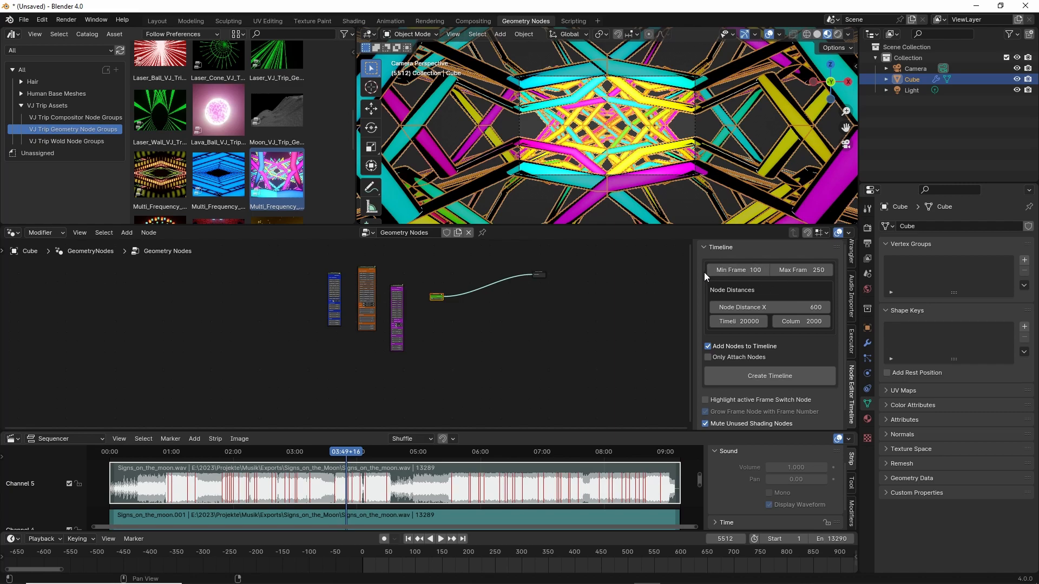
{"action": "left_click_drag", "start_coordinate": [698, 276], "coordinate": [605, 287]}
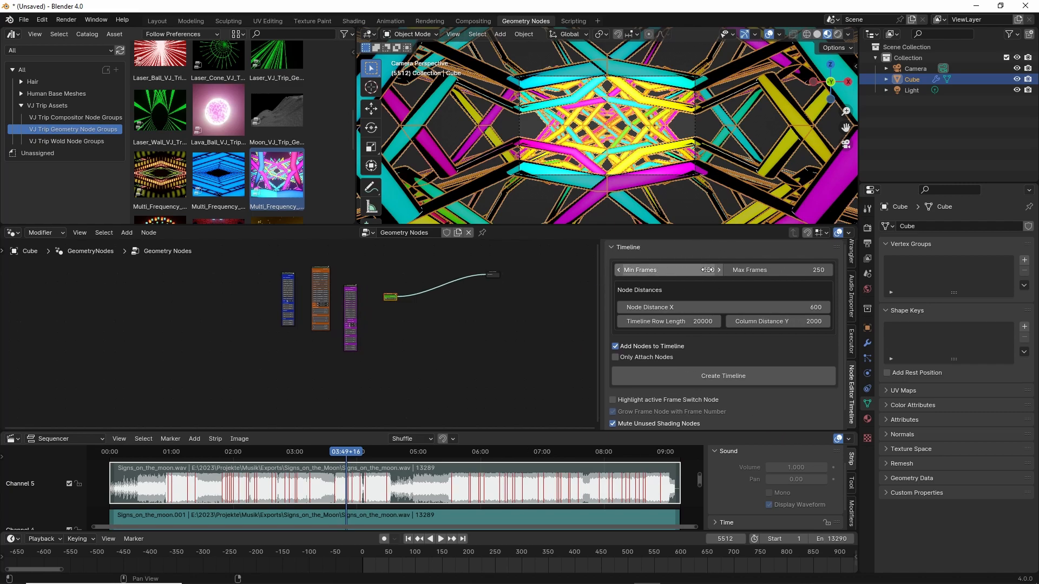
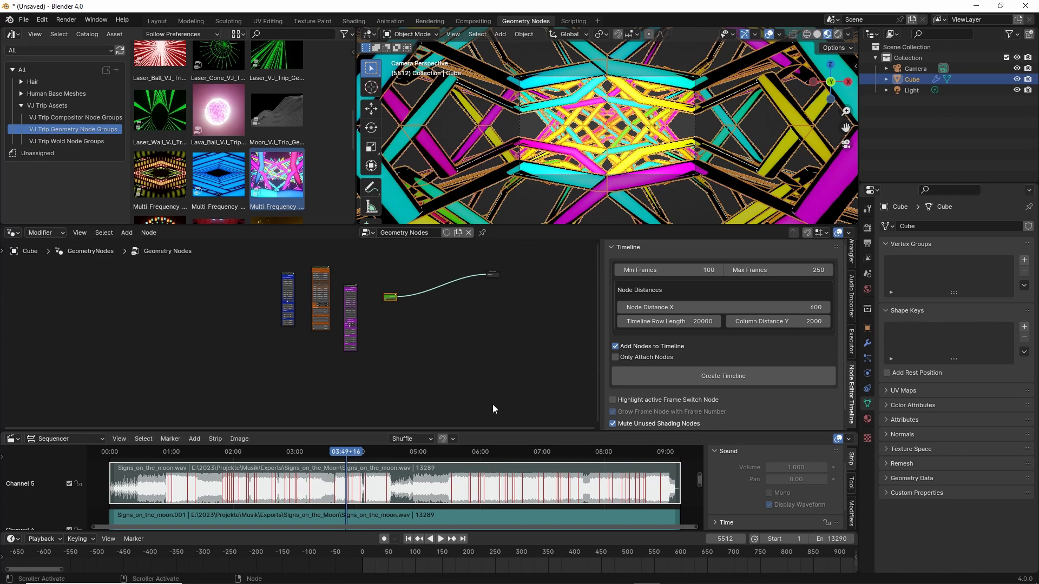
Step: Create a timeline from the colored scene nodes with Only Attach Nodes disabled and inspect the generated node rows
{"action": "left_click", "coordinate": [719, 375]}
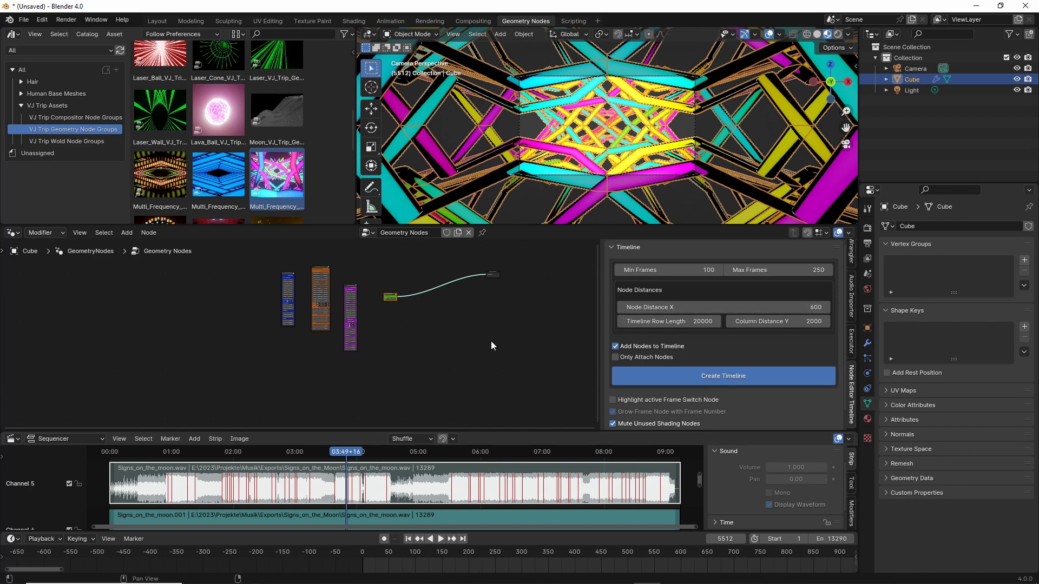
{"action": "scroll", "coordinate": [475, 375], "scroll_direction": "down", "scroll_amount": 6}
{"action": "middle_click_drag", "start_coordinate": [518, 371], "coordinate": [368, 346]}
{"action": "scroll", "coordinate": [411, 354], "scroll_direction": "down", "scroll_amount": 2}
{"action": "middle_click_drag", "start_coordinate": [427, 381], "coordinate": [348, 361]}
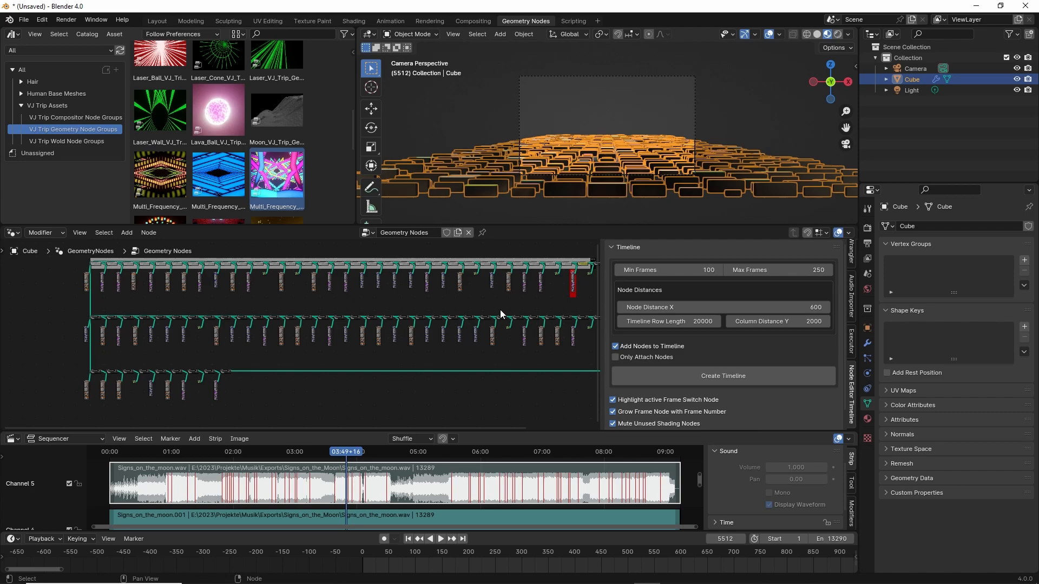
{"action": "scroll", "coordinate": [439, 281], "scroll_direction": "up", "scroll_amount": 8}
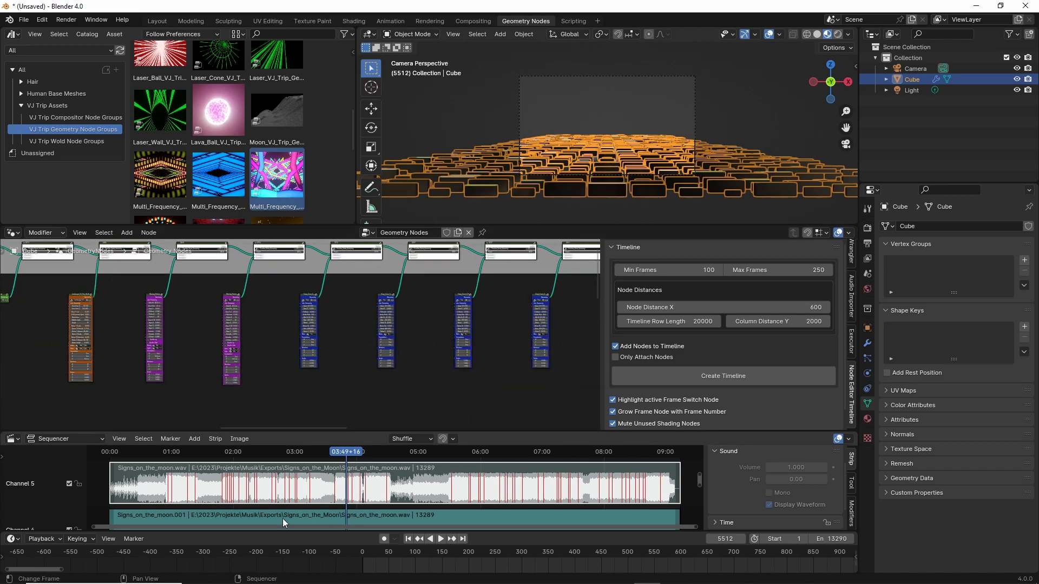
Step: Play the animation from near frame 140 and examine the highlighted active node at the start of the timeline
{"action": "left_click", "coordinate": [436, 550]}
{"action": "key", "text": "space"}
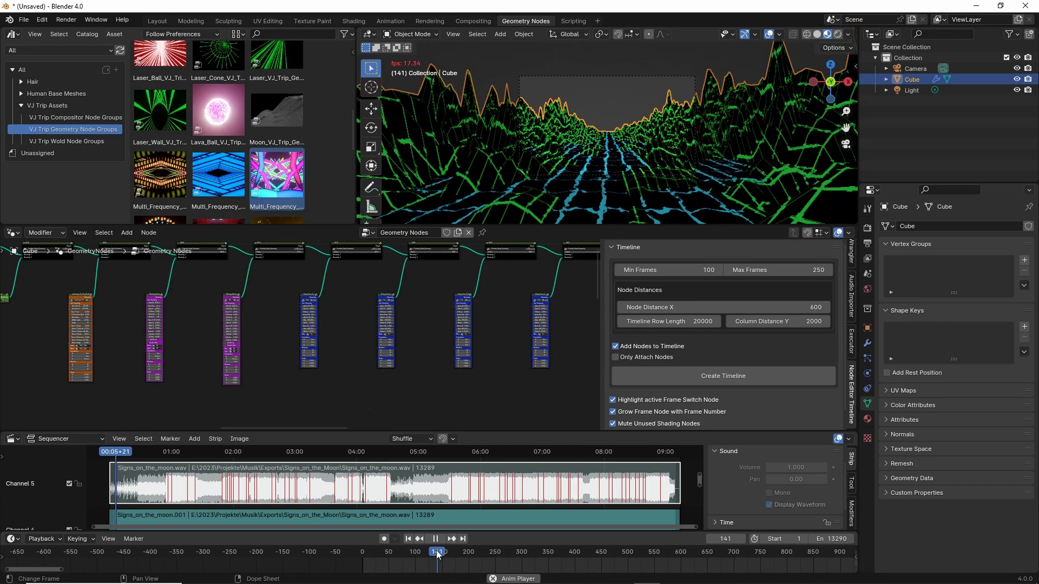
{"action": "key", "text": "space"}
{"action": "scroll", "coordinate": [272, 323], "scroll_direction": "down", "scroll_amount": 7}
{"action": "scroll", "coordinate": [459, 357], "scroll_direction": "down", "scroll_amount": 5}
{"action": "middle_click_drag", "start_coordinate": [272, 324], "coordinate": [530, 368]}
{"action": "middle_click_drag", "start_coordinate": [303, 385], "coordinate": [381, 381]}
{"action": "scroll", "coordinate": [338, 335], "scroll_direction": "up", "scroll_amount": 4}
{"action": "scroll", "coordinate": [326, 335], "scroll_direction": "up", "scroll_amount": 5}
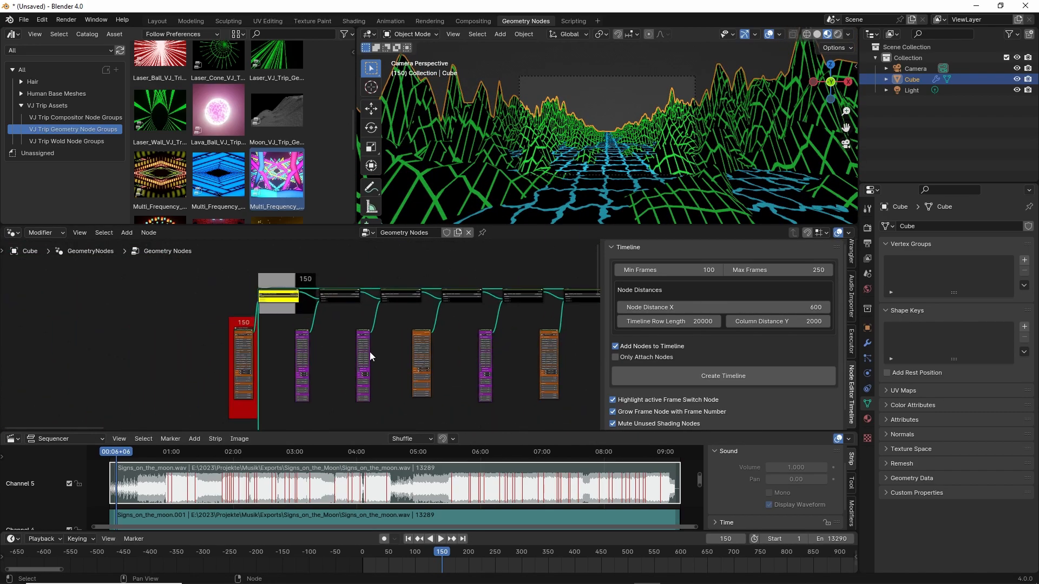
Step: Go to frame 447 and set the active purple node's Points Y to 127 and its Gaps Y M to 1.000
{"action": "left_click", "coordinate": [440, 538]}
{"action": "left_click_drag", "start_coordinate": [482, 555], "coordinate": [600, 567]}
{"action": "scroll", "coordinate": [365, 335], "scroll_direction": "up", "scroll_amount": 5}
{"action": "scroll", "coordinate": [365, 267], "scroll_direction": "up", "scroll_amount": 5}
{"action": "middle_click_drag", "start_coordinate": [513, 308], "coordinate": [420, 349]}
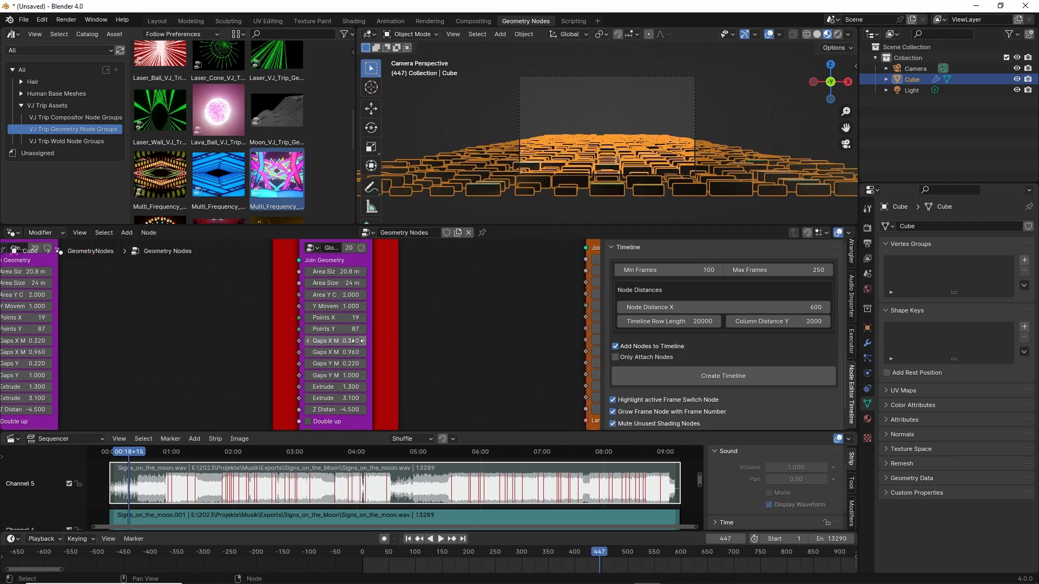
{"action": "left_click_drag", "start_coordinate": [337, 329], "coordinate": [390, 329]}
{"action": "left_click_drag", "start_coordinate": [339, 366], "coordinate": [368, 345]}
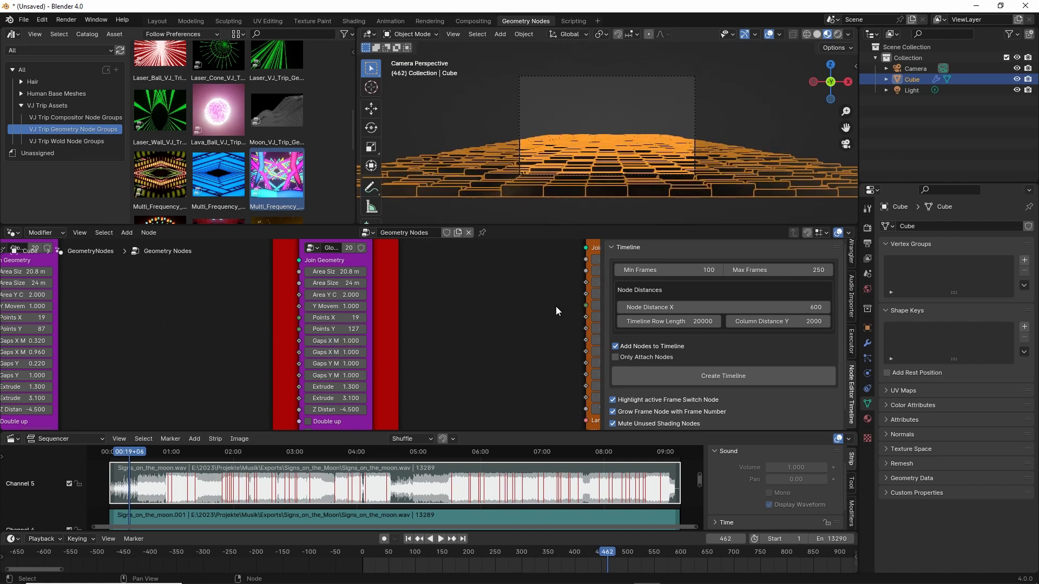
Step: Examine the whole timeline node layout, play it briefly and scrub ahead to frame 619
{"action": "key", "text": "Home"}
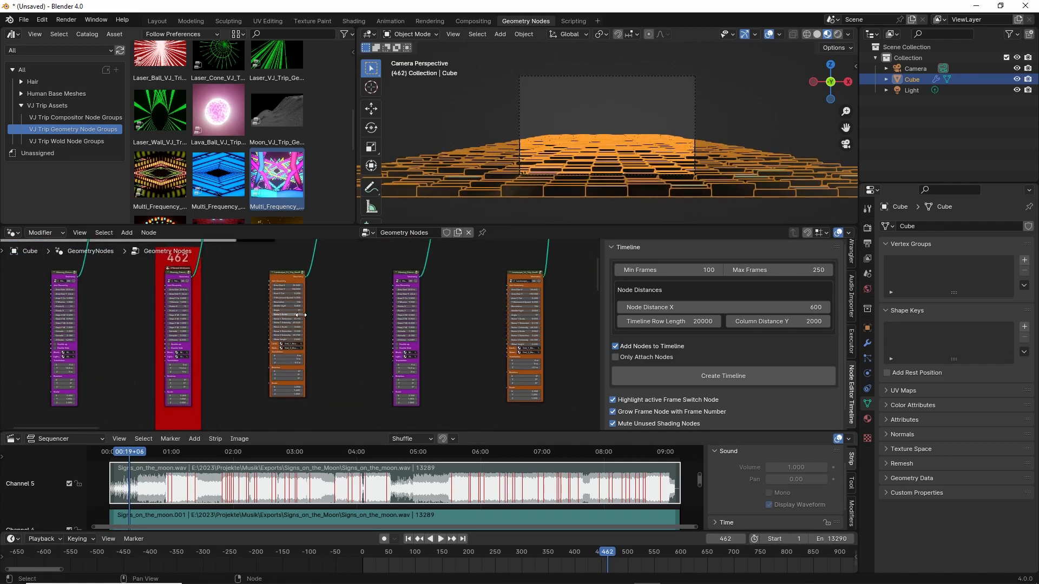
{"action": "scroll", "coordinate": [303, 303], "scroll_direction": "down", "scroll_amount": 3}
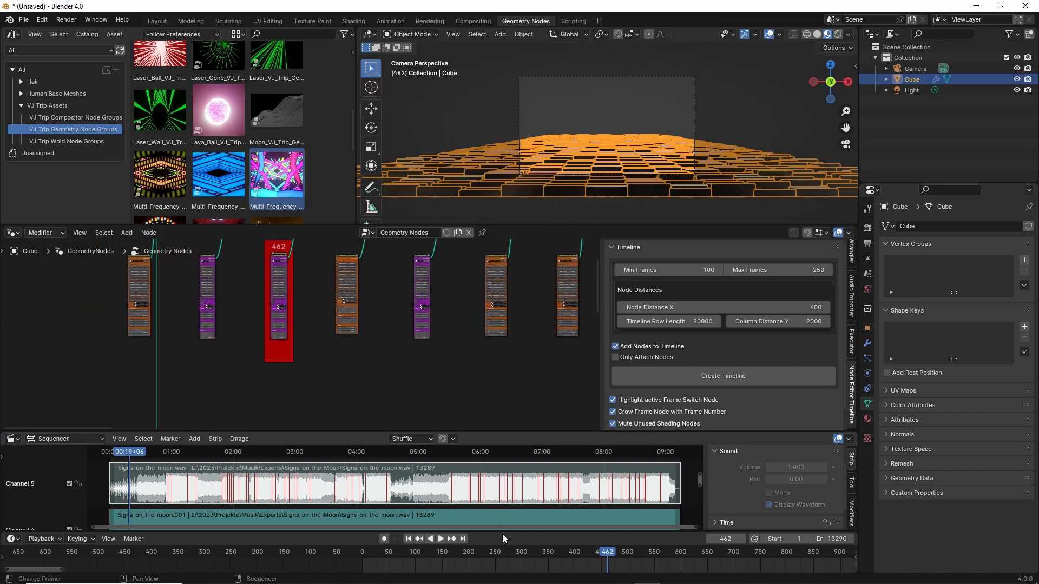
{"action": "scroll", "coordinate": [483, 327], "scroll_direction": "down", "scroll_amount": 5}
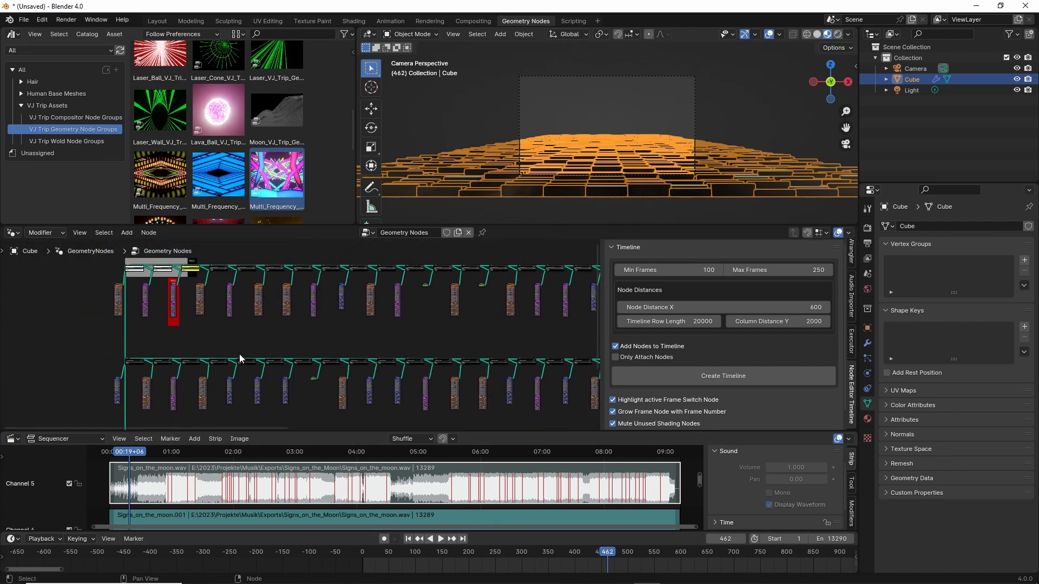
{"action": "scroll", "coordinate": [384, 307], "scroll_direction": "down", "scroll_amount": 3}
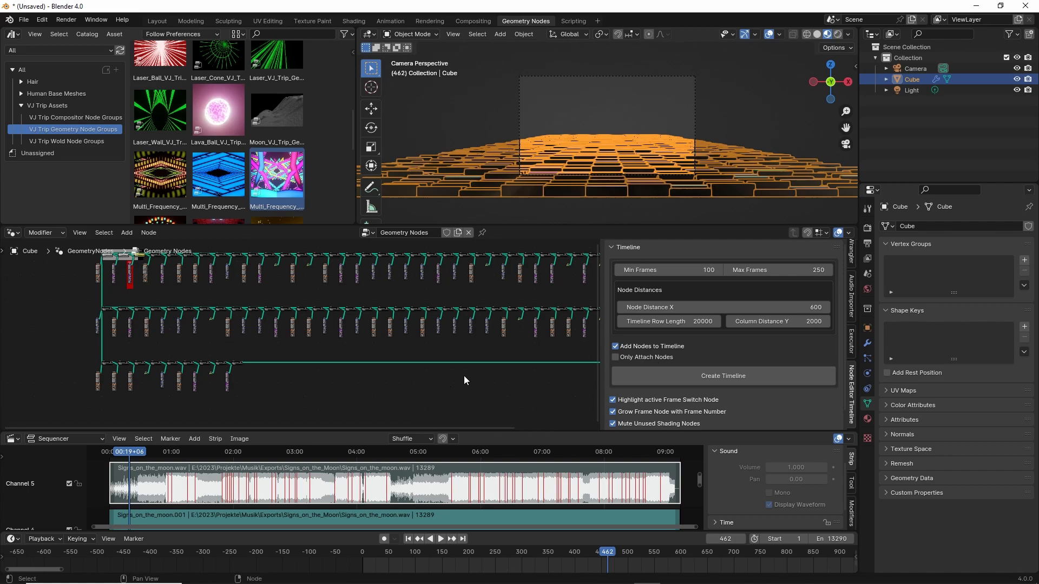
{"action": "key", "text": "space"}
{"action": "key", "text": "space"}
{"action": "left_click_drag", "start_coordinate": [641, 551], "coordinate": [690, 556]}
{"action": "middle_click_drag", "start_coordinate": [190, 304], "coordinate": [294, 367]}
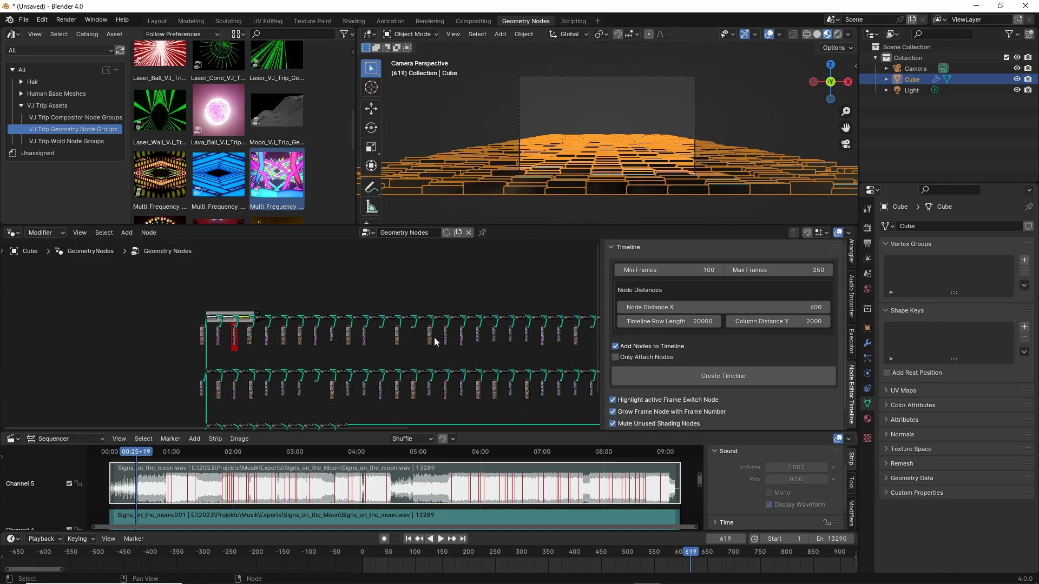
Step: Scrub ahead to frame 7998 and examine the highlighted node in the second timeline row
{"action": "scroll", "coordinate": [567, 548], "scroll_direction": "down", "scroll_amount": 6}
{"action": "left_click_drag", "start_coordinate": [547, 552], "coordinate": [710, 557]}
{"action": "scroll", "coordinate": [413, 383], "scroll_direction": "up", "scroll_amount": 6}
{"action": "scroll", "coordinate": [431, 368], "scroll_direction": "down", "scroll_amount": 4}
{"action": "middle_click_drag", "start_coordinate": [431, 364], "coordinate": [336, 311]}
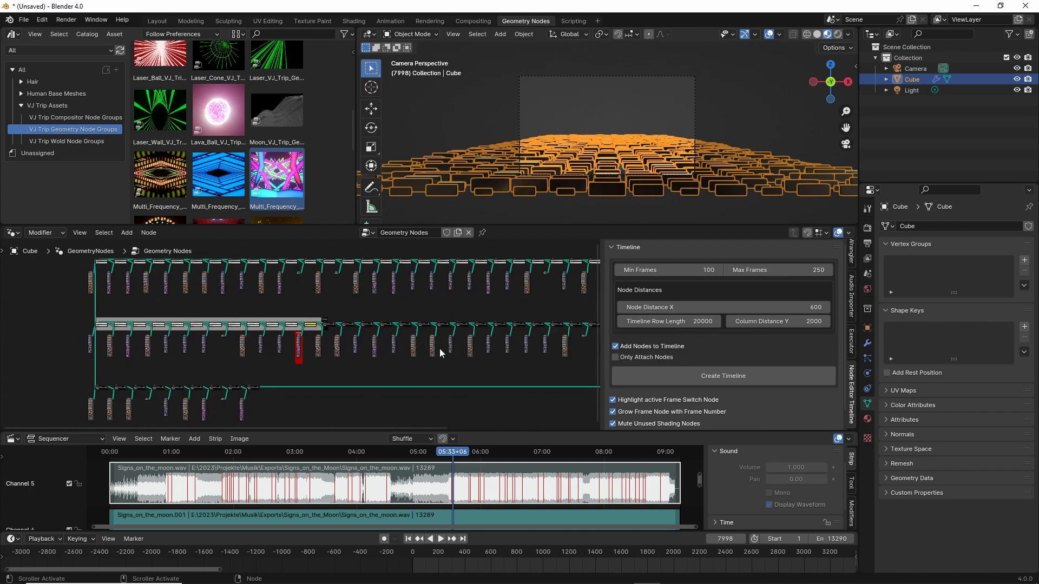
Step: Scrub to frame 8183 and briefly play the landscape scene
{"action": "scroll", "coordinate": [618, 550], "scroll_direction": "down", "scroll_amount": 6}
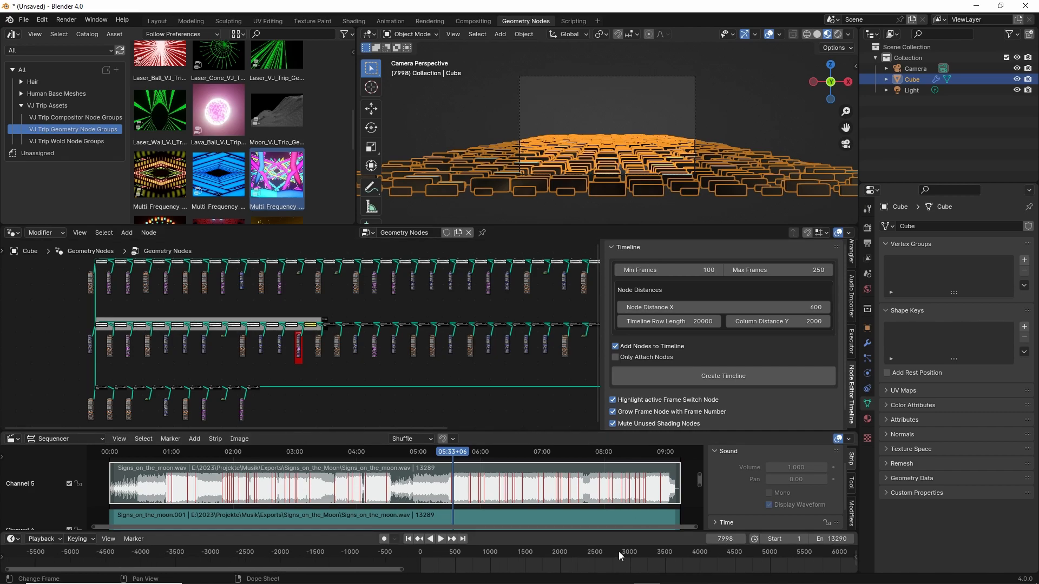
{"action": "middle_click_drag", "start_coordinate": [633, 554], "coordinate": [598, 553]}
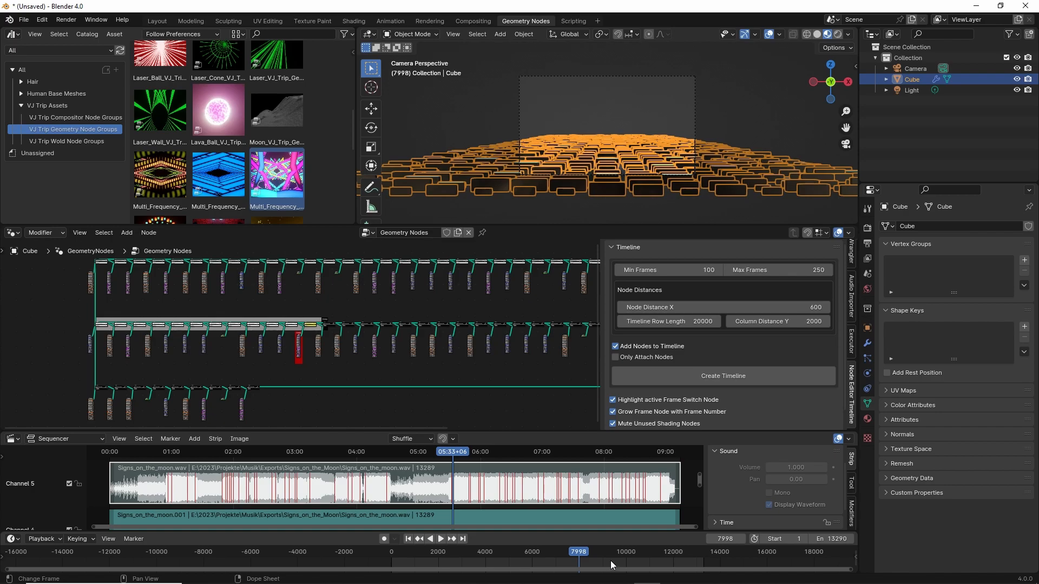
{"action": "mouse_move", "coordinate": [595, 550]}
{"action": "left_mouse_down"}
{"action": "mouse_move", "coordinate": [672, 553]}
{"action": "mouse_move", "coordinate": [563, 550]}
{"action": "mouse_move", "coordinate": [582, 550]}
{"action": "left_mouse_up"}
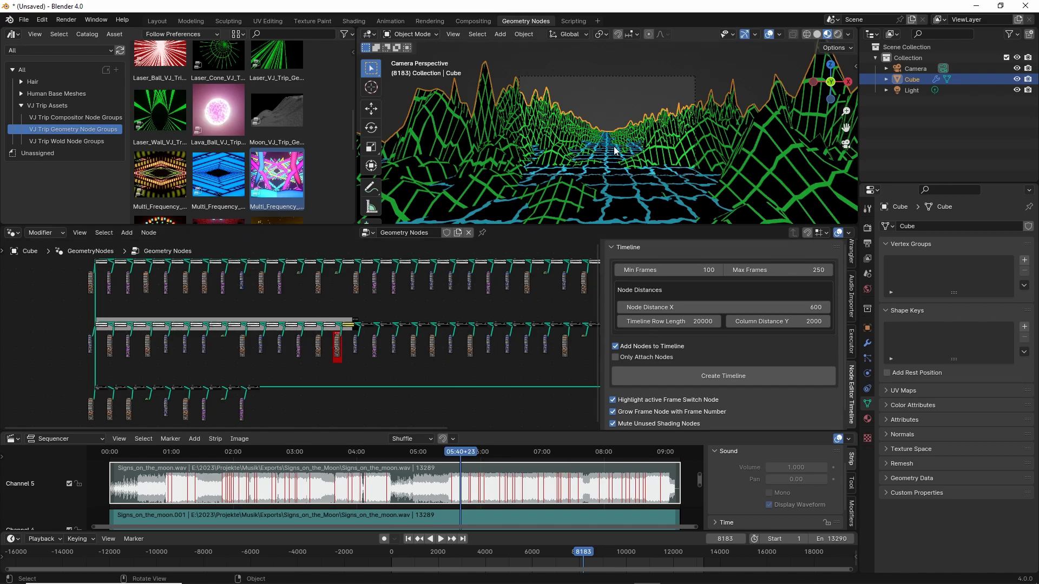
{"action": "key", "text": "space"}
{"action": "key", "text": "space"}
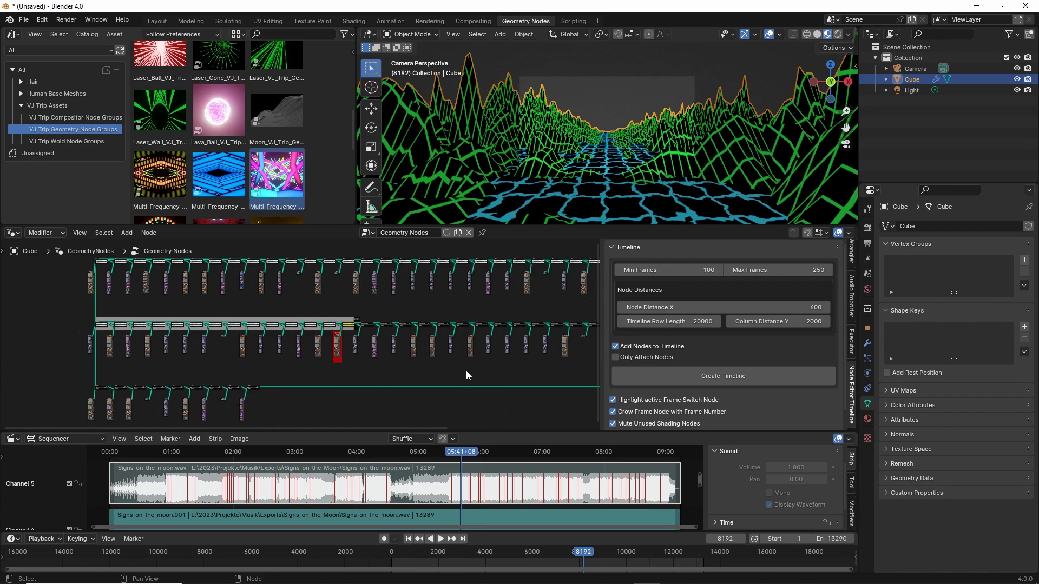
Step: Undo the node parameter edits and the timeline creation, returning to the four separate scene nodes
{"action": "key", "text": "ctrl"}
{"action": "key", "text": "ctrl+z"}
{"action": "key", "text": "ctrl+z"}
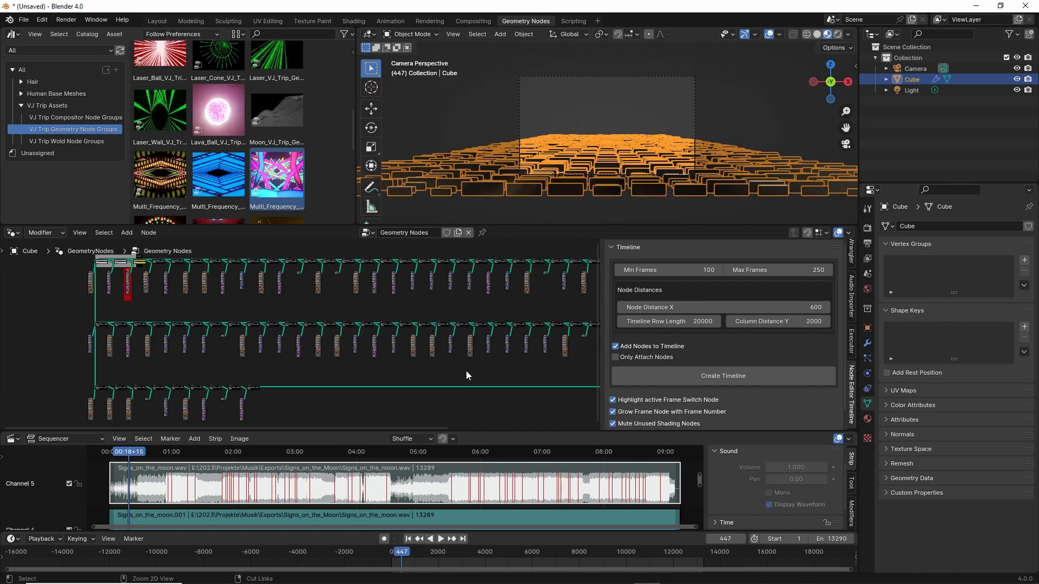
{"action": "key", "text": "ctrl+z"}
{"action": "key", "text": "ctrl+z"}
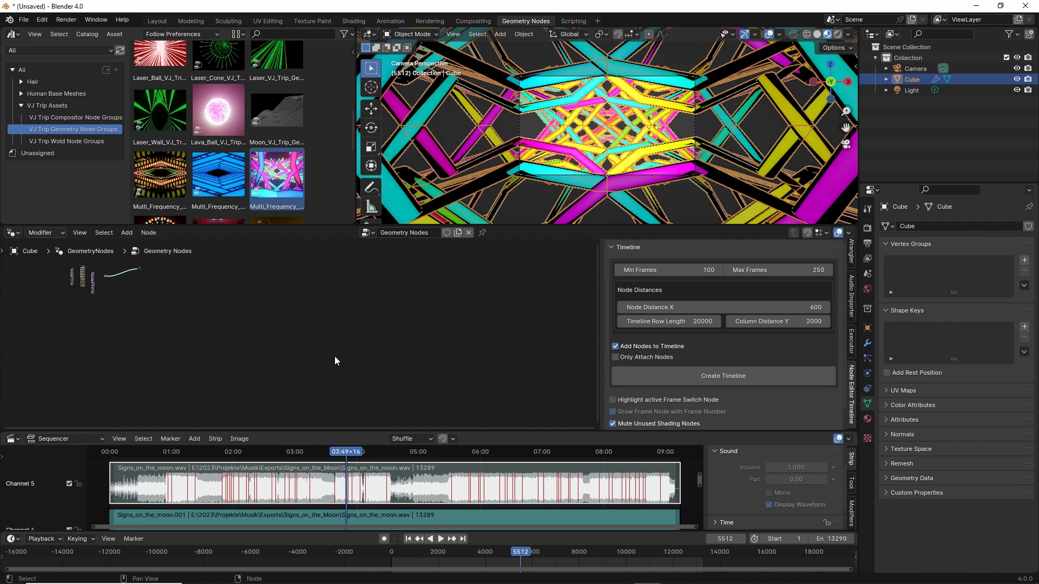
{"action": "middle_click_drag", "start_coordinate": [238, 309], "coordinate": [456, 348]}
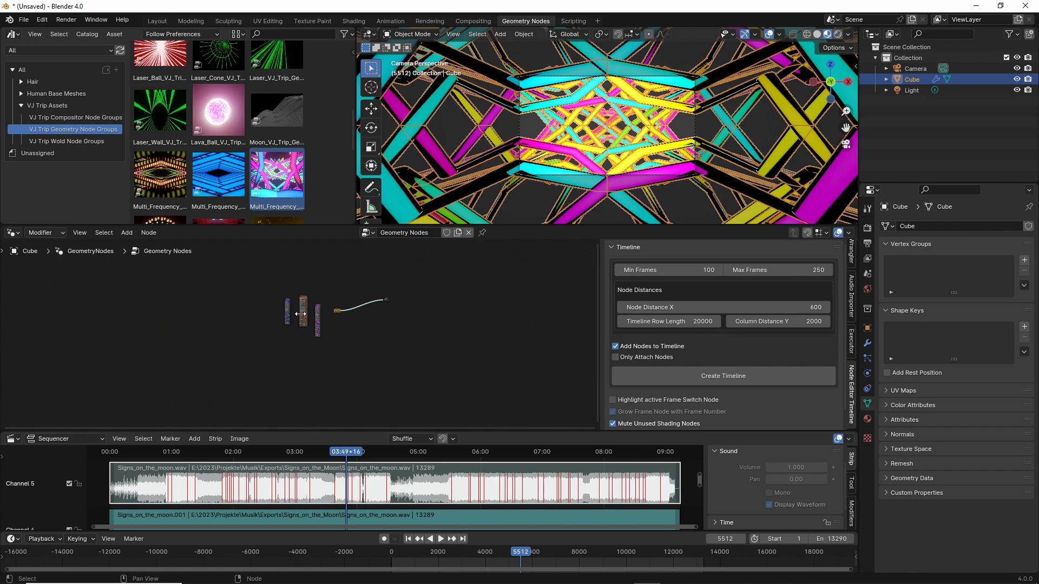
{"action": "scroll", "coordinate": [301, 326], "scroll_direction": "up", "scroll_amount": 4}
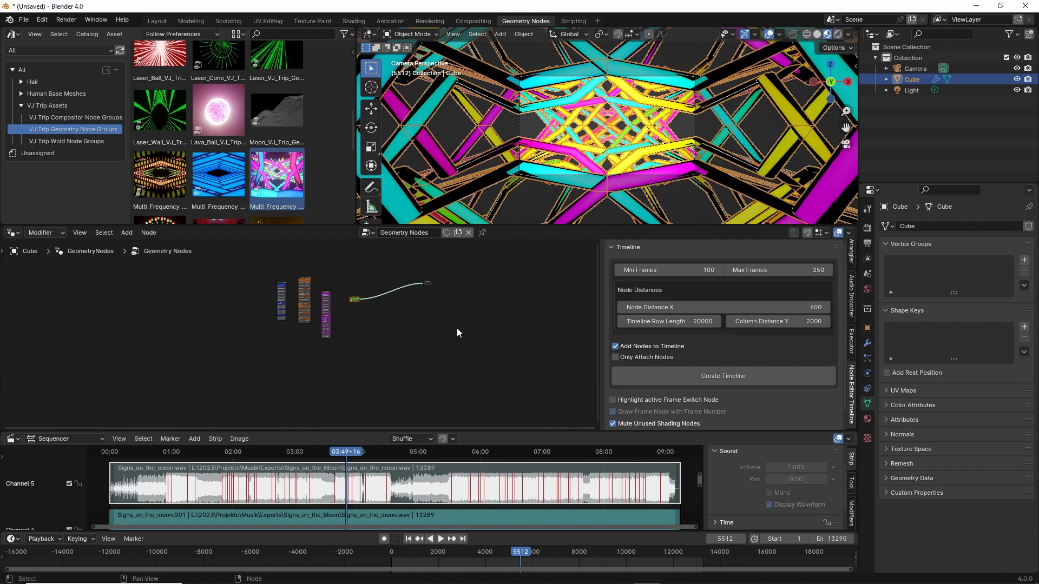
Step: Create the timeline again with Only Attach Nodes enabled and play the animation to check the scene switching
{"action": "left_click", "coordinate": [615, 357]}
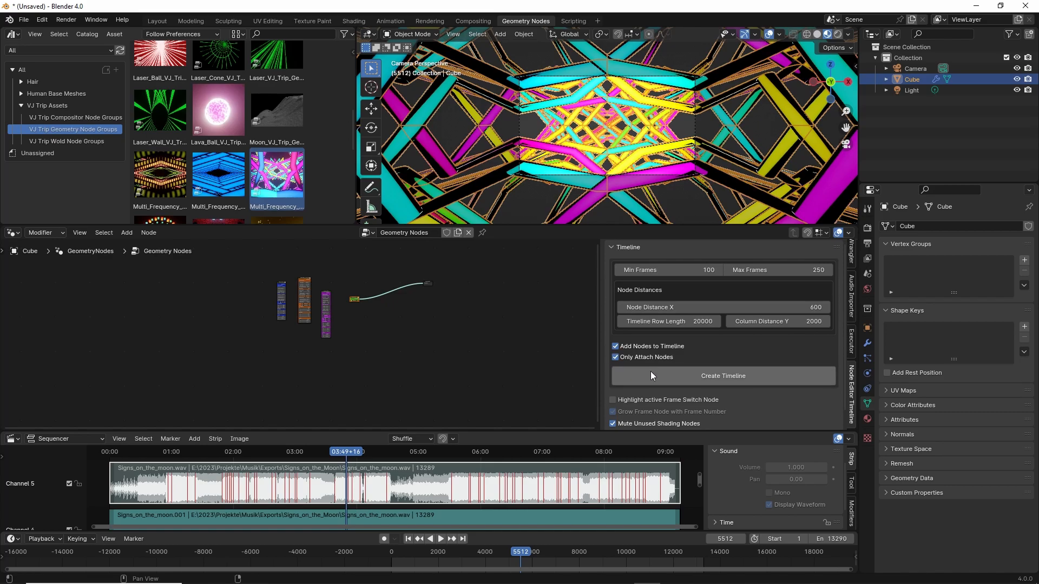
{"action": "left_click", "coordinate": [686, 378]}
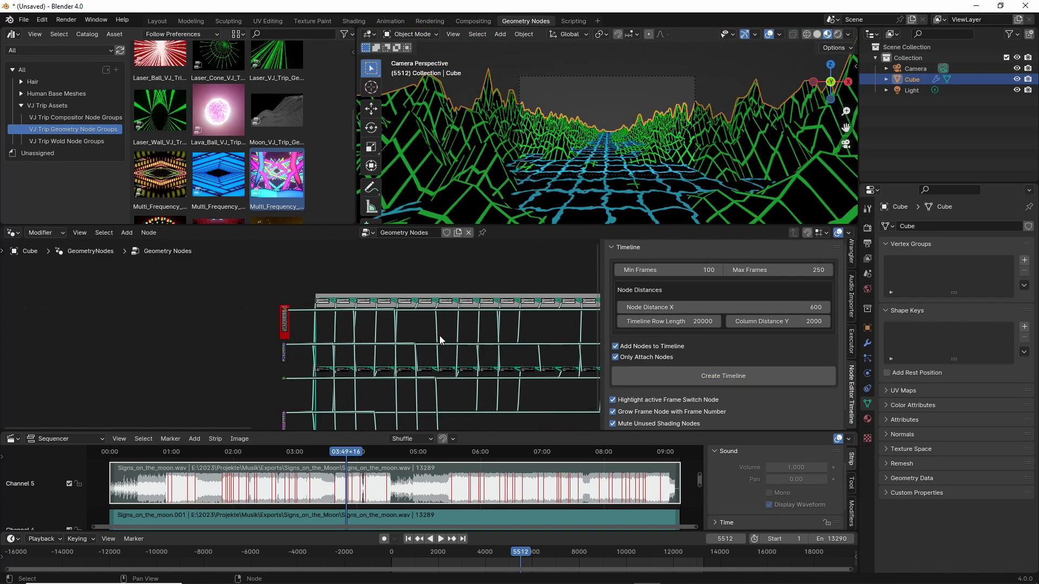
{"action": "middle_click_drag", "start_coordinate": [493, 380], "coordinate": [386, 332]}
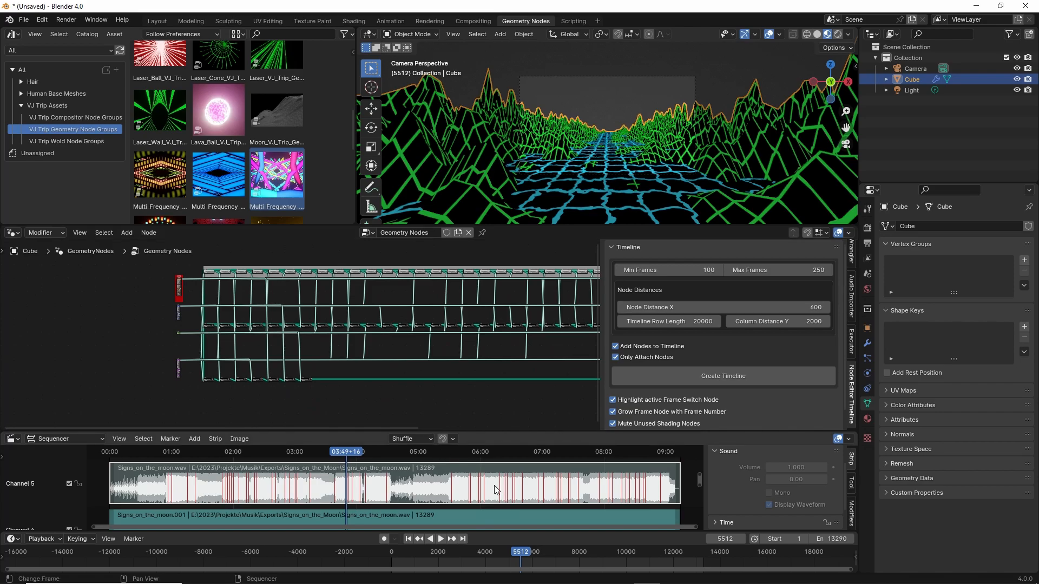
{"action": "key", "text": "space"}
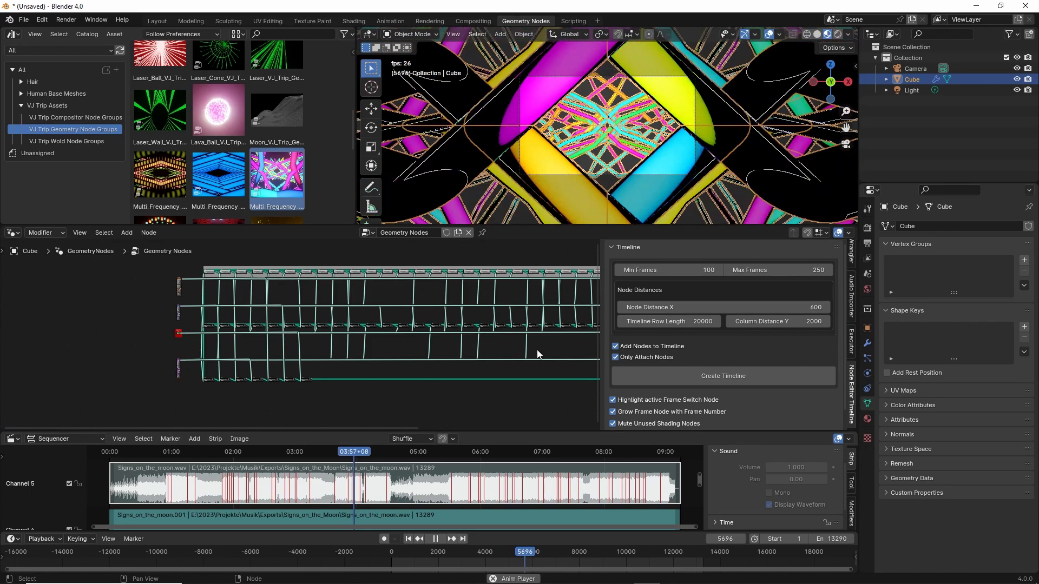
Step: Scrub the animation past frame 9000 and then to frame 3489, playing briefly to check the scene switching
{"action": "key", "text": "space"}
{"action": "middle_click_drag", "start_coordinate": [492, 360], "coordinate": [365, 356]}
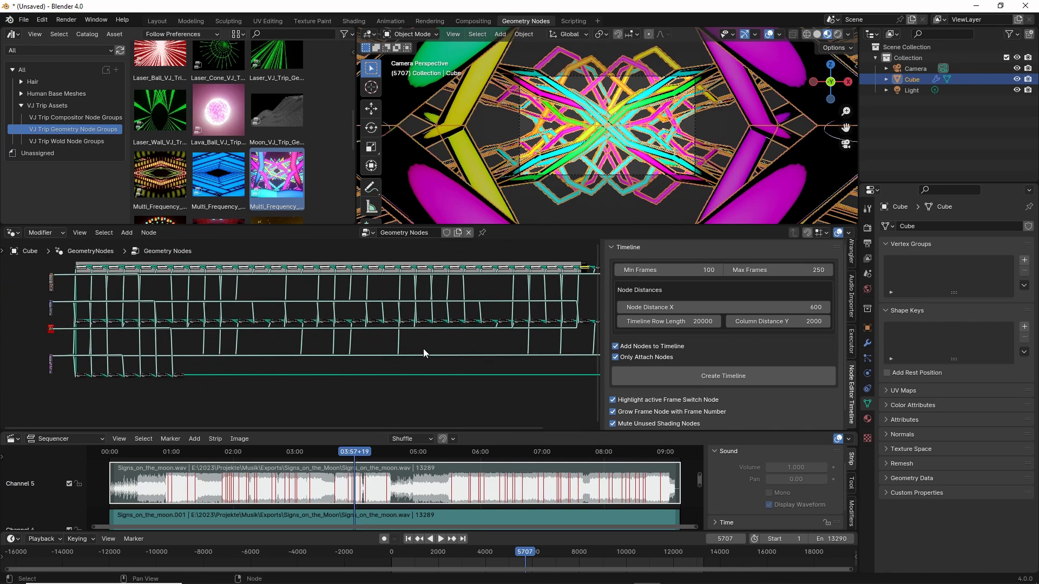
{"action": "left_click_drag", "start_coordinate": [566, 551], "coordinate": [602, 559]}
{"action": "key", "text": "space"}
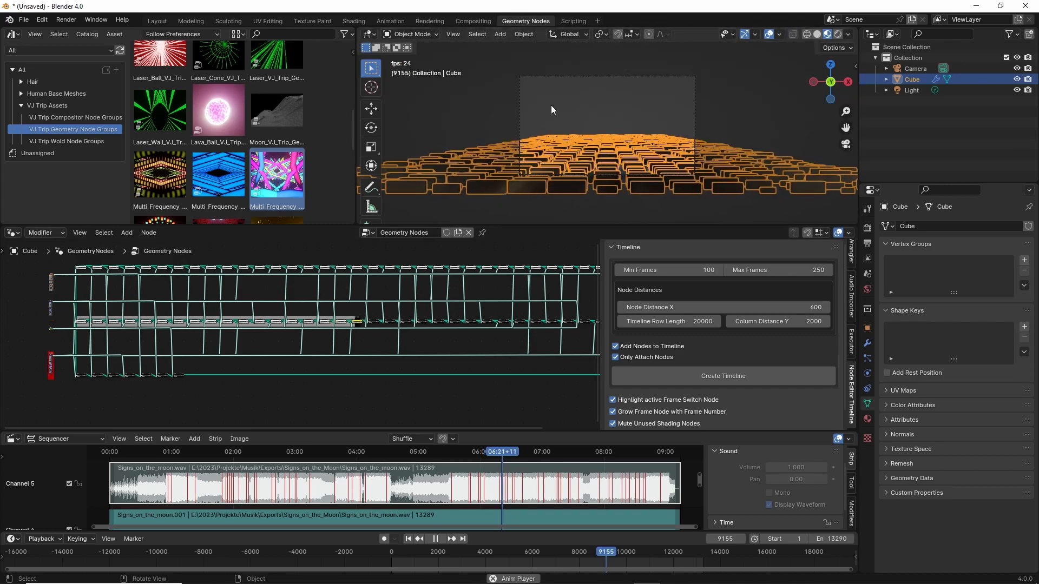
{"action": "left_click", "coordinate": [473, 549]}
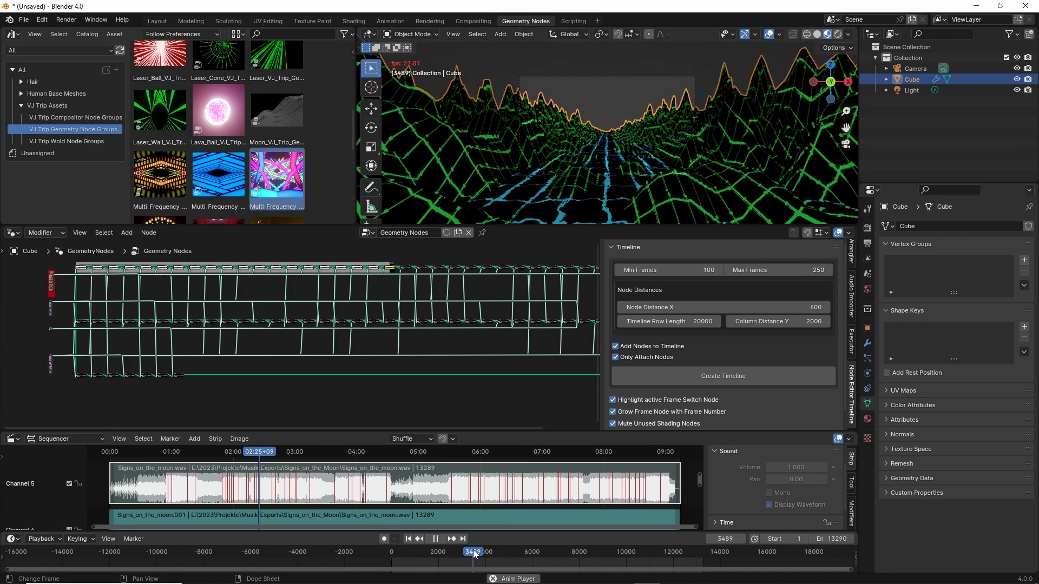
{"action": "key", "text": "space"}
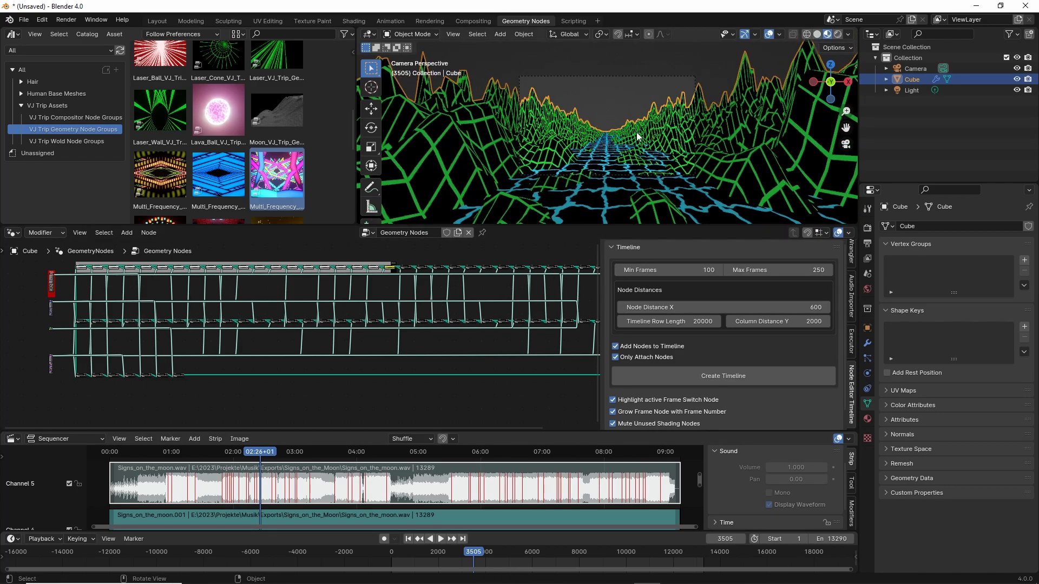
Step: Switch the viewport to Solid shading and play the landscape scene and the scene around frame 6835
{"action": "left_click", "coordinate": [818, 35]}
{"action": "key", "text": "space"}
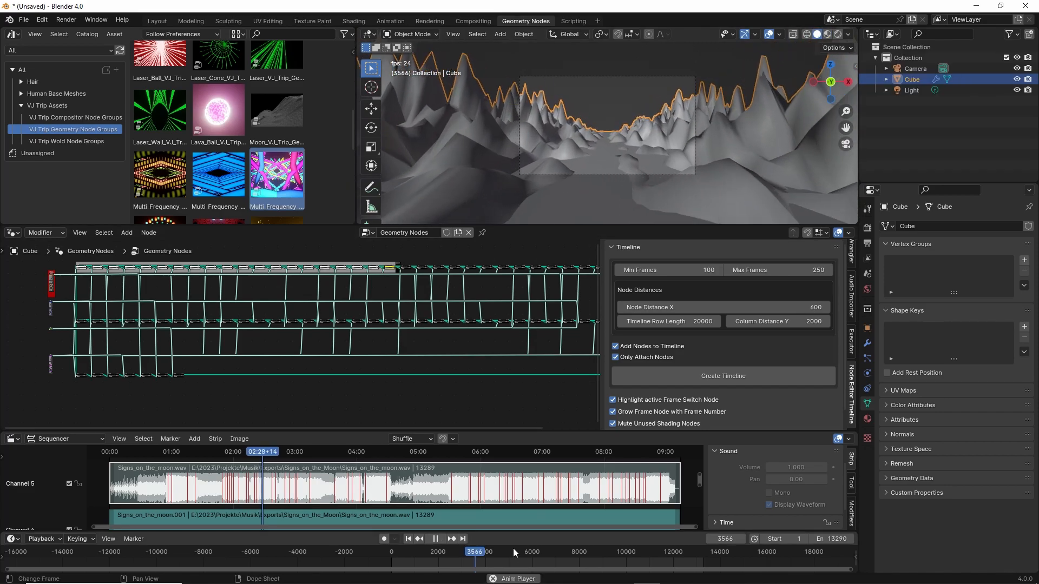
{"action": "left_click", "coordinate": [549, 552]}
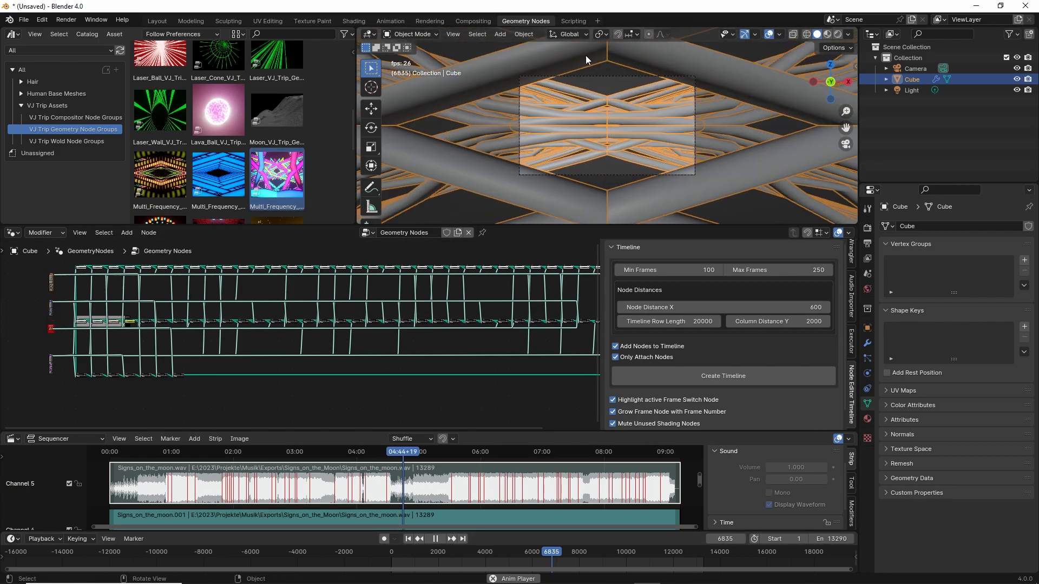
{"action": "key", "text": "space"}
Step: Set the viewport to Rendered shading, select the camera, and play the scenes around frames 6852, 10080 and 7829
{"action": "left_click", "coordinate": [838, 34]}
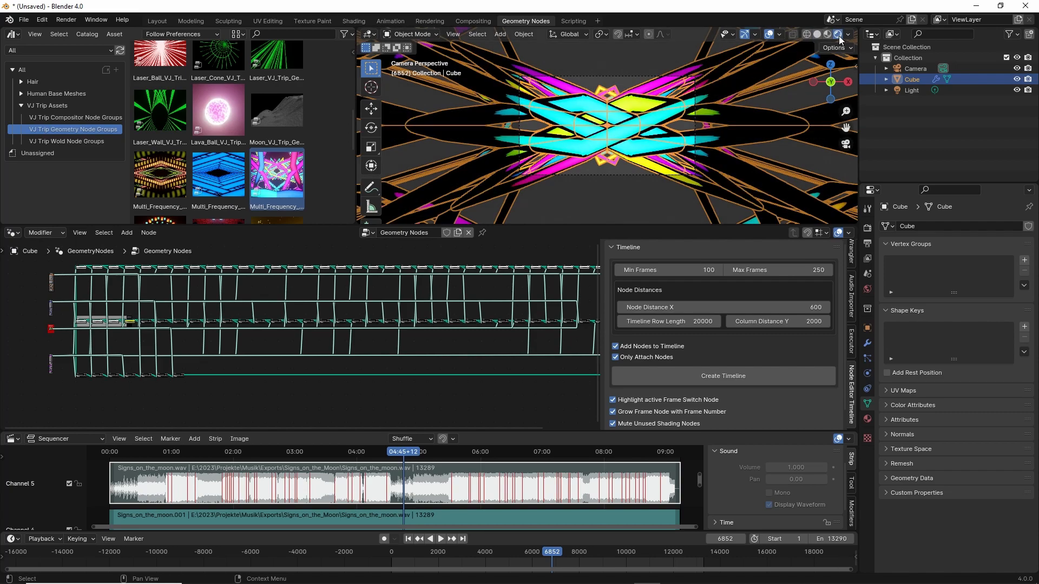
{"action": "left_click", "coordinate": [592, 75]}
{"action": "key", "text": "space"}
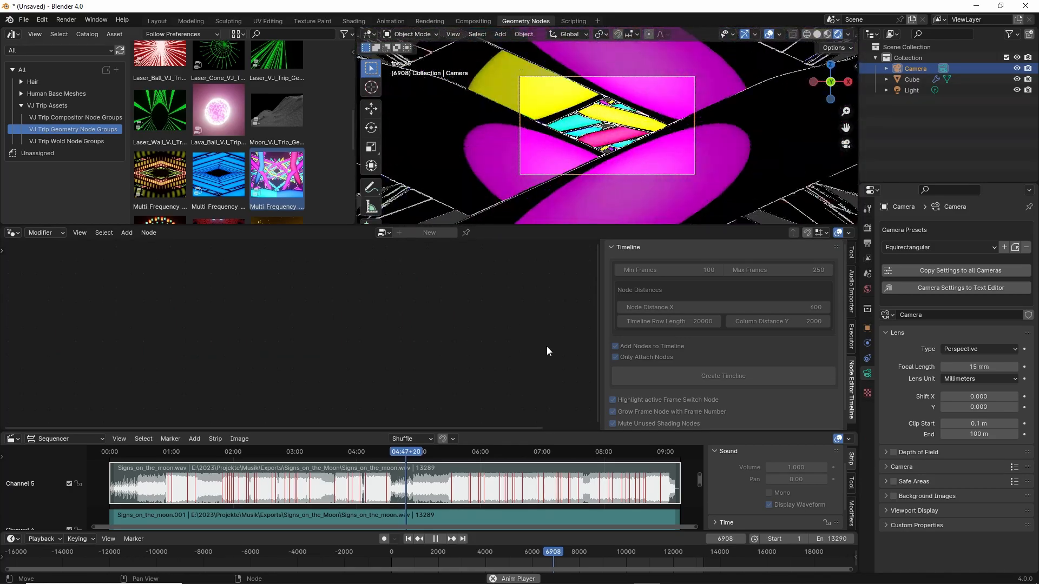
{"action": "left_click_drag", "start_coordinate": [601, 553], "coordinate": [627, 554]}
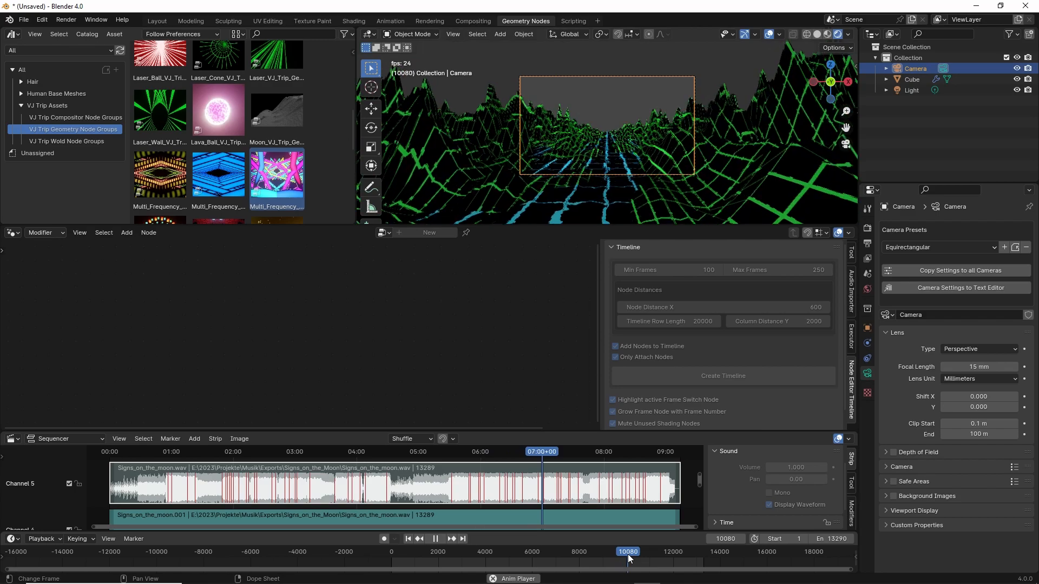
{"action": "left_click", "coordinate": [574, 553]}
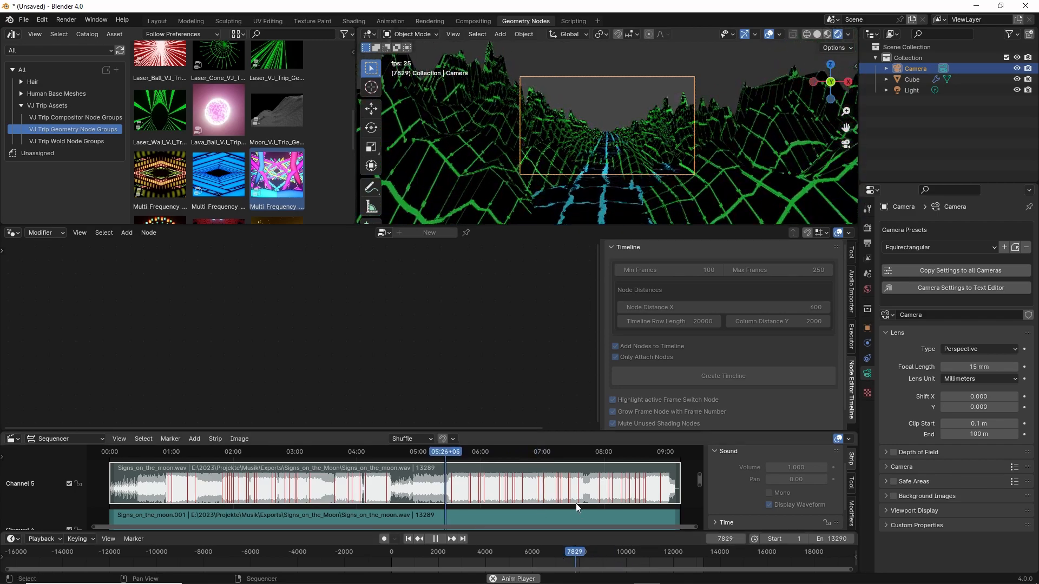
{"action": "key", "text": "space"}
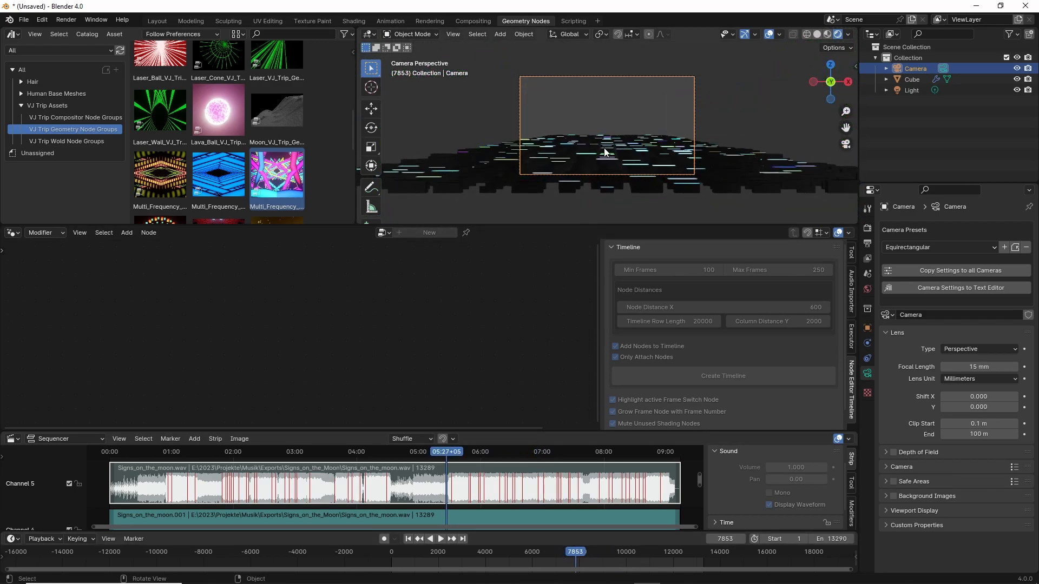
Step: Select the cube and examine its highlighted timeline node during playback in a maximized node editor, then restore the layout
{"action": "left_click", "coordinate": [605, 151]}
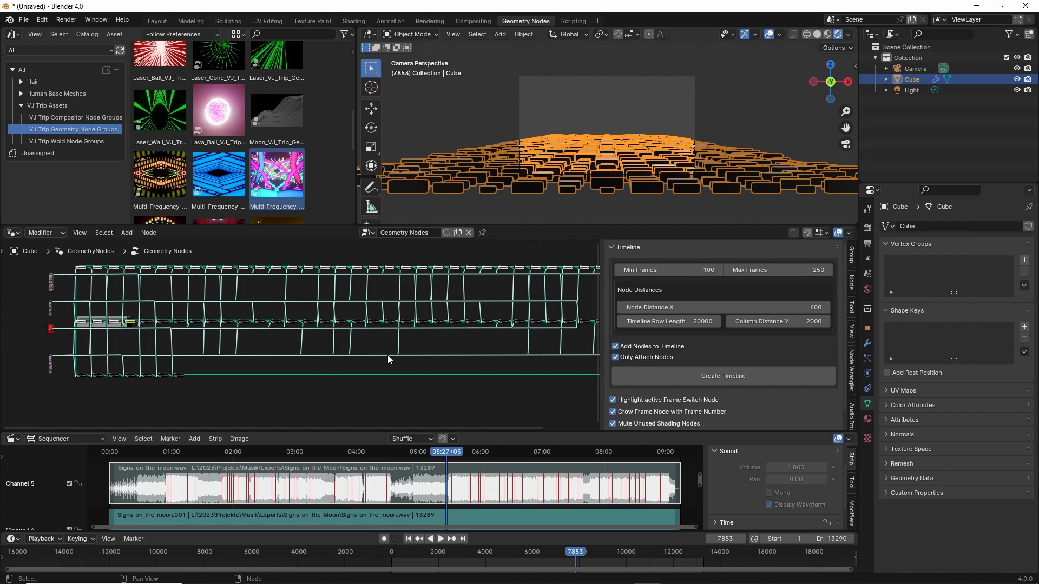
{"action": "key", "text": "ctrl+space"}
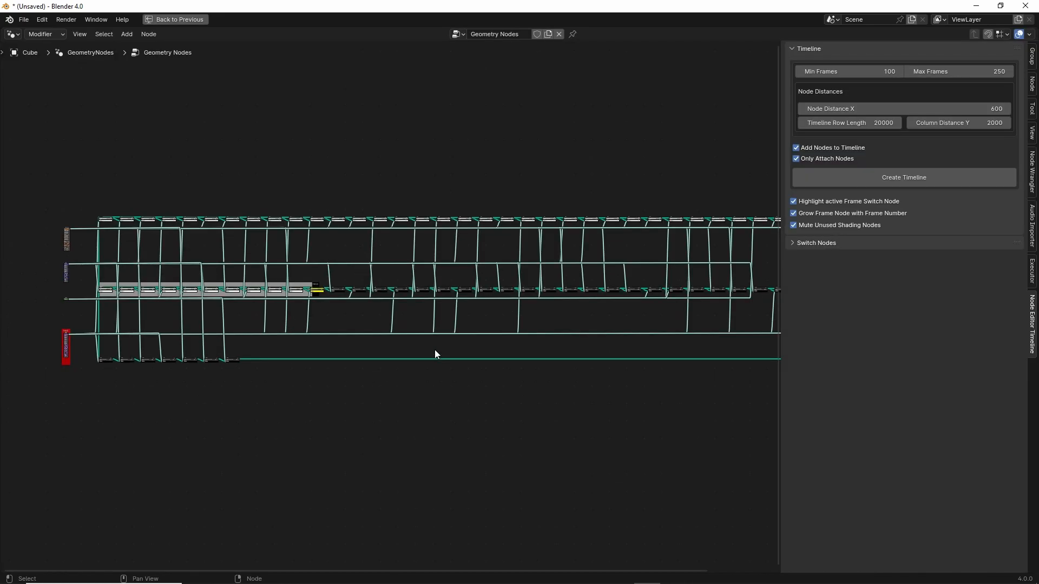
{"action": "key", "text": "space"}
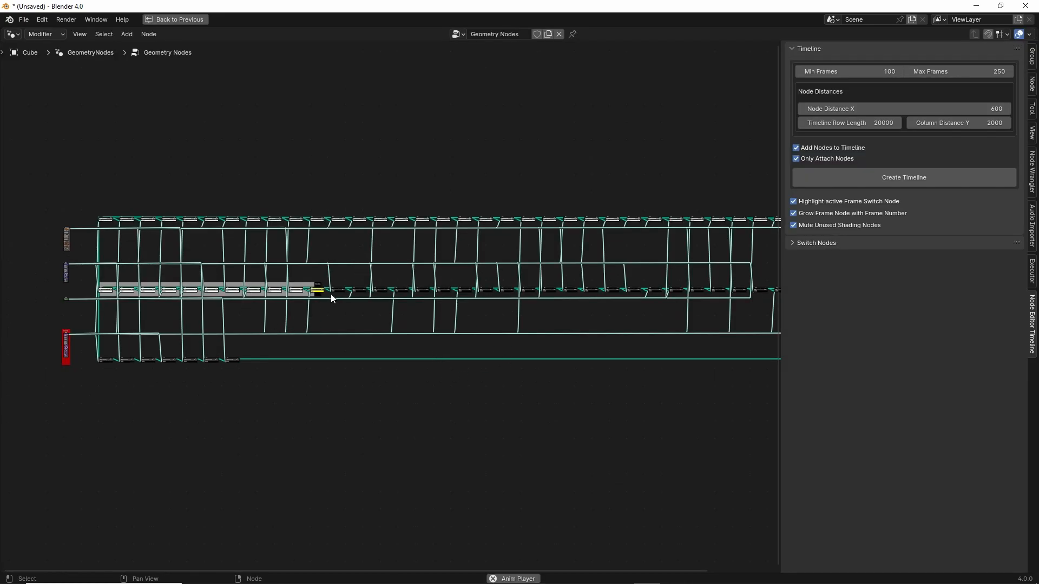
{"action": "scroll", "coordinate": [330, 294], "scroll_direction": "up", "scroll_amount": 5}
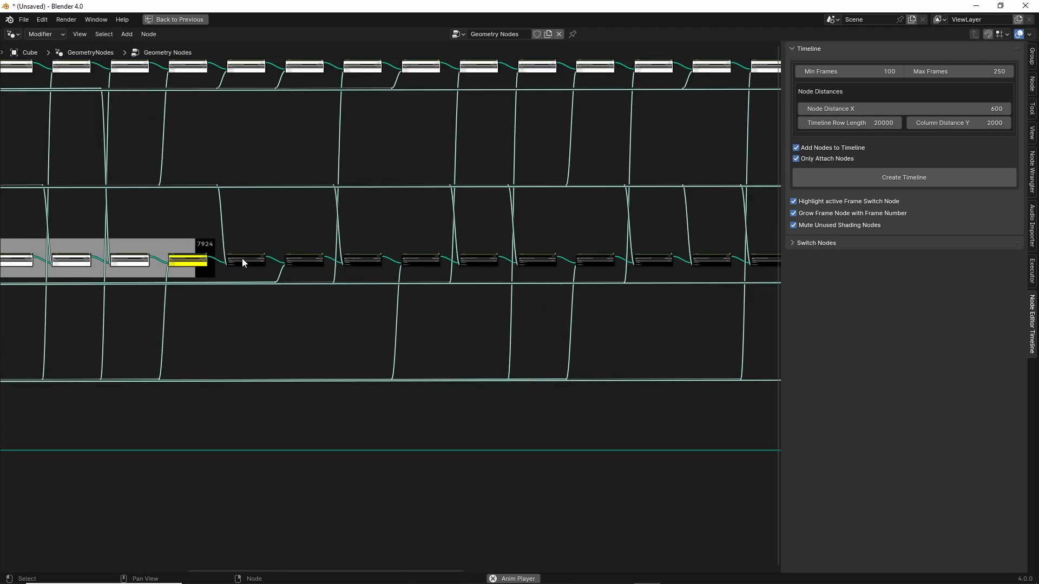
{"action": "key", "text": "space"}
{"action": "key", "text": "ctrl+space"}
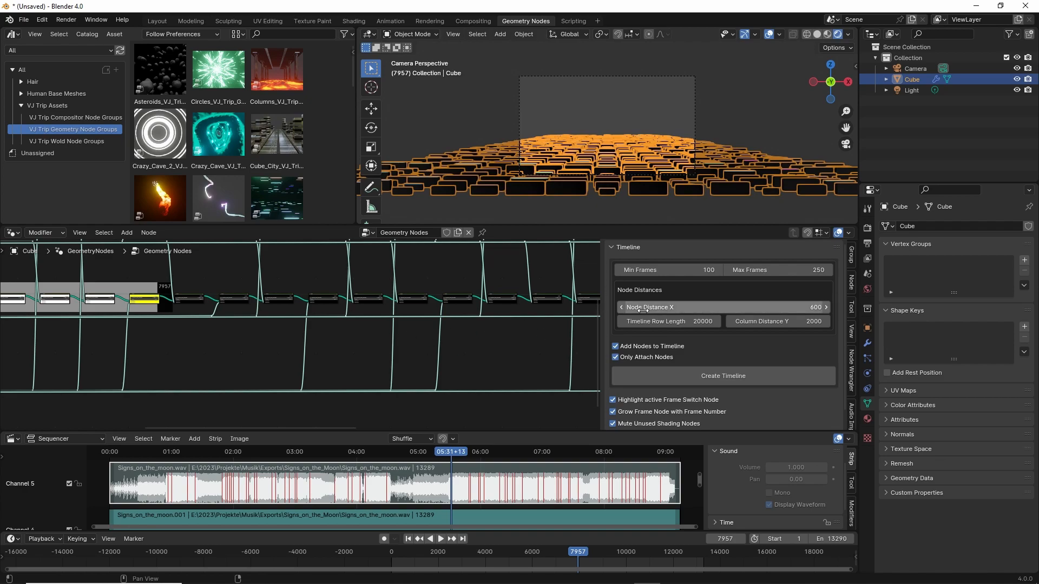
Step: Review the timeline highlighting options and play on from frame 7957 to watch the active frame switch node advance
{"action": "scroll", "coordinate": [671, 343], "scroll_direction": "down", "scroll_amount": 1}
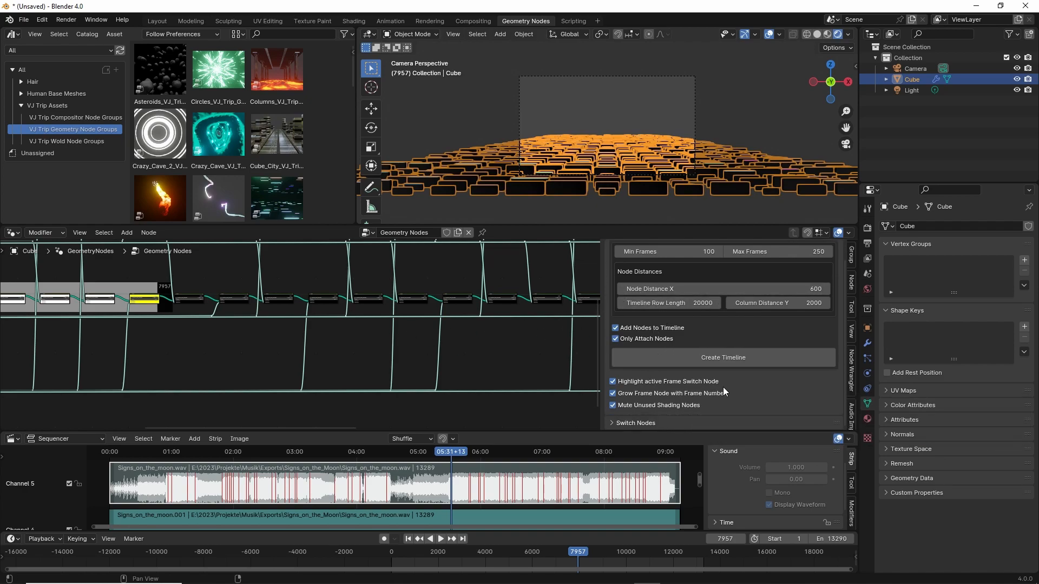
{"action": "scroll", "coordinate": [563, 354], "scroll_direction": "down", "scroll_amount": 5}
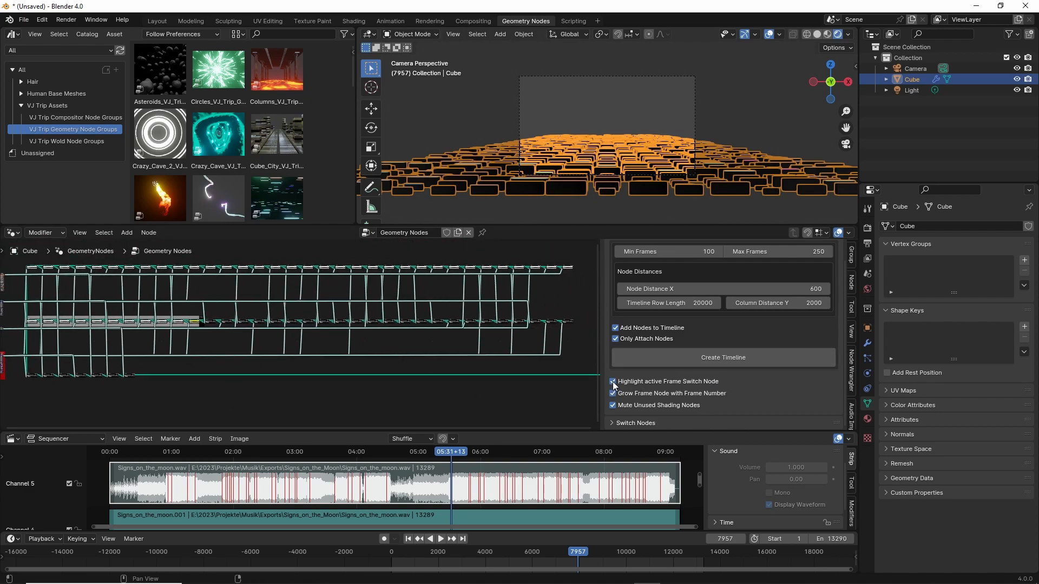
{"action": "key", "text": "space"}
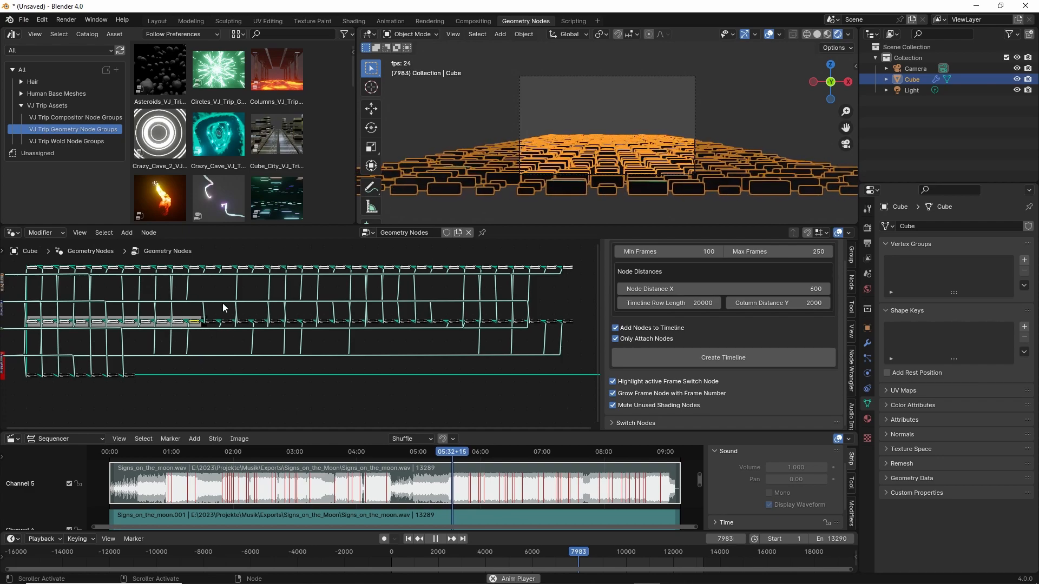
{"action": "scroll", "coordinate": [210, 320], "scroll_direction": "up", "scroll_amount": 9}
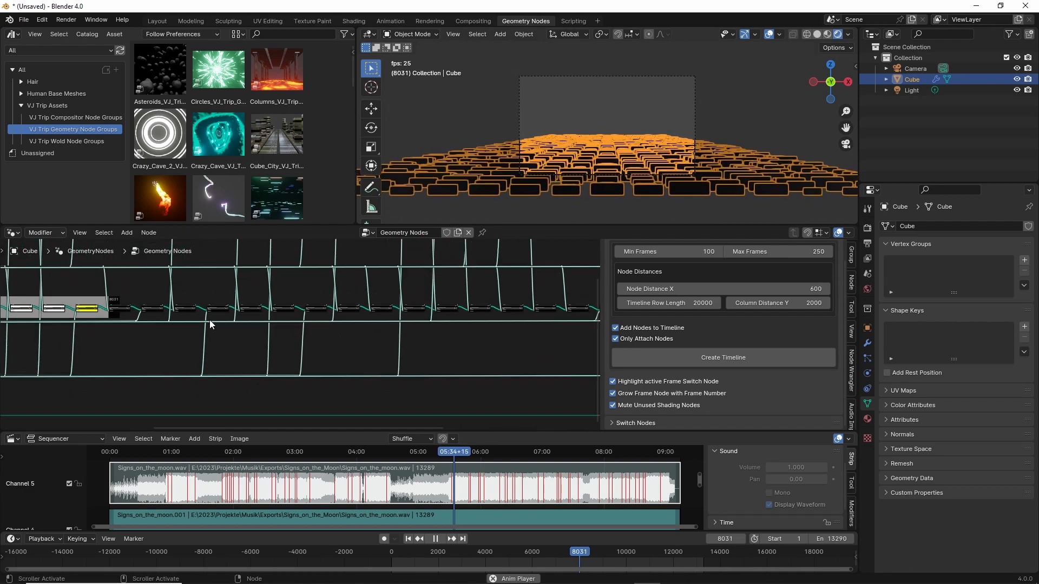
{"action": "key", "text": "space"}
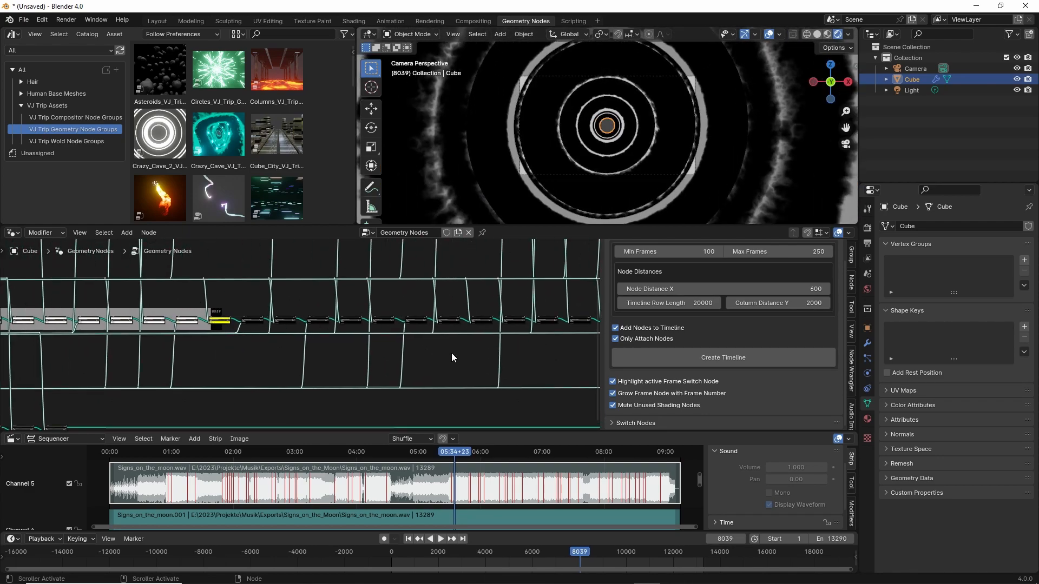
{"action": "scroll", "coordinate": [452, 353], "scroll_direction": "down", "scroll_amount": 2}
Step: Turn Highlight active Frame Switch Node off and on again during playback to compare the node highlighting
{"action": "left_click", "coordinate": [613, 382]}
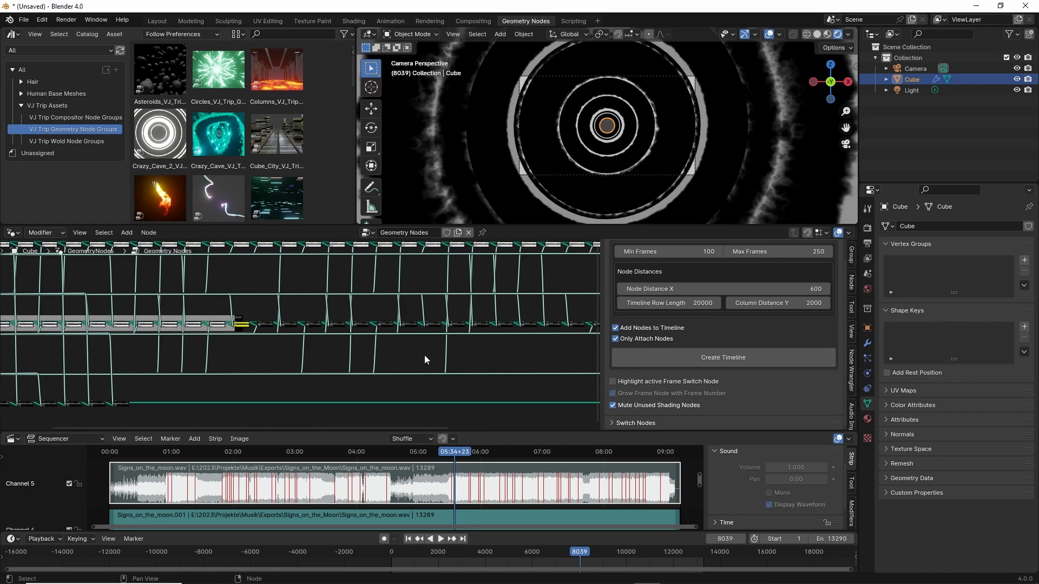
{"action": "key", "text": "space"}
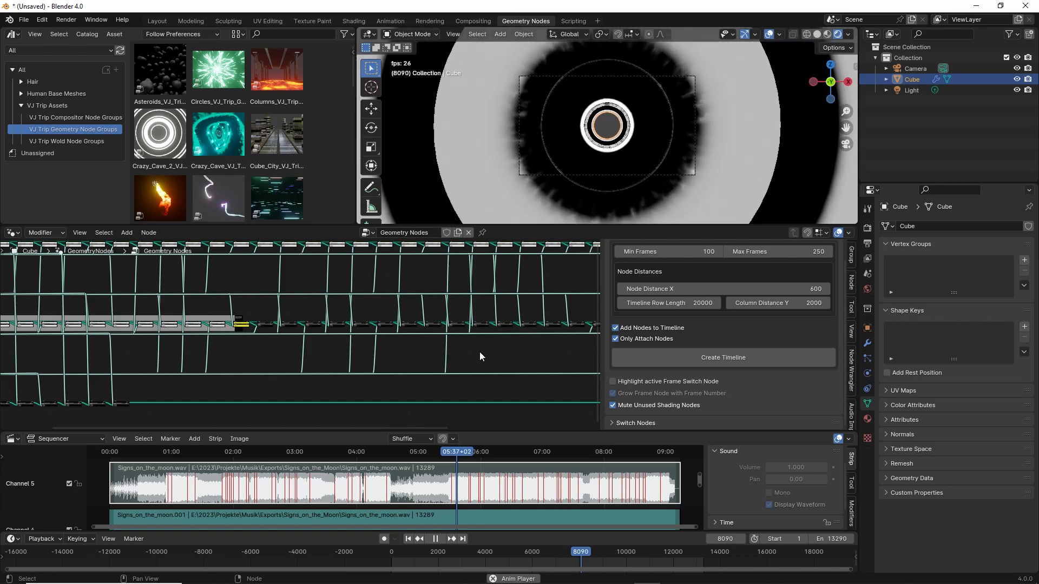
{"action": "key", "text": "space"}
{"action": "left_click", "coordinate": [613, 382]}
{"action": "key", "text": "space"}
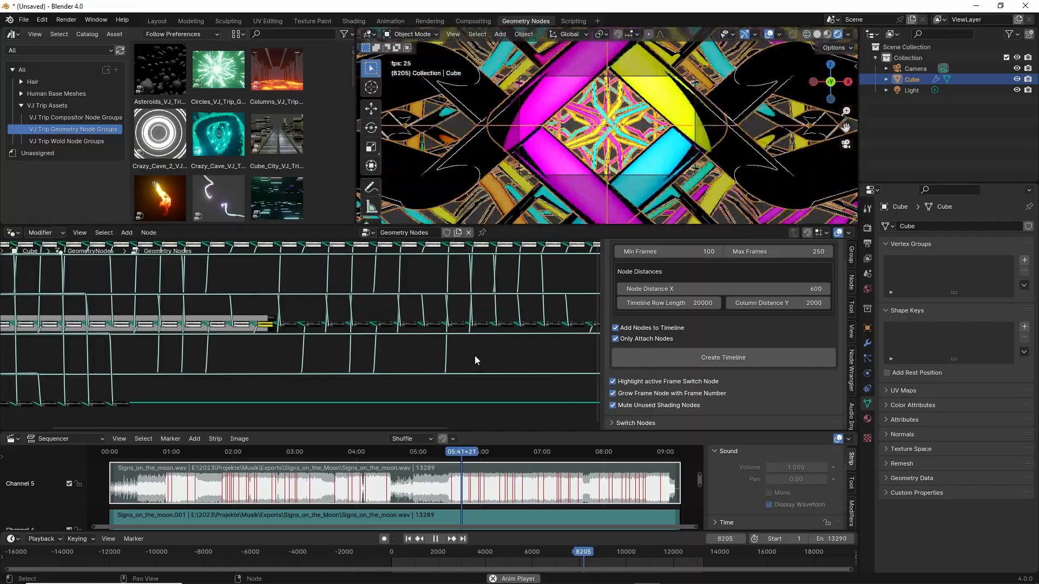
{"action": "left_click", "coordinate": [613, 382]}
{"action": "left_click", "coordinate": [612, 382]}
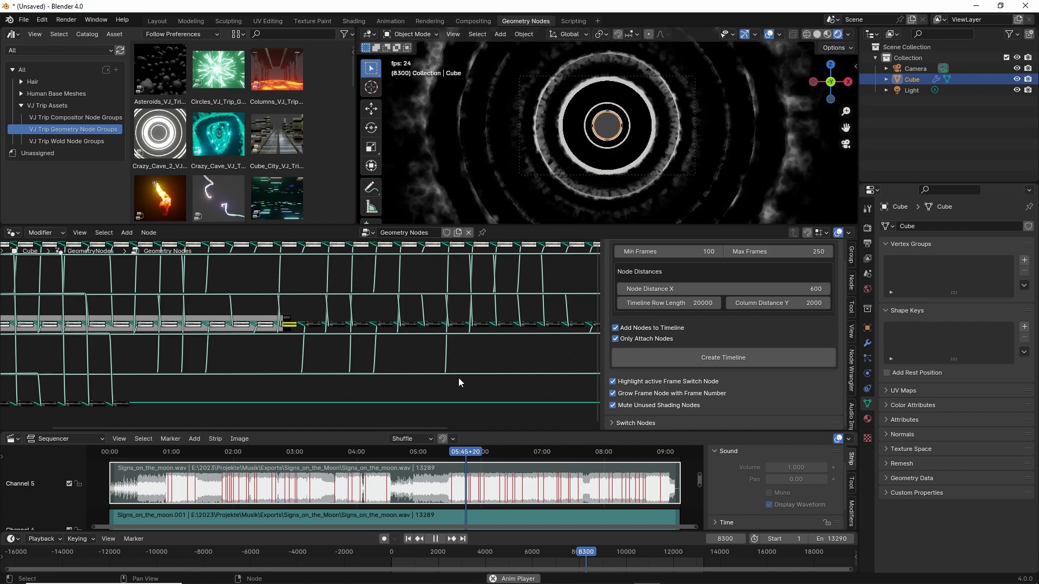
Step: Stop playback, scrub to frame 9290, and review the Mute Unused Shading Nodes option and the timeline's scene nodes
{"action": "key", "text": "space"}
{"action": "mouse_move", "coordinate": [598, 553]}
{"action": "left_mouse_down"}
{"action": "mouse_move", "coordinate": [663, 553]}
{"action": "mouse_move", "coordinate": [537, 552]}
{"action": "mouse_move", "coordinate": [609, 553]}
{"action": "left_mouse_up"}
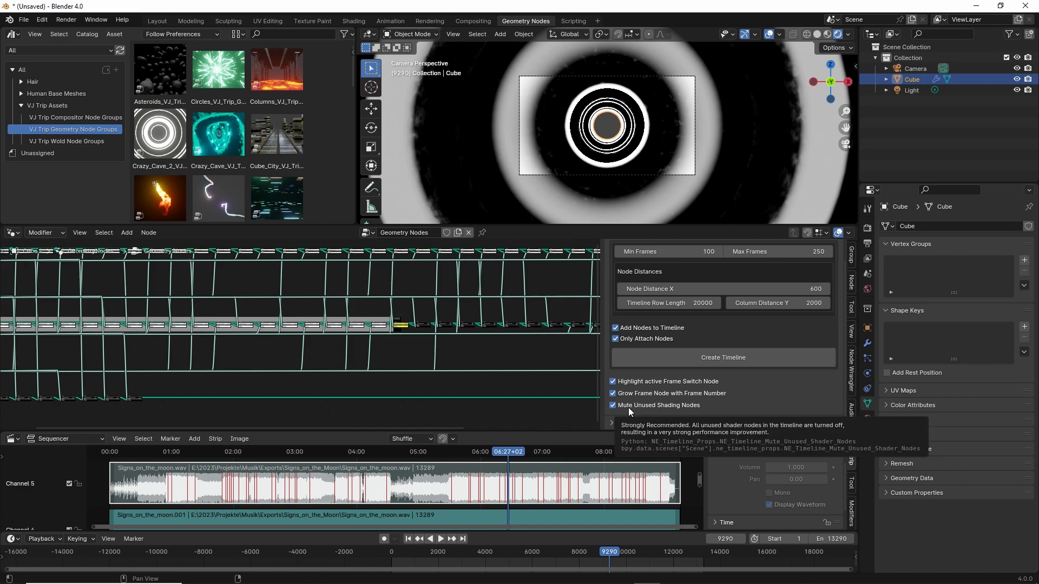
{"action": "scroll", "coordinate": [502, 356], "scroll_direction": "down", "scroll_amount": 2}
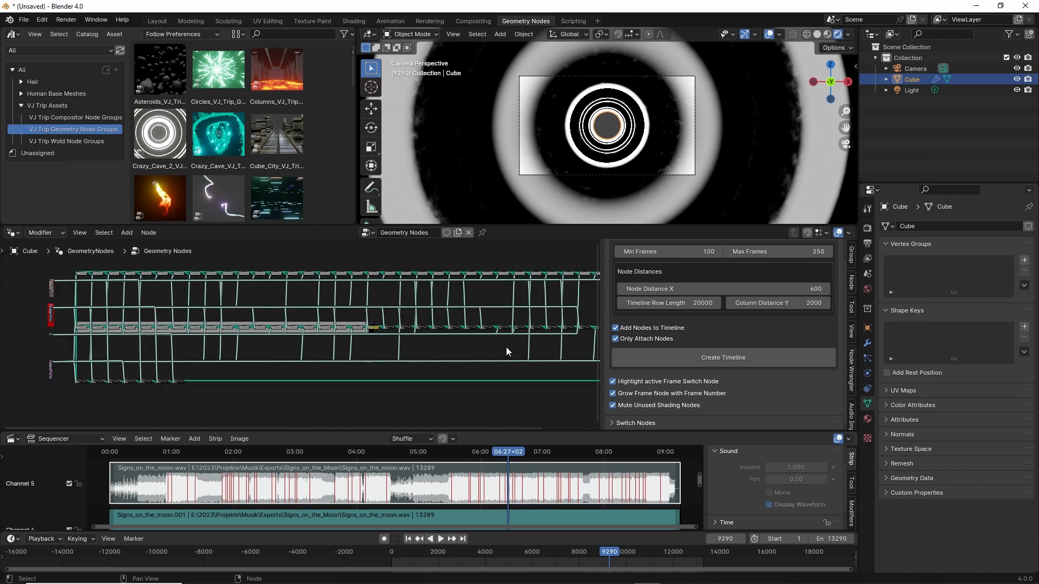
{"action": "left_click", "coordinate": [463, 349]}
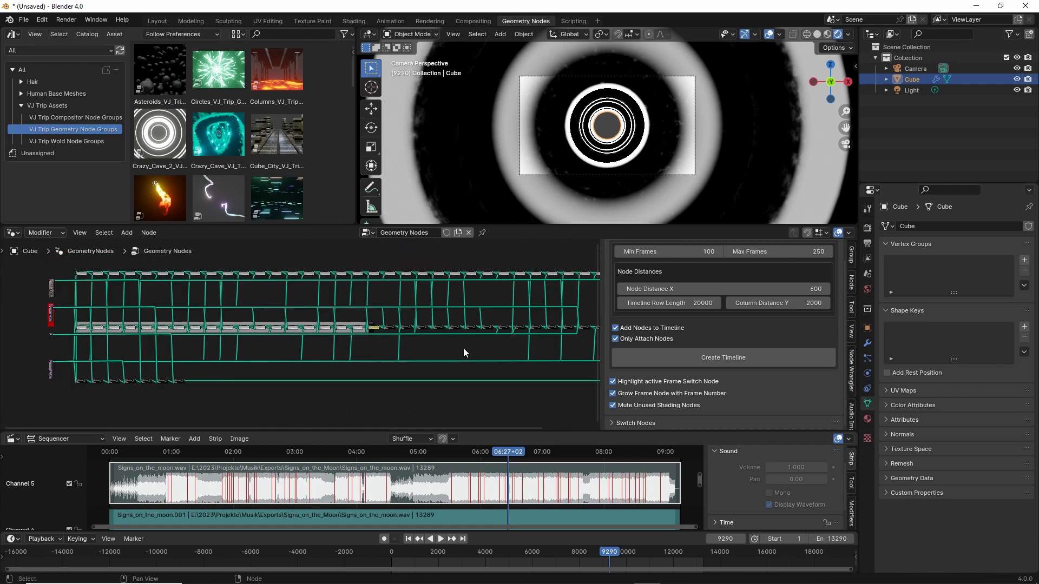
Step: Switch to the Shading workspace, show the shader editor's sidebar, and view the scene through the camera
{"action": "left_click", "coordinate": [353, 21]}
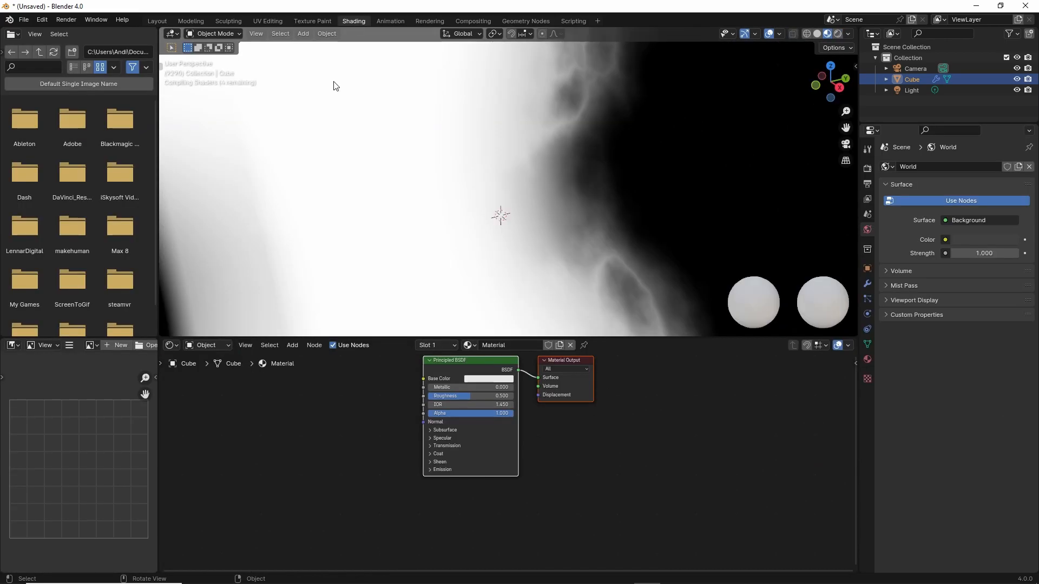
{"action": "scroll", "coordinate": [563, 397], "scroll_direction": "down", "scroll_amount": 4}
{"action": "key", "text": "n"}
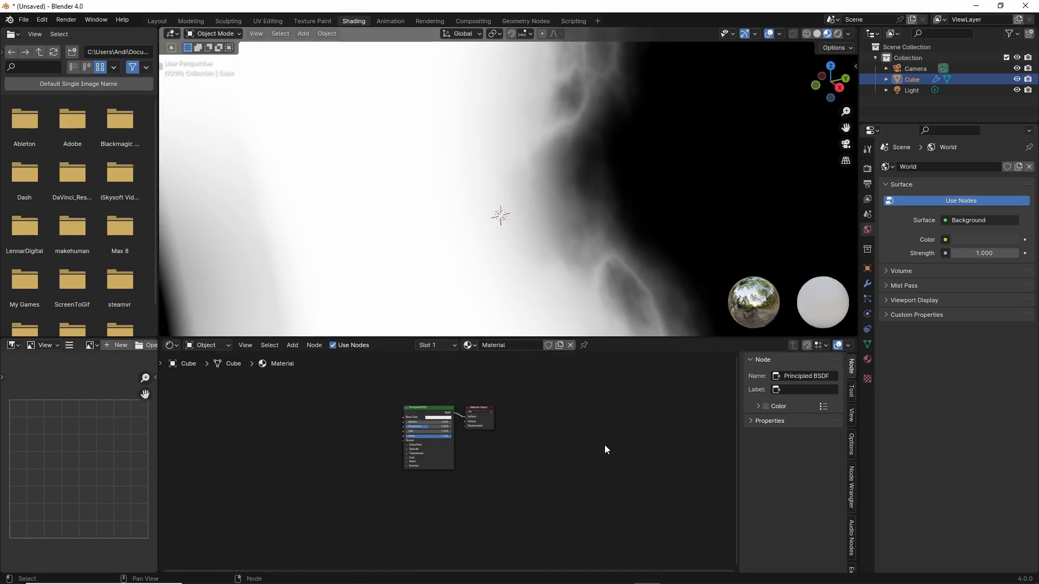
{"action": "key", "text": "KP_0"}
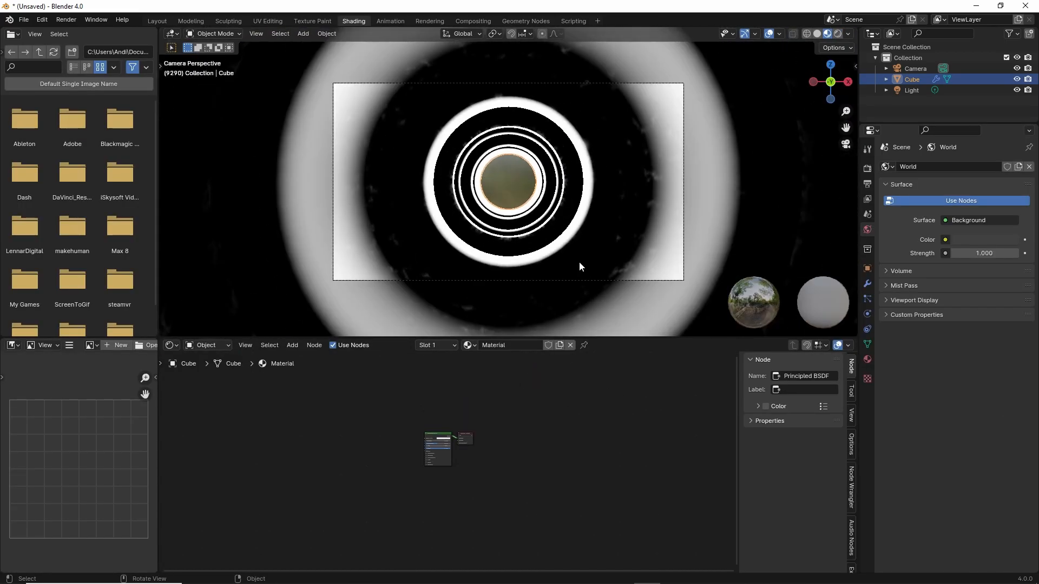
Step: Assign the existing material Crazy Cave_Moving_2_VJ_Trip to the cube's material slot
{"action": "left_click", "coordinate": [468, 346]}
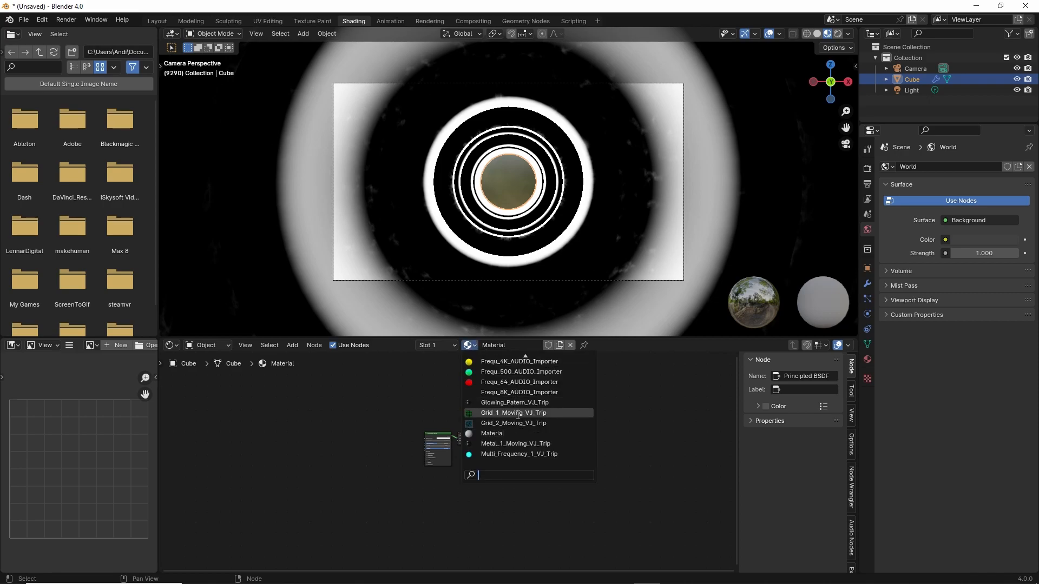
{"action": "scroll", "coordinate": [524, 434], "scroll_direction": "down", "scroll_amount": 2}
{"action": "scroll", "coordinate": [526, 445], "scroll_direction": "down", "scroll_amount": 1}
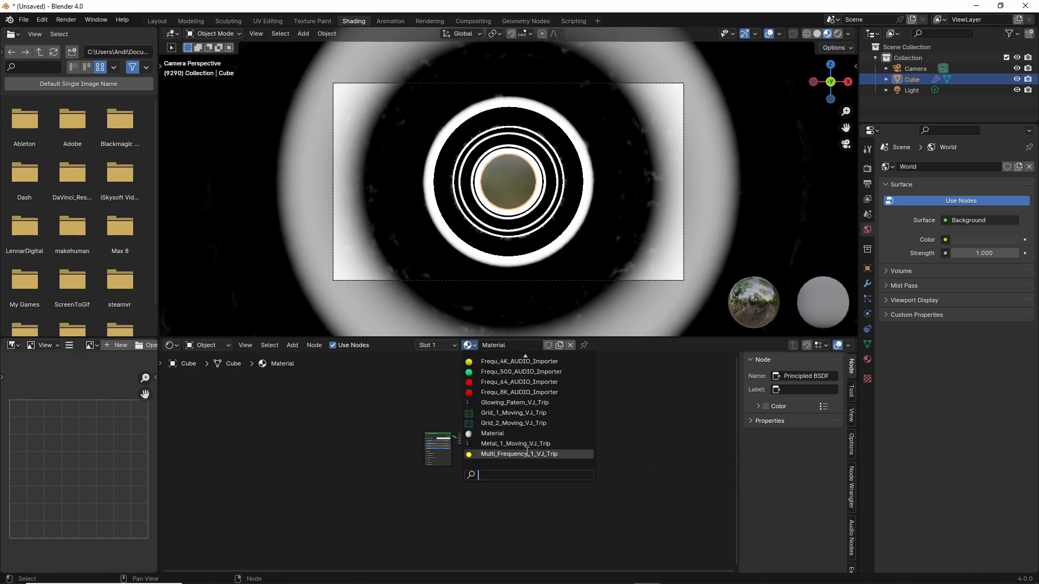
{"action": "scroll", "coordinate": [527, 444], "scroll_direction": "up", "scroll_amount": 7}
{"action": "scroll", "coordinate": [532, 439], "scroll_direction": "down", "scroll_amount": 4}
{"action": "scroll", "coordinate": [535, 426], "scroll_direction": "up", "scroll_amount": 14}
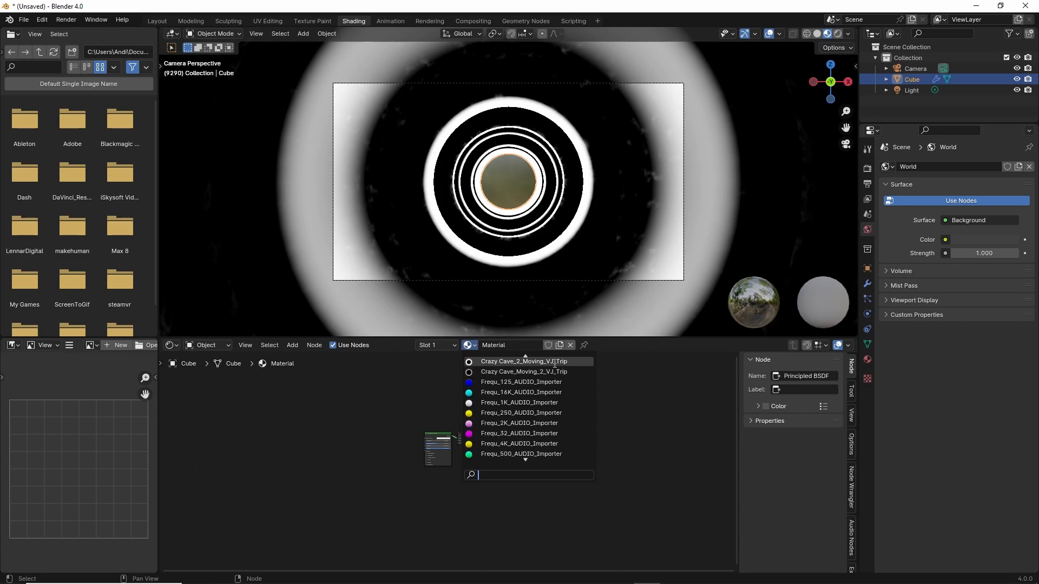
{"action": "left_click", "coordinate": [550, 372]}
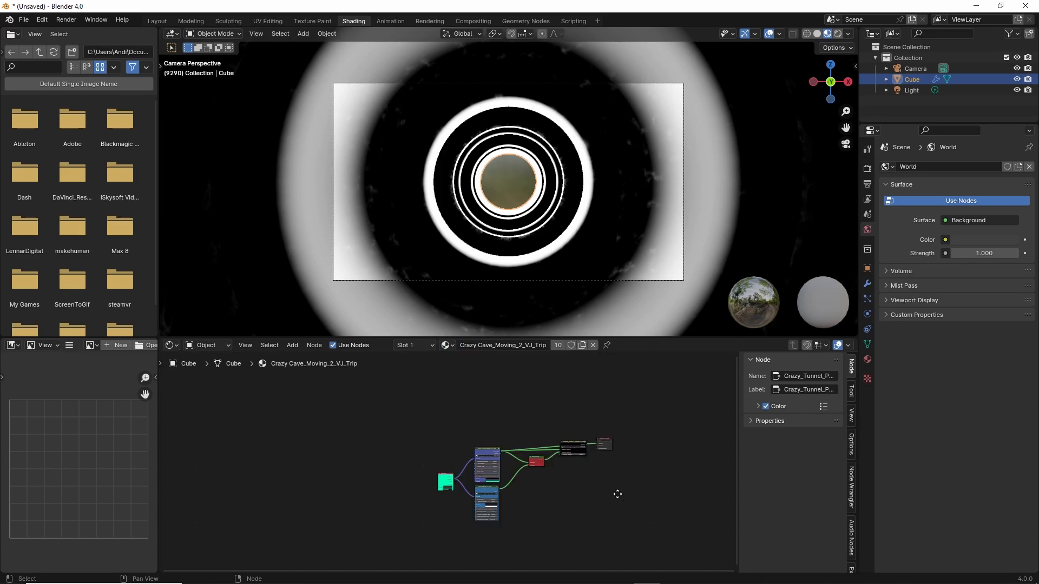
Step: Play the animation briefly and inspect the Crazy Cave_Moving_2_VJ_Trip shader nodes, selecting the Multiple_Frames node before the material output
{"action": "middle_click_drag", "start_coordinate": [618, 495], "coordinate": [490, 473]}
{"action": "key", "text": "space"}
{"action": "key", "text": "space"}
{"action": "scroll", "coordinate": [449, 462], "scroll_direction": "up", "scroll_amount": 1}
{"action": "middle_click_drag", "start_coordinate": [419, 472], "coordinate": [467, 471]}
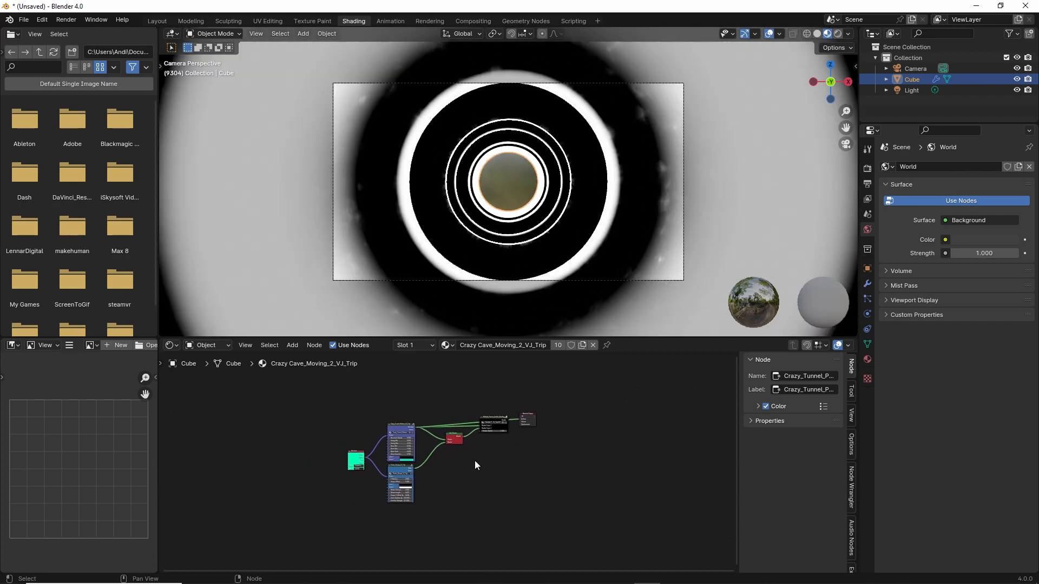
{"action": "right_click_drag", "start_coordinate": [512, 411], "coordinate": [514, 428], "text": "ctrl"}
{"action": "left_click", "coordinate": [489, 418]}
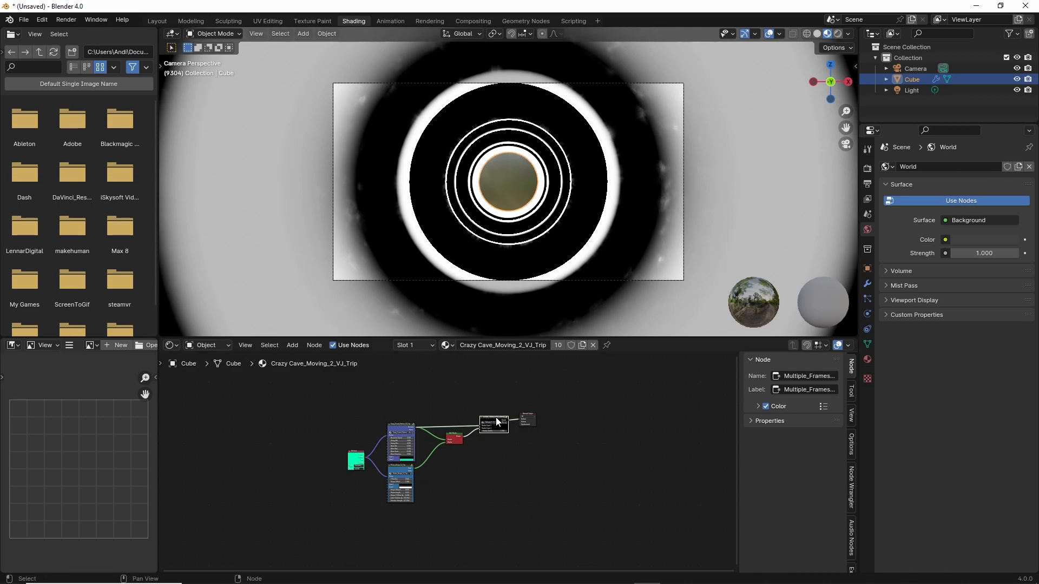
Step: Switch to the Geometry Nodes workspace and examine the material assigned in the active red-framed Crazy Cave 2 scene node
{"action": "left_click", "coordinate": [535, 20]}
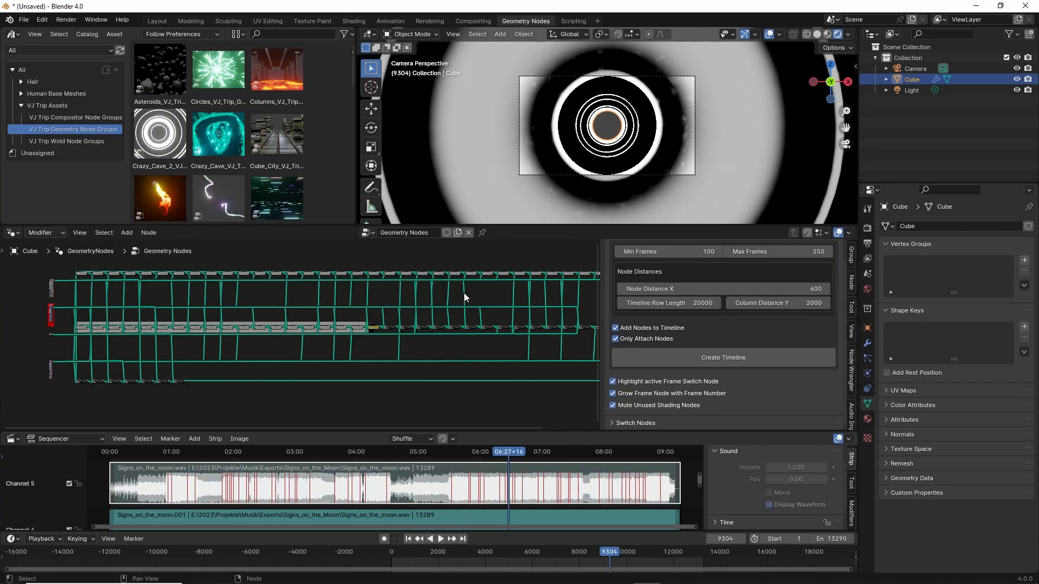
{"action": "middle_click_drag", "start_coordinate": [316, 362], "coordinate": [588, 388]}
{"action": "scroll", "coordinate": [322, 339], "scroll_direction": "up", "scroll_amount": 14}
{"action": "scroll", "coordinate": [365, 333], "scroll_direction": "up", "scroll_amount": 5}
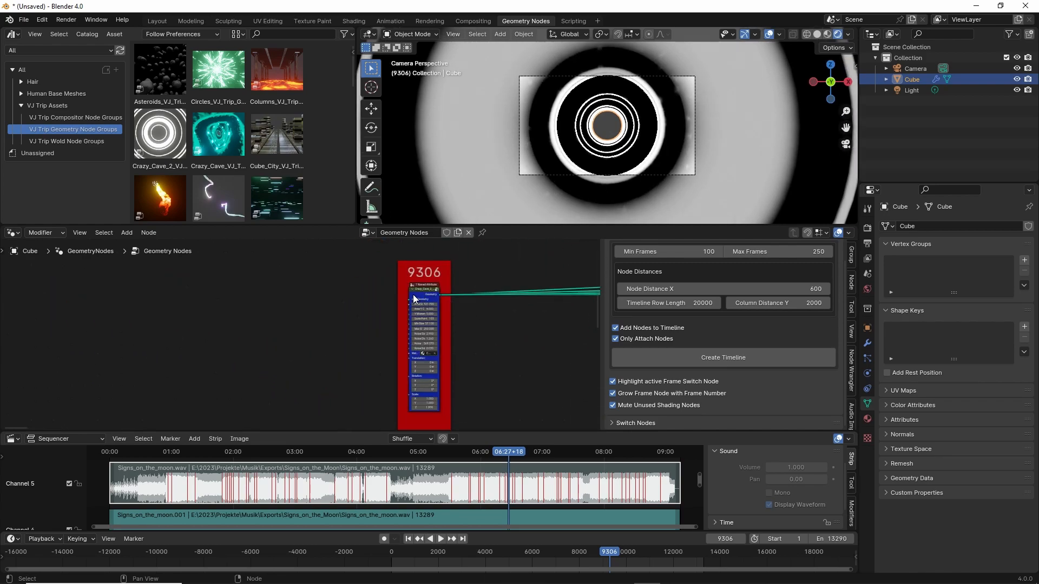
{"action": "left_click_drag", "start_coordinate": [409, 294], "coordinate": [378, 293]}
{"action": "scroll", "coordinate": [411, 356], "scroll_direction": "up", "scroll_amount": 1}
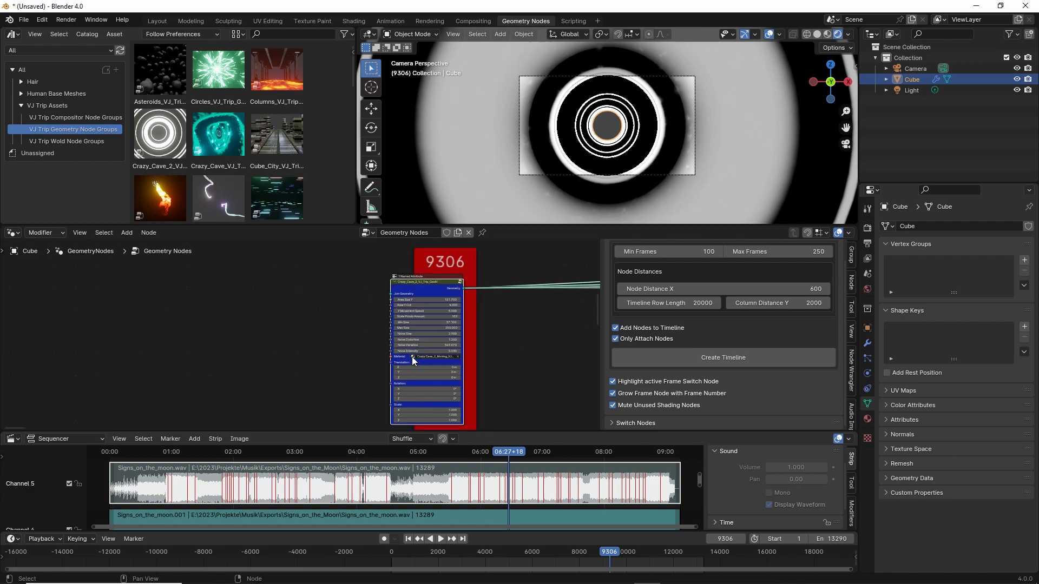
{"action": "scroll", "coordinate": [412, 356], "scroll_direction": "up", "scroll_amount": 6}
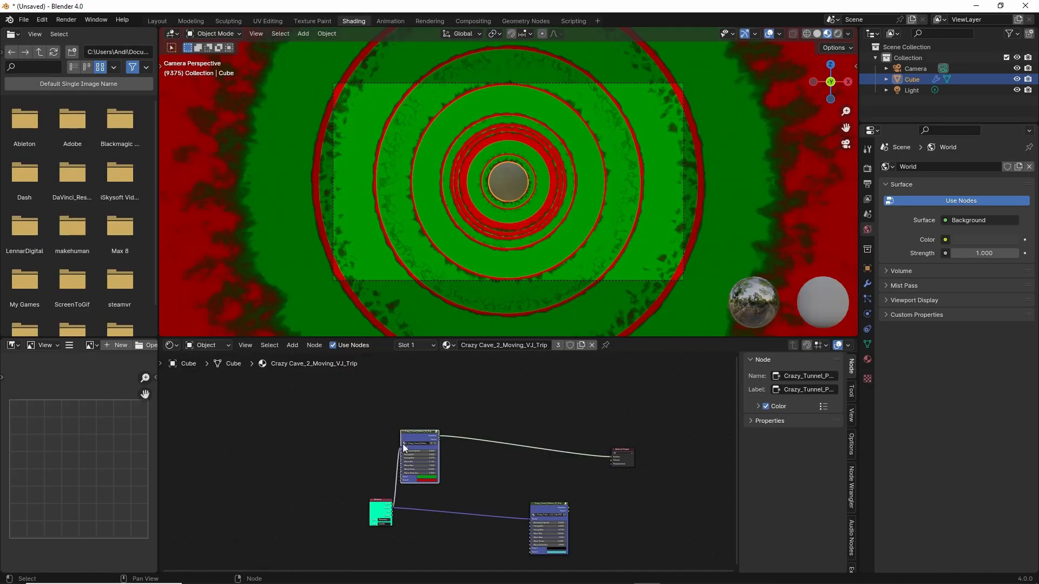
Step: Align the output-connected Crazy_Tunnel_Pattern node above the second pattern node, and move the Attribute node farther away from both
{"action": "left_click_drag", "start_coordinate": [403, 444], "coordinate": [535, 441]}
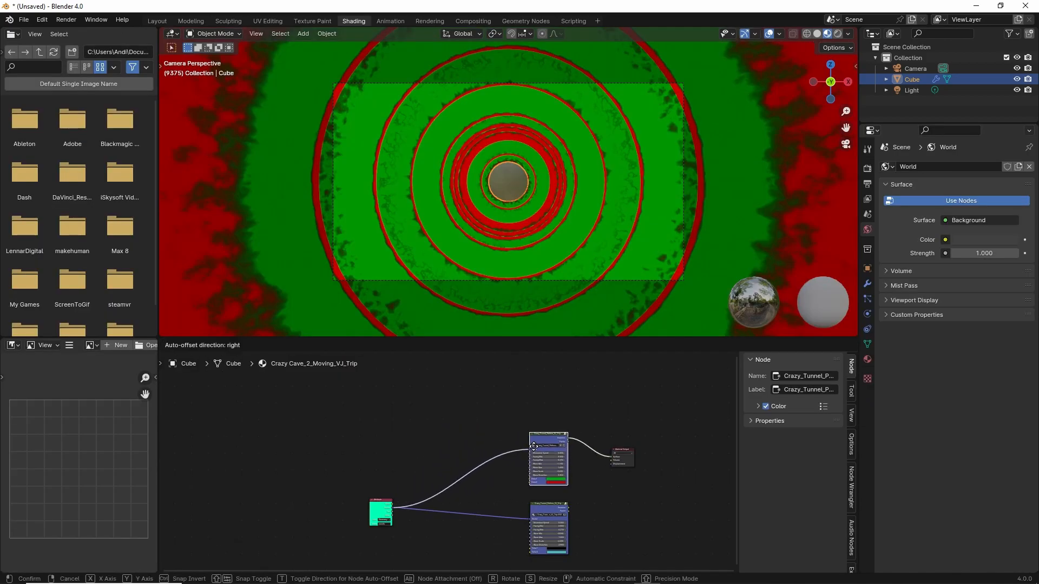
{"action": "mouse_move", "coordinate": [592, 506]}
{"action": "middle_mouse_down"}
{"action": "mouse_move", "coordinate": [481, 451]}
{"action": "mouse_move", "coordinate": [463, 463]}
{"action": "middle_mouse_up"}
{"action": "left_click", "coordinate": [422, 458]}
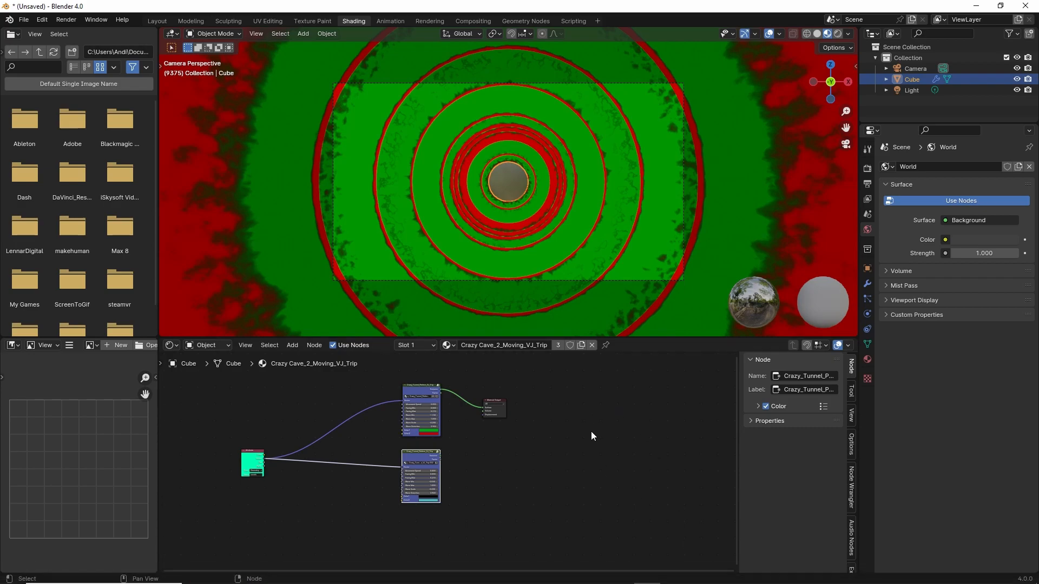
{"action": "left_click_drag", "start_coordinate": [252, 459], "coordinate": [213, 452]}
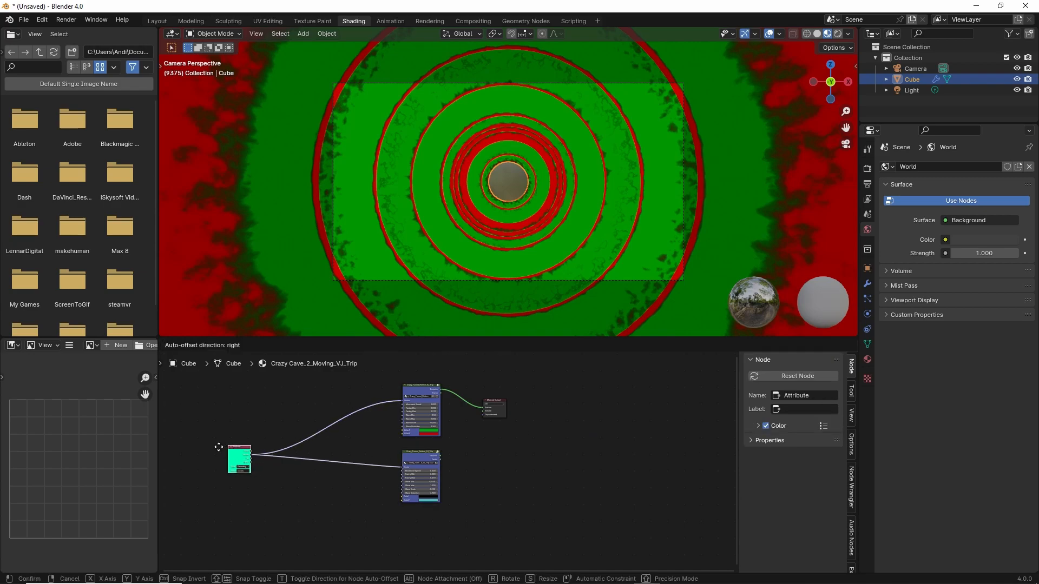
Step: Replace the lower pattern node with a duplicate of the upper Crazy_Tunnel_Pattern node and connect the Attribute node to its Vector input
{"action": "scroll", "coordinate": [851, 522], "scroll_direction": "down", "scroll_amount": 4}
{"action": "left_click", "coordinate": [423, 454]}
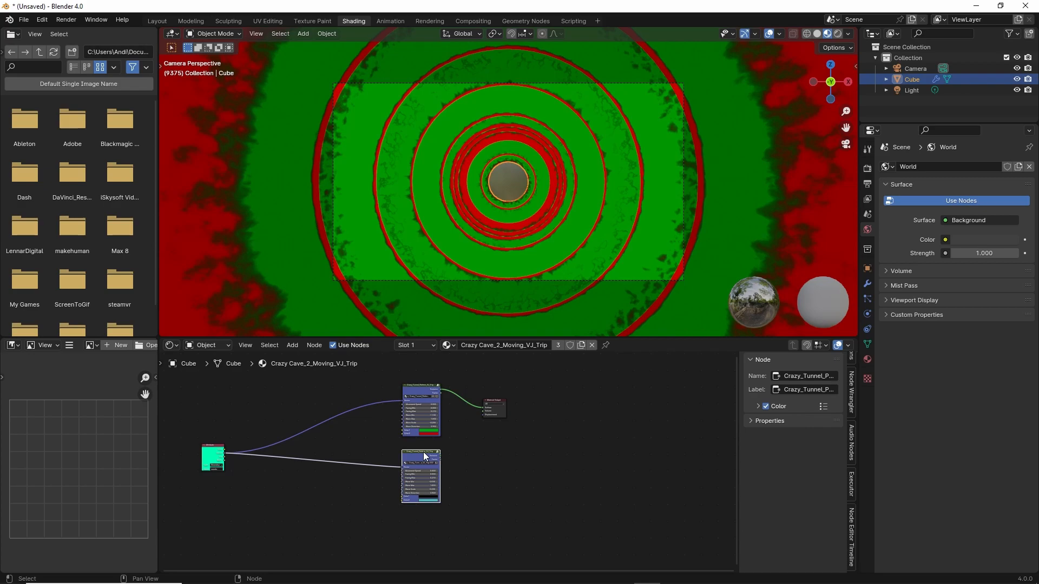
{"action": "key", "text": "x"}
{"action": "left_click", "coordinate": [423, 388]}
{"action": "key", "text": "shift+d"}
{"action": "left_click", "coordinate": [424, 459]}
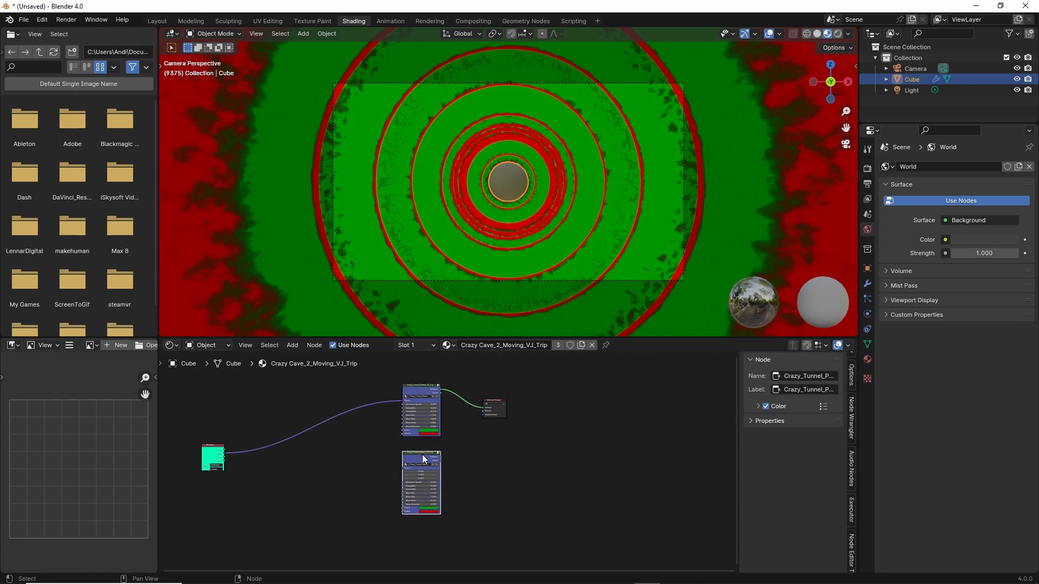
{"action": "left_click_drag", "start_coordinate": [216, 458], "coordinate": [403, 468]}
Step: Connect the duplicated pattern node's Emission to the material output for preview and change its Color2 to blue
{"action": "scroll", "coordinate": [446, 475], "scroll_direction": "up", "scroll_amount": 4}
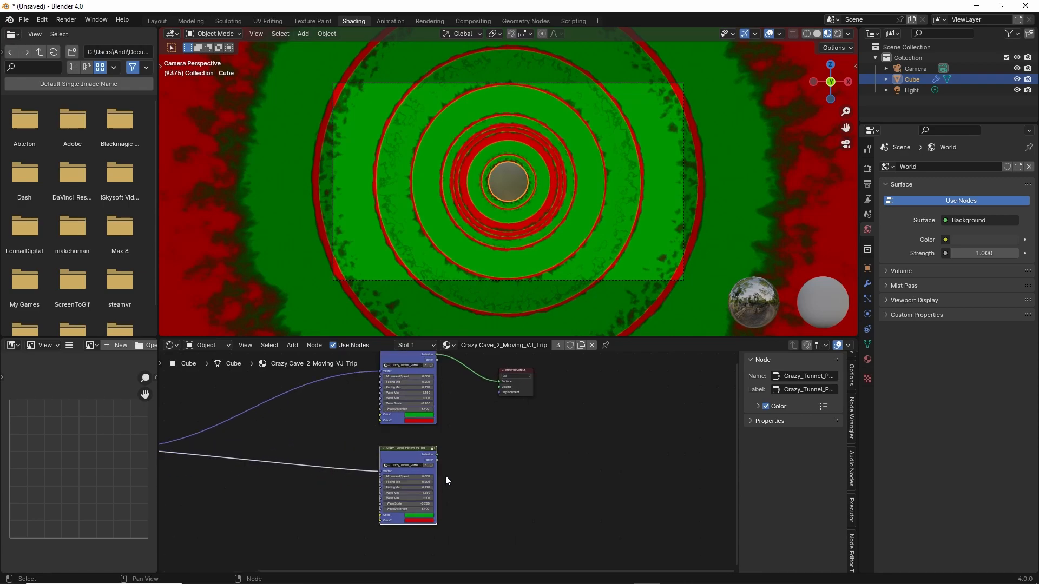
{"action": "middle_click_drag", "start_coordinate": [510, 439], "coordinate": [551, 471]}
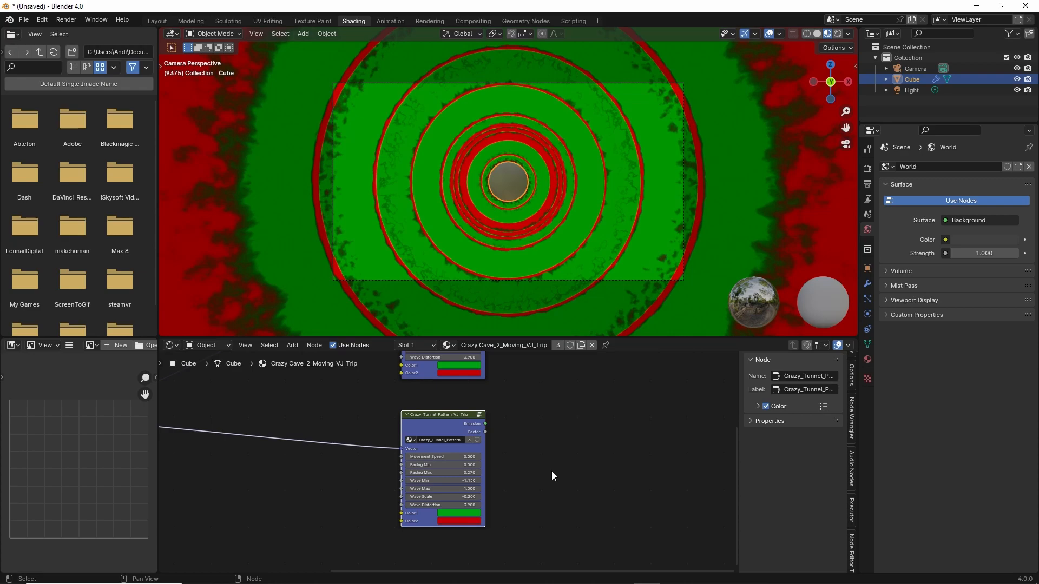
{"action": "left_click", "coordinate": [447, 422], "text": "ctrl+shift"}
{"action": "left_click", "coordinate": [469, 521]}
{"action": "left_click", "coordinate": [491, 411]}
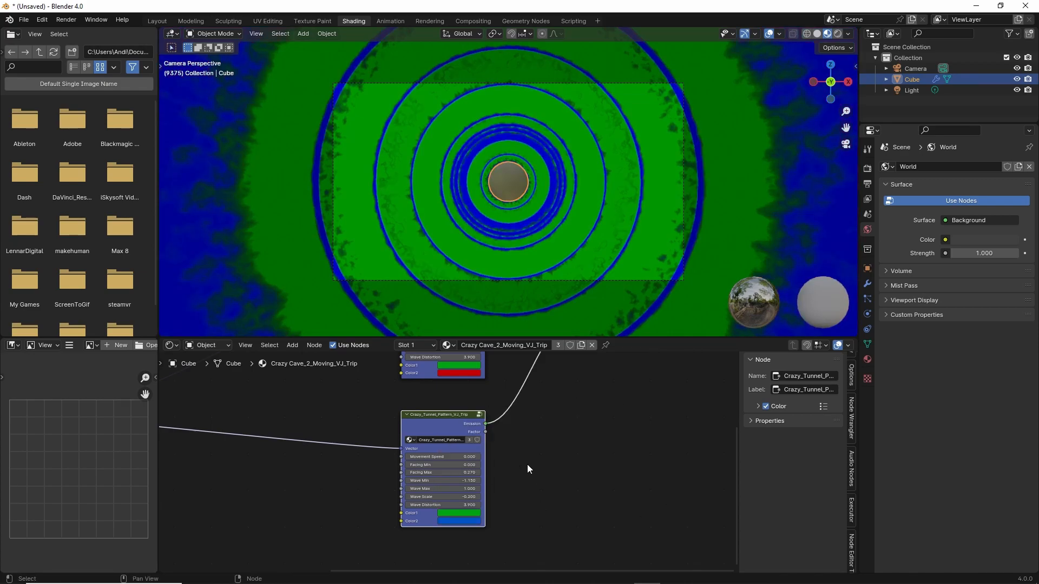
Step: Duplicate the blue Crazy_Tunnel_Pattern node and connect the new copy's Emission to the material output for preview
{"action": "scroll", "coordinate": [467, 432], "scroll_direction": "down", "scroll_amount": 1}
{"action": "key", "text": "shift+d"}
{"action": "left_click", "coordinate": [561, 478]}
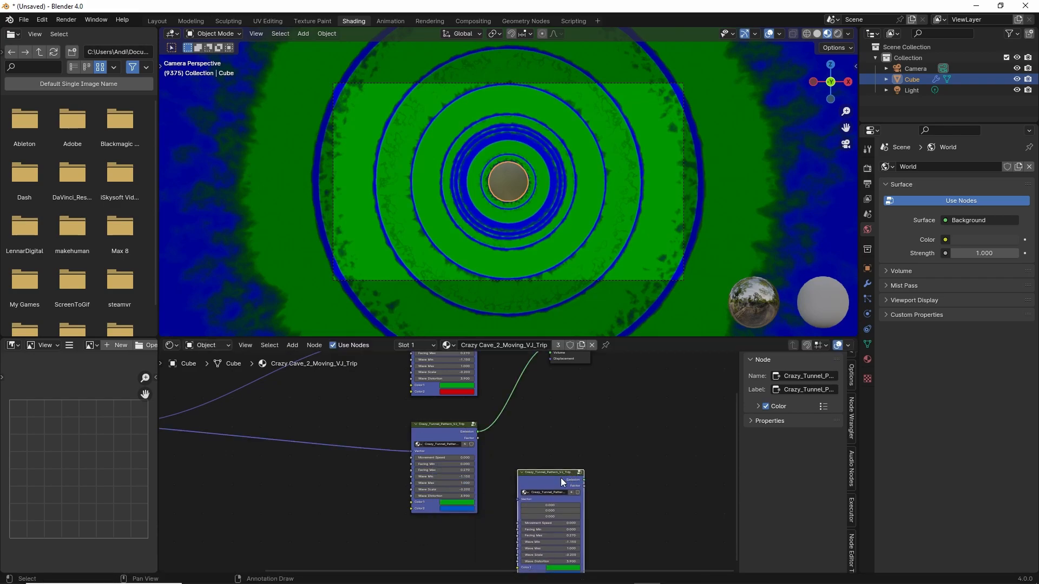
{"action": "left_click", "coordinate": [560, 479], "text": "ctrl+shift"}
{"action": "scroll", "coordinate": [575, 479], "scroll_direction": "down", "scroll_amount": 1}
{"action": "middle_click_drag", "start_coordinate": [567, 506], "coordinate": [574, 454]}
Step: Set the third pattern node's Color2 to magenta and place the node below the other two pattern nodes
{"action": "scroll", "coordinate": [600, 472], "scroll_direction": "up", "scroll_amount": 3}
{"action": "left_click", "coordinate": [547, 497]}
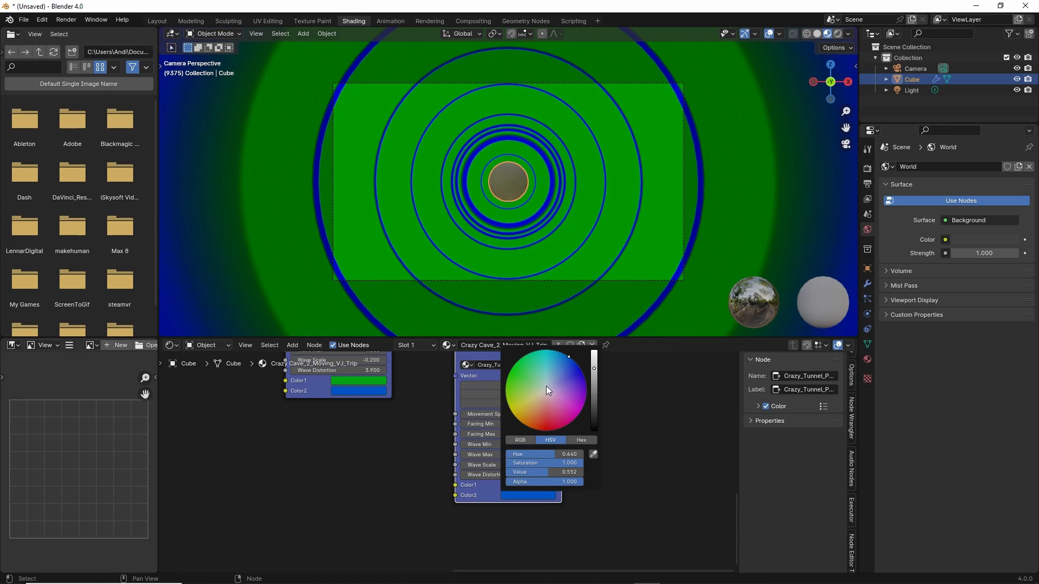
{"action": "left_click", "coordinate": [511, 370]}
{"action": "left_click_drag", "start_coordinate": [511, 377], "coordinate": [570, 415]}
{"action": "scroll", "coordinate": [590, 477], "scroll_direction": "down", "scroll_amount": 2}
{"action": "scroll", "coordinate": [591, 477], "scroll_direction": "down", "scroll_amount": 4}
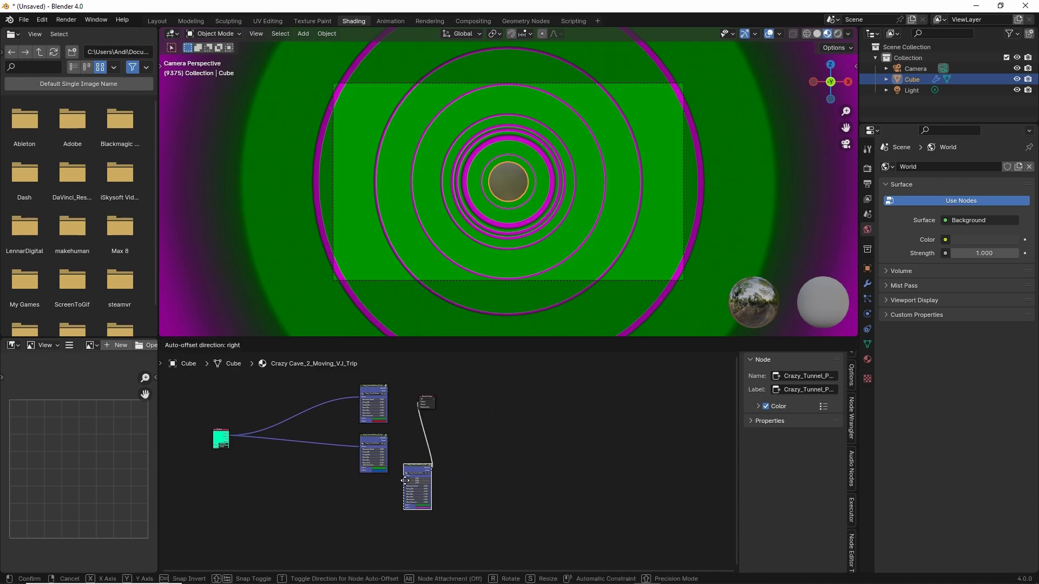
{"action": "left_click_drag", "start_coordinate": [417, 463], "coordinate": [370, 489]}
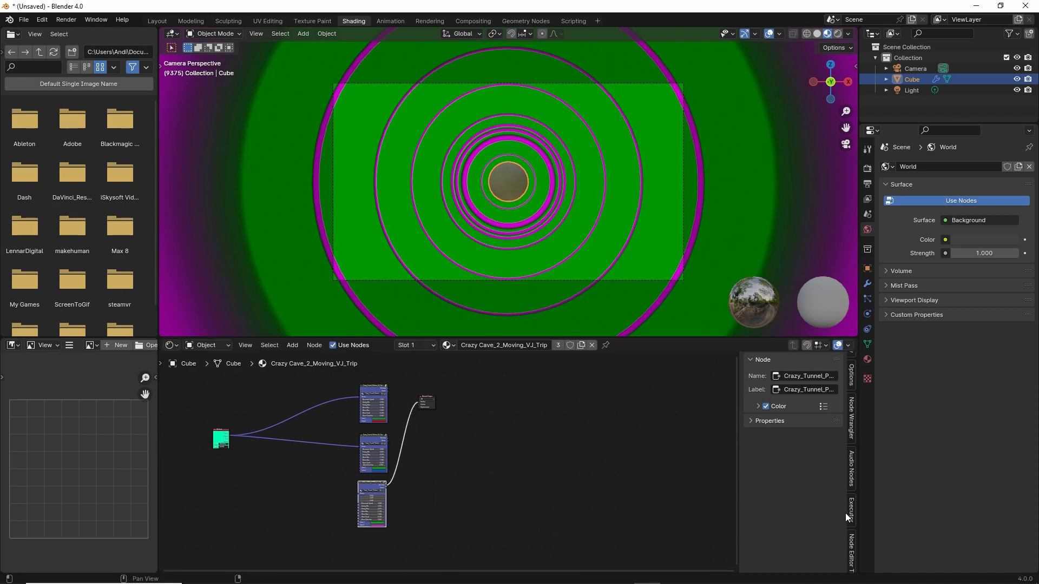
Step: Create a Node Editor Timeline from the three pattern nodes in the Crazy Cave_2_Moving_VJ_Trip material
{"action": "scroll", "coordinate": [852, 516], "scroll_direction": "down", "scroll_amount": 1}
{"action": "left_click", "coordinate": [850, 523]}
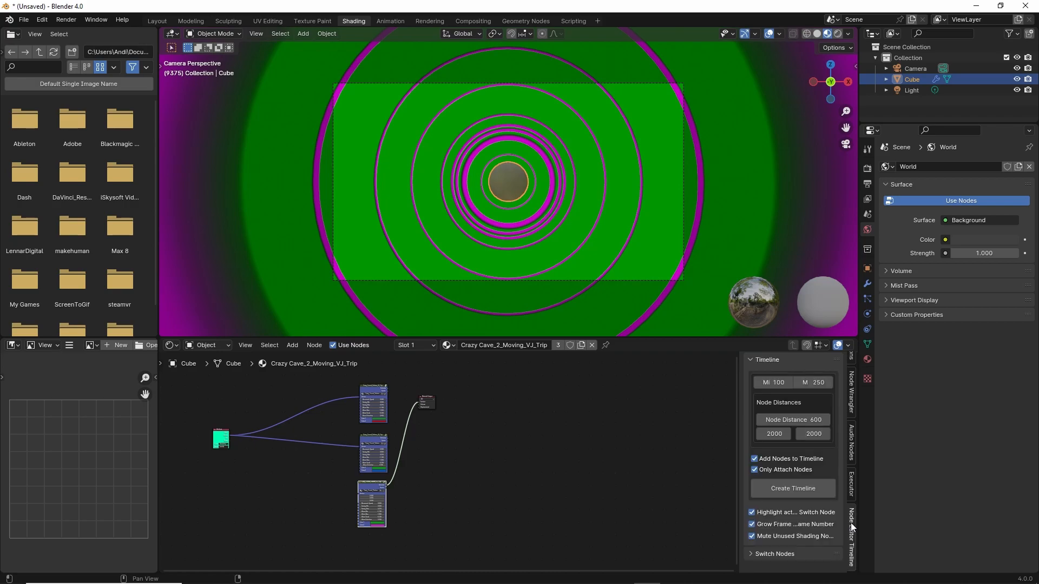
{"action": "left_click", "coordinate": [795, 489]}
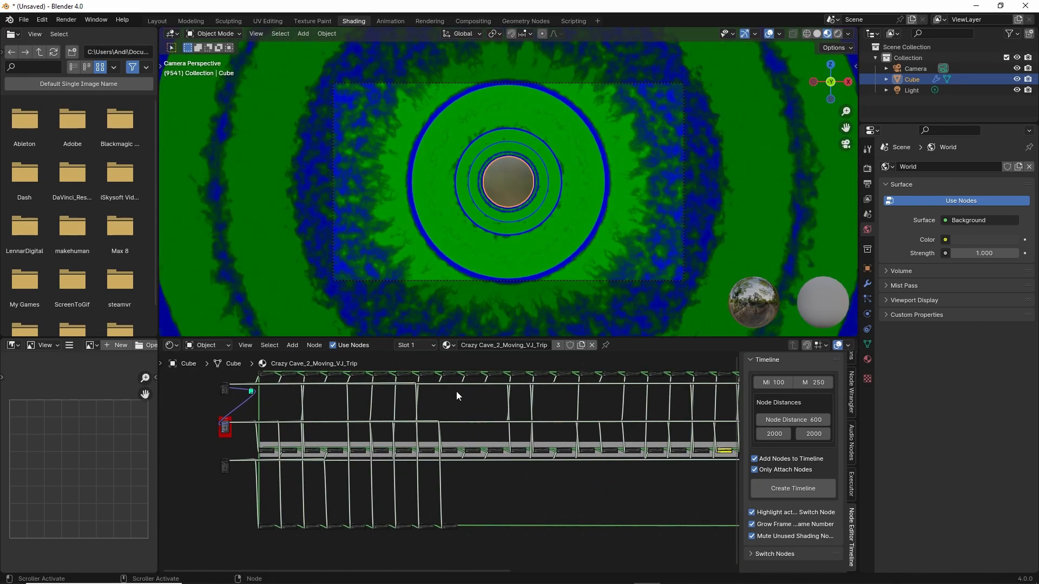
Step: Turn off Mute Unused Shading Nodes and play the animation to compare the viewport performance
{"action": "left_click", "coordinate": [752, 536]}
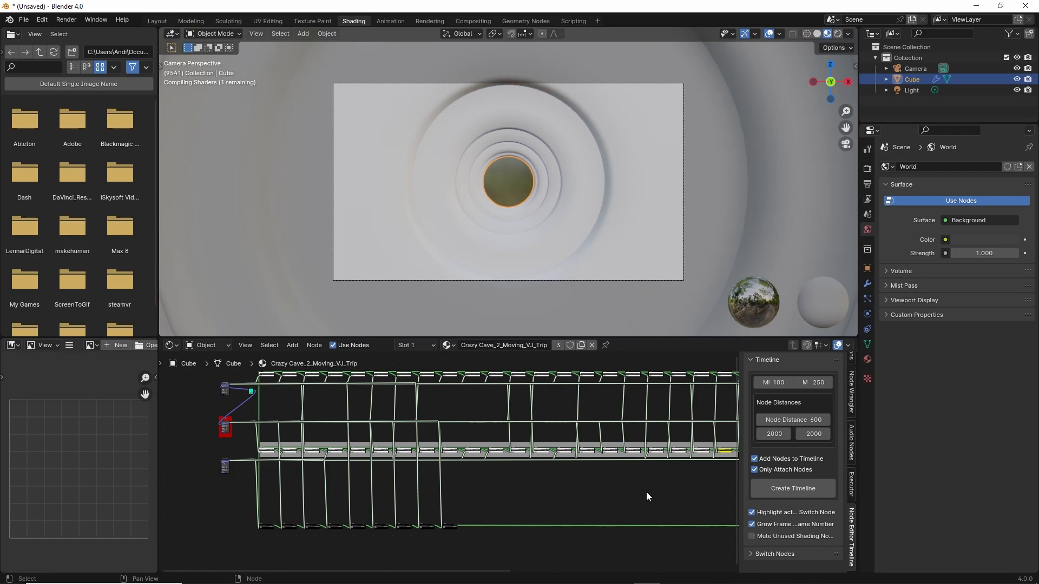
{"action": "key", "text": "space"}
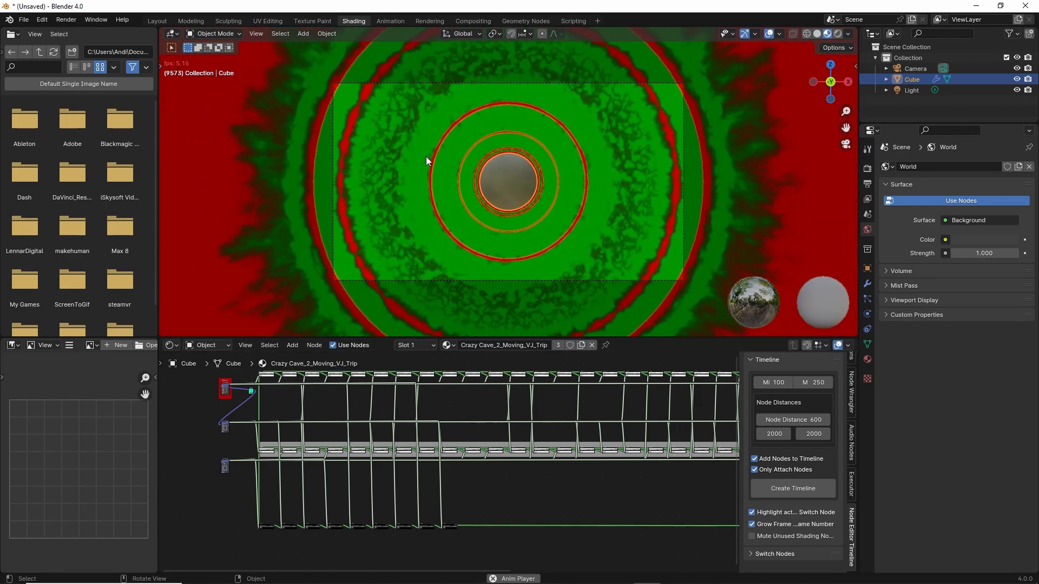
{"action": "key", "text": "space"}
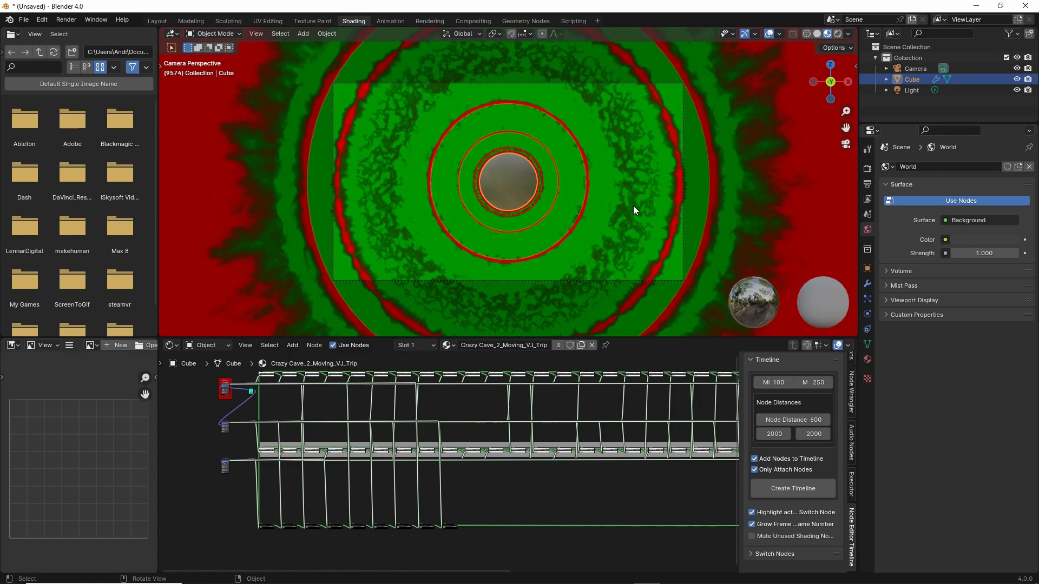
Step: Set the render engine to Cycles in the render properties and play the animation briefly
{"action": "left_click", "coordinate": [867, 168]}
{"action": "left_click", "coordinate": [963, 307]}
{"action": "left_click", "coordinate": [963, 306]}
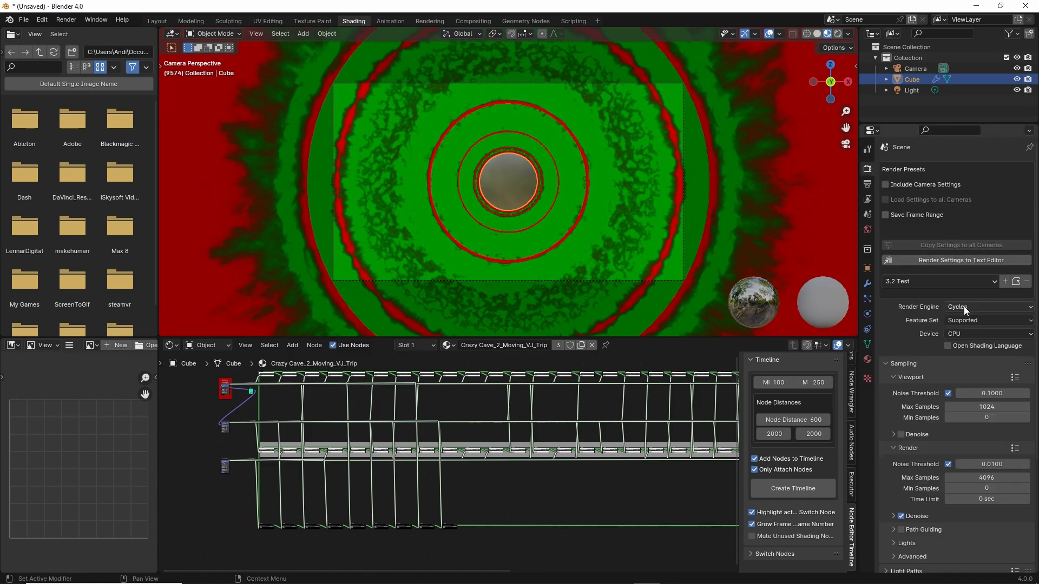
{"action": "key", "text": "space"}
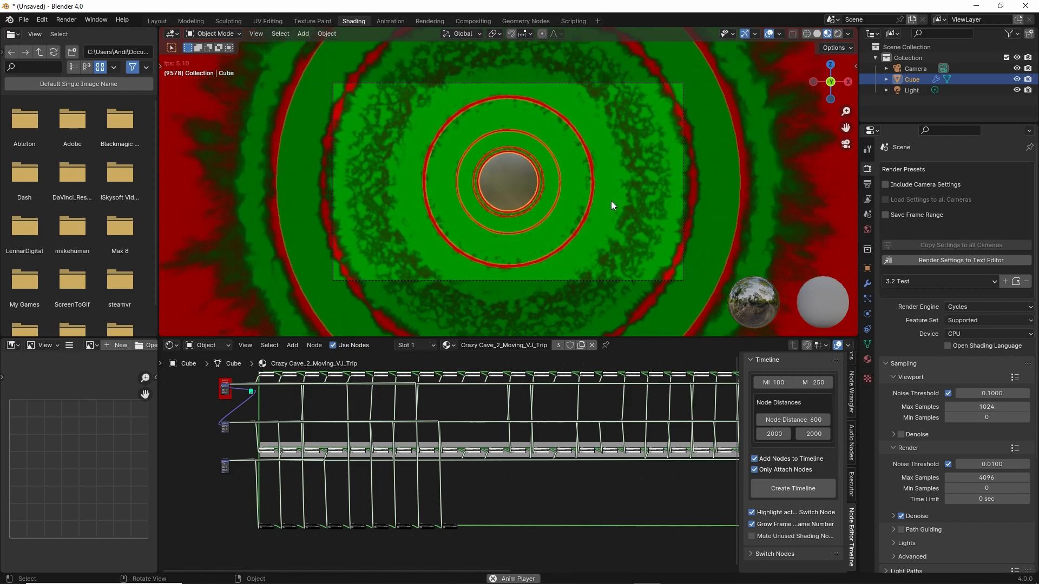
{"action": "key", "text": "space"}
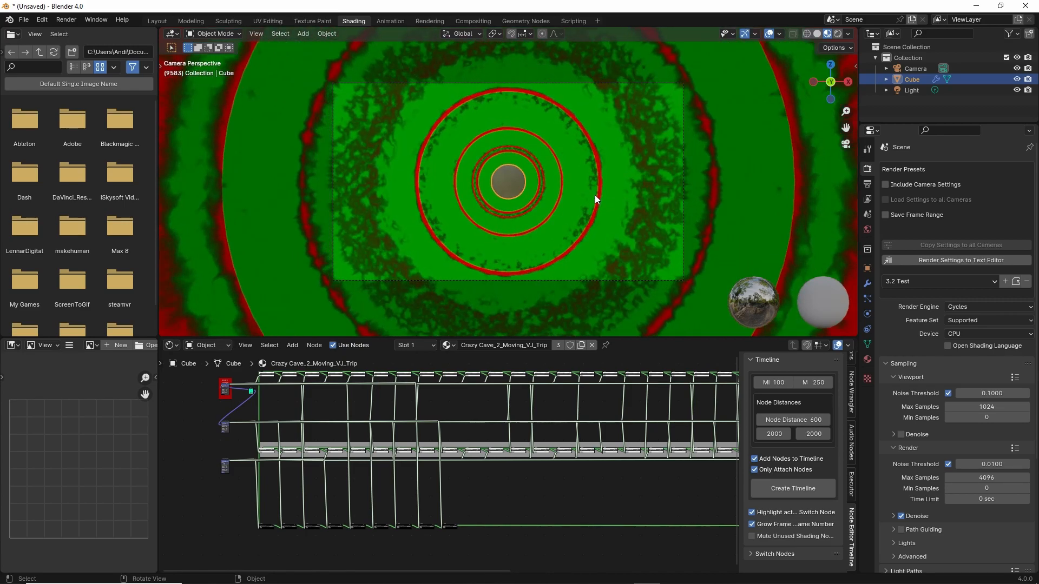
Step: Advance two frames, switch the viewport to Rendered shading, and play the animation up to frame 9618
{"action": "key", "text": "Right"}
{"action": "key", "text": "Right"}
{"action": "left_click", "coordinate": [838, 36]}
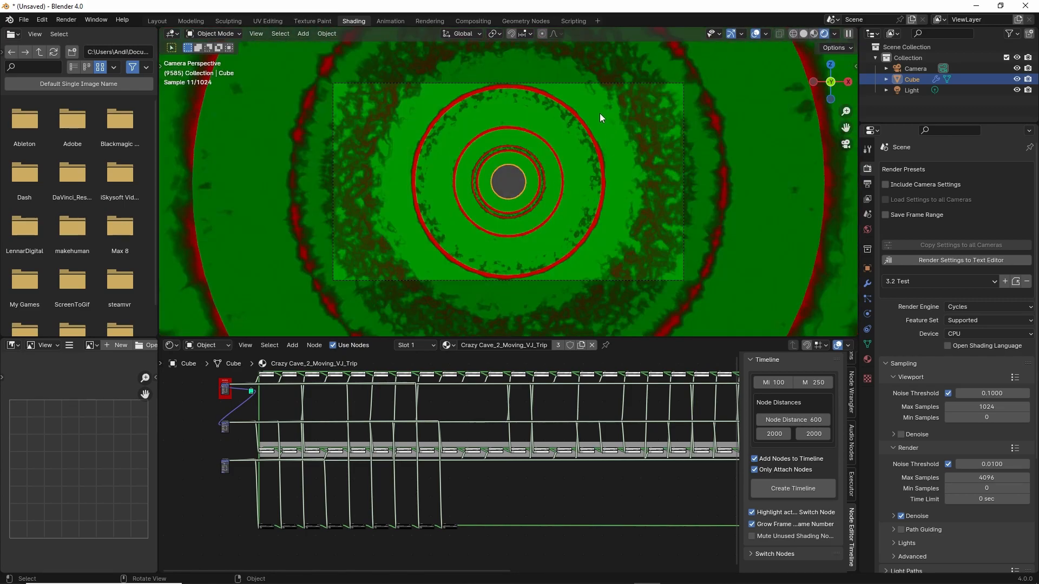
{"action": "key", "text": "space"}
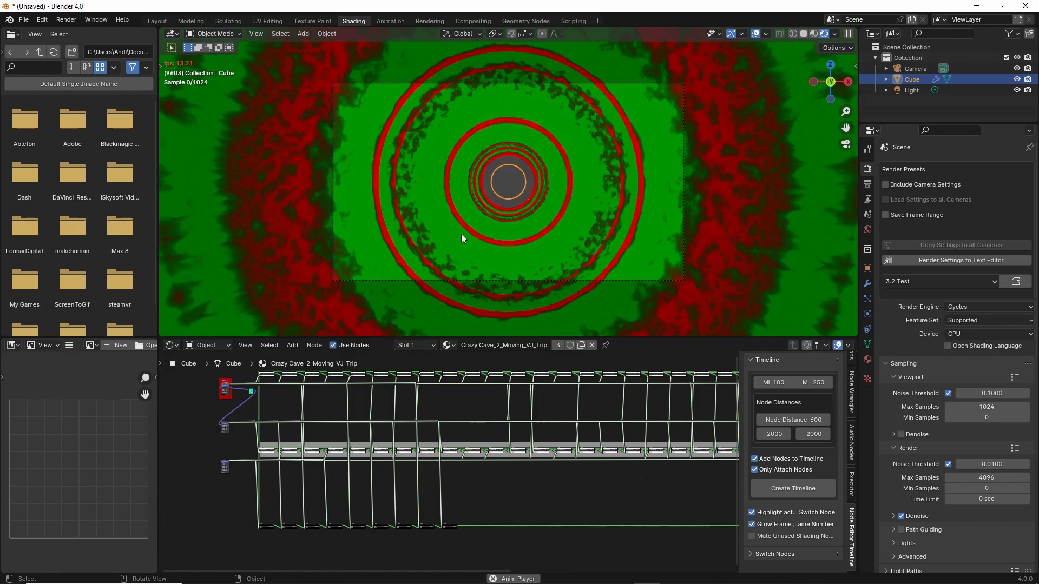
{"action": "key", "text": "space"}
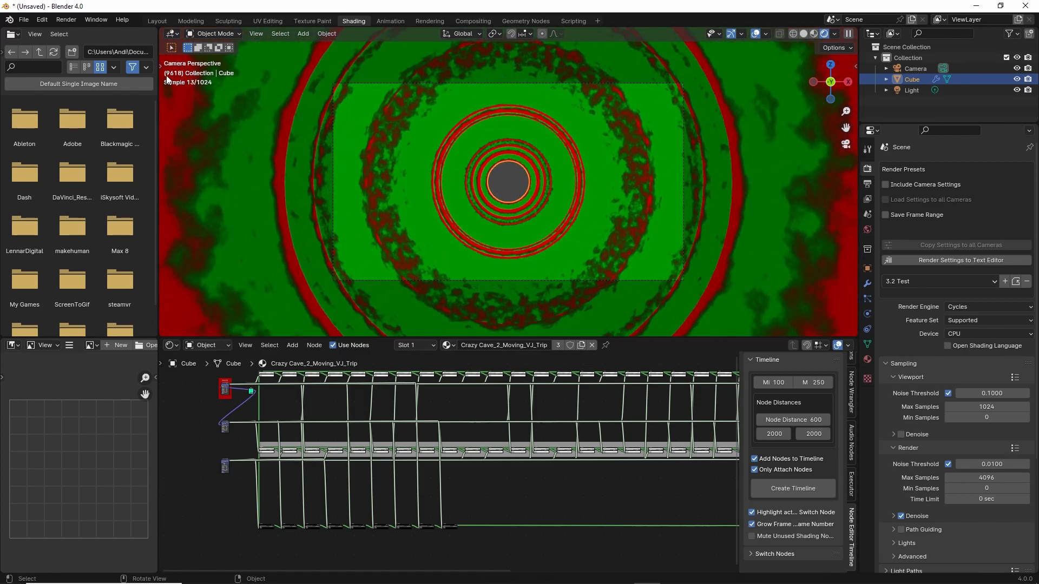
Step: Set the render engine to EEVEE and turn Mute Unused Shading Nodes back on
{"action": "left_click", "coordinate": [980, 305]}
{"action": "left_click", "coordinate": [977, 319]}
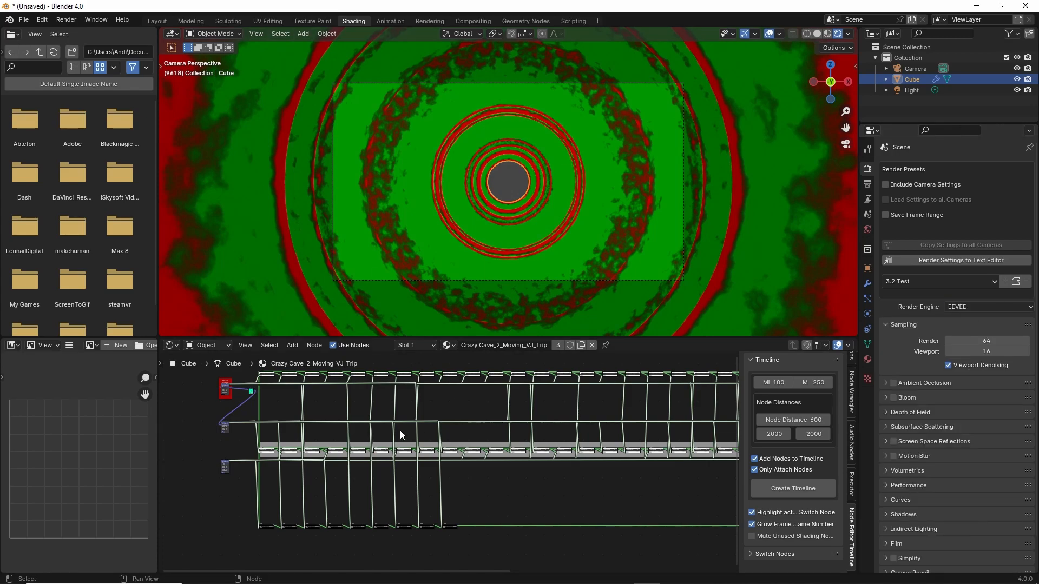
{"action": "left_click", "coordinate": [752, 536]}
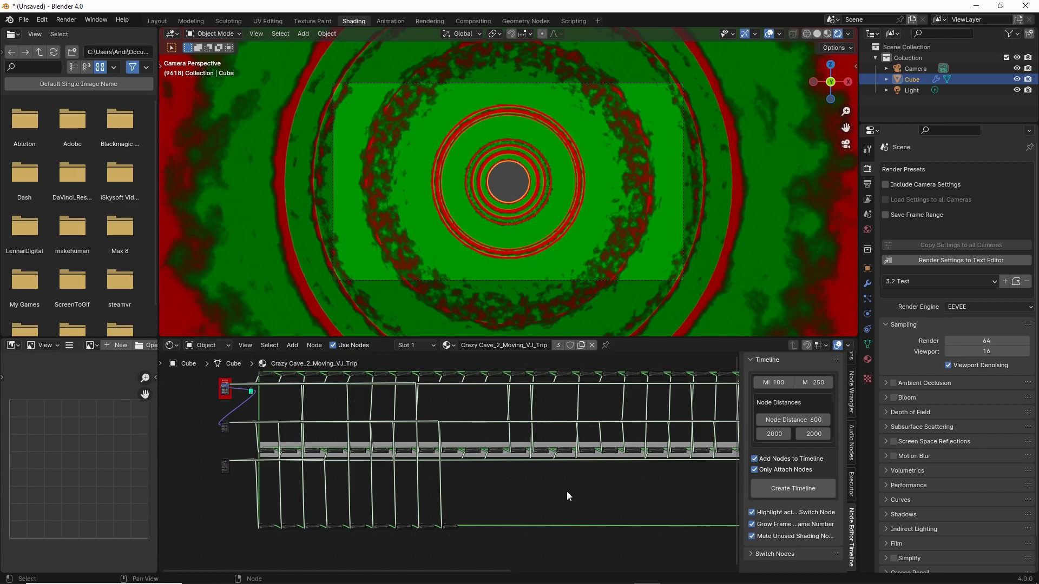
Step: Play the animation with unused shading nodes muted and review the active pattern node along the material's timeline
{"action": "key", "text": "space"}
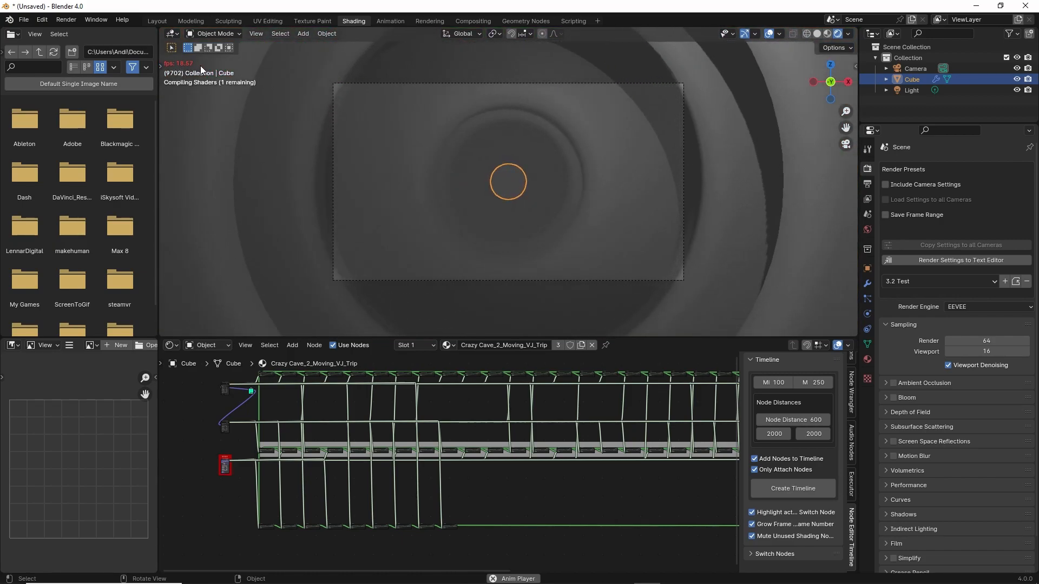
{"action": "scroll", "coordinate": [617, 501], "scroll_direction": "down", "scroll_amount": 4}
{"action": "middle_click_drag", "start_coordinate": [616, 502], "coordinate": [409, 500]}
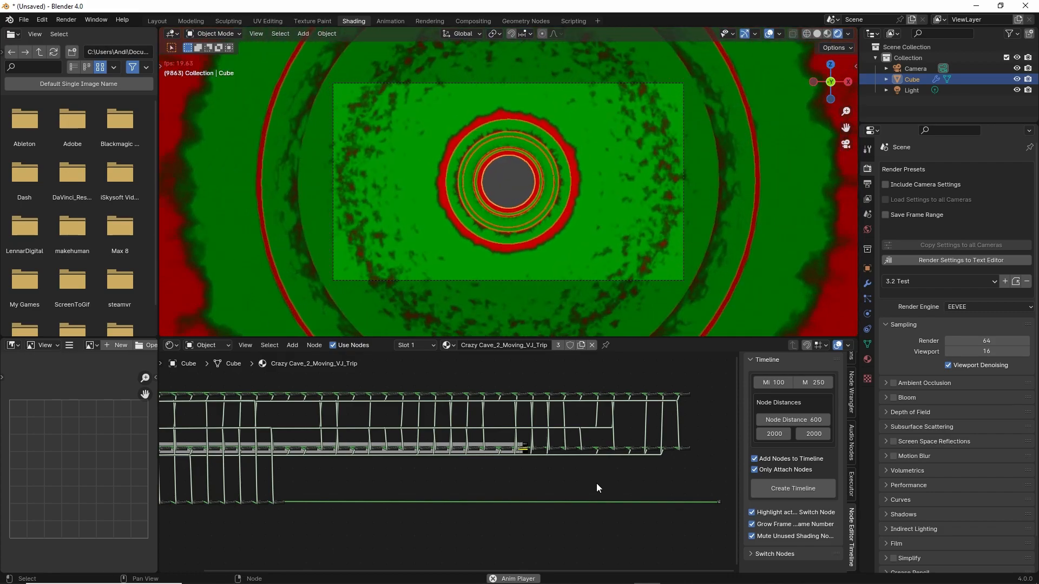
{"action": "key", "text": "space"}
{"action": "middle_click_drag", "start_coordinate": [456, 470], "coordinate": [534, 475]}
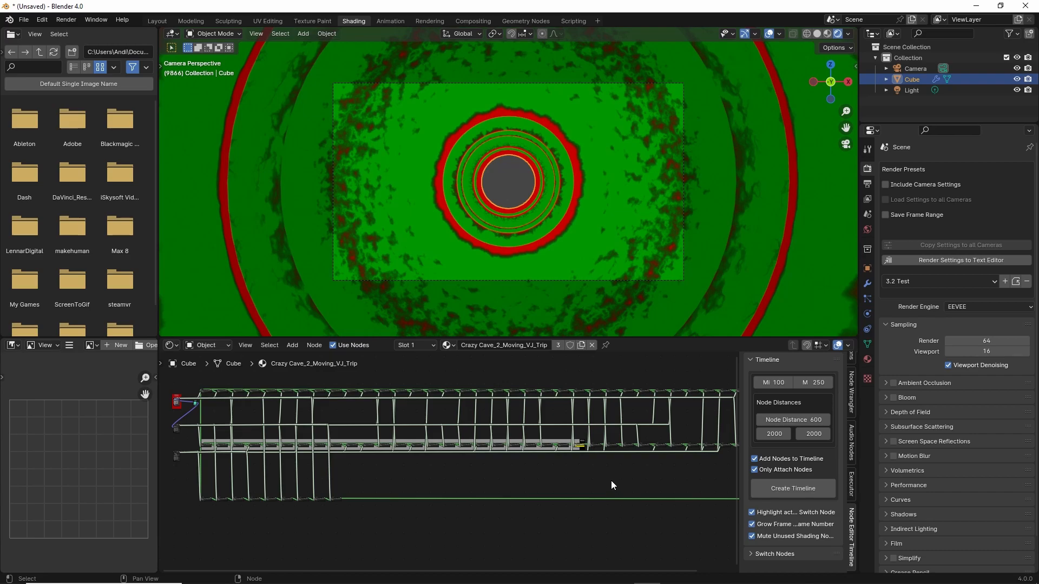
{"action": "key", "text": "space"}
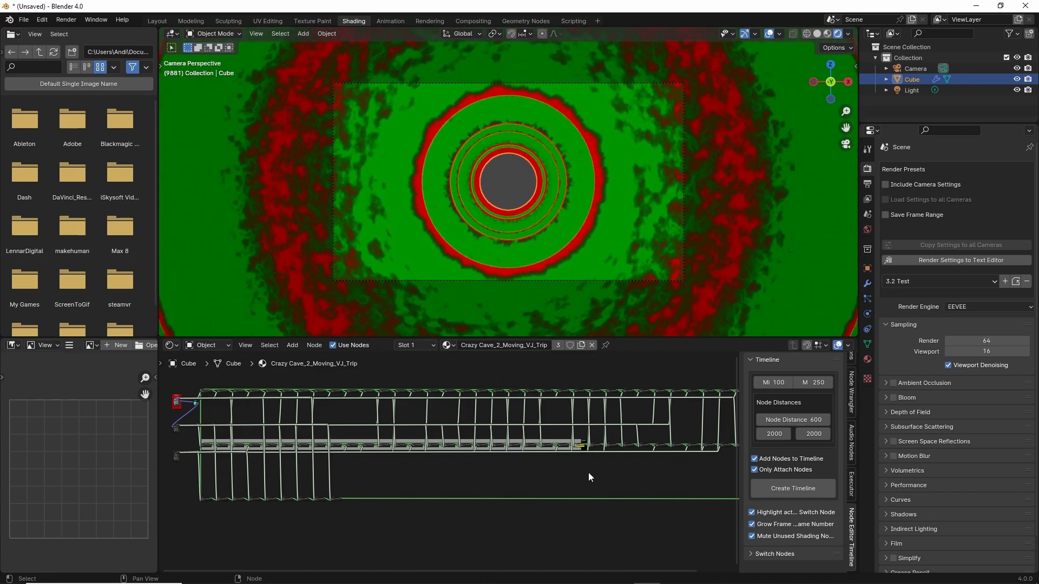
Step: Turn off Mute Unused Shading Nodes and play the animation from frame 9907 to 9936 for comparison
{"action": "key", "text": "space"}
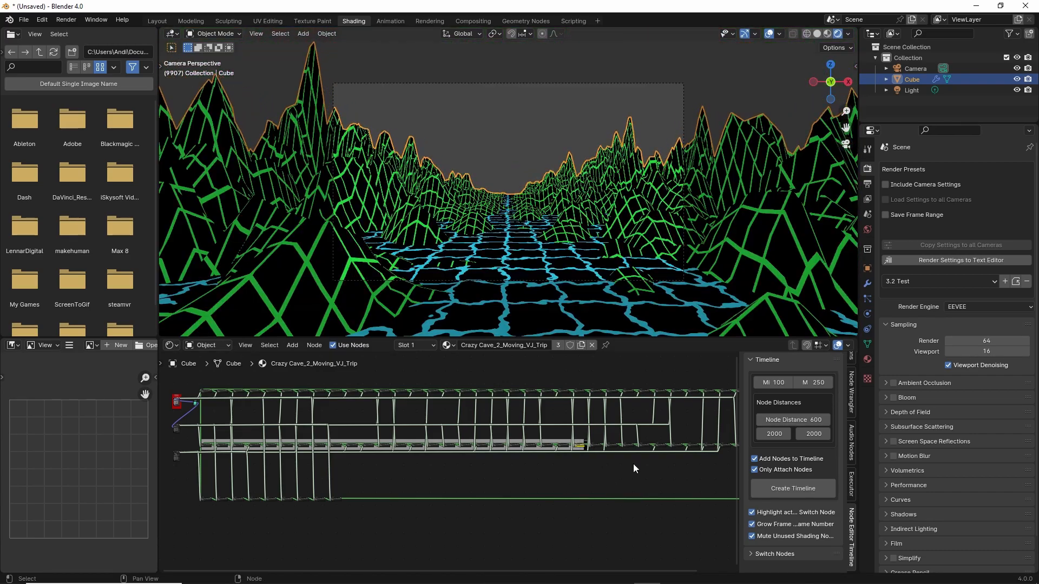
{"action": "left_click", "coordinate": [752, 536]}
{"action": "key", "text": "space"}
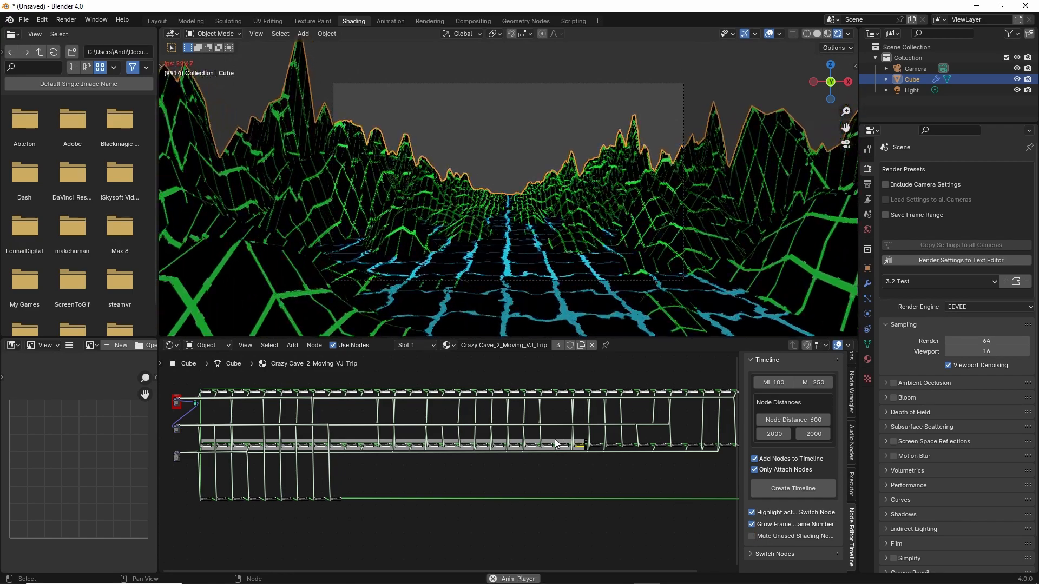
{"action": "key", "text": "space"}
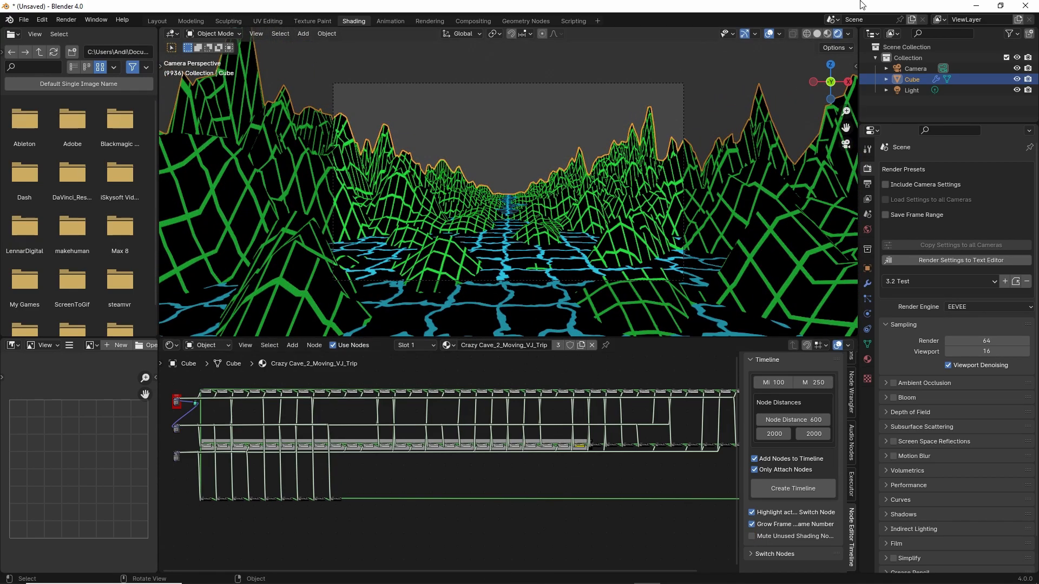
Step: Split the 3D viewport horizontally and turn the lower area into a Timeline editor
{"action": "mouse_move", "coordinate": [853, 27]}
{"action": "left_mouse_down"}
{"action": "mouse_move", "coordinate": [487, 198]}
{"action": "mouse_move", "coordinate": [179, 249]}
{"action": "left_mouse_up"}
{"action": "left_click", "coordinate": [211, 248]}
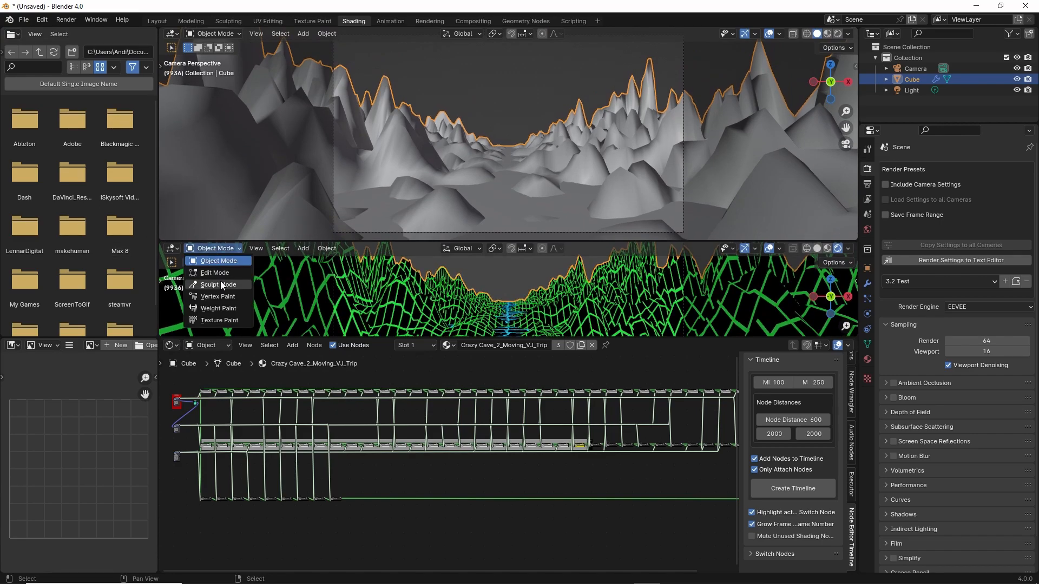
{"action": "left_click", "coordinate": [172, 248]}
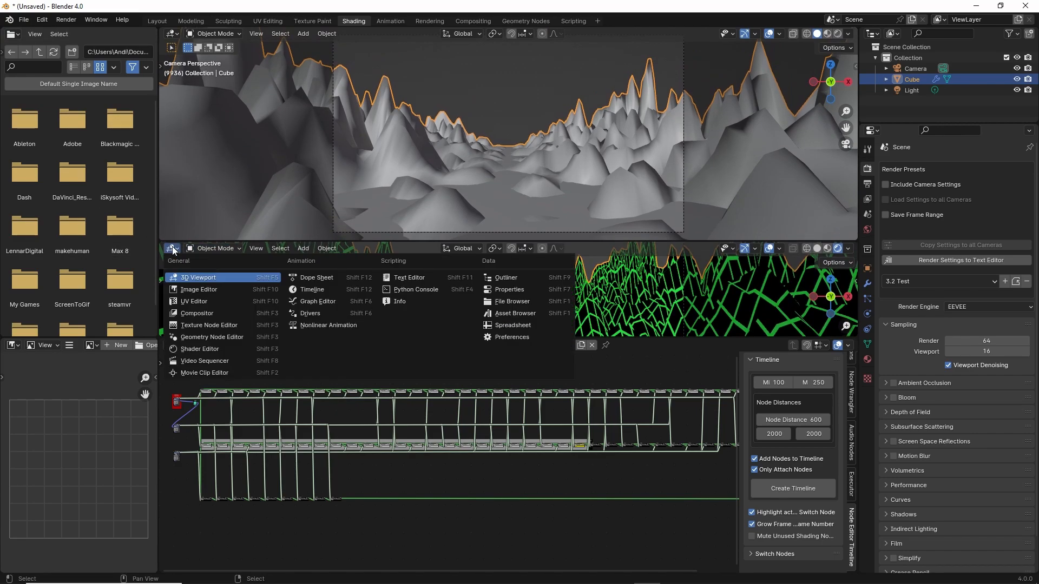
{"action": "left_click", "coordinate": [327, 278]}
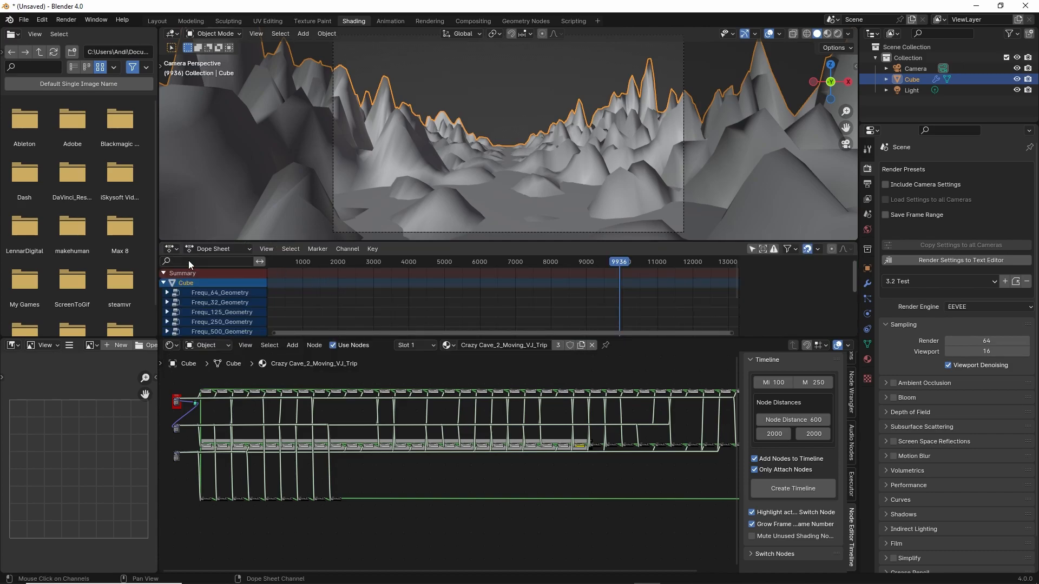
{"action": "left_click", "coordinate": [171, 252]}
{"action": "left_click", "coordinate": [311, 290]}
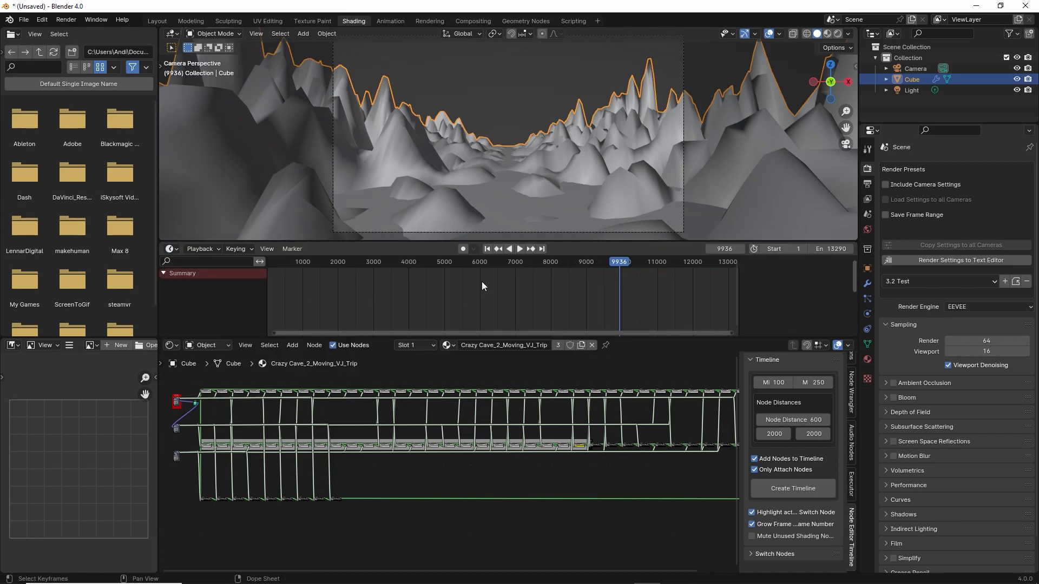
Step: Move the playhead to around frame 3126, switch the upper viewport to Rendered shading, and play the animation up to frame 3146
{"action": "left_click", "coordinate": [487, 264]}
{"action": "left_click_drag", "start_coordinate": [488, 264], "coordinate": [378, 267]}
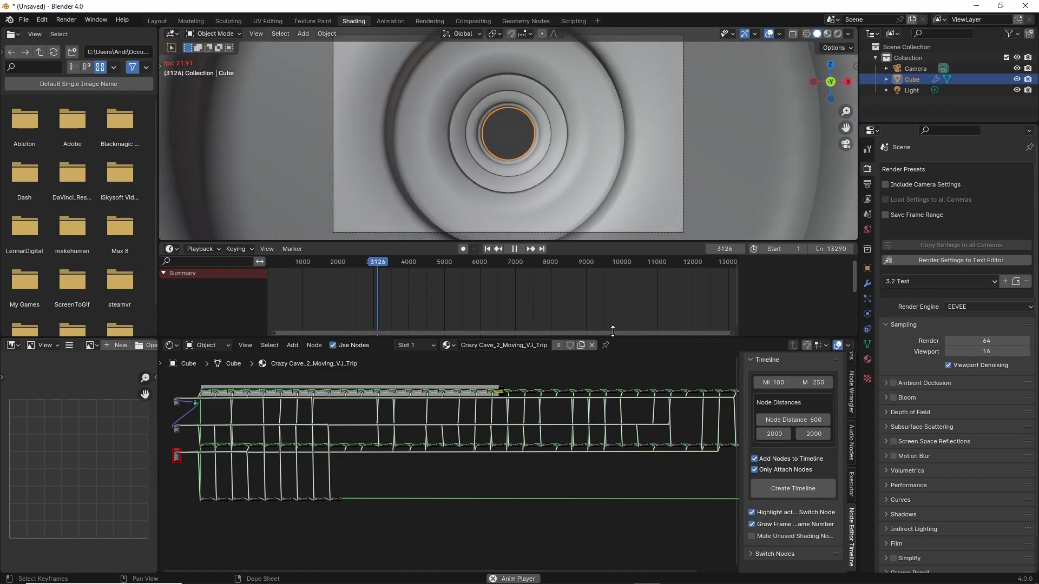
{"action": "left_click", "coordinate": [837, 34]}
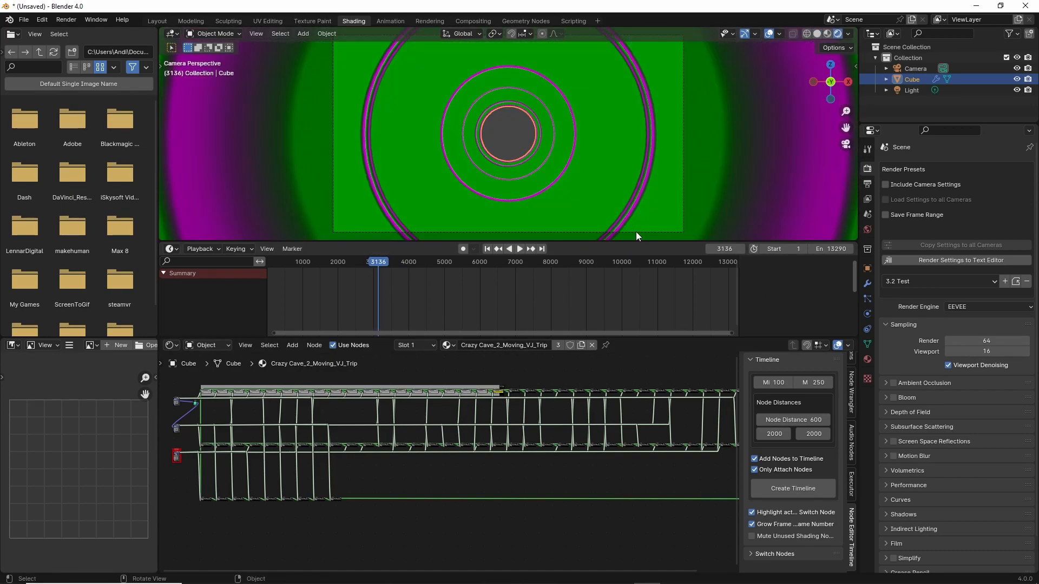
{"action": "key", "text": "space"}
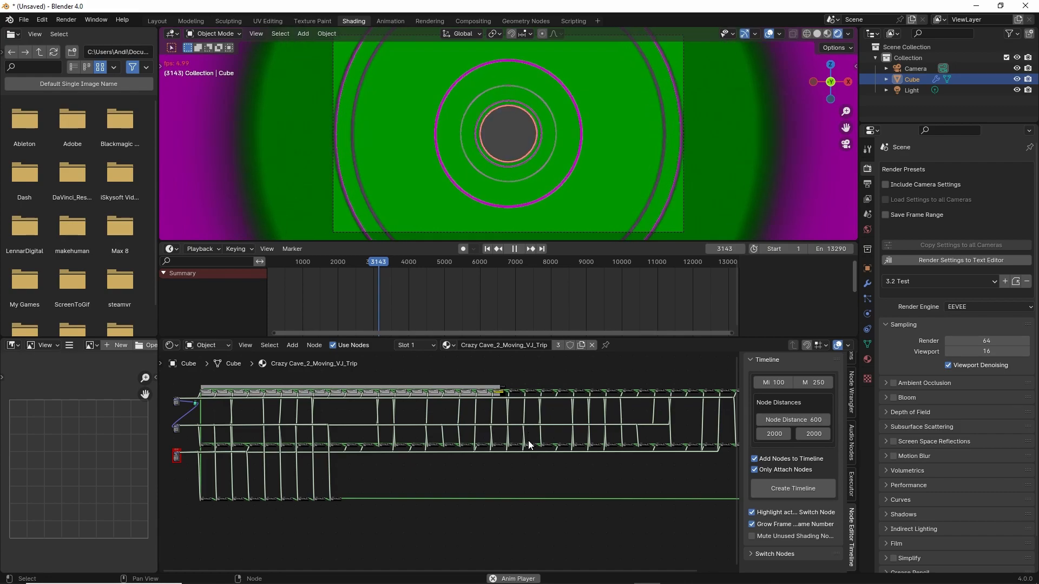
{"action": "key", "text": "space"}
Step: Turn Mute Unused Shading Nodes back on and play the animation up to frame 3225
{"action": "left_click", "coordinate": [752, 536]}
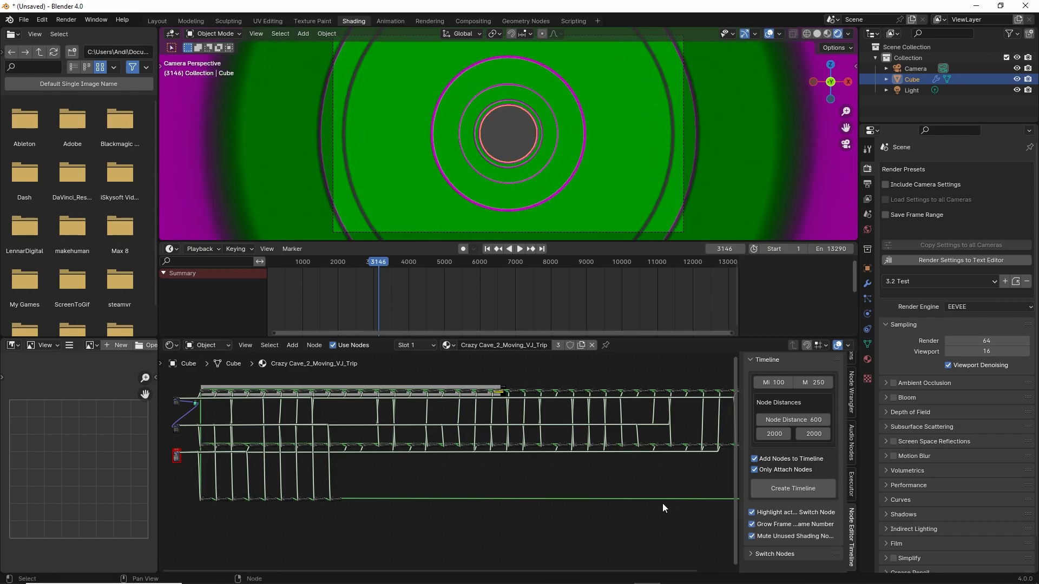
{"action": "key", "text": "space"}
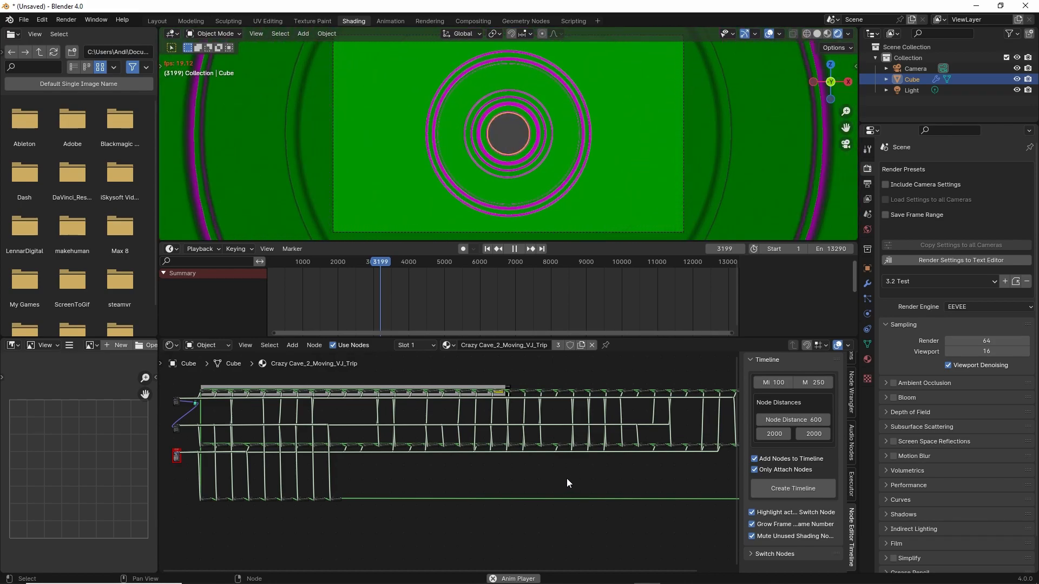
{"action": "key", "text": "space"}
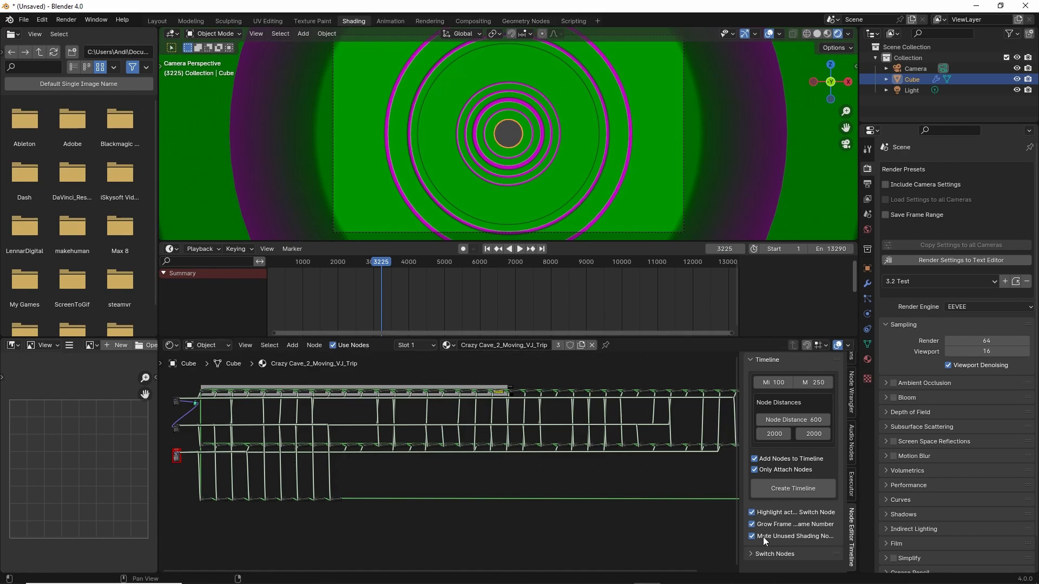
Step: Switch to the Geometry Nodes workspace and scrub the animation forward with the whole node timeline in view
{"action": "left_click", "coordinate": [529, 27]}
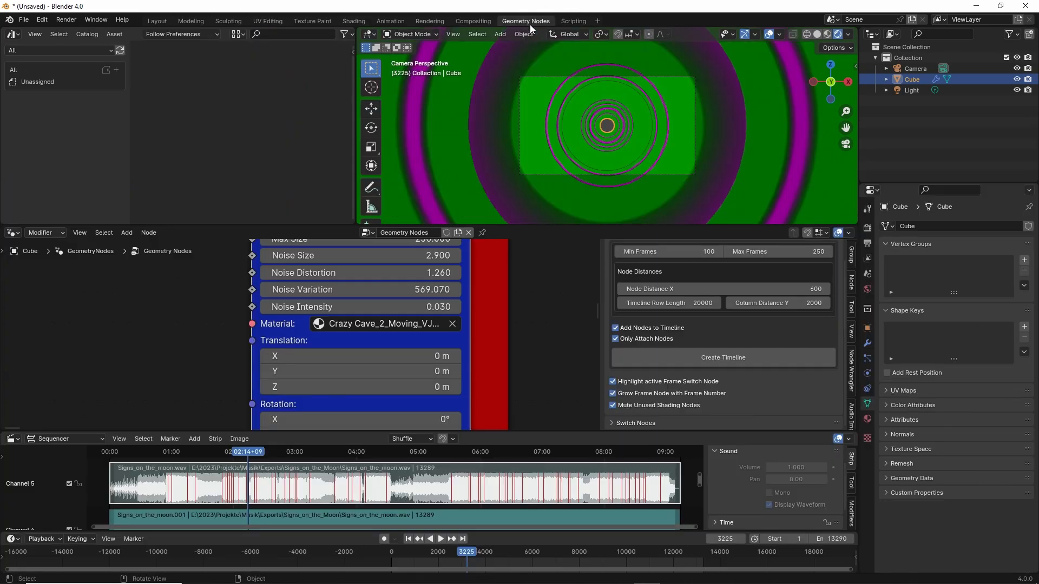
{"action": "scroll", "coordinate": [521, 317], "scroll_direction": "down", "scroll_amount": 5}
{"action": "scroll", "coordinate": [380, 319], "scroll_direction": "down", "scroll_amount": 5}
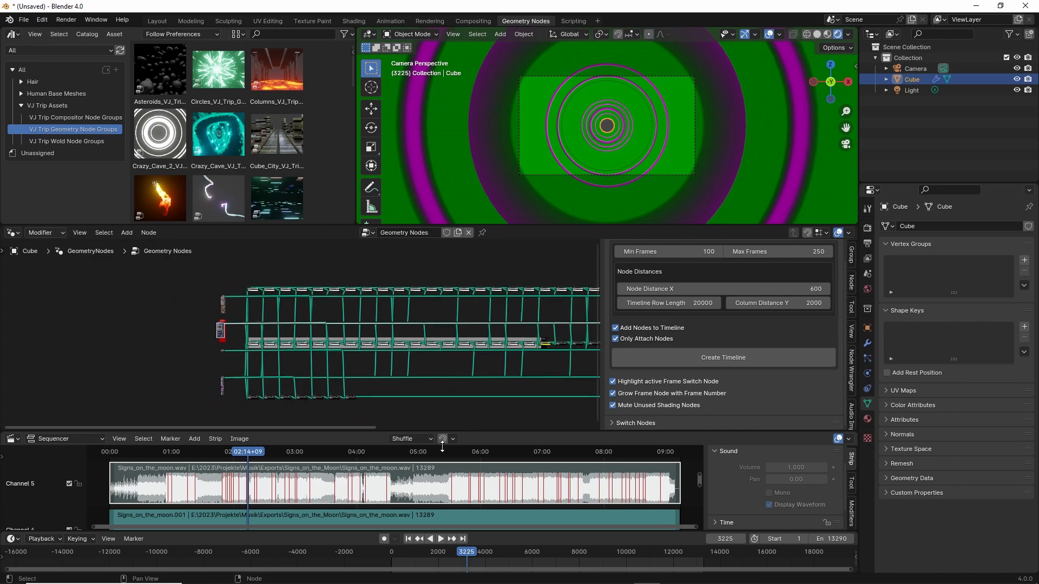
{"action": "left_click_drag", "start_coordinate": [495, 551], "coordinate": [680, 561]}
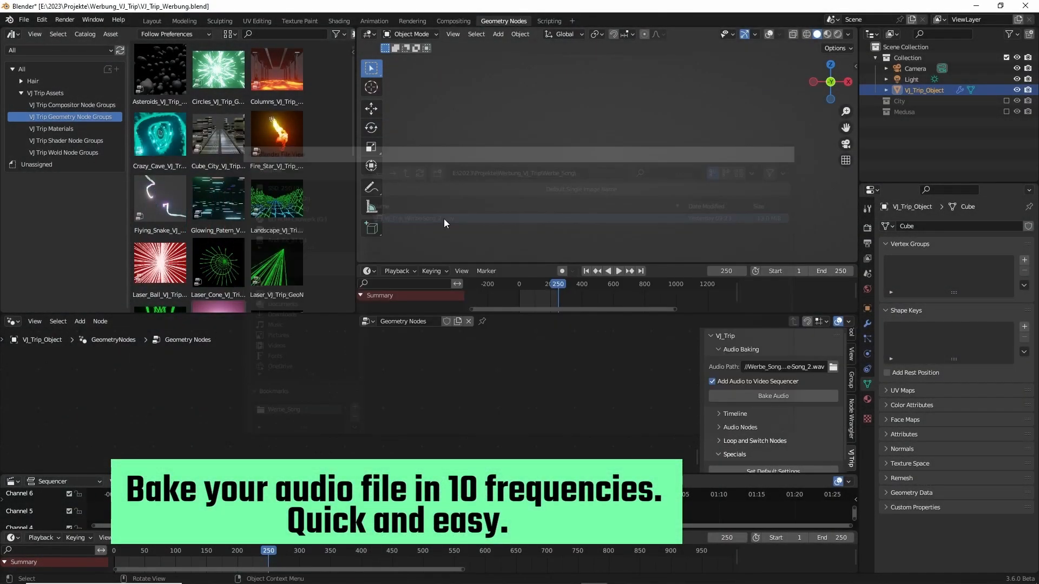
Step: Bake the VJ Trip song's audio into frequencies and add a VJ Trip Switch Frame node to the geometry node tree
{"action": "left_click", "coordinate": [762, 397]}
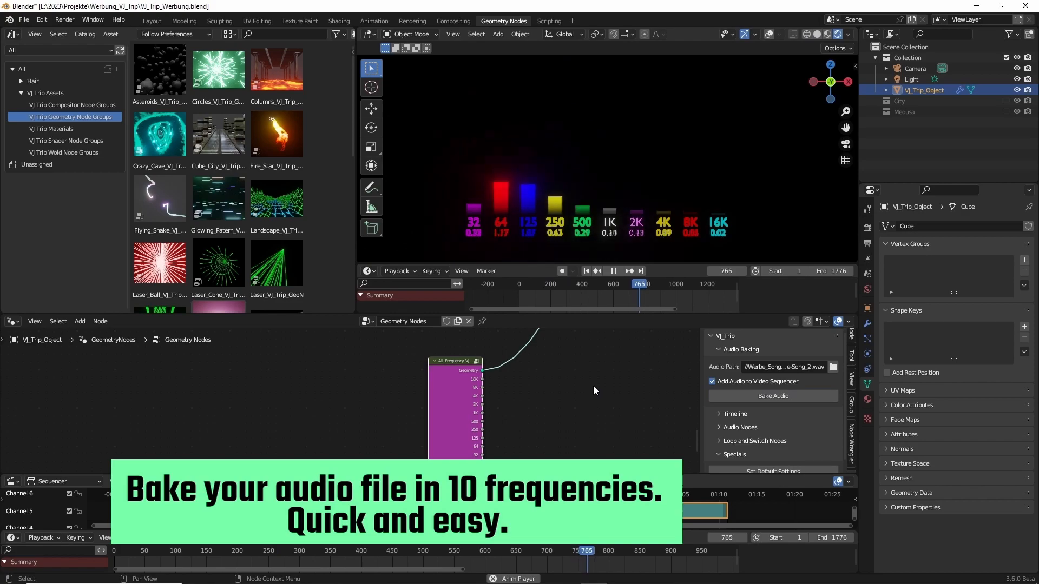
{"action": "key", "text": "shift+a"}
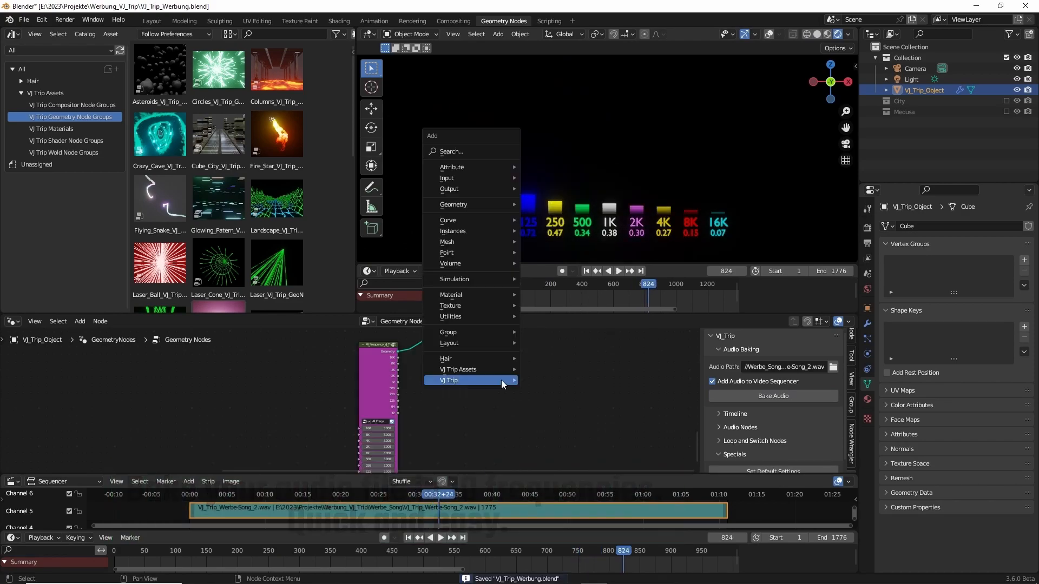
{"action": "mouse_move", "coordinate": [476, 378]}
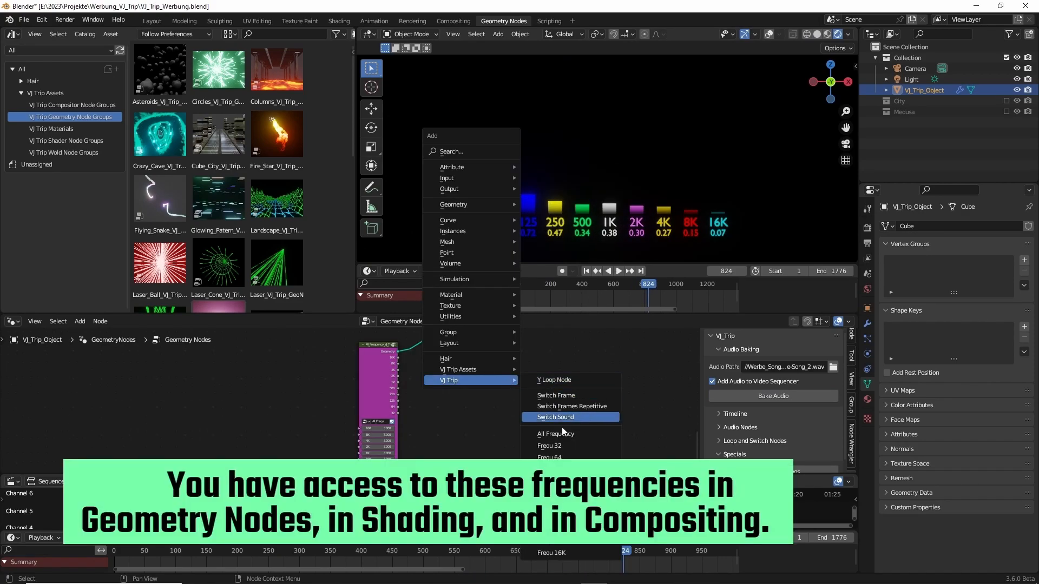
{"action": "left_click", "coordinate": [557, 399]}
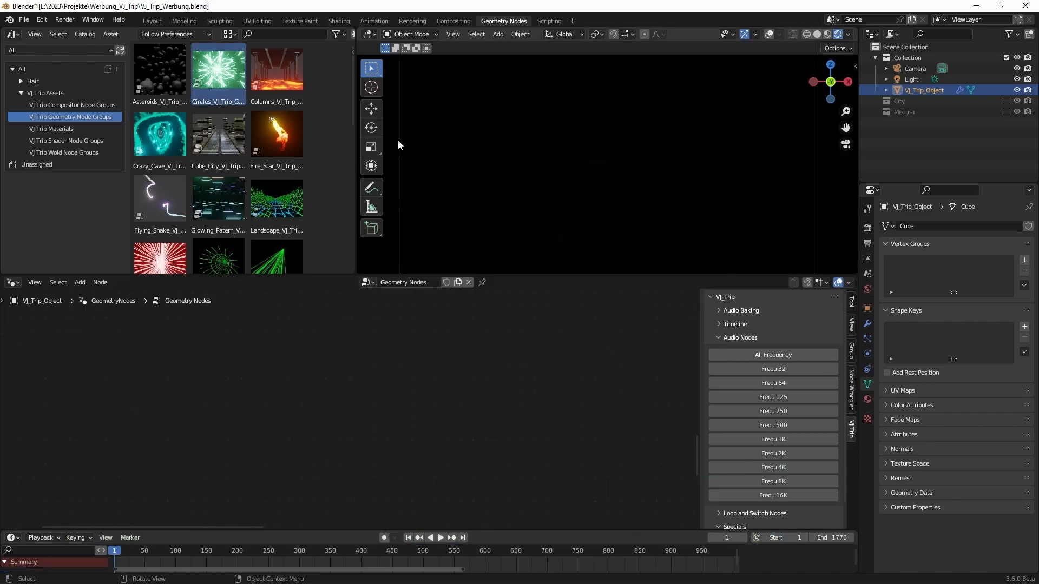
Step: Add the Circles VJ Trip geometry node group from the asset library to the node tree and play the animation
{"action": "left_click_drag", "start_coordinate": [218, 69], "coordinate": [327, 371]}
{"action": "key", "text": "space"}
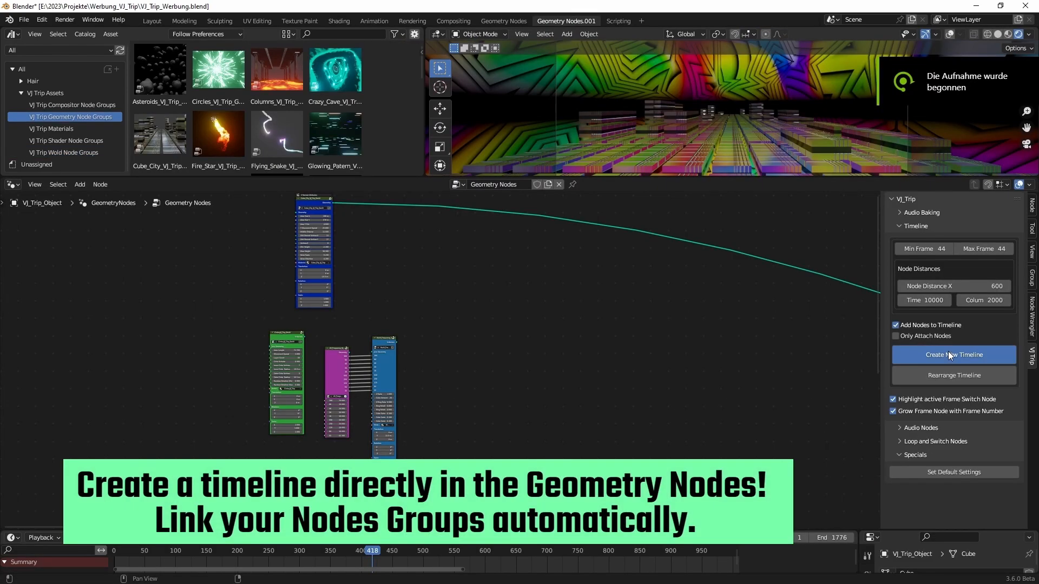
Step: Create a node timeline with 44 minimum and maximum frames, and create it again with Only Attach Nodes enabled
{"action": "left_click", "coordinate": [949, 355]}
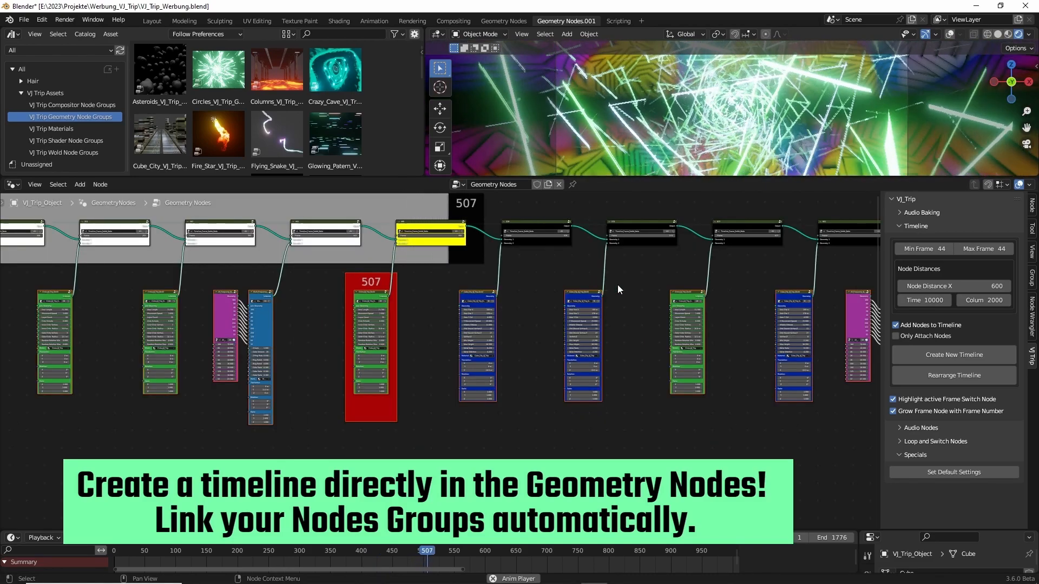
{"action": "left_click", "coordinate": [896, 336]}
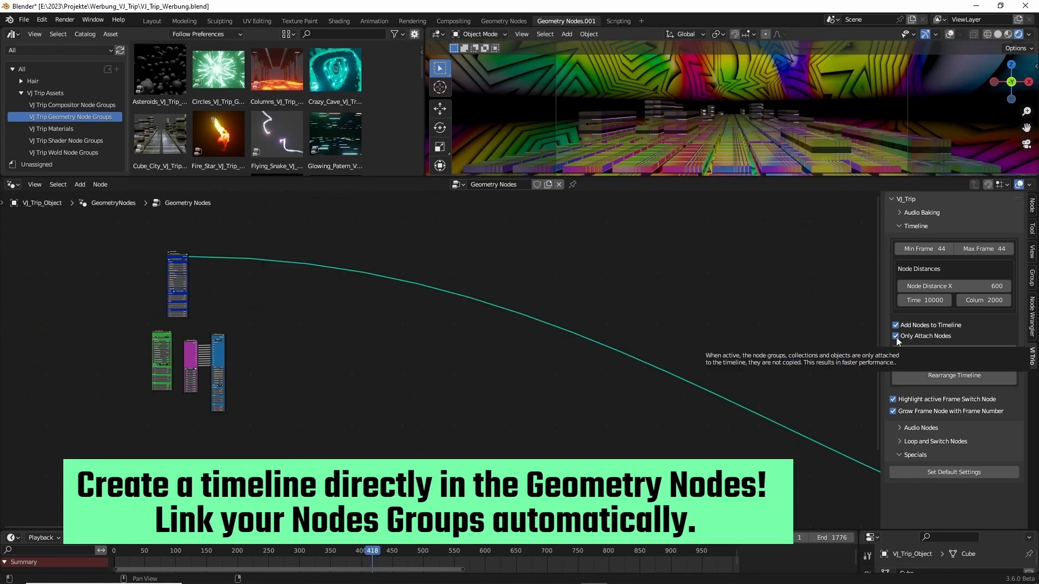
{"action": "left_click", "coordinate": [941, 354]}
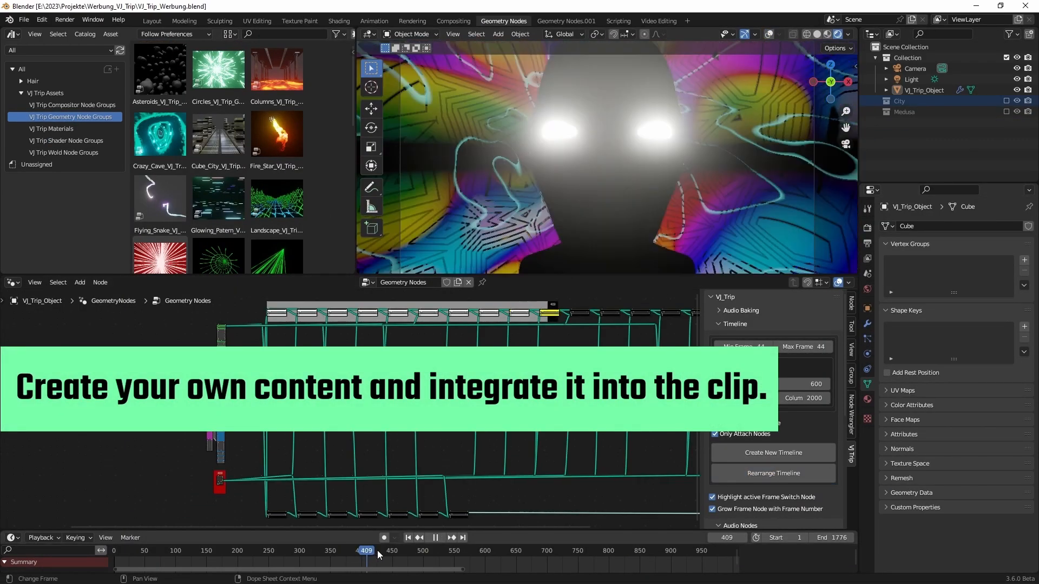
Step: Scrub the clip with the custom content forward and stop the VJ Trip example video's playback at frame 304
{"action": "left_click_drag", "start_coordinate": [378, 550], "coordinate": [465, 550]}
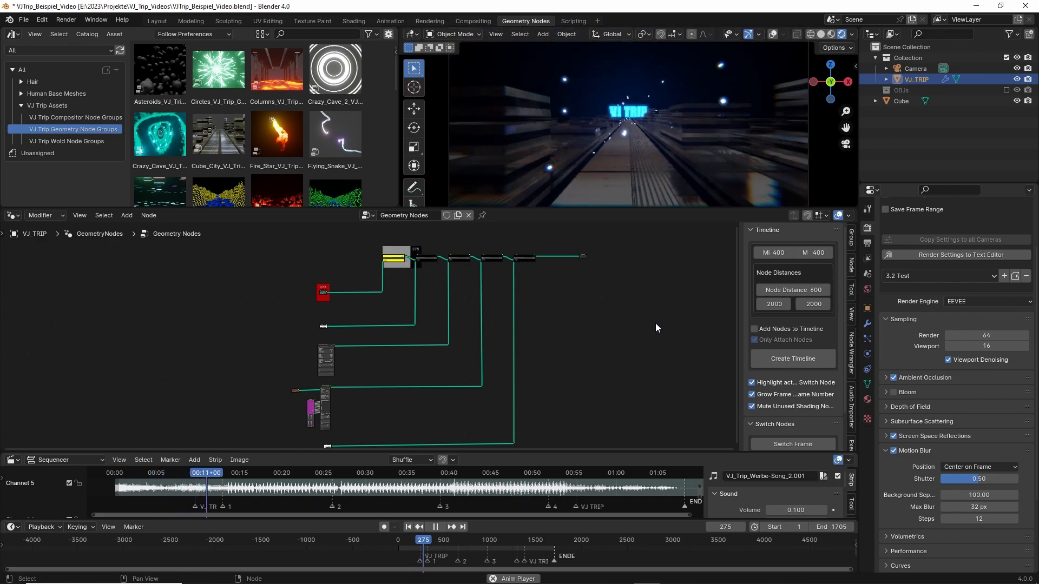
{"action": "key", "text": "space"}
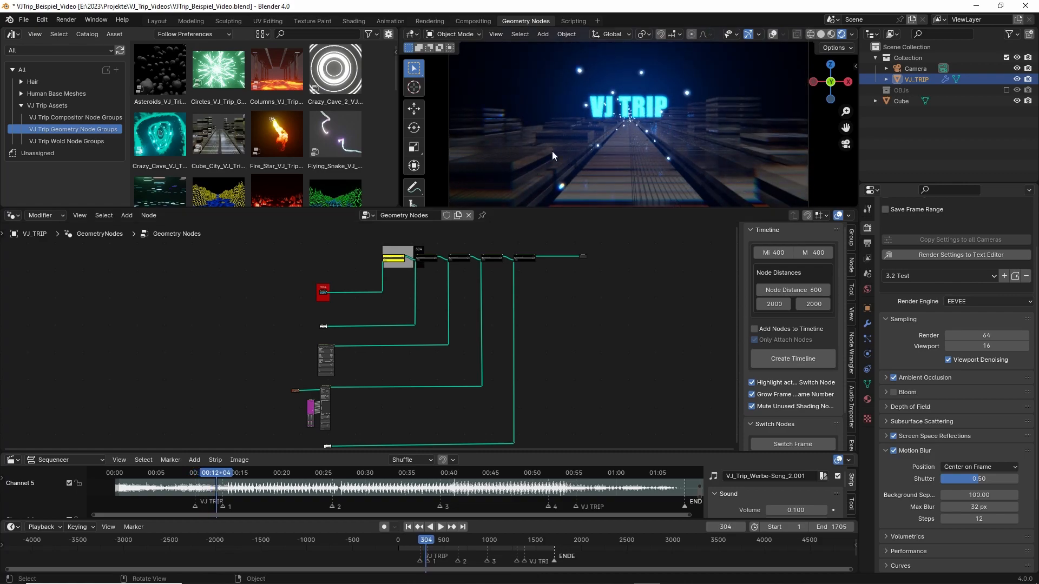